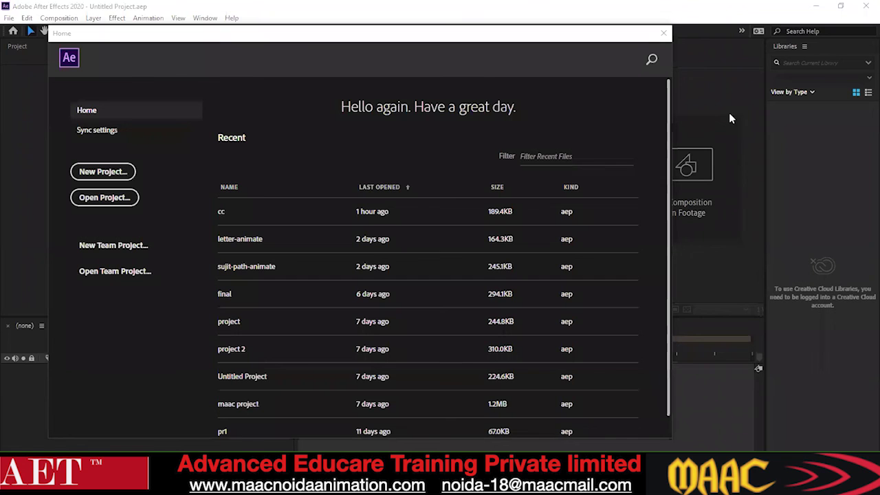
Step: Start a new project and reset the Libraries workspace to its saved layout
{"action": "left_click", "coordinate": [104, 172]}
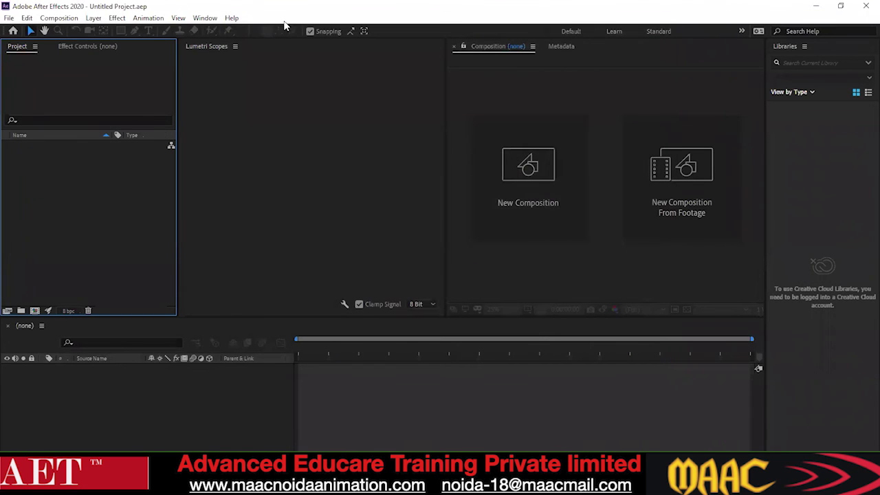
{"action": "left_click", "coordinate": [204, 21]}
{"action": "mouse_move", "coordinate": [234, 31]}
{"action": "left_click", "coordinate": [443, 218]}
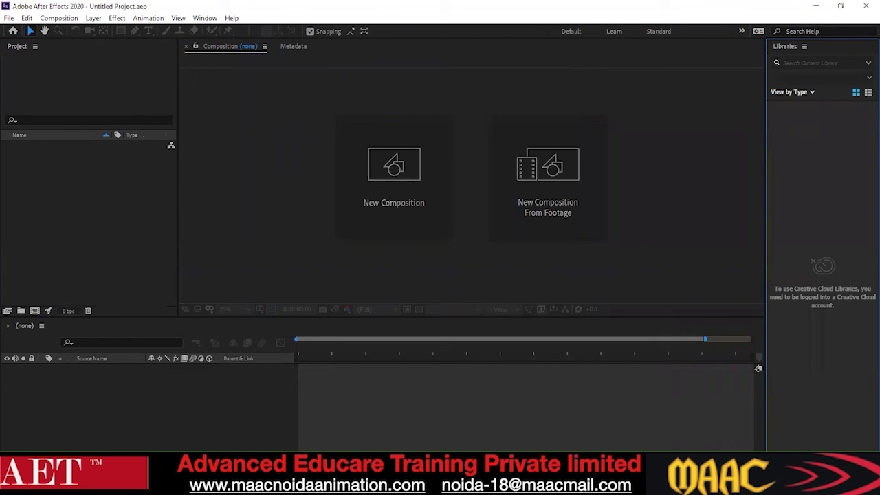
{"action": "mouse_move", "coordinate": [390, 485]}
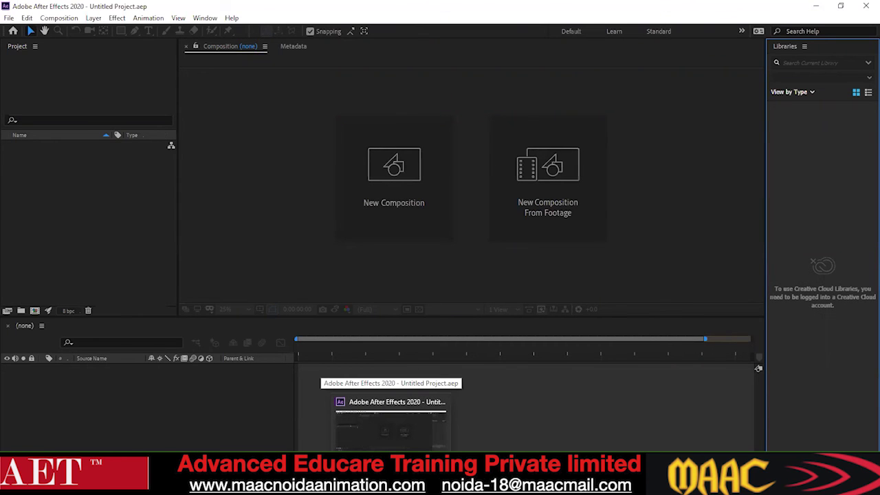
{"action": "left_click", "coordinate": [391, 484]}
{"action": "left_click", "coordinate": [390, 484]}
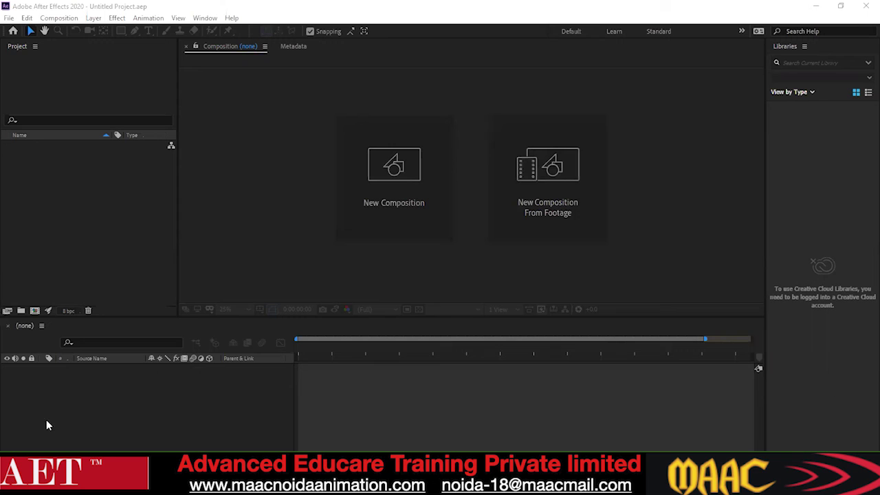
{"action": "left_click", "coordinate": [194, 419]}
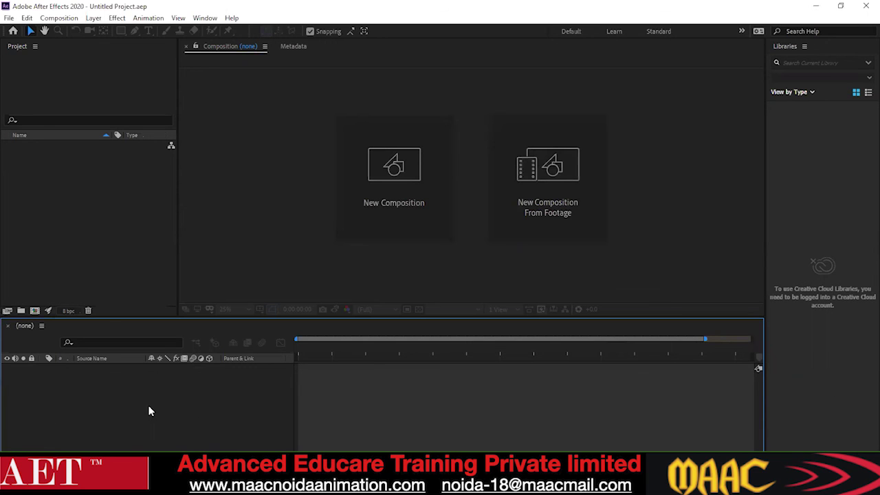
{"action": "double_click", "coordinate": [67, 96]}
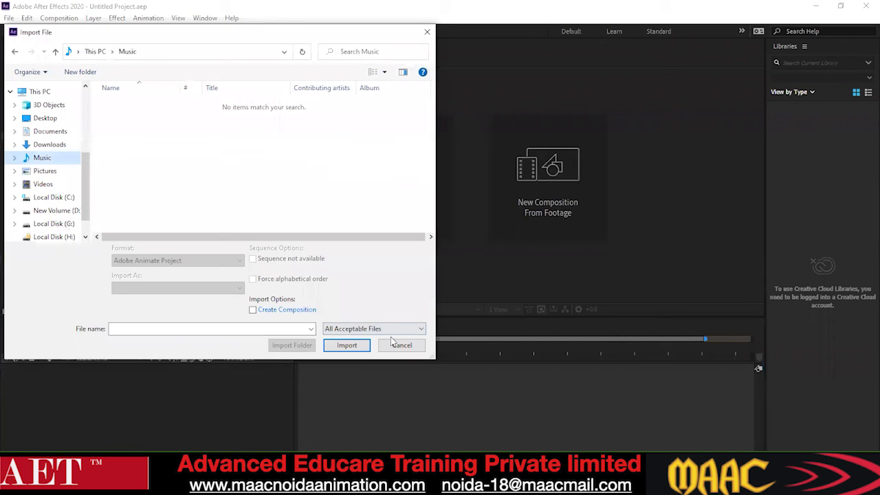
{"action": "left_click", "coordinate": [394, 344]}
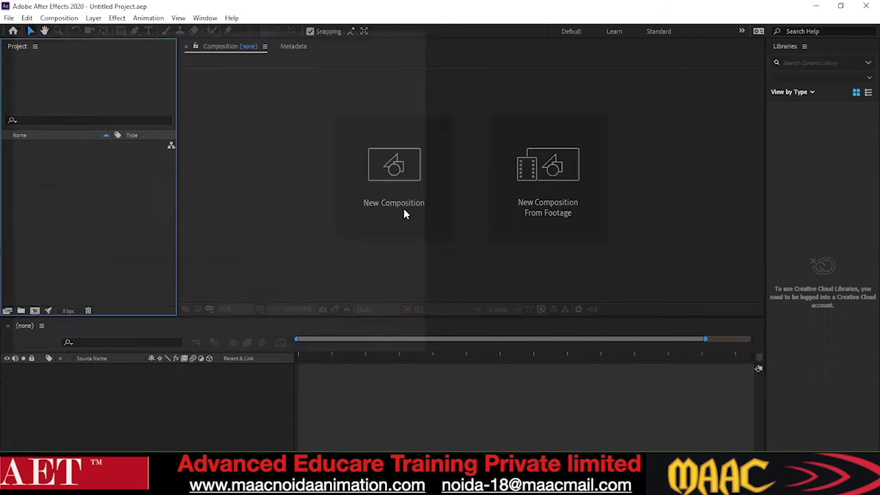
Step: Create the composition Comp 1 at 1920 × 1080 px, 10.0621 frames per second and a duration of 0:00:16:02
{"action": "left_click", "coordinate": [404, 208]}
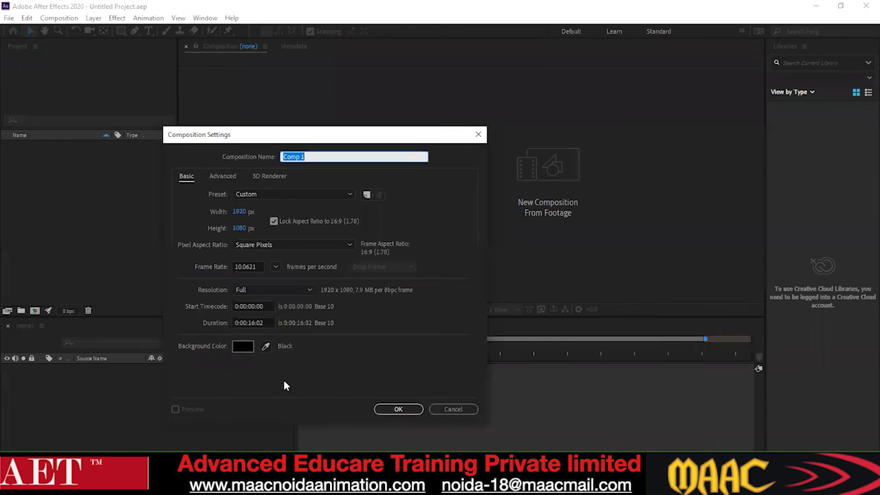
{"action": "left_click", "coordinate": [398, 409]}
Step: Import the video production ID_4367539 from the cc folder and add it to Comp 1 as a layer
{"action": "double_click", "coordinate": [38, 189]}
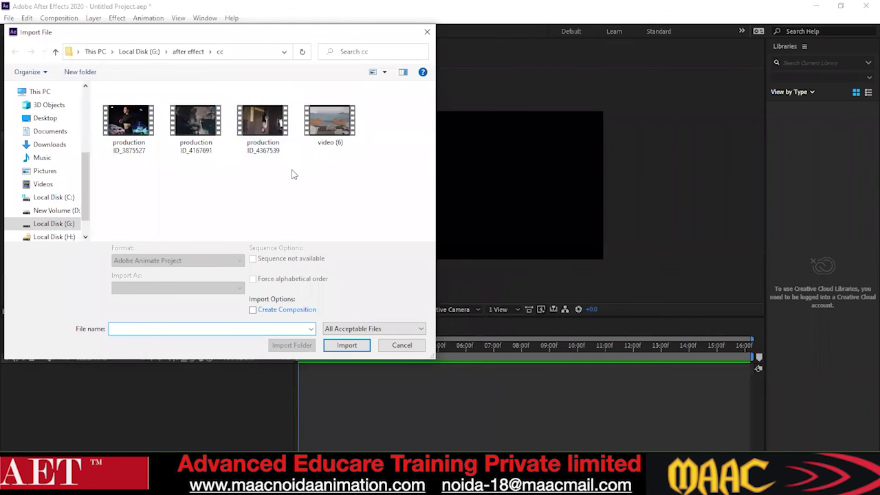
{"action": "left_click", "coordinate": [263, 125]}
{"action": "key", "text": "Return"}
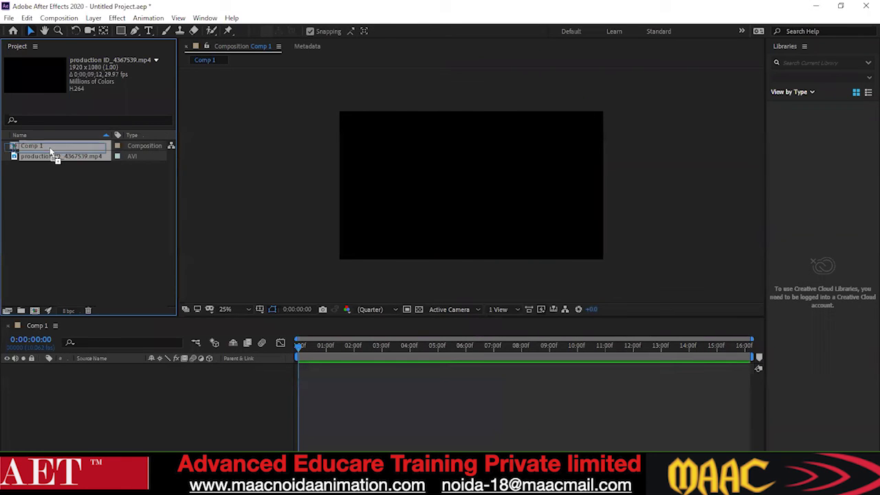
{"action": "key", "text": "ctrl+slash"}
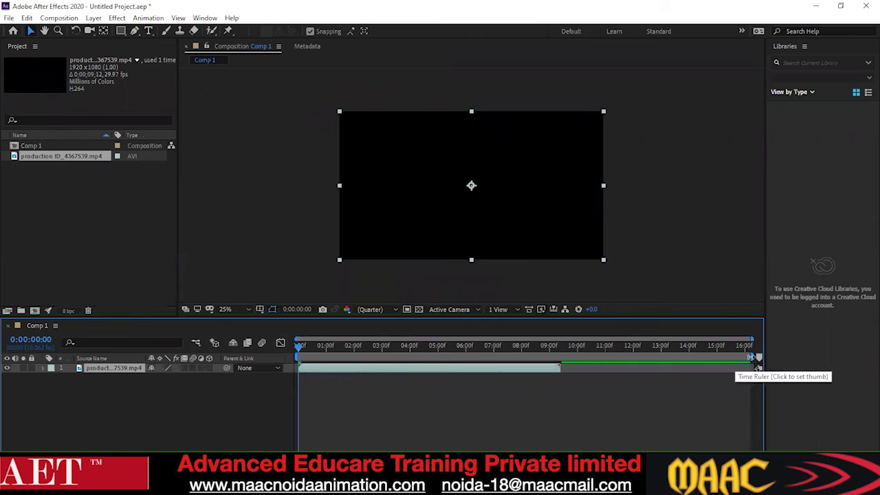
Step: Shorten the work area to the end of the video clip and preview the composition
{"action": "left_click_drag", "start_coordinate": [757, 358], "coordinate": [563, 347]}
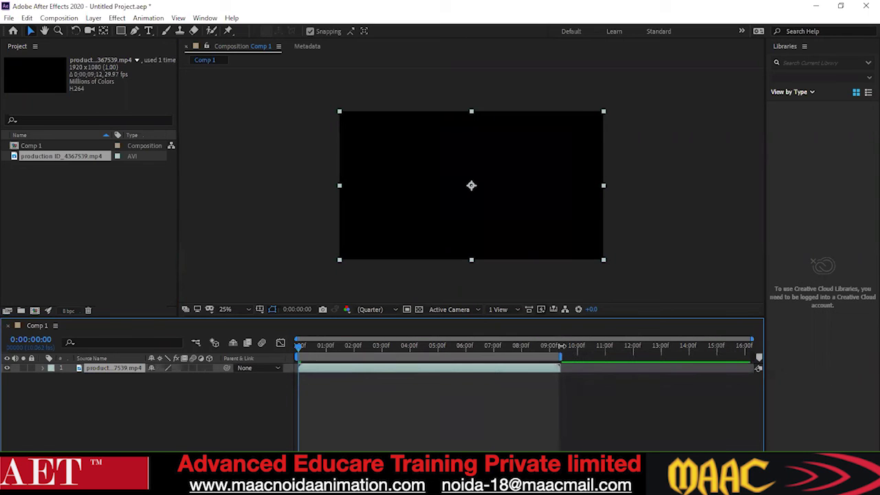
{"action": "key", "text": "space"}
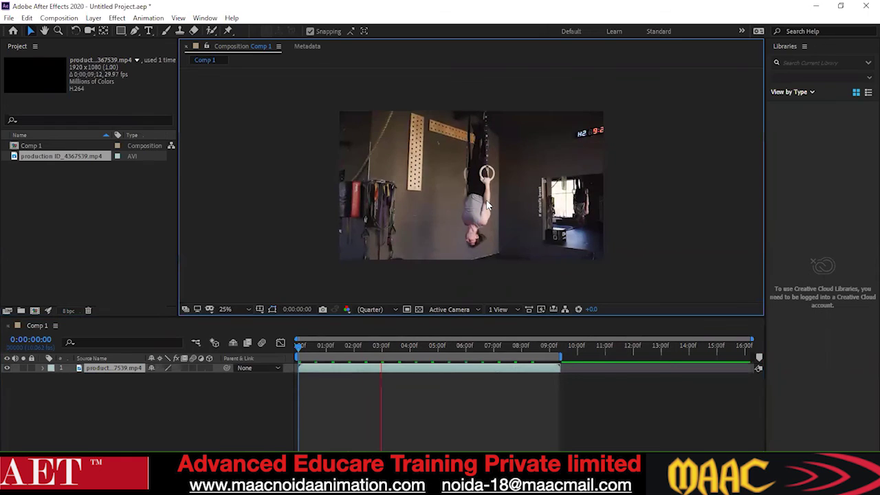
{"action": "left_click", "coordinate": [486, 202]}
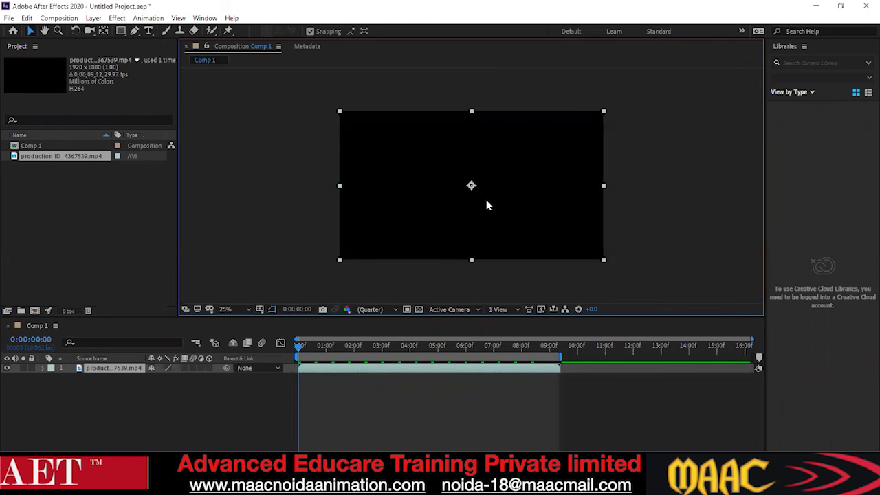
{"action": "key", "text": "ctrl+shift+a"}
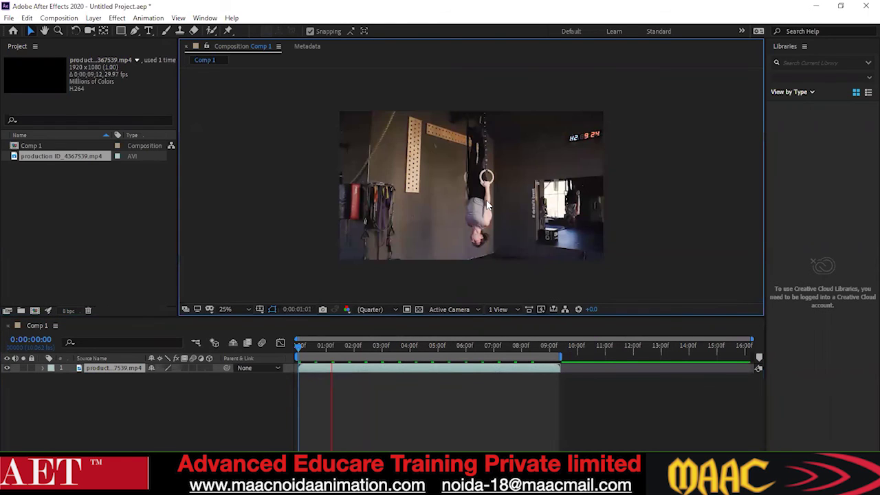
{"action": "left_click", "coordinate": [486, 204]}
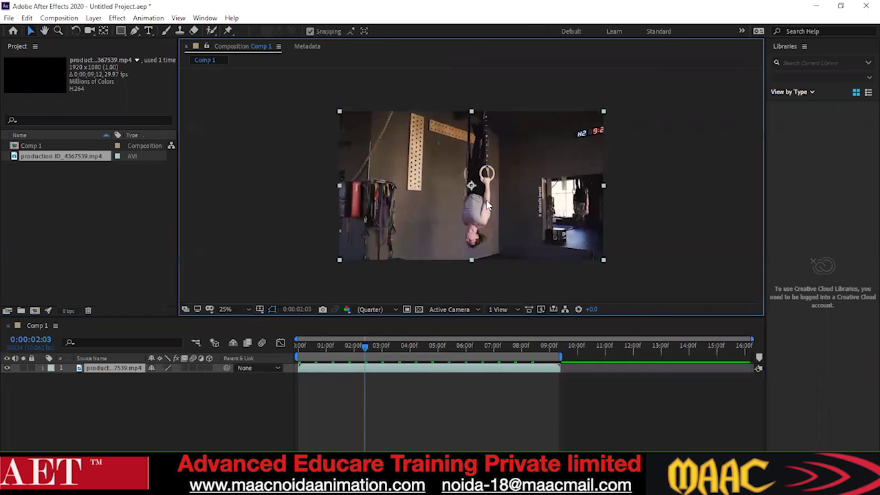
Step: Preview the clip at 100% magnification to check the footage of the athlete up close
{"action": "key", "text": "period"}
{"action": "key", "text": "period"}
{"action": "key", "text": "period"}
{"action": "key", "text": "period"}
{"action": "key", "text": "space"}
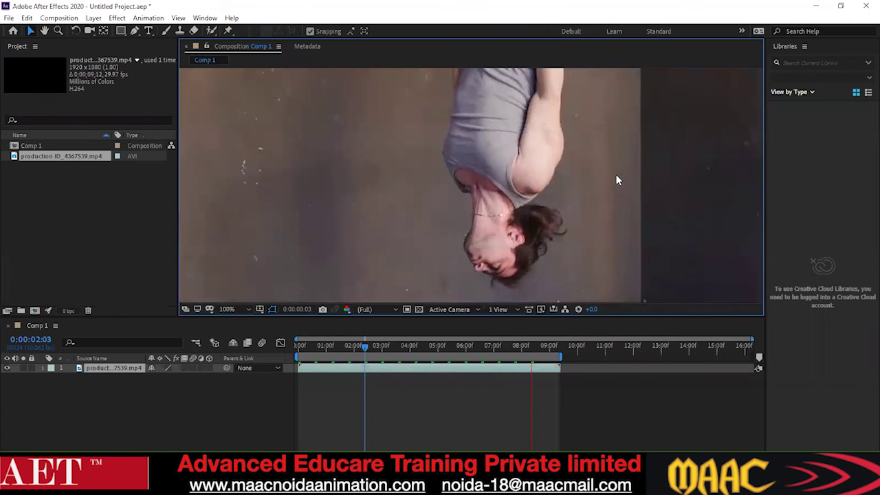
{"action": "key", "text": "space"}
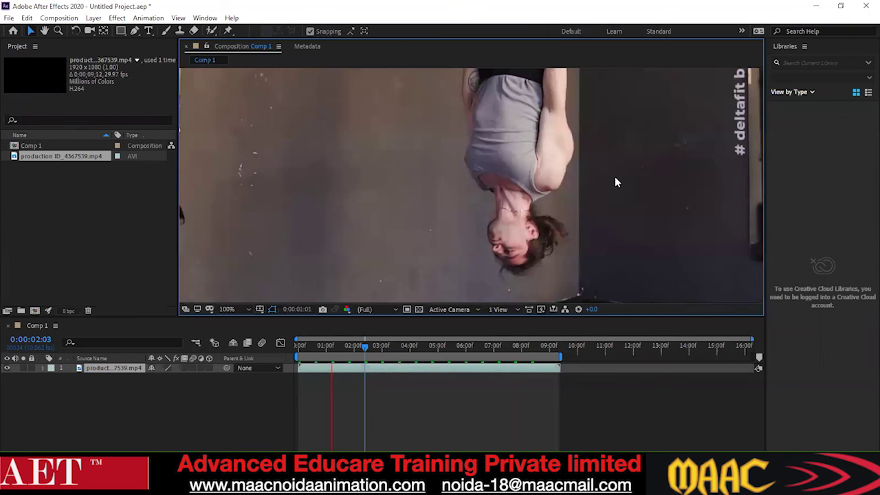
{"action": "key", "text": "space"}
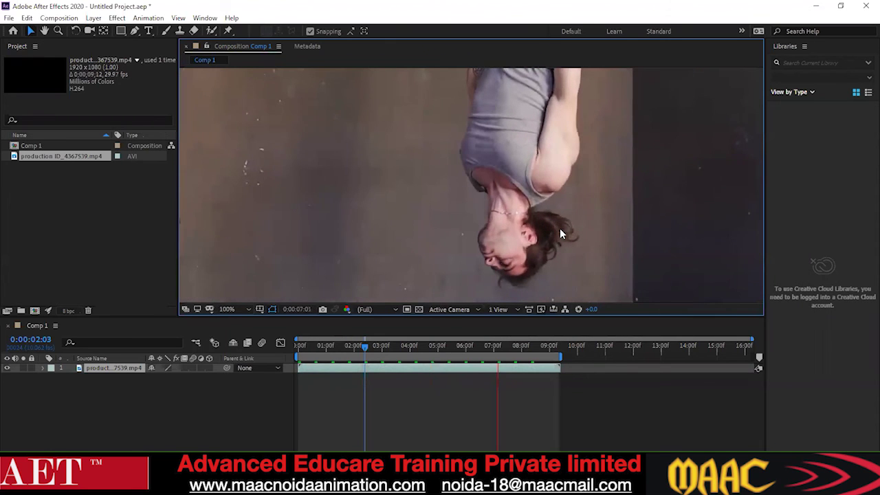
Step: Move the current time to 0:00:05:03 and examine the frame's skin tones, clothing and surroundings up close and in full
{"action": "left_click", "coordinate": [498, 346]}
{"action": "left_click_drag", "start_coordinate": [499, 346], "coordinate": [445, 349]}
{"action": "scroll", "coordinate": [564, 225], "scroll_direction": "down", "scroll_amount": 2}
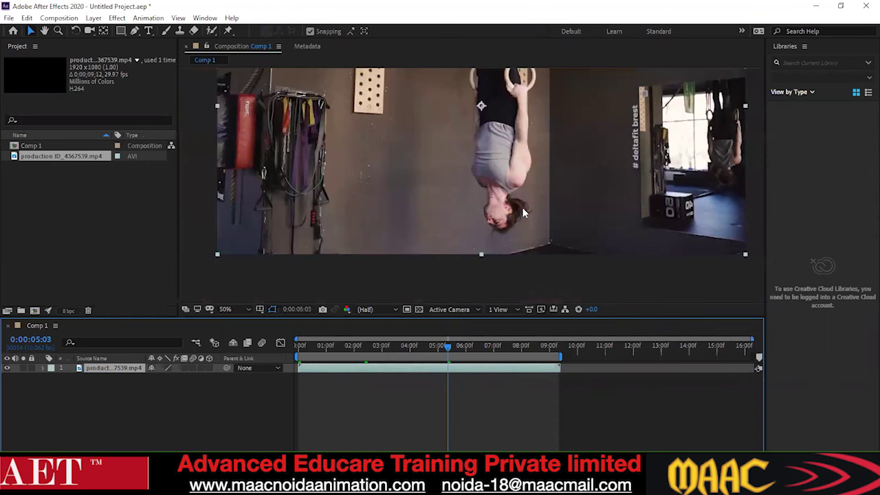
{"action": "left_click_drag", "start_coordinate": [526, 192], "coordinate": [540, 146]}
{"action": "scroll", "coordinate": [535, 177], "scroll_direction": "up", "scroll_amount": 1}
{"action": "scroll", "coordinate": [543, 177], "scroll_direction": "down", "scroll_amount": 1}
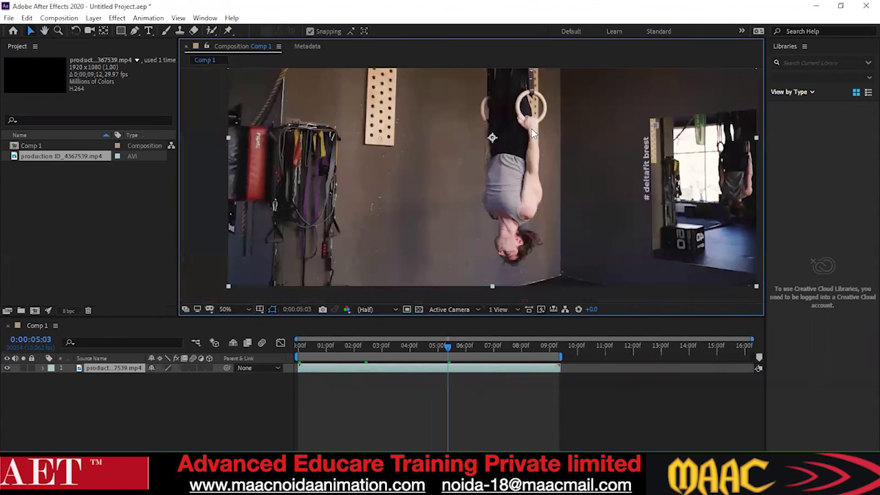
{"action": "scroll", "coordinate": [474, 130], "scroll_direction": "up", "scroll_amount": 4}
{"action": "scroll", "coordinate": [516, 179], "scroll_direction": "down", "scroll_amount": 2}
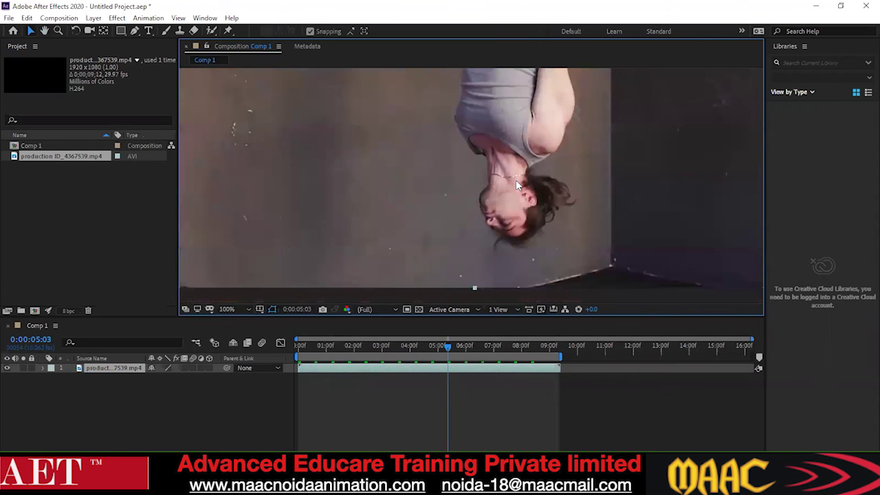
{"action": "left_click_drag", "start_coordinate": [516, 179], "coordinate": [496, 178]}
{"action": "key", "text": "v"}
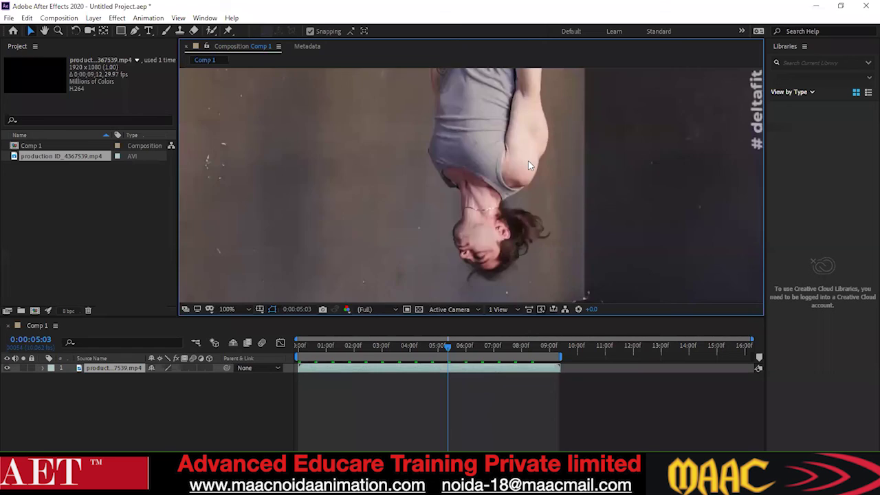
{"action": "scroll", "coordinate": [527, 163], "scroll_direction": "down", "scroll_amount": 2}
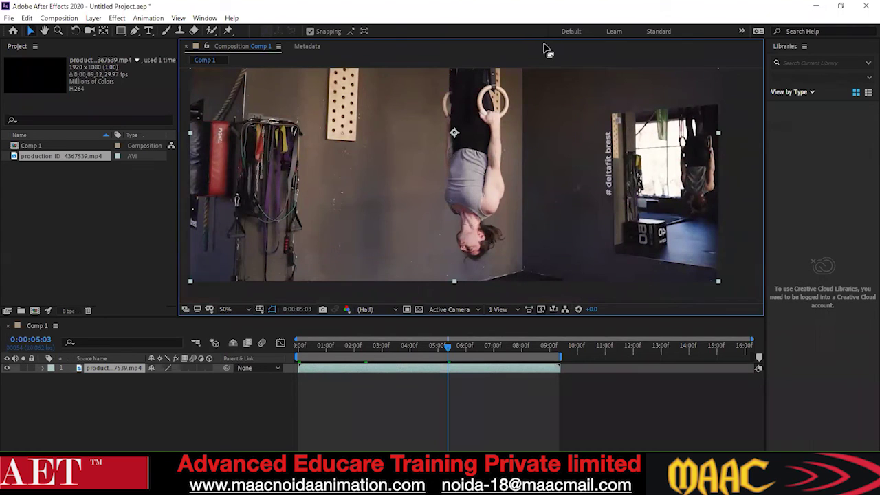
Step: Show the Lumetri Scopes and move the current time to 0:00:04:07 so the scopes read the clip
{"action": "left_click", "coordinate": [205, 18]}
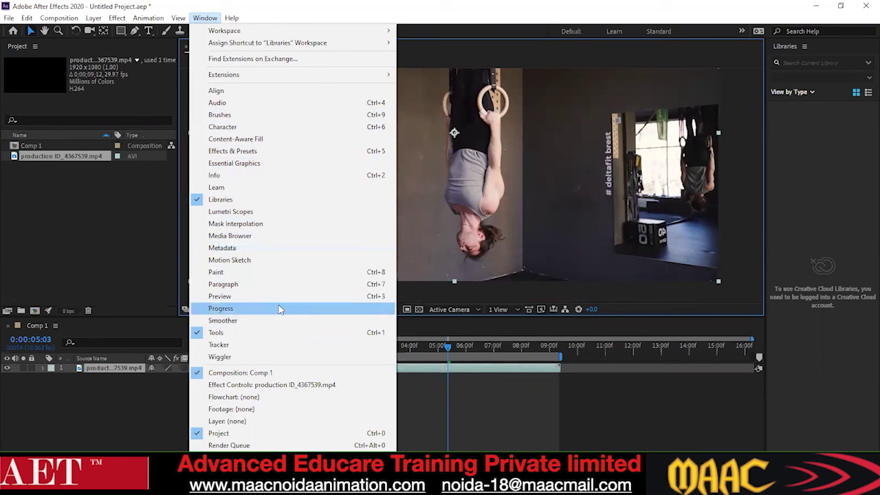
{"action": "left_click", "coordinate": [253, 213]}
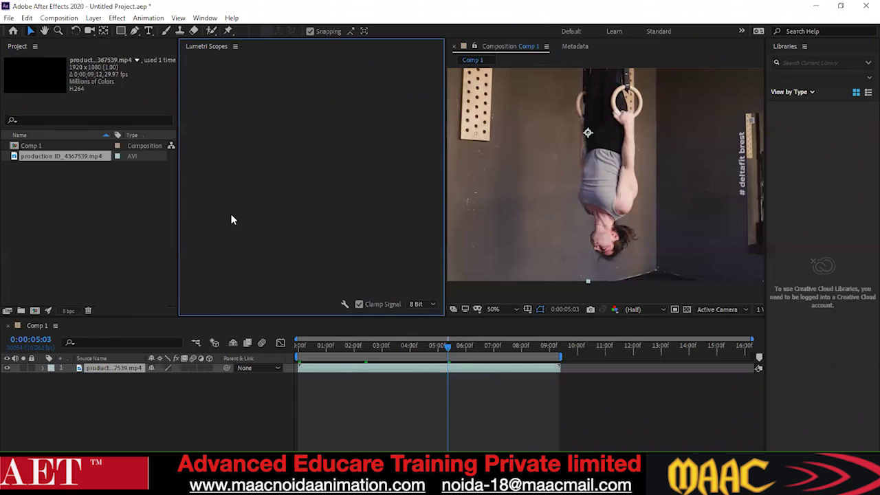
{"action": "left_click", "coordinate": [113, 217]}
{"action": "left_click", "coordinate": [257, 221]}
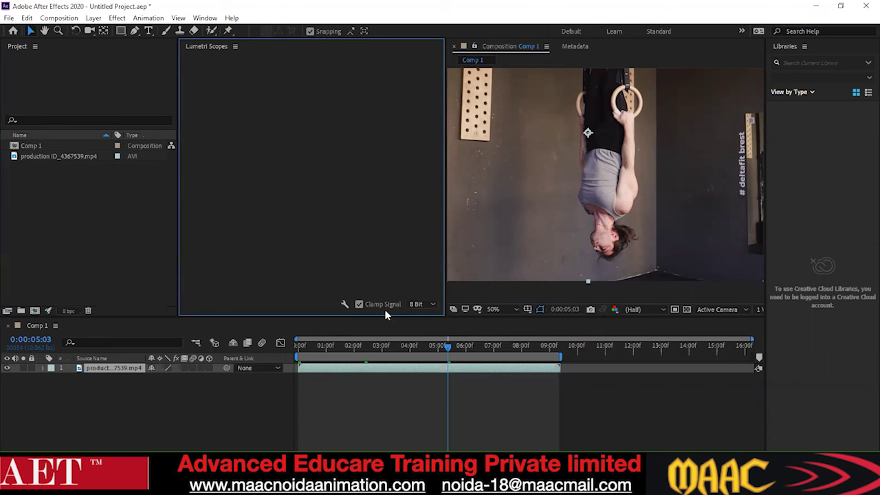
{"action": "left_click_drag", "start_coordinate": [445, 345], "coordinate": [428, 346]}
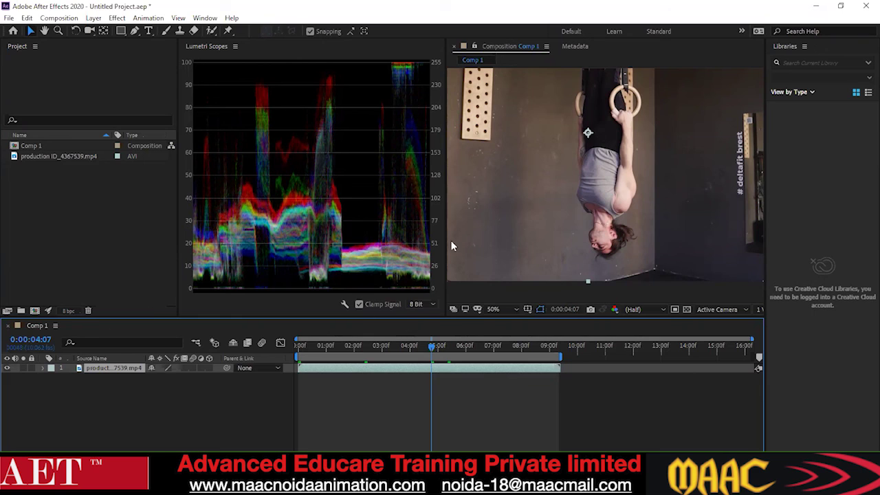
Step: Add an adjustment layer above the video clip in Comp 1
{"action": "right_click", "coordinate": [159, 407]}
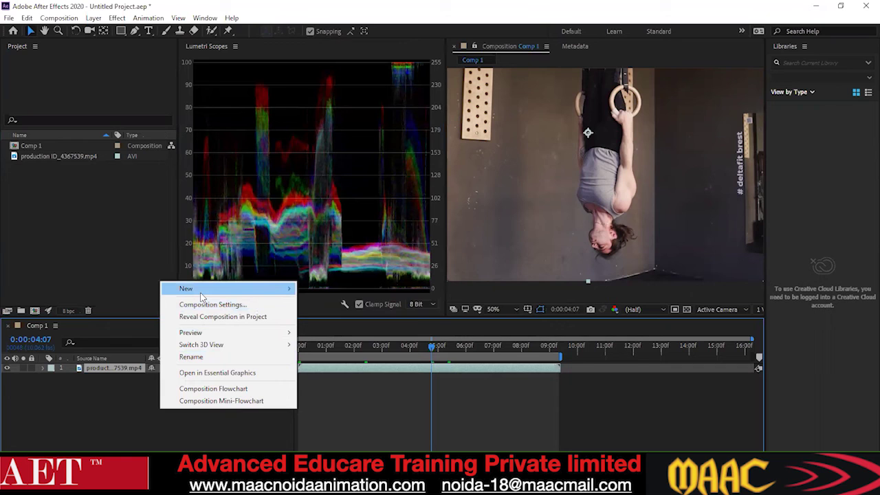
{"action": "mouse_move", "coordinate": [203, 295]}
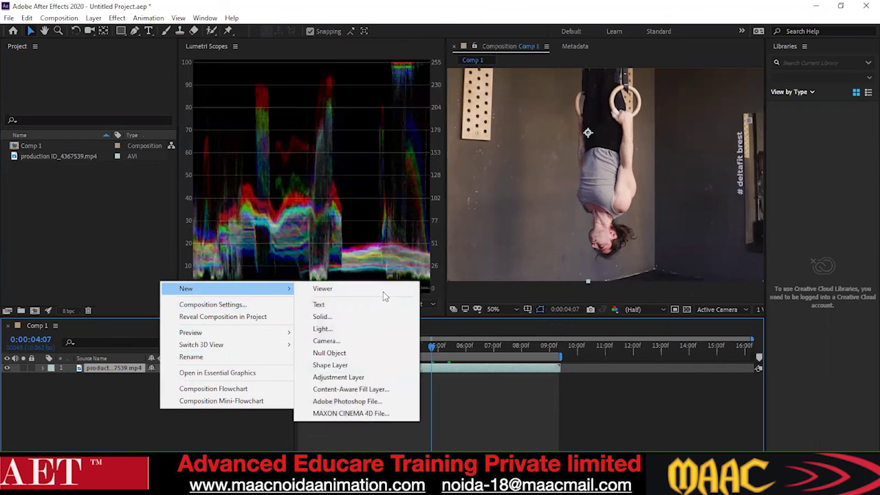
{"action": "left_click", "coordinate": [360, 377]}
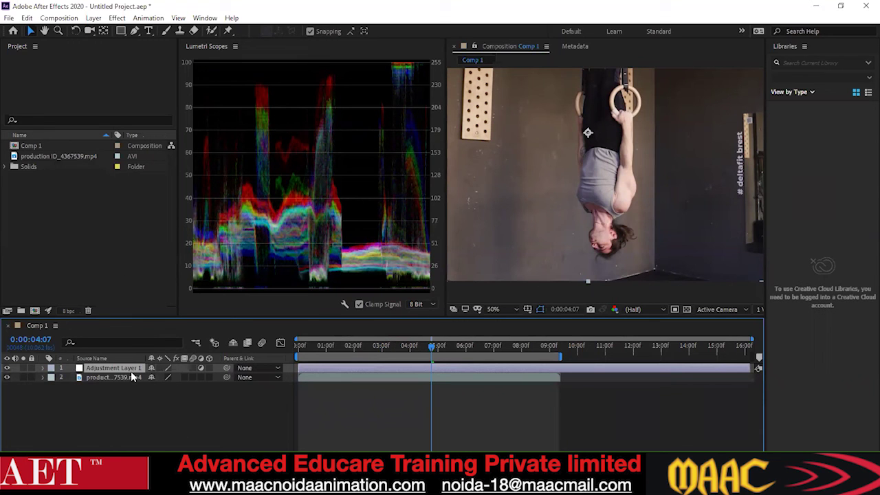
{"action": "left_click", "coordinate": [92, 18]}
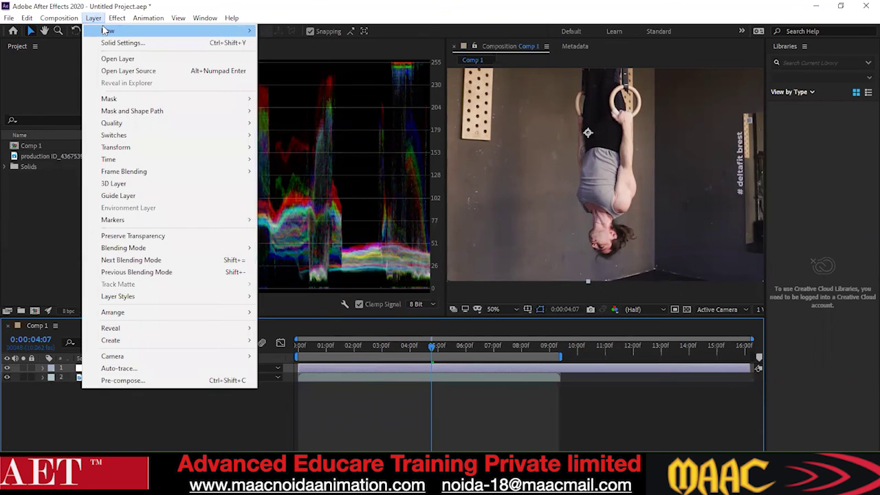
{"action": "mouse_move", "coordinate": [105, 30]}
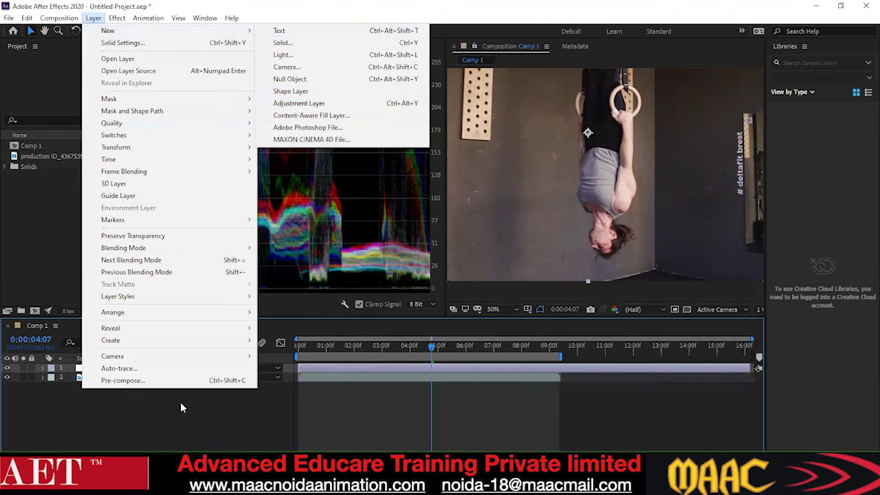
{"action": "left_click", "coordinate": [173, 424]}
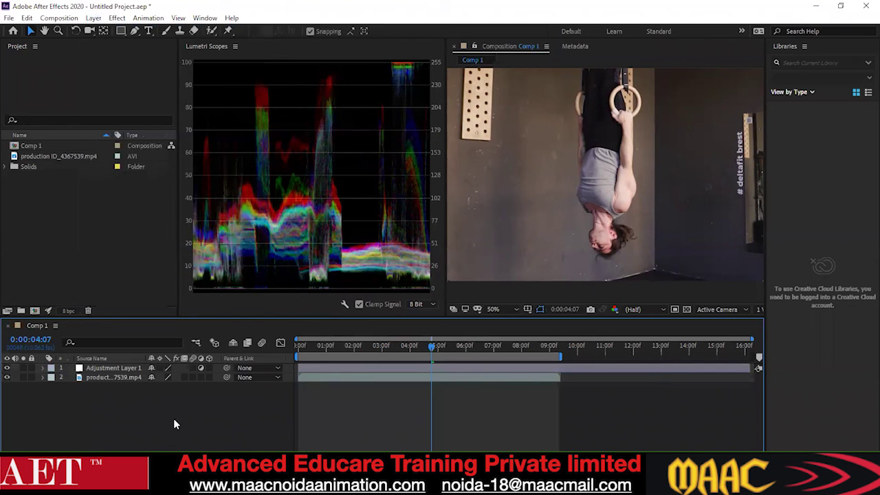
Step: Rename the adjustment layer above the video clip as cc
{"action": "left_click", "coordinate": [96, 370]}
{"action": "right_click", "coordinate": [97, 369]}
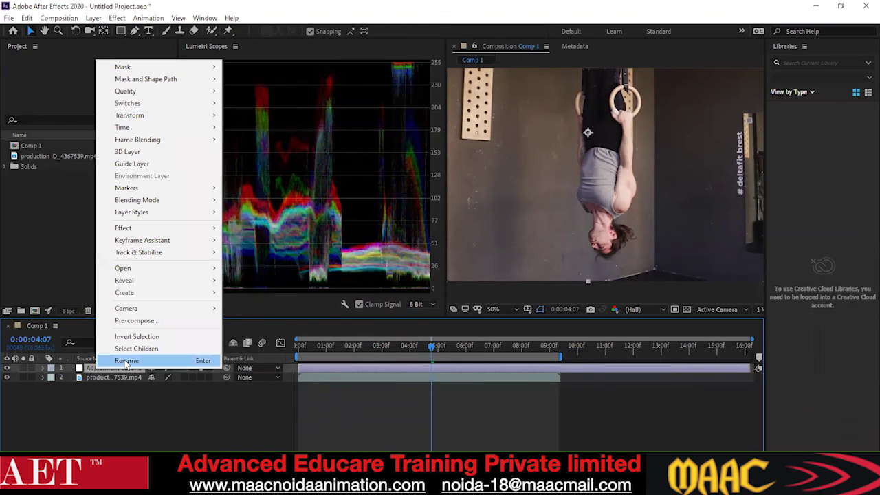
{"action": "left_click", "coordinate": [126, 360]}
{"action": "key", "text": "BackSpace"}
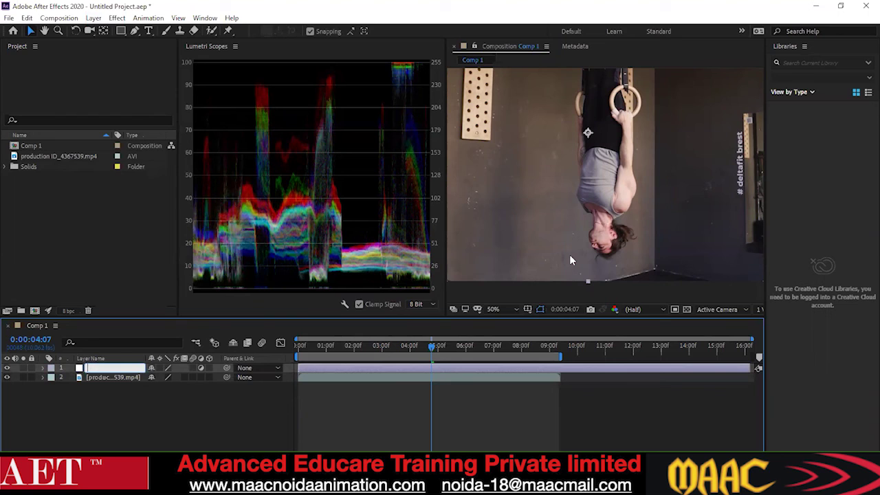
{"action": "type", "text": "co"}
{"action": "key", "text": "BackSpace"}
{"action": "type", "text": "c"}
{"action": "left_click", "coordinate": [232, 427]}
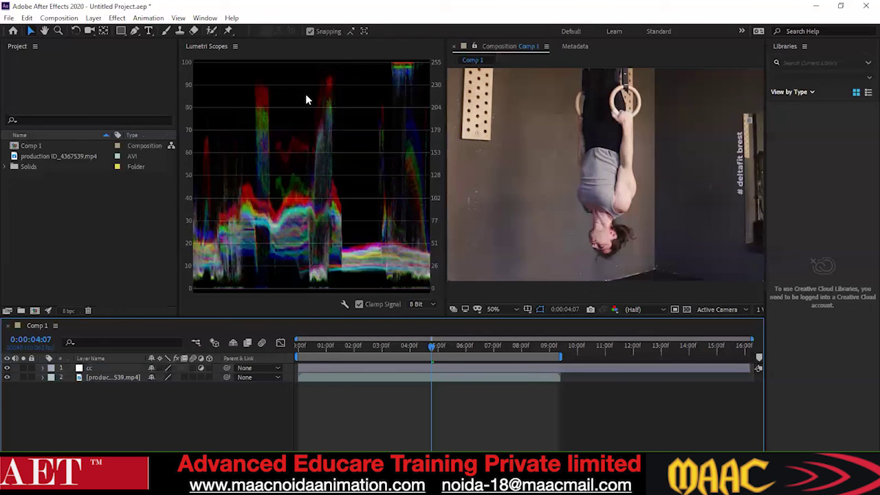
Step: Apply the Lumetri Color effect to the cc adjustment layer
{"action": "left_click", "coordinate": [94, 369]}
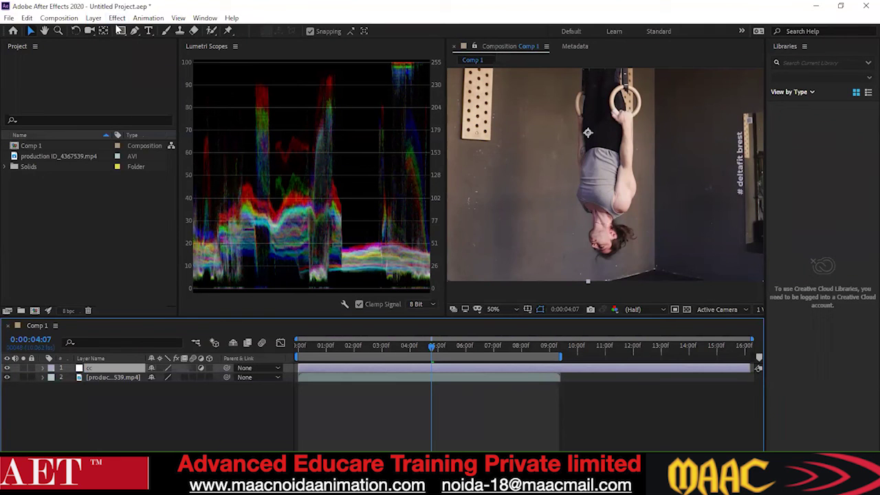
{"action": "left_click", "coordinate": [118, 18]}
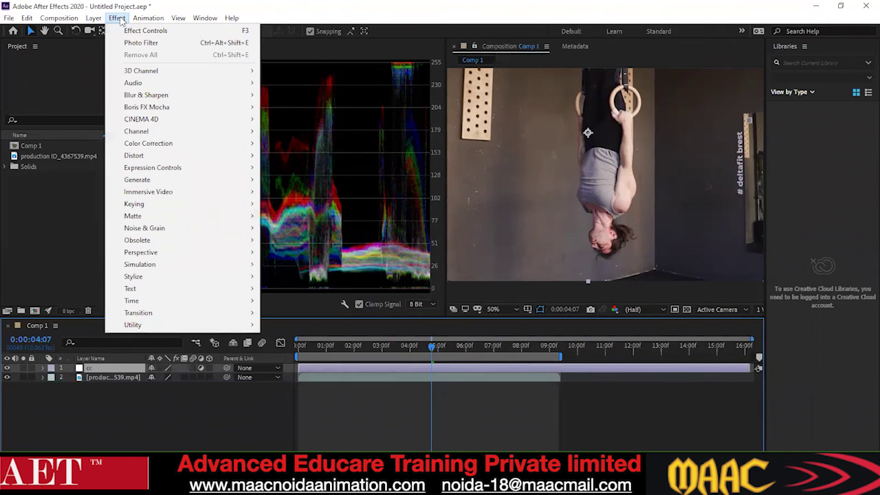
{"action": "mouse_move", "coordinate": [150, 143]}
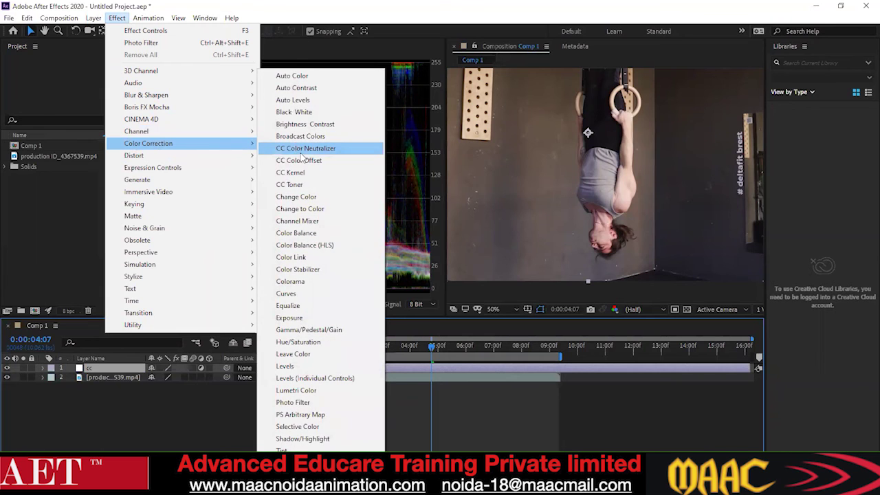
{"action": "left_click", "coordinate": [317, 390]}
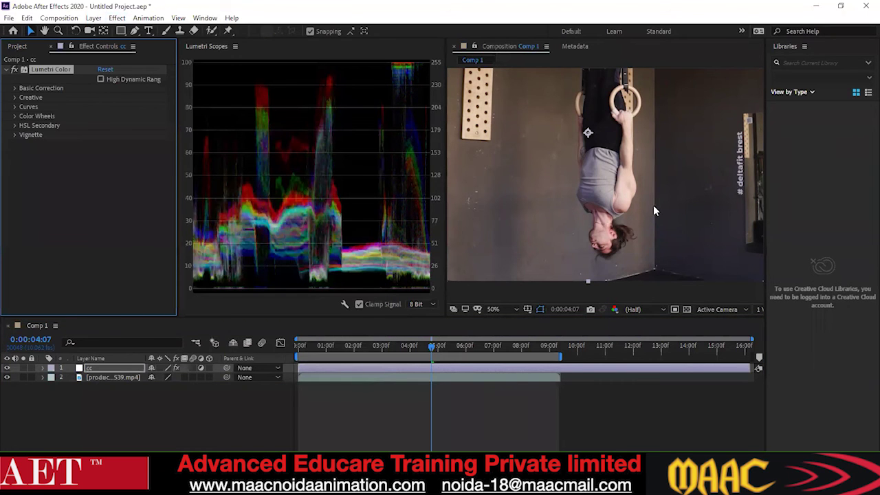
Step: Deepen the shadows in Lumetri Color by moving the black point of the master RGB curve slightly inward along the base
{"action": "scroll", "coordinate": [653, 205], "scroll_direction": "down", "scroll_amount": 4}
{"action": "scroll", "coordinate": [653, 196], "scroll_direction": "up", "scroll_amount": 2}
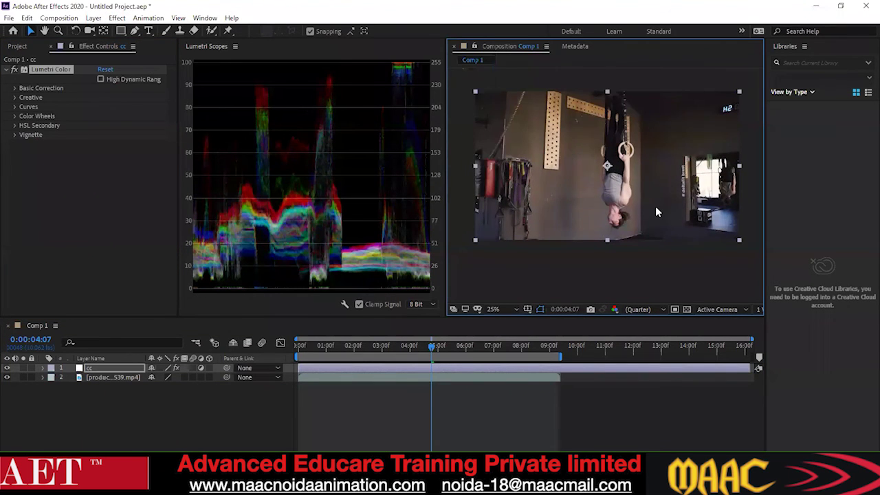
{"action": "scroll", "coordinate": [655, 206], "scroll_direction": "up", "scroll_amount": 2}
{"action": "scroll", "coordinate": [655, 206], "scroll_direction": "down", "scroll_amount": 2}
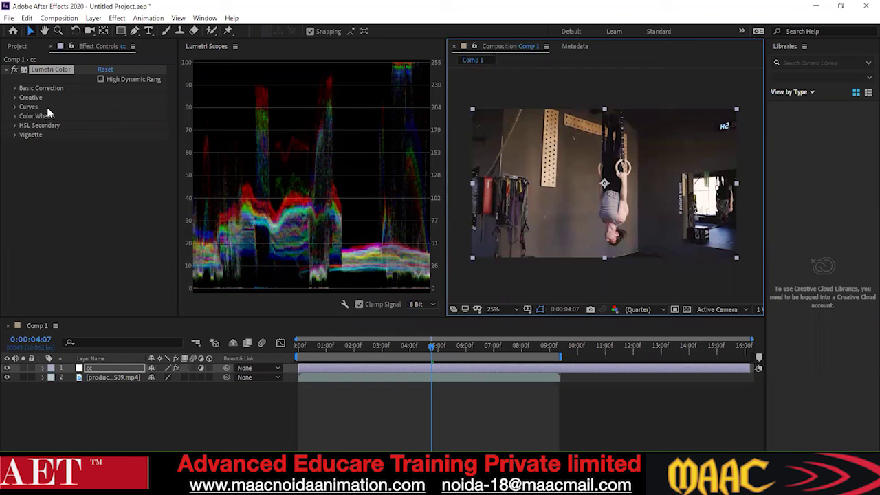
{"action": "left_click", "coordinate": [14, 107]}
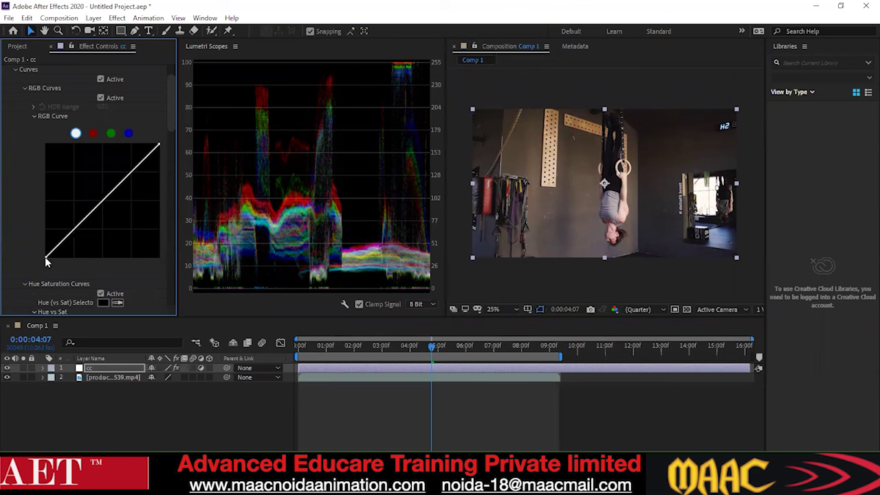
{"action": "left_click_drag", "start_coordinate": [44, 254], "coordinate": [50, 262]}
{"action": "left_click_drag", "start_coordinate": [49, 258], "coordinate": [51, 257]}
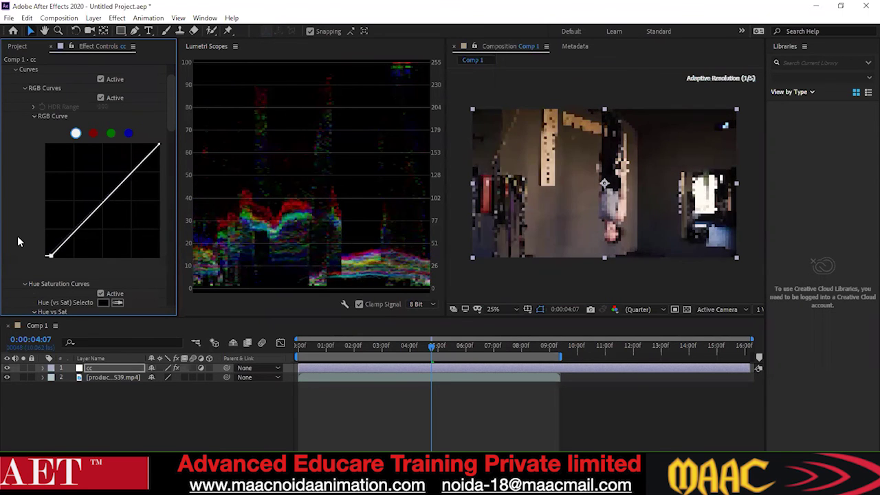
Step: Reduce blue in the highlights by lowering the upper end of the blue RGB curve slightly
{"action": "scroll", "coordinate": [603, 208], "scroll_direction": "up", "scroll_amount": 2}
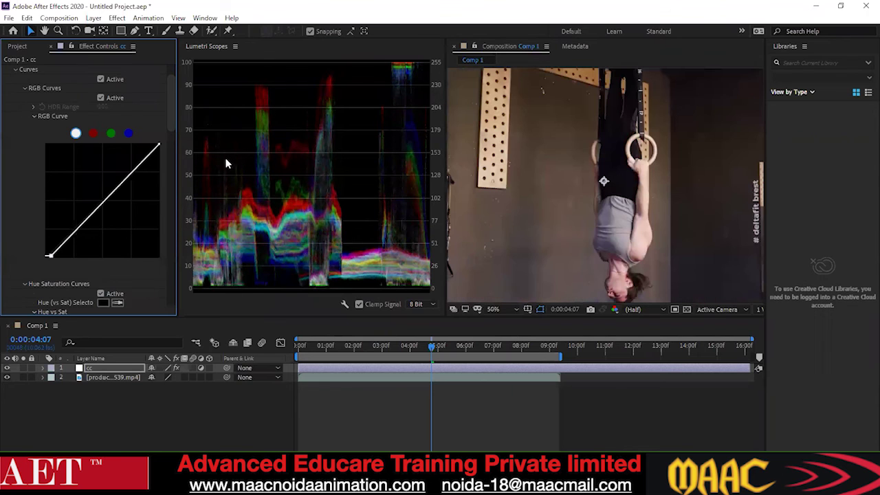
{"action": "left_click", "coordinate": [129, 133]}
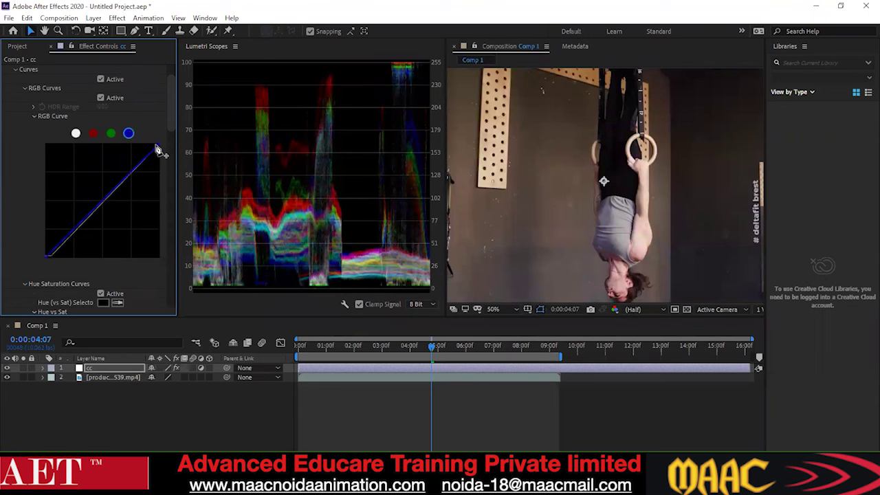
{"action": "mouse_move", "coordinate": [159, 147]}
{"action": "left_mouse_down"}
{"action": "mouse_move", "coordinate": [159, 167]}
{"action": "mouse_move", "coordinate": [159, 156]}
{"action": "left_mouse_up"}
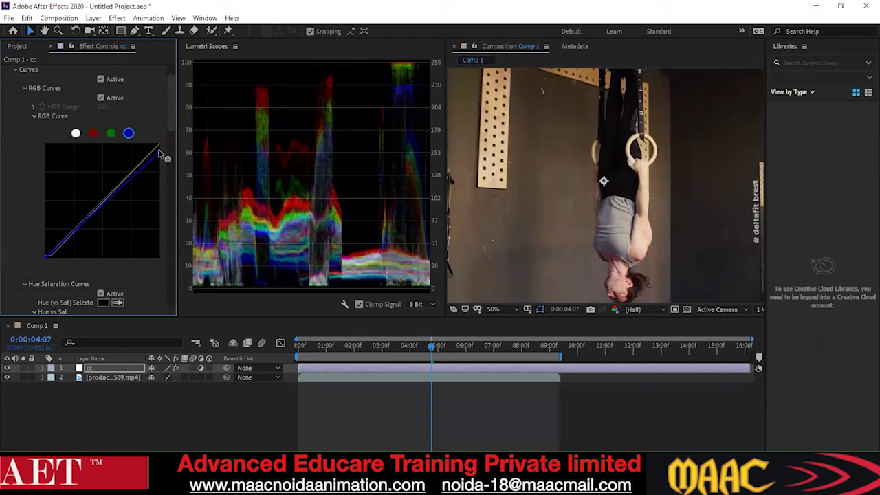
{"action": "scroll", "coordinate": [623, 199], "scroll_direction": "up", "scroll_amount": 2}
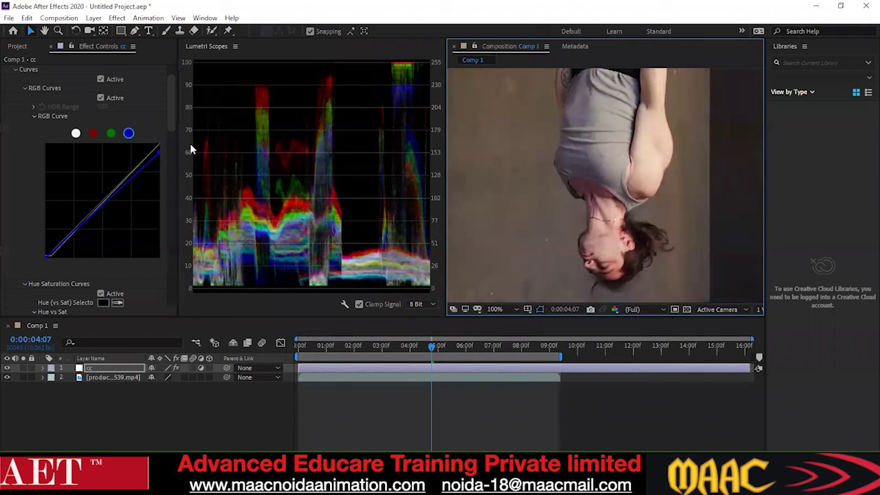
{"action": "left_click", "coordinate": [159, 150]}
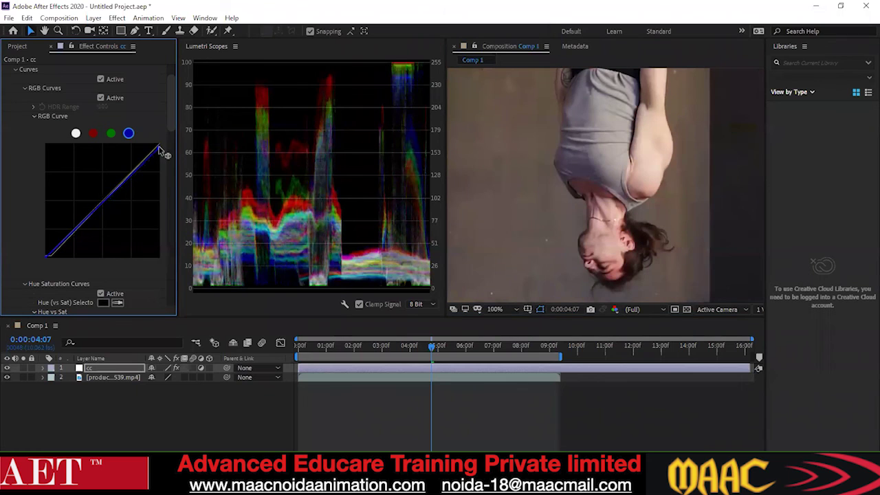
Step: Boost green in the highlights by moving the upper end of the green RGB curve slightly inward along the upper edge
{"action": "left_click", "coordinate": [111, 134]}
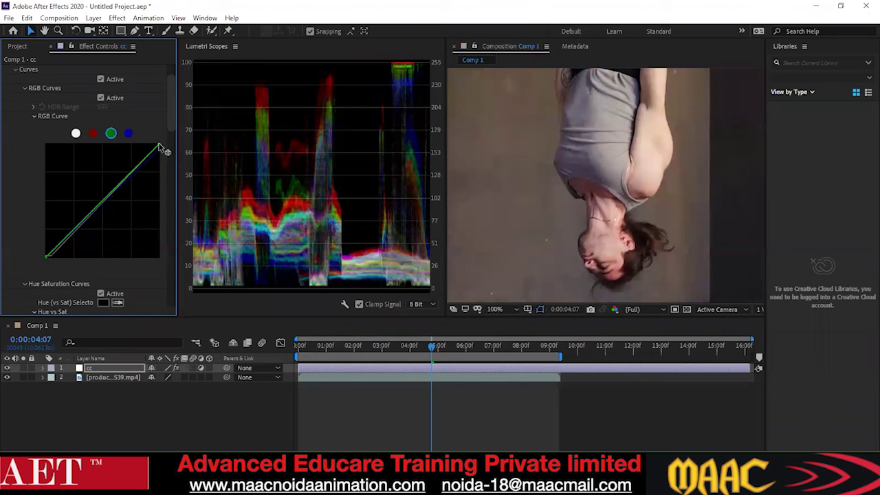
{"action": "left_click_drag", "start_coordinate": [159, 145], "coordinate": [152, 143]}
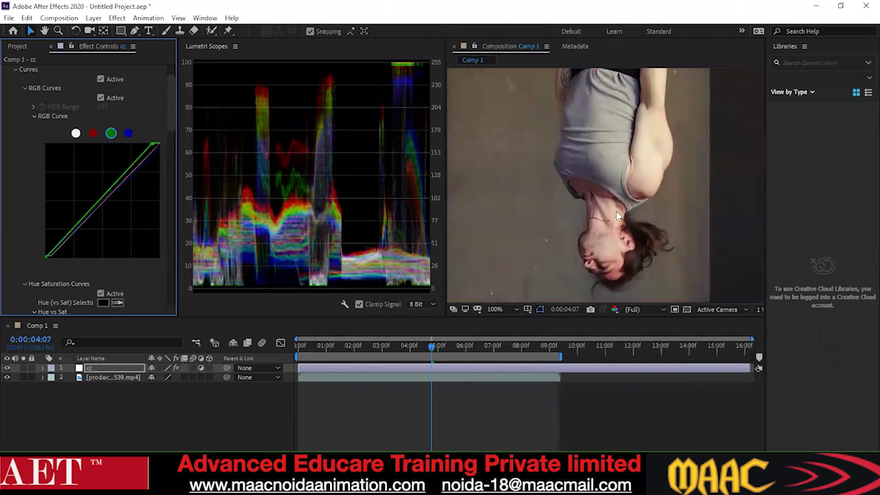
{"action": "scroll", "coordinate": [616, 211], "scroll_direction": "down", "scroll_amount": 2}
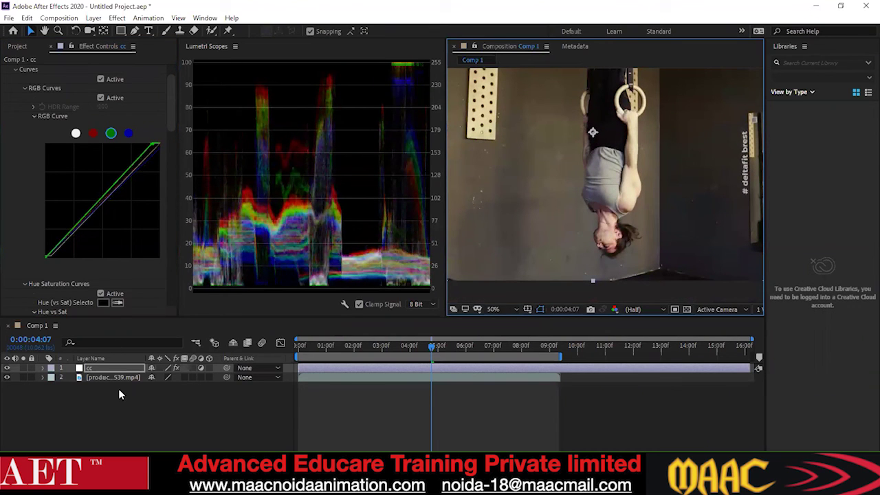
{"action": "left_click_drag", "start_coordinate": [173, 116], "coordinate": [180, 81]}
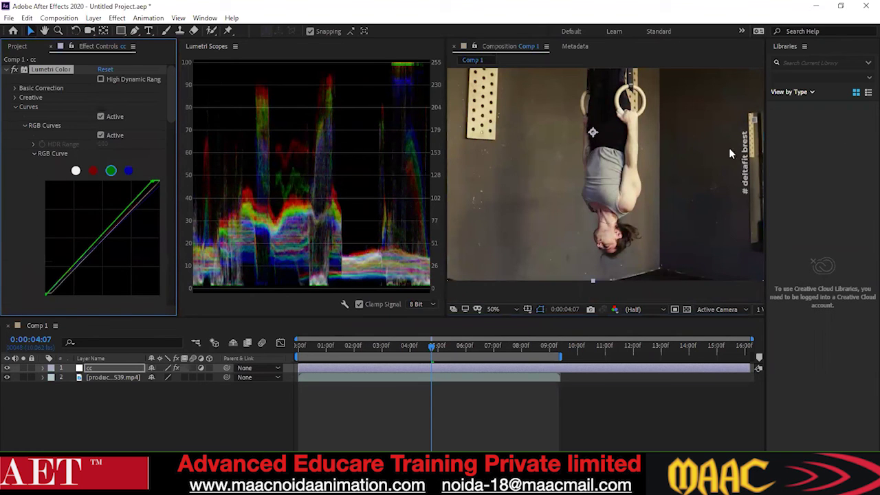
Step: Examine the graded frame up close and in full, checking the athlete's skin, the wall and the hanging gym equipment
{"action": "scroll", "coordinate": [651, 153], "scroll_direction": "up", "scroll_amount": 2}
{"action": "scroll", "coordinate": [660, 160], "scroll_direction": "down", "scroll_amount": 1}
{"action": "left_click_drag", "start_coordinate": [673, 165], "coordinate": [607, 214]}
{"action": "scroll", "coordinate": [584, 169], "scroll_direction": "down", "scroll_amount": 1}
{"action": "scroll", "coordinate": [631, 172], "scroll_direction": "up", "scroll_amount": 1}
{"action": "left_click_drag", "start_coordinate": [632, 153], "coordinate": [666, 218]}
{"action": "scroll", "coordinate": [619, 216], "scroll_direction": "down", "scroll_amount": 1}
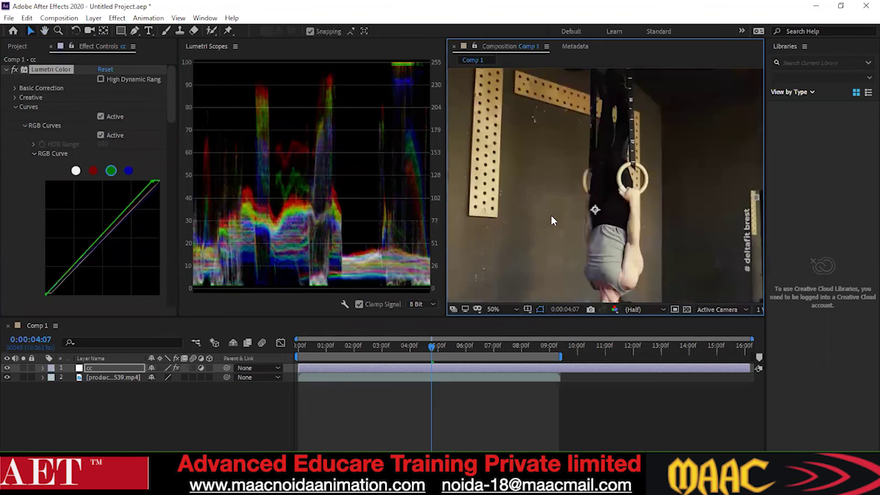
{"action": "left_click_drag", "start_coordinate": [609, 214], "coordinate": [622, 172]}
{"action": "scroll", "coordinate": [623, 176], "scroll_direction": "up", "scroll_amount": 1}
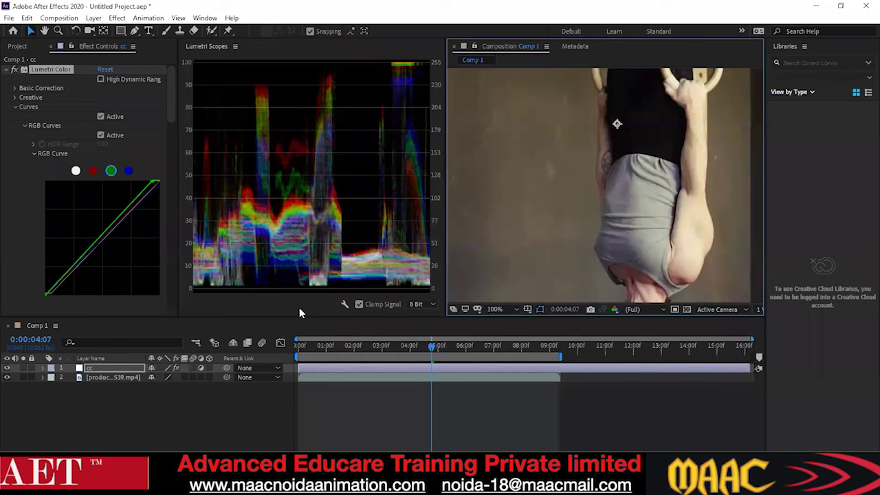
{"action": "scroll", "coordinate": [573, 227], "scroll_direction": "down", "scroll_amount": 4}
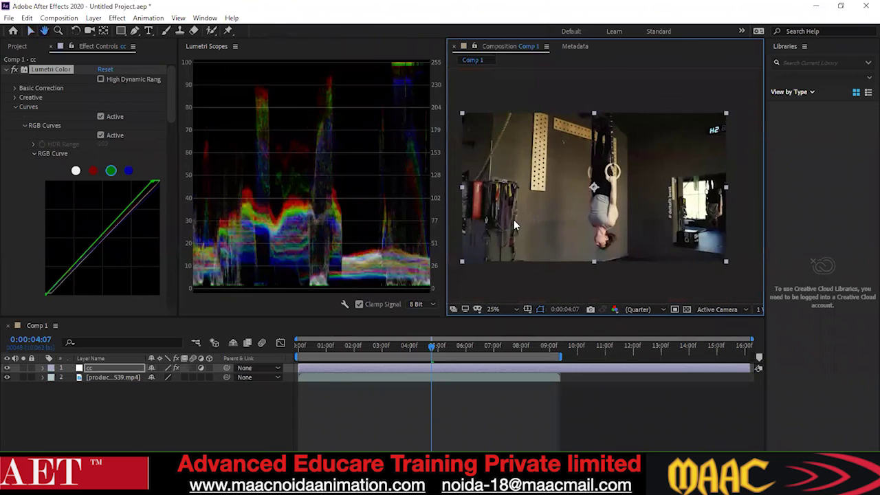
{"action": "scroll", "coordinate": [514, 220], "scroll_direction": "up", "scroll_amount": 2}
{"action": "scroll", "coordinate": [612, 169], "scroll_direction": "down", "scroll_amount": 4}
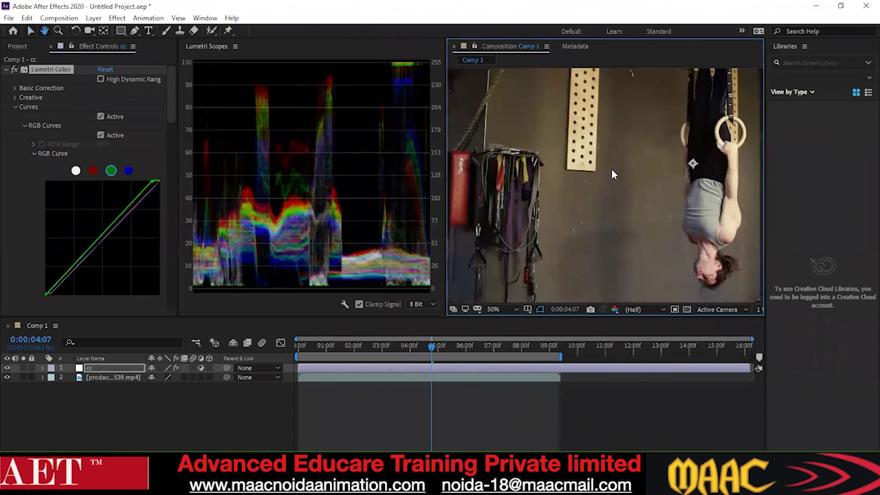
{"action": "scroll", "coordinate": [575, 210], "scroll_direction": "up", "scroll_amount": 2}
{"action": "left_click_drag", "start_coordinate": [575, 210], "coordinate": [595, 198]}
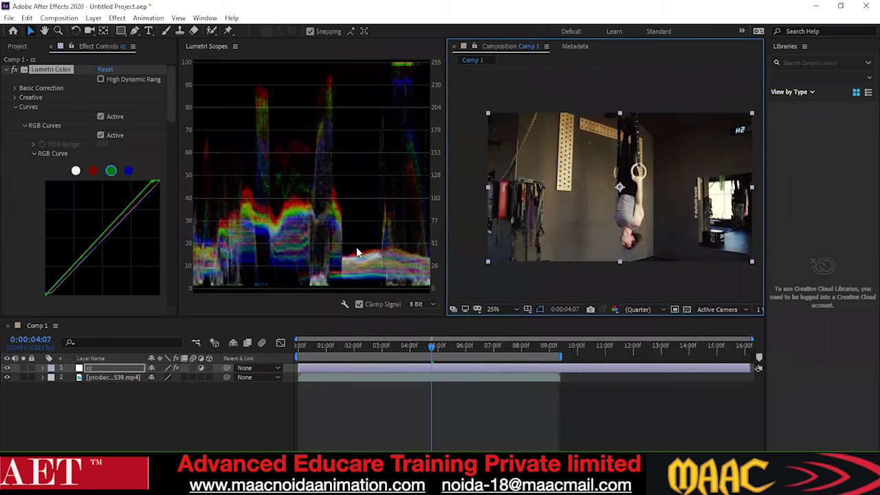
Step: Darken the shadows further by moving the master RGB curve's black point inward, and check the athlete and the dark wall
{"action": "left_click", "coordinate": [76, 170]}
{"action": "mouse_move", "coordinate": [55, 294]}
{"action": "left_mouse_down"}
{"action": "mouse_move", "coordinate": [63, 297]}
{"action": "mouse_move", "coordinate": [48, 297]}
{"action": "mouse_move", "coordinate": [54, 300]}
{"action": "left_mouse_up"}
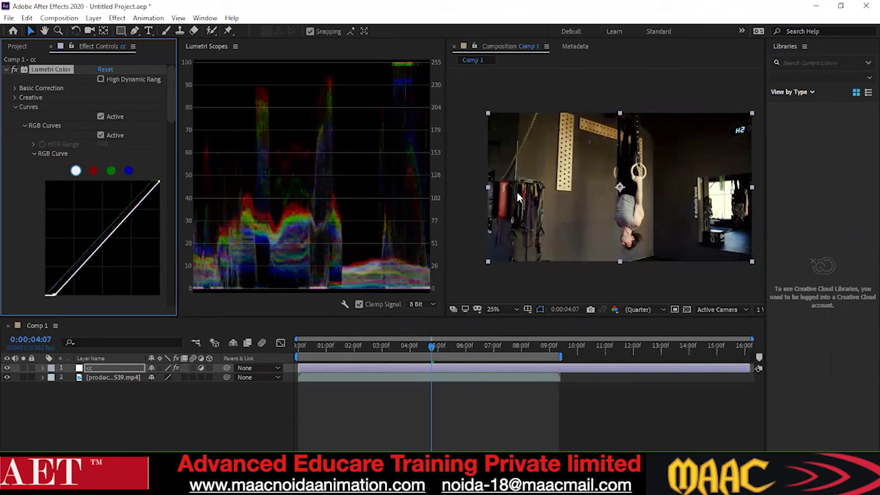
{"action": "scroll", "coordinate": [568, 198], "scroll_direction": "up", "scroll_amount": 2}
{"action": "left_click_drag", "start_coordinate": [650, 192], "coordinate": [610, 156]}
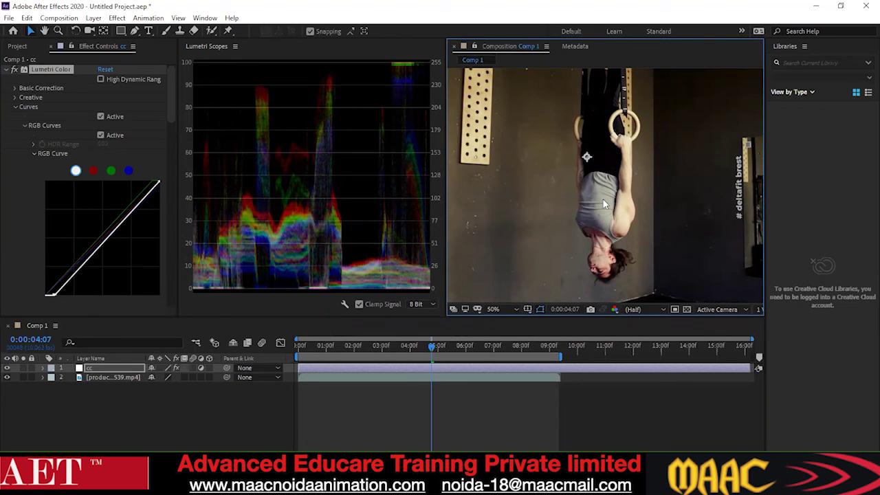
{"action": "left_click_drag", "start_coordinate": [638, 230], "coordinate": [598, 209]}
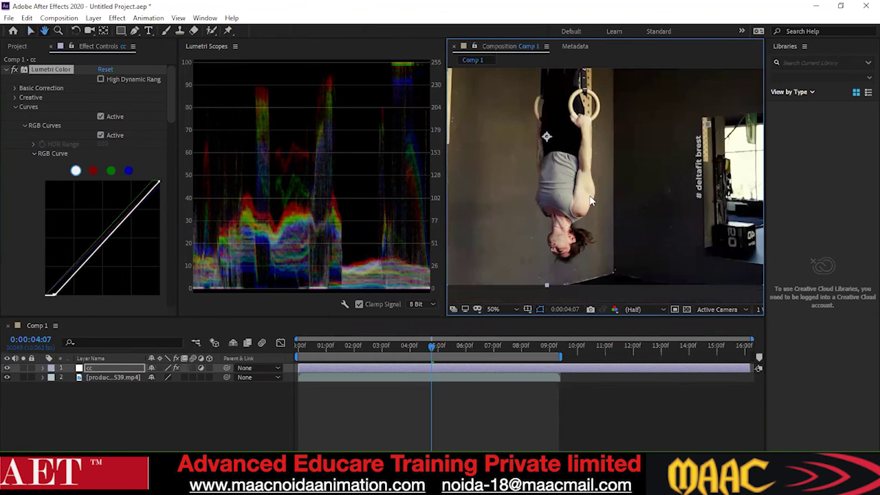
{"action": "key", "text": "comma"}
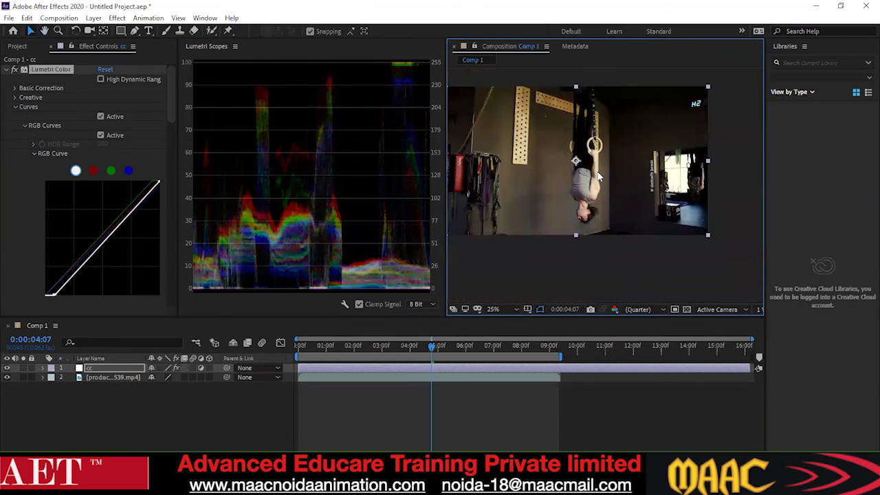
{"action": "key", "text": "period"}
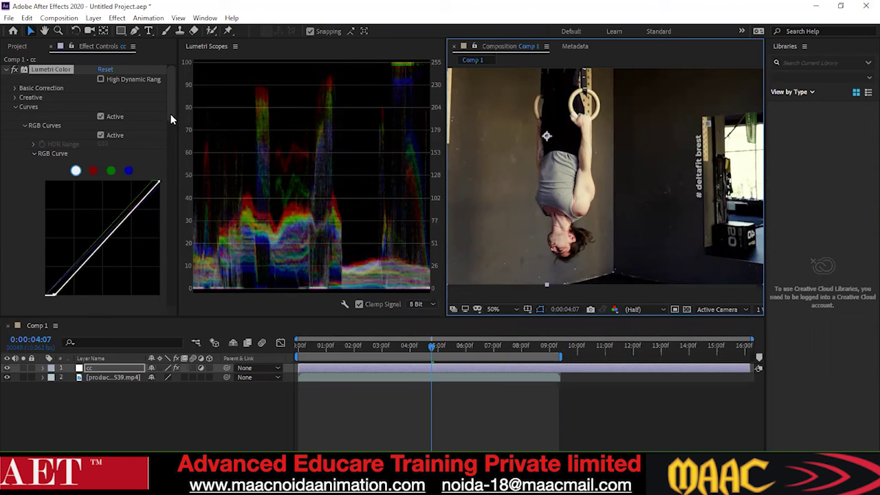
Step: Add a second adjustment layer above cc and name it skin tone
{"action": "right_click", "coordinate": [103, 410]}
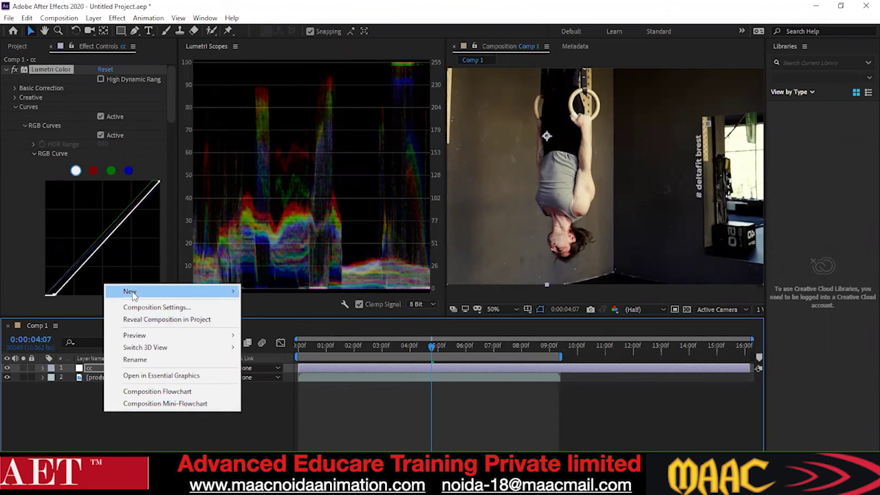
{"action": "mouse_move", "coordinate": [131, 292]}
{"action": "left_click", "coordinate": [301, 379]}
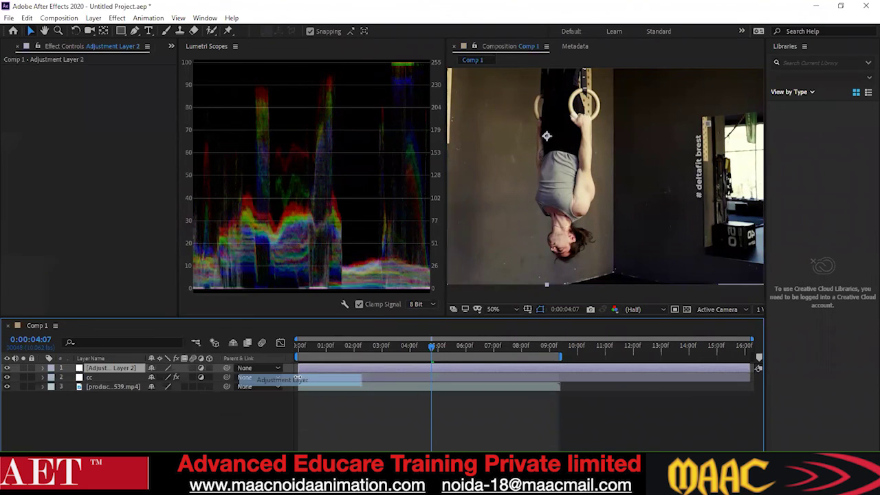
{"action": "right_click", "coordinate": [93, 369]}
{"action": "left_click", "coordinate": [123, 364]}
{"action": "key", "text": "BackSpace"}
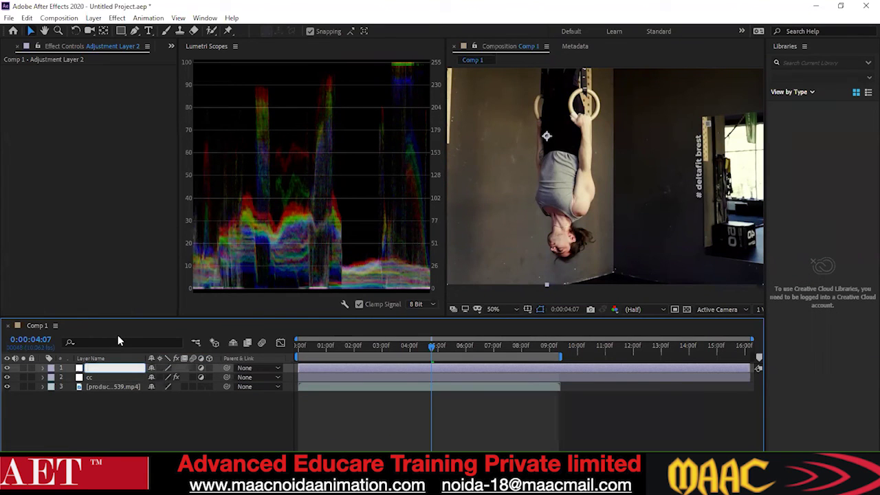
{"action": "type", "text": "skin tone"}
{"action": "key", "text": "Return"}
Step: Apply the Lumetri Color effect to the skin tone adjustment layer
{"action": "left_click", "coordinate": [109, 368]}
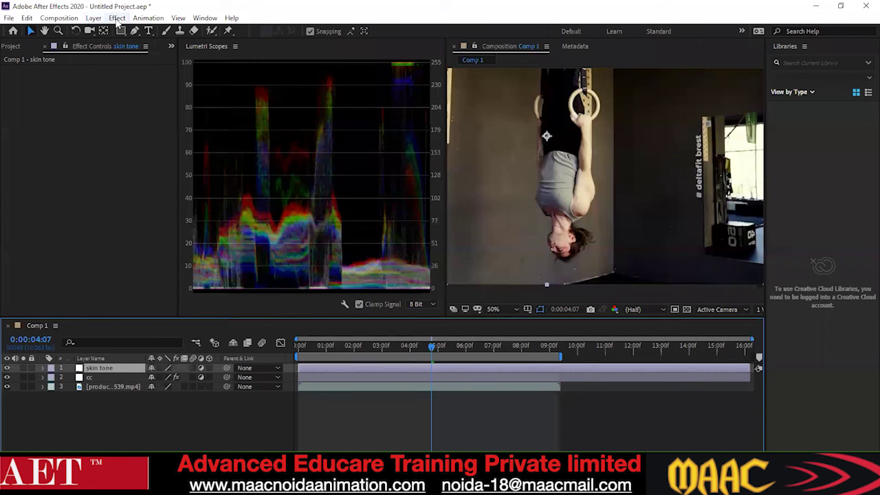
{"action": "left_click", "coordinate": [117, 18]}
{"action": "mouse_move", "coordinate": [165, 149]}
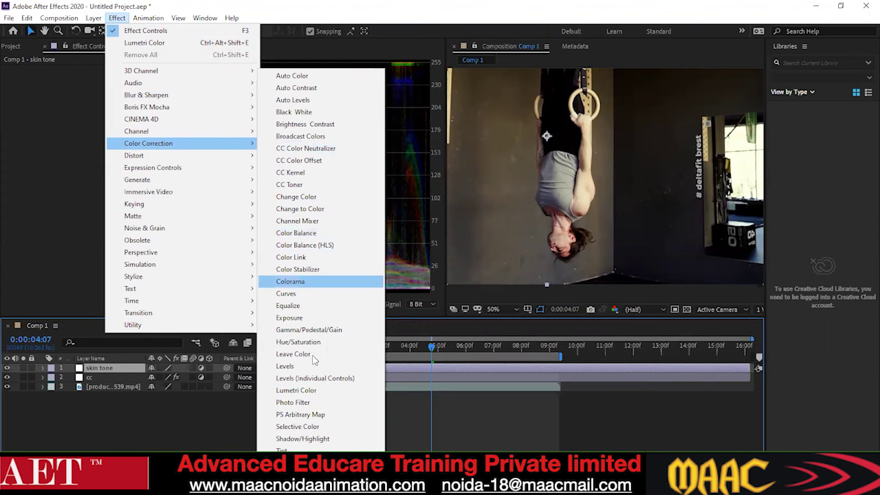
{"action": "left_click", "coordinate": [304, 391]}
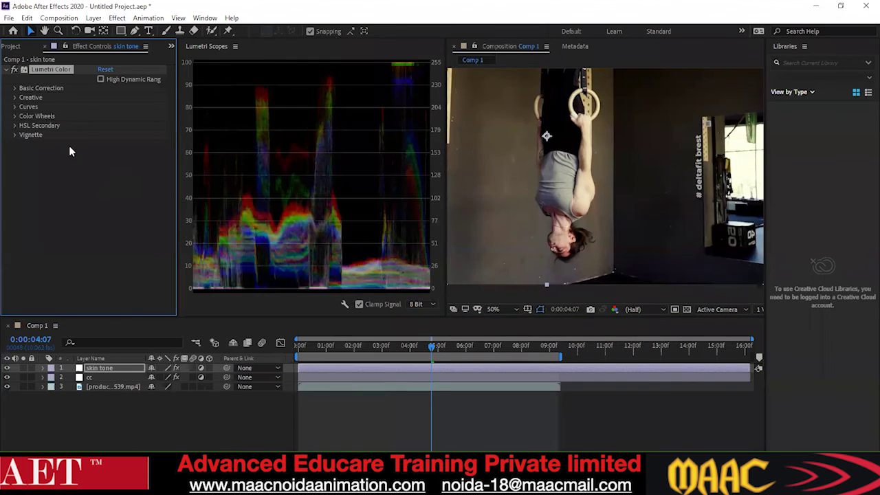
Step: Set the HSL Secondary key color by sampling the light skin of the athlete's upper arm
{"action": "left_click", "coordinate": [15, 127]}
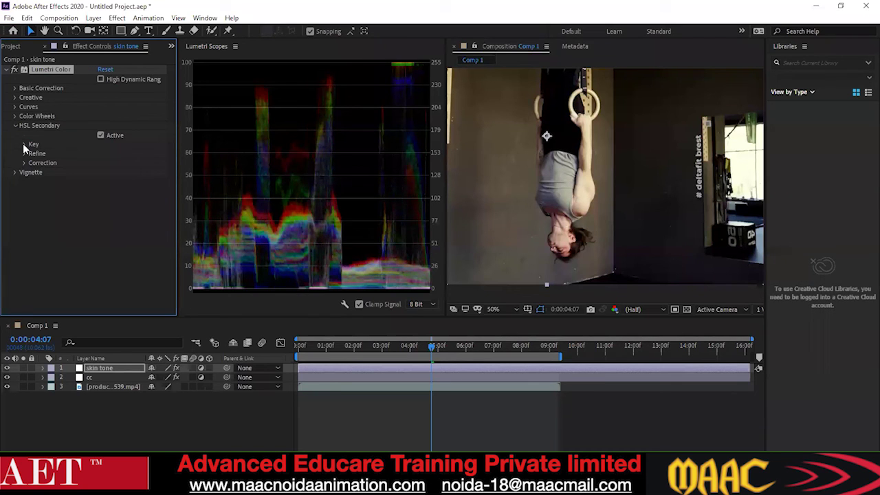
{"action": "left_click", "coordinate": [24, 144]}
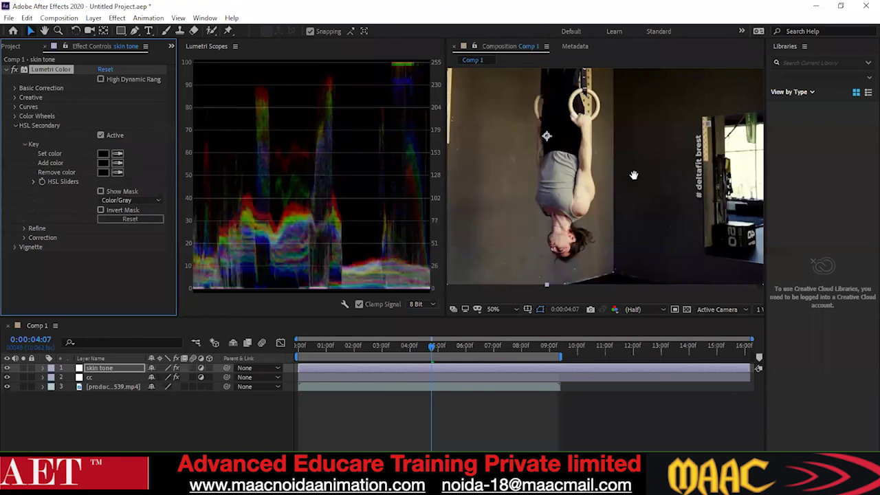
{"action": "scroll", "coordinate": [656, 165], "scroll_direction": "up", "scroll_amount": 2}
{"action": "mouse_move", "coordinate": [569, 169]}
{"action": "left_mouse_down"}
{"action": "mouse_move", "coordinate": [560, 201]}
{"action": "mouse_move", "coordinate": [557, 170]}
{"action": "left_mouse_up"}
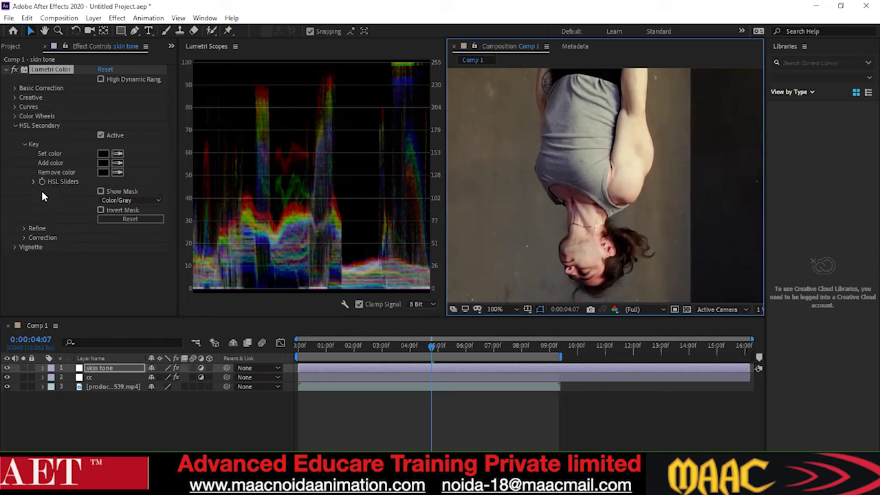
{"action": "left_click", "coordinate": [117, 154]}
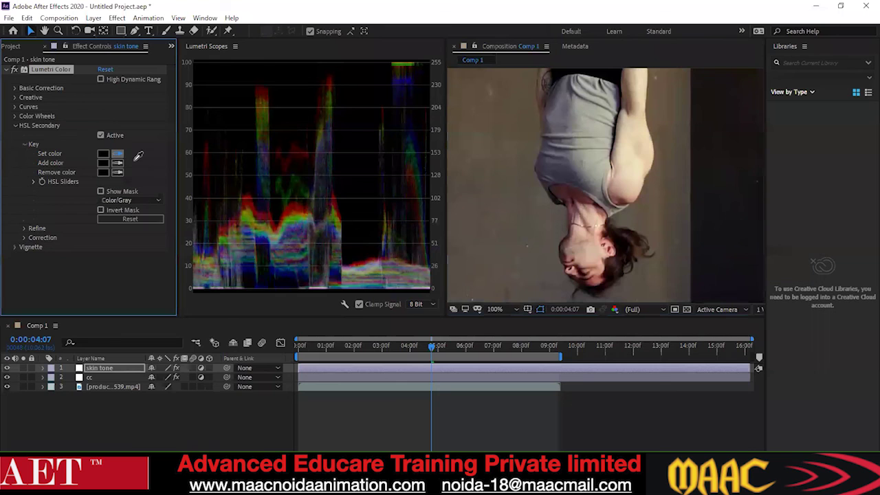
{"action": "left_click", "coordinate": [626, 147]}
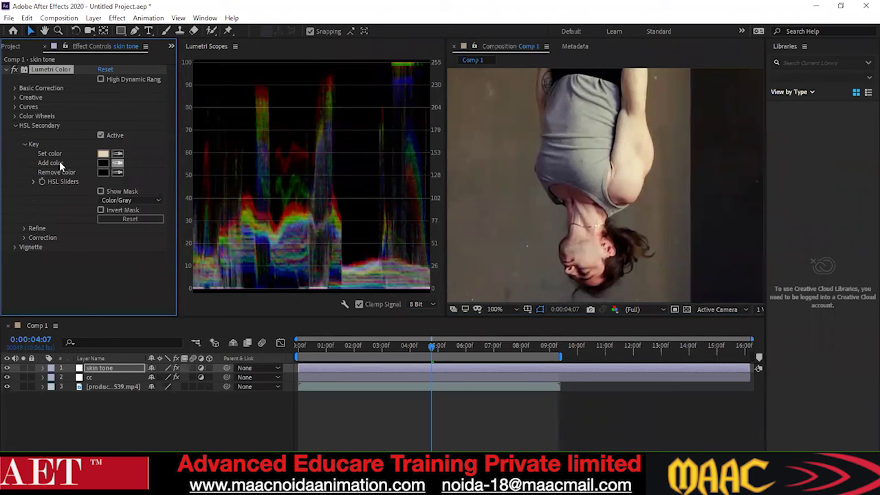
Step: Add the reddish skin of the athlete's face to the HSL Secondary key and check the frame
{"action": "left_click", "coordinate": [118, 165]}
{"action": "left_click", "coordinate": [601, 271]}
{"action": "scroll", "coordinate": [602, 180], "scroll_direction": "down", "scroll_amount": 2}
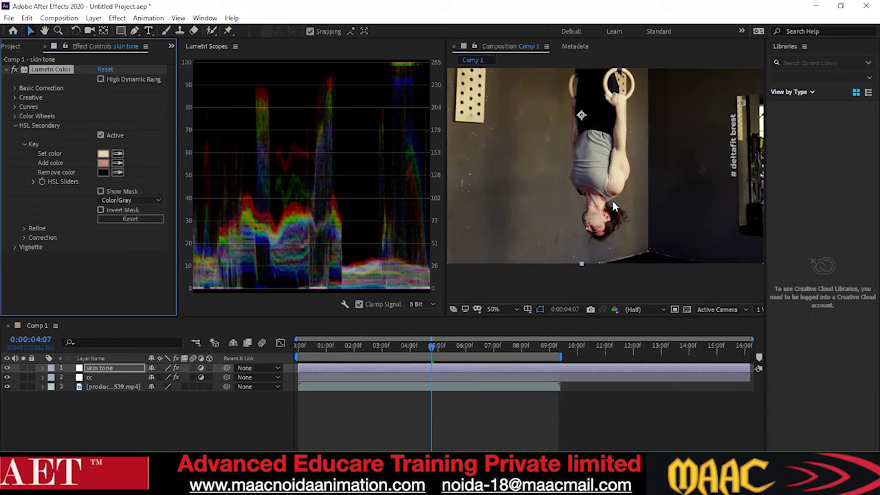
{"action": "scroll", "coordinate": [605, 206], "scroll_direction": "up", "scroll_amount": 2}
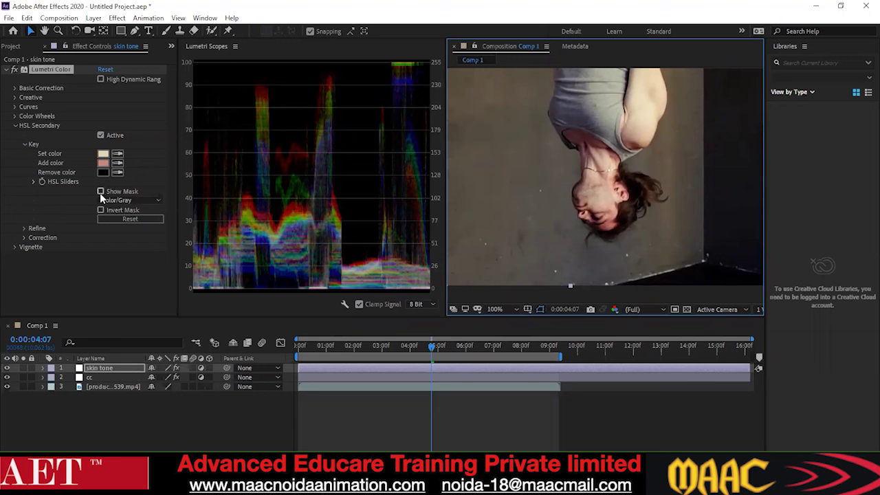
{"action": "scroll", "coordinate": [514, 146], "scroll_direction": "down", "scroll_amount": 2}
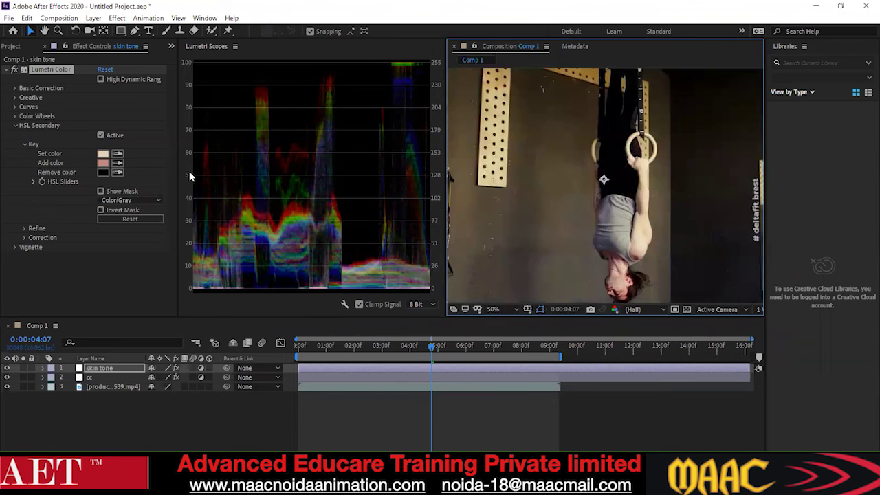
Step: Show the HSL Secondary mask in Color/Gray and examine which parts of the skin and surroundings are keyed
{"action": "left_click", "coordinate": [101, 191]}
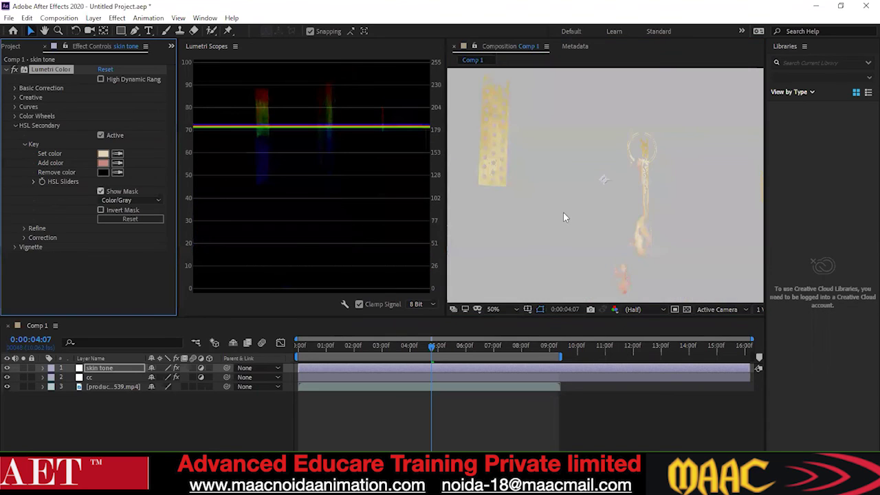
{"action": "scroll", "coordinate": [648, 168], "scroll_direction": "down", "scroll_amount": 2}
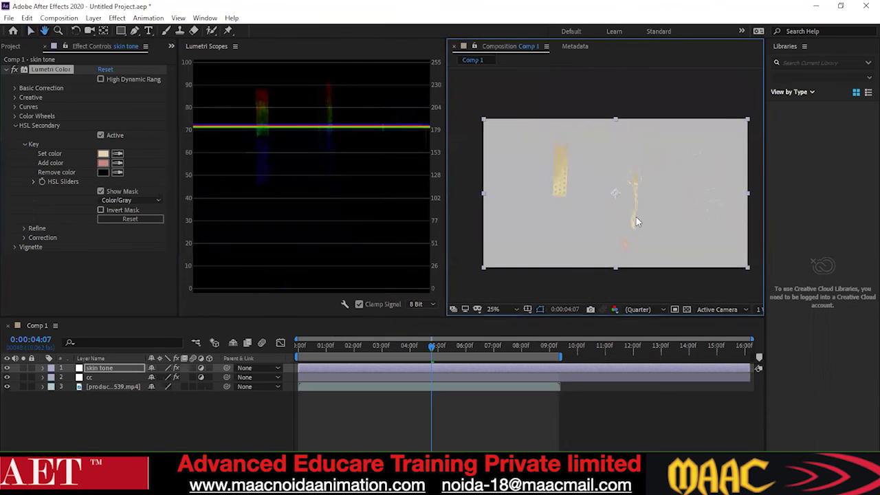
{"action": "scroll", "coordinate": [636, 217], "scroll_direction": "up", "scroll_amount": 2}
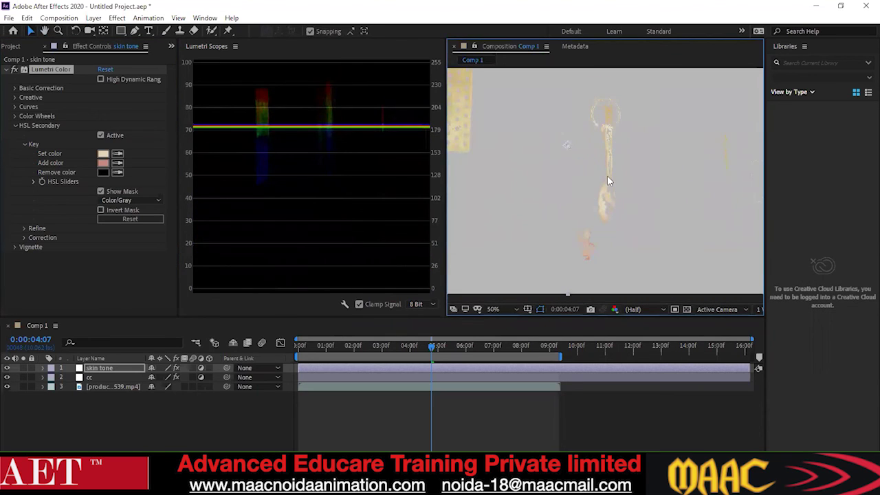
{"action": "scroll", "coordinate": [552, 135], "scroll_direction": "down", "scroll_amount": 2}
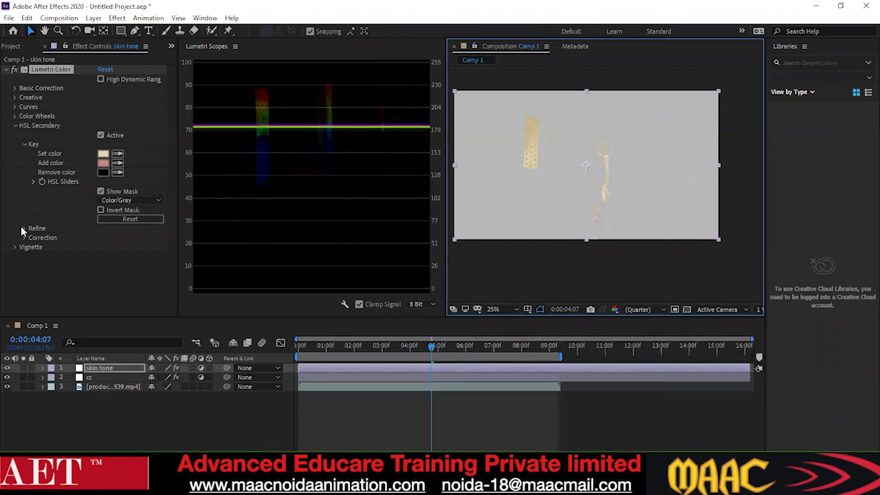
{"action": "scroll", "coordinate": [595, 159], "scroll_direction": "up", "scroll_amount": 2}
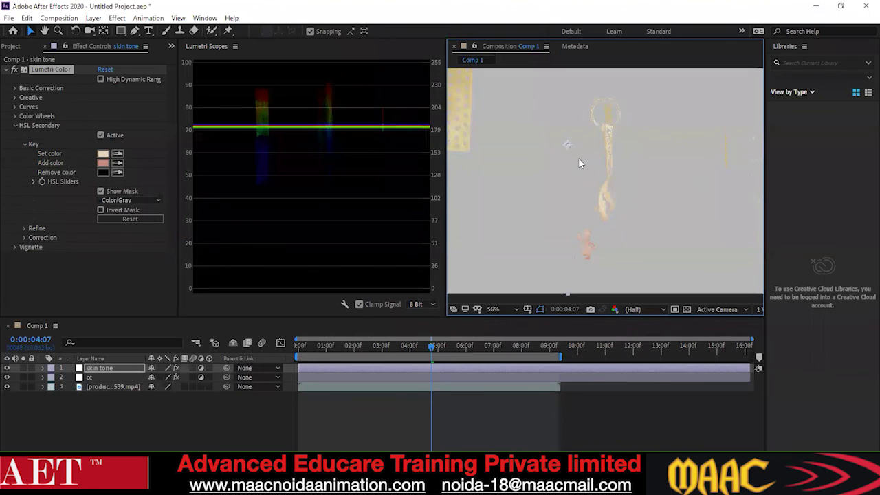
{"action": "key", "text": "v"}
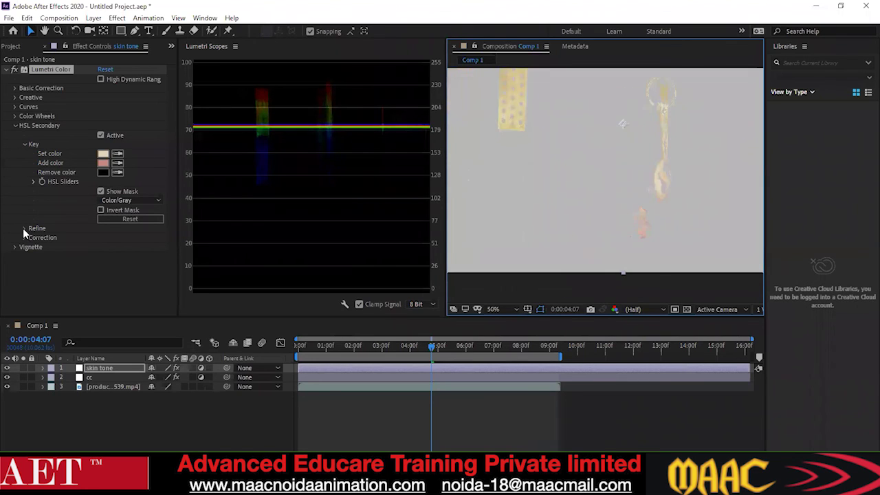
Step: Refine the skin key with Denoise at 15 and Blur at 1.8
{"action": "left_click", "coordinate": [24, 228]}
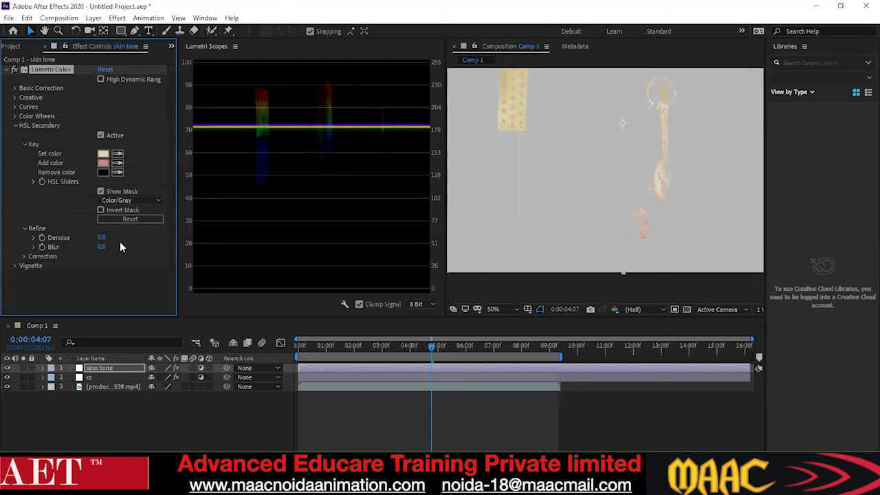
{"action": "left_click_drag", "start_coordinate": [102, 236], "coordinate": [140, 234]}
{"action": "left_click", "coordinate": [602, 183]}
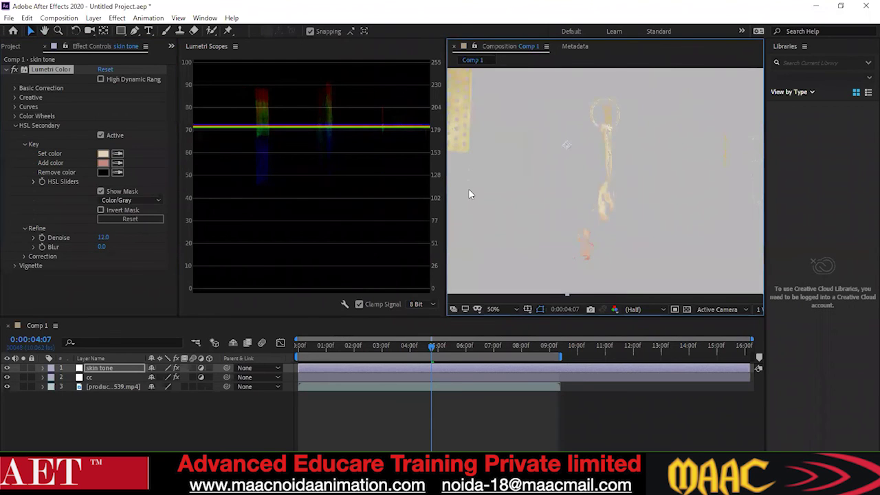
{"action": "left_click_drag", "start_coordinate": [103, 248], "coordinate": [111, 247]}
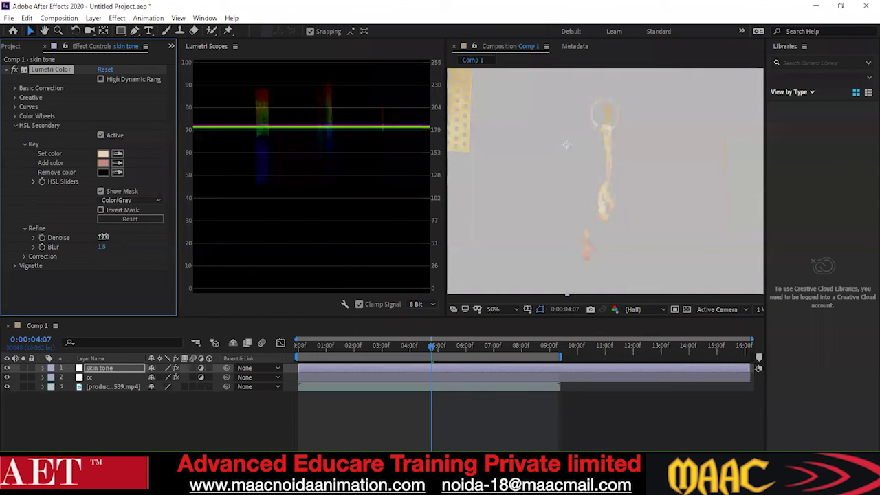
{"action": "left_click_drag", "start_coordinate": [106, 237], "coordinate": [108, 237]}
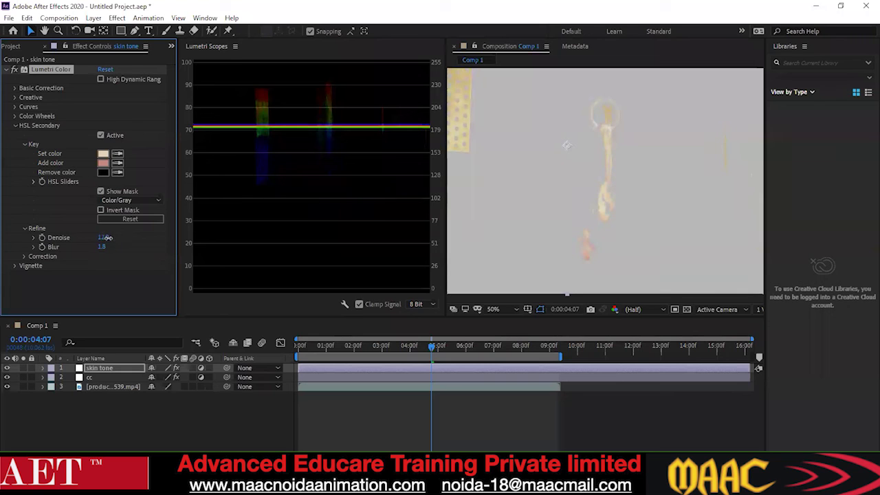
Step: Set the HSL Secondary correction Temperature to 15 and turn off the mask display
{"action": "left_click", "coordinate": [22, 258]}
{"action": "scroll", "coordinate": [137, 253], "scroll_direction": "down", "scroll_amount": 1}
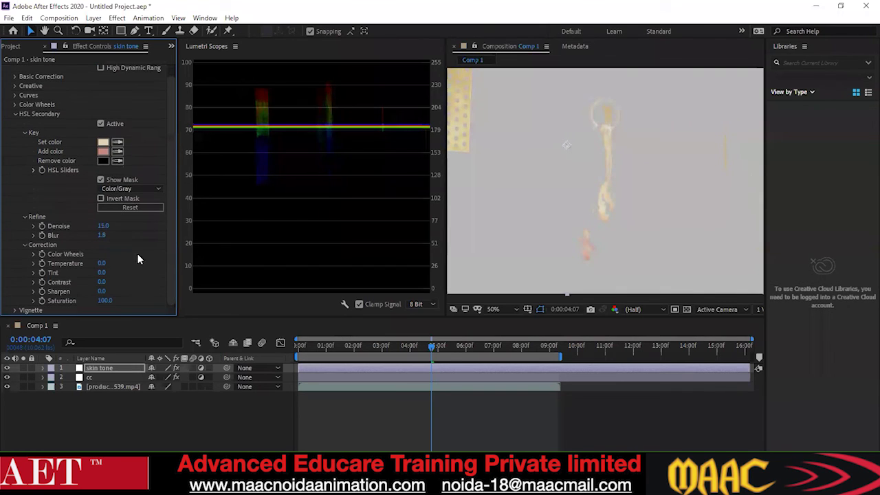
{"action": "left_click", "coordinate": [34, 263]}
{"action": "left_click_drag", "start_coordinate": [102, 280], "coordinate": [112, 279]}
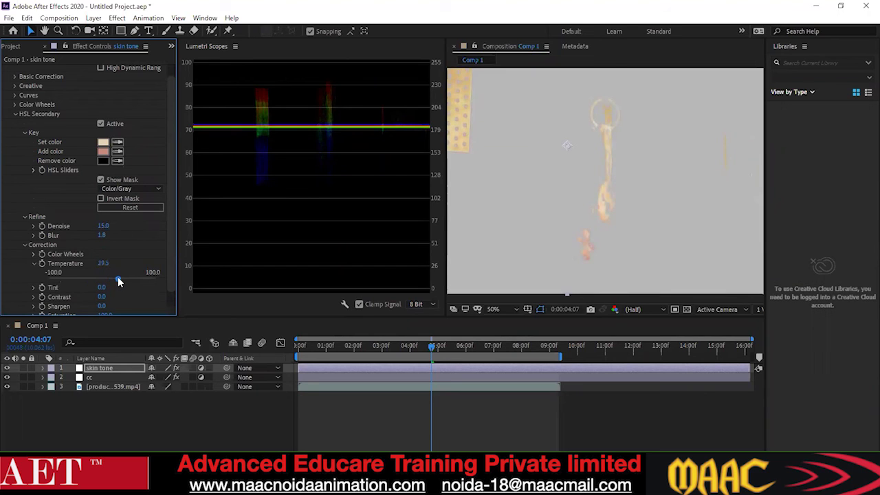
{"action": "left_click_drag", "start_coordinate": [116, 281], "coordinate": [109, 282]}
{"action": "left_click_drag", "start_coordinate": [173, 232], "coordinate": [179, 180]}
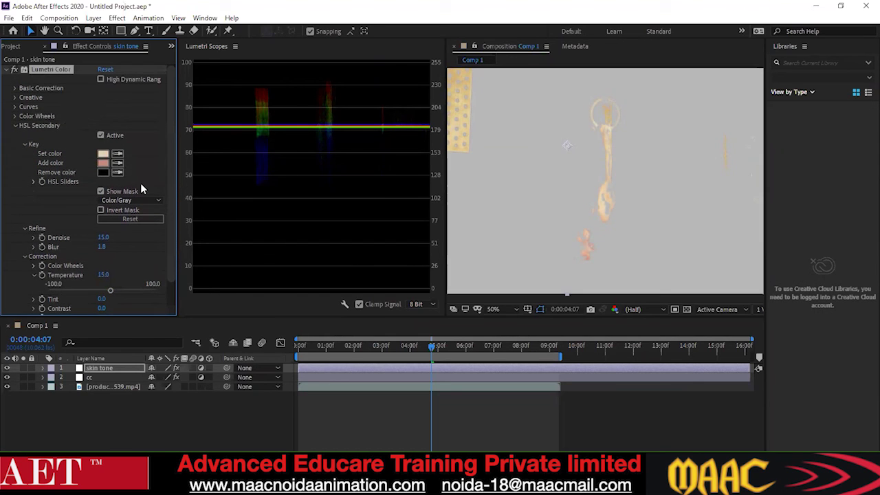
{"action": "left_click", "coordinate": [101, 192]}
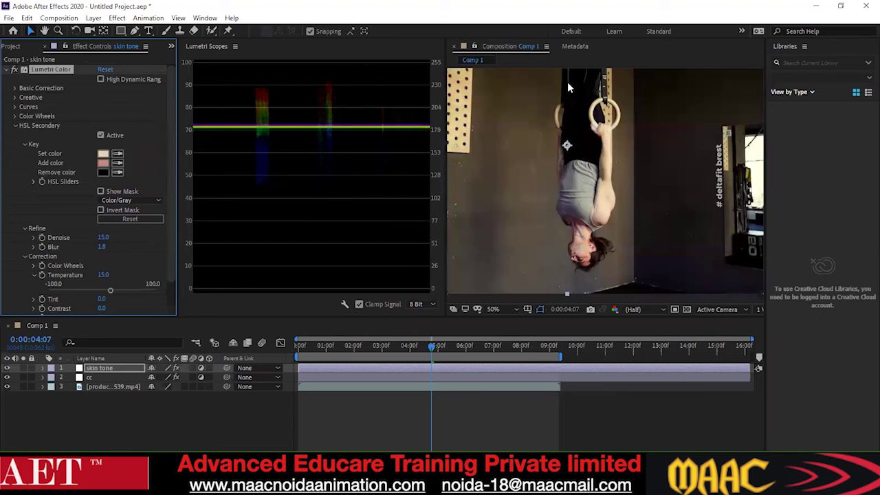
Step: Shift the midtones color wheel of the skin tone layer slightly toward yellow-green
{"action": "left_click", "coordinate": [14, 125]}
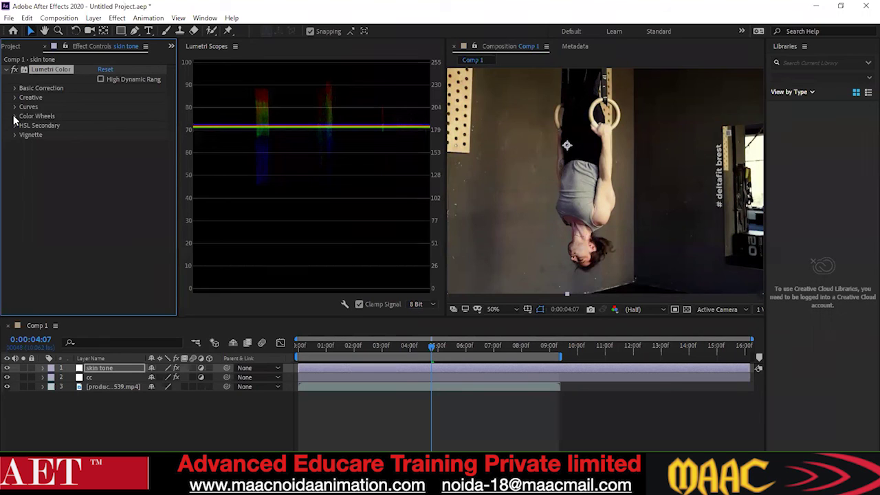
{"action": "left_click", "coordinate": [15, 116]}
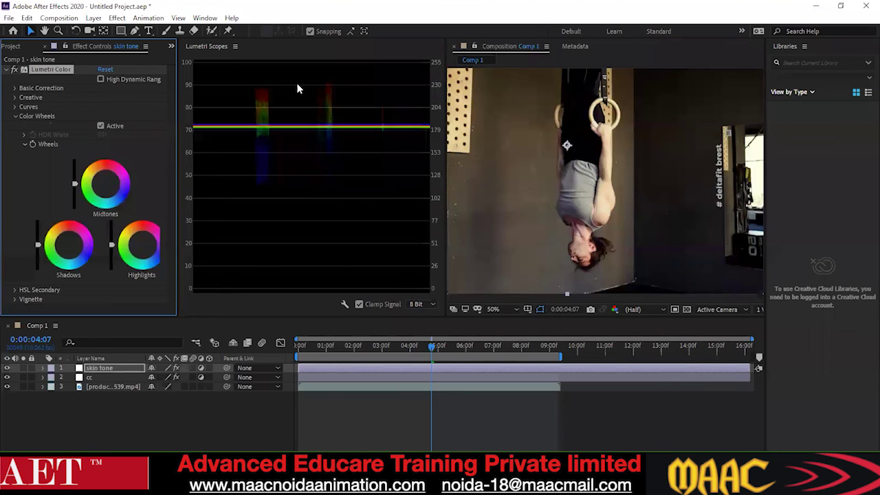
{"action": "scroll", "coordinate": [603, 202], "scroll_direction": "up", "scroll_amount": 2}
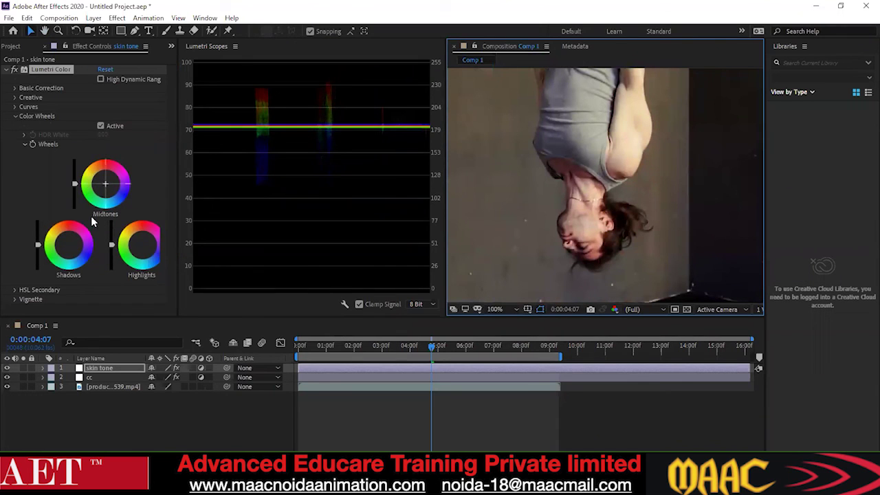
{"action": "left_click", "coordinate": [104, 186]}
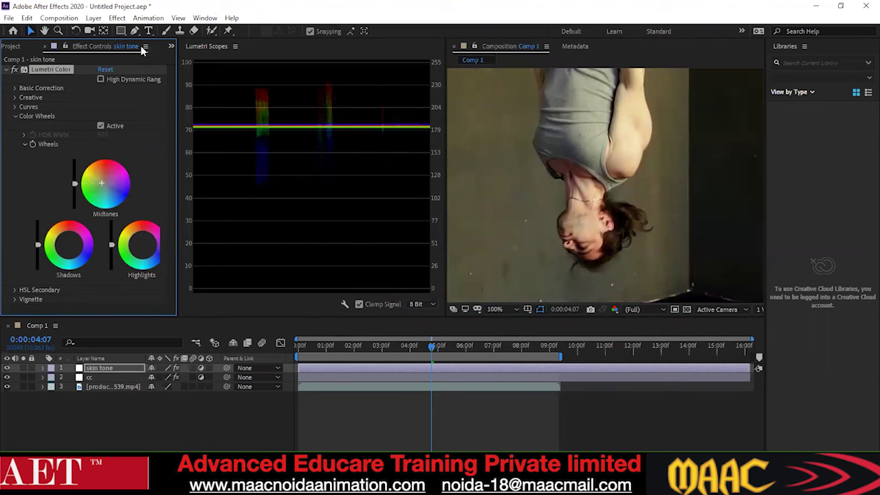
{"action": "left_click_drag", "start_coordinate": [113, 182], "coordinate": [100, 188]}
{"action": "mouse_move", "coordinate": [105, 181]}
{"action": "left_mouse_down"}
{"action": "mouse_move", "coordinate": [120, 171]}
{"action": "mouse_move", "coordinate": [103, 187]}
{"action": "left_mouse_up"}
Step: Fine-tune the midtones toward warm yellow while viewing the face up close, and raise the midtones brightness slightly
{"action": "scroll", "coordinate": [615, 219], "scroll_direction": "up", "scroll_amount": 1}
{"action": "left_click_drag", "start_coordinate": [574, 275], "coordinate": [564, 240]}
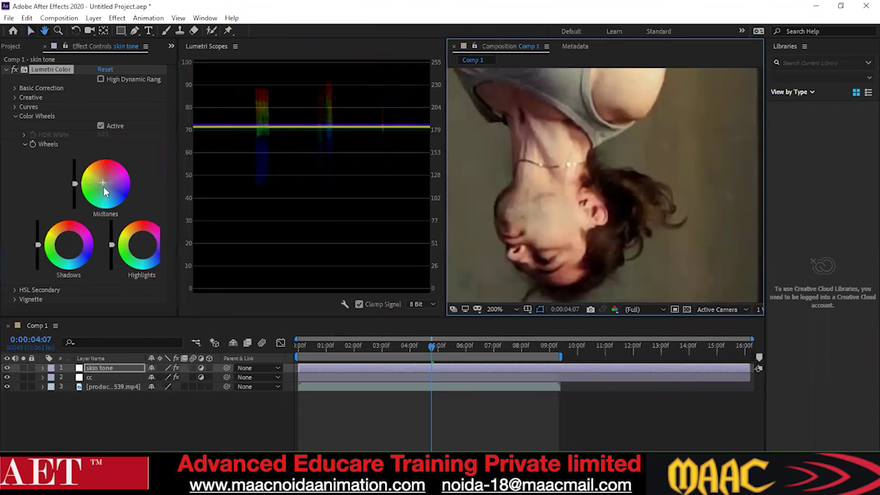
{"action": "left_click_drag", "start_coordinate": [102, 182], "coordinate": [103, 183]}
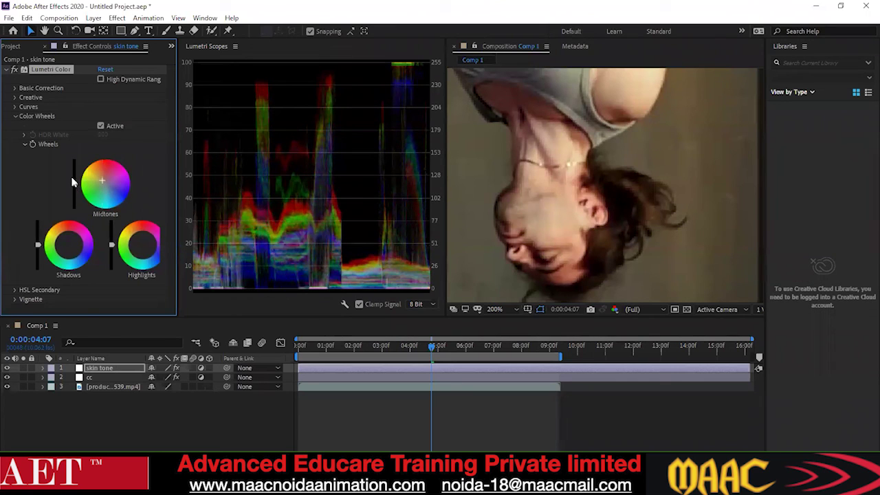
{"action": "left_click_drag", "start_coordinate": [73, 183], "coordinate": [77, 183]}
Step: Try a blue midtones tint, replace it with a yellow-green one, and check the athlete and wall in the wider frame
{"action": "left_click", "coordinate": [121, 196]}
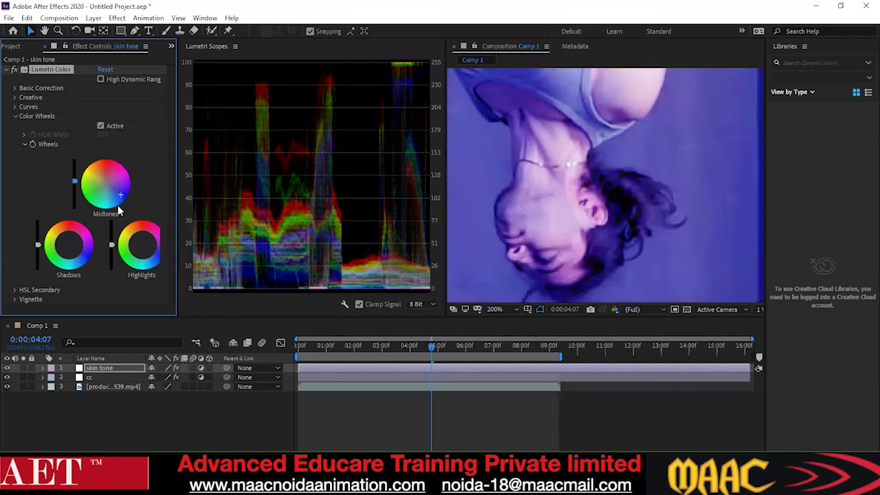
{"action": "double_click", "coordinate": [117, 205]}
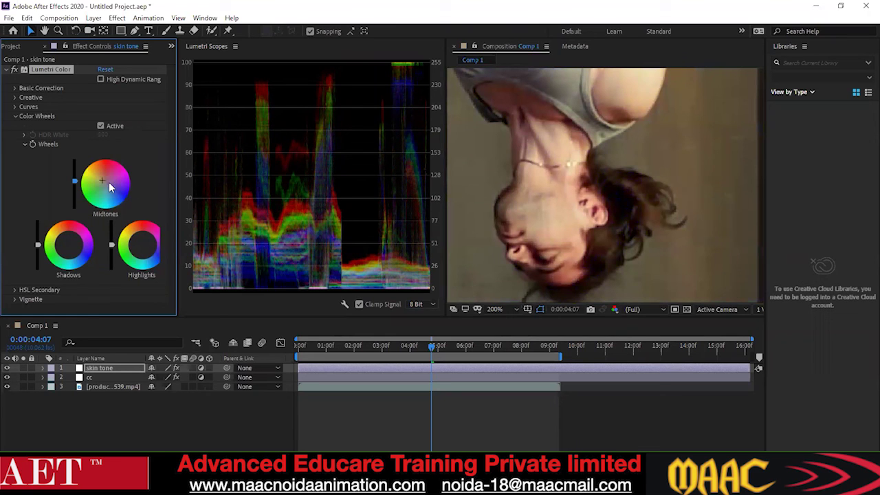
{"action": "mouse_move", "coordinate": [107, 189]}
{"action": "left_mouse_down"}
{"action": "mouse_move", "coordinate": [96, 211]}
{"action": "mouse_move", "coordinate": [103, 184]}
{"action": "mouse_move", "coordinate": [88, 195]}
{"action": "mouse_move", "coordinate": [97, 186]}
{"action": "left_mouse_up"}
{"action": "scroll", "coordinate": [530, 173], "scroll_direction": "down", "scroll_amount": 2}
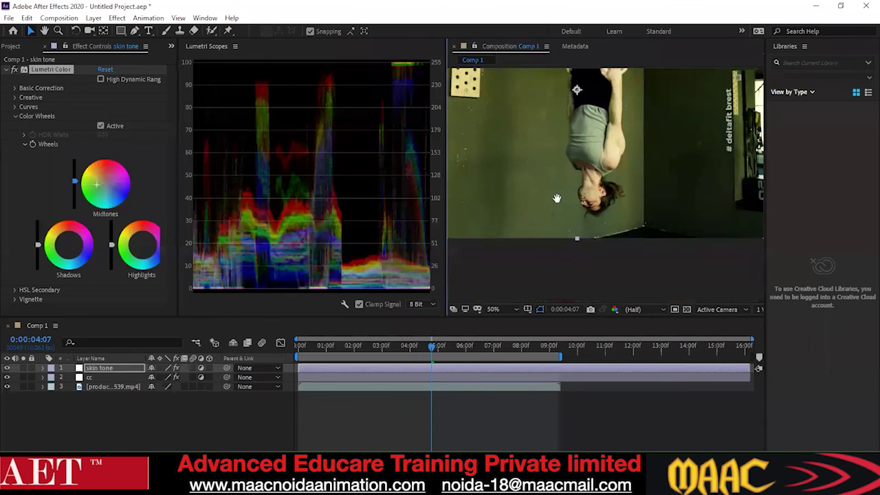
{"action": "scroll", "coordinate": [560, 191], "scroll_direction": "down", "scroll_amount": 1}
{"action": "scroll", "coordinate": [560, 193], "scroll_direction": "up", "scroll_amount": 1}
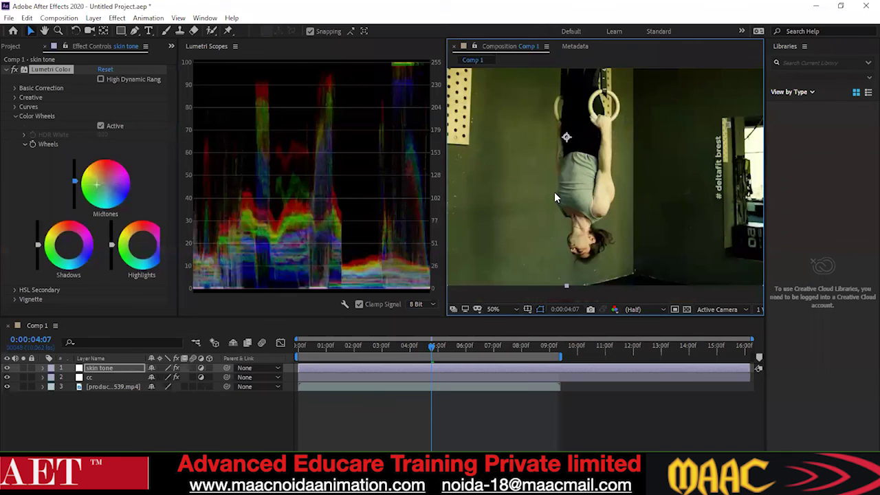
Step: Undo the last yellow-green midtones tint on the skin tone layer
{"action": "key", "text": "ctrl+z"}
{"action": "left_click", "coordinate": [51, 431]}
{"action": "left_click", "coordinate": [146, 254]}
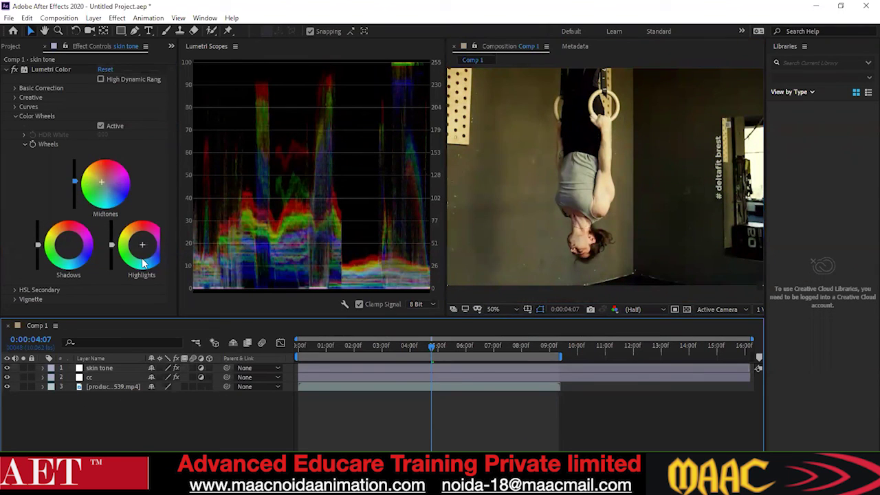
Step: Review the skin tone layer's HSL Secondary settings and display the mask to inspect the keyed arm
{"action": "left_click", "coordinate": [14, 289]}
{"action": "scroll", "coordinate": [89, 262], "scroll_direction": "down", "scroll_amount": 5}
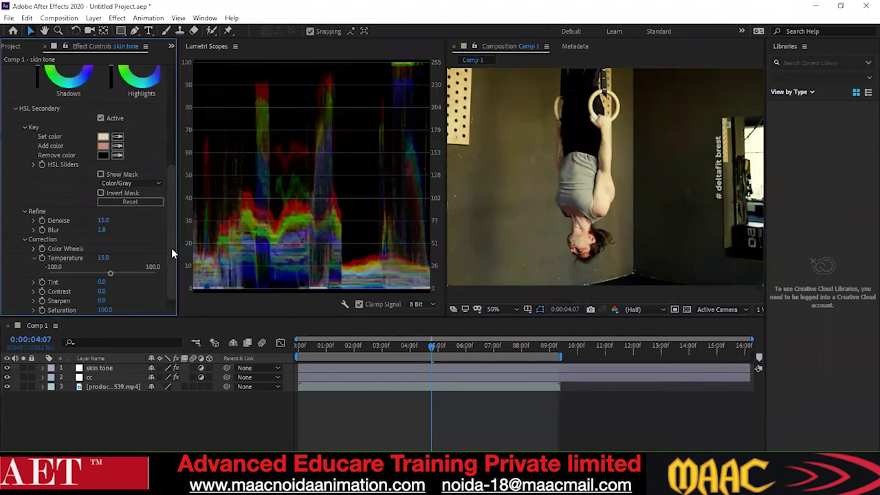
{"action": "scroll", "coordinate": [171, 280], "scroll_direction": "down", "scroll_amount": 1}
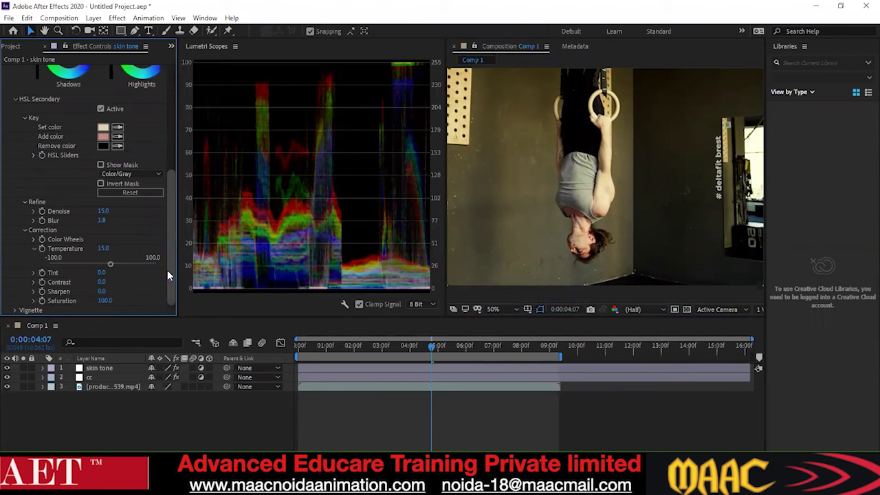
{"action": "scroll", "coordinate": [572, 183], "scroll_direction": "up", "scroll_amount": 2}
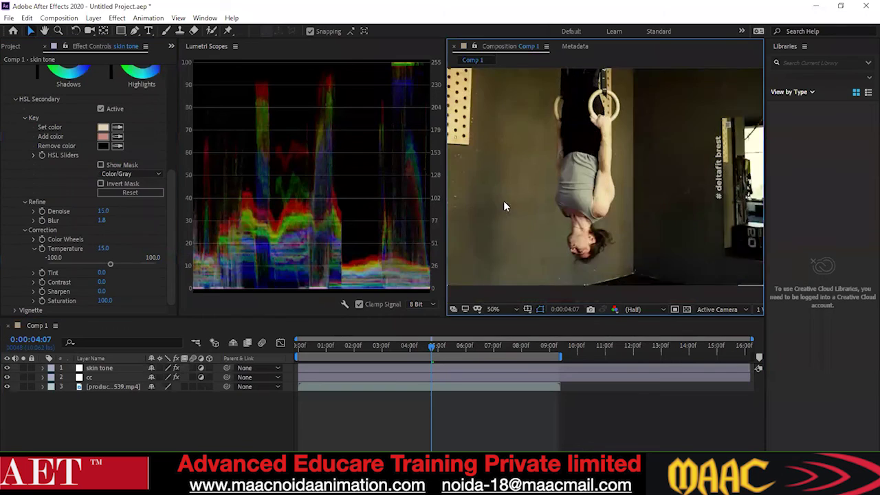
{"action": "left_click_drag", "start_coordinate": [172, 230], "coordinate": [173, 206]}
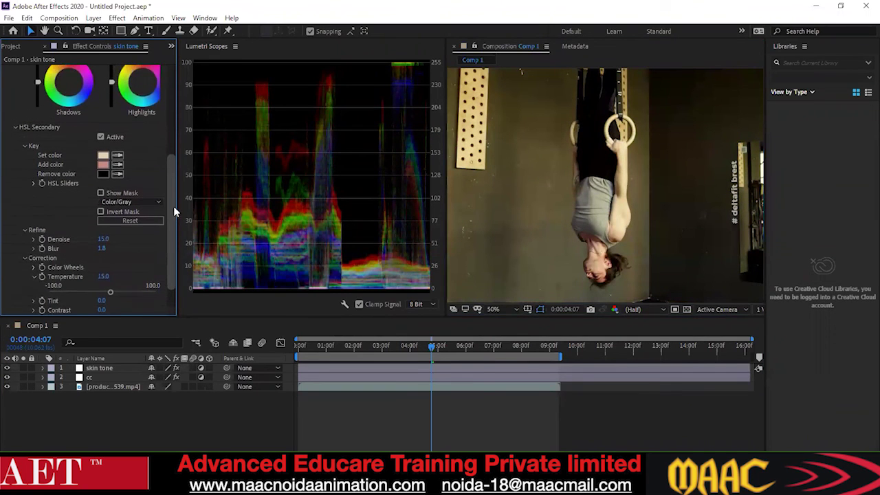
{"action": "left_click", "coordinate": [100, 205]}
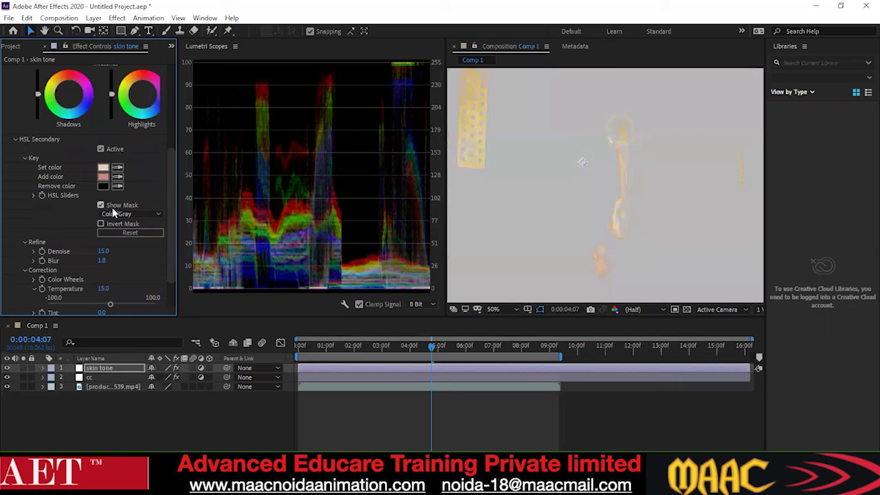
{"action": "scroll", "coordinate": [634, 227], "scroll_direction": "up", "scroll_amount": 1}
{"action": "left_click_drag", "start_coordinate": [642, 248], "coordinate": [639, 235]}
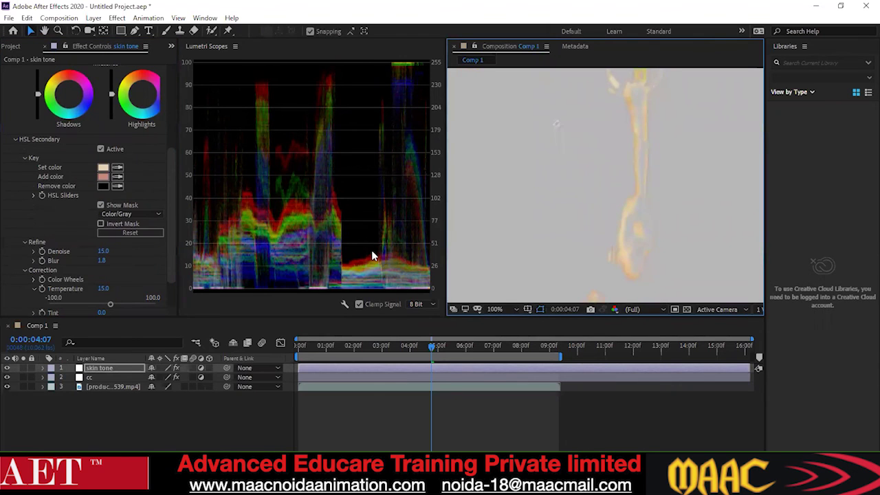
Step: Toggle the mask display repeatedly to compare the keyed skin with the graded picture, leaving it off
{"action": "left_click", "coordinate": [101, 204]}
{"action": "left_click", "coordinate": [101, 204]}
{"action": "left_click", "coordinate": [101, 205]}
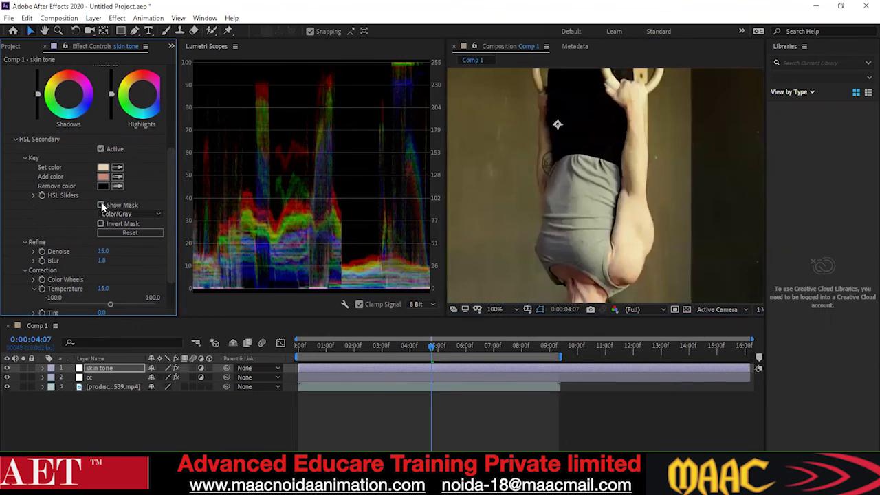
{"action": "left_click", "coordinate": [101, 205]}
{"action": "left_click", "coordinate": [101, 205]}
Step: Try a yellow-green tint on the highlights color wheel and undo it
{"action": "scroll", "coordinate": [172, 209], "scroll_direction": "up", "scroll_amount": 1}
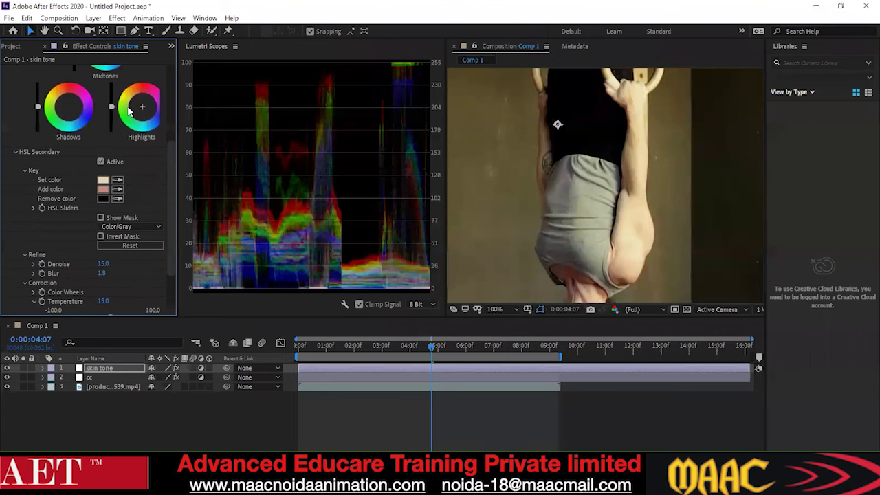
{"action": "left_click_drag", "start_coordinate": [139, 107], "coordinate": [131, 112]}
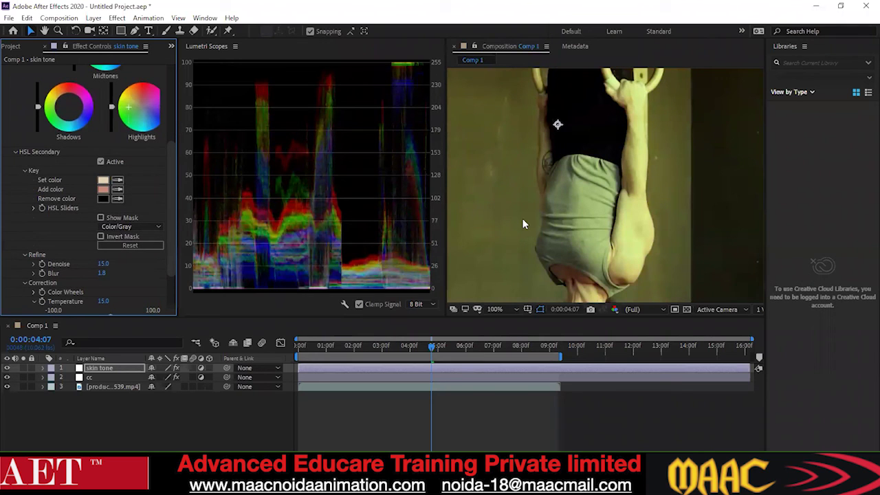
{"action": "key", "text": "ctrl+z"}
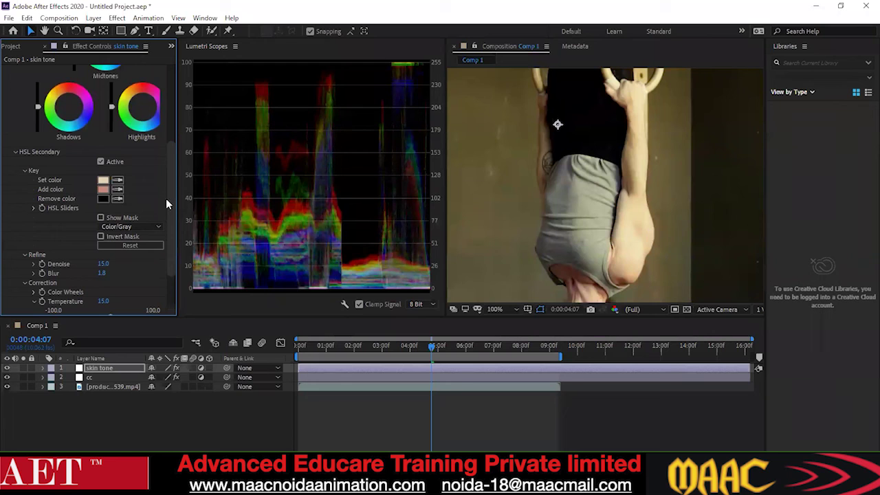
Step: Collapse the Color Wheels section and review the Curves and HSL Secondary Key settings
{"action": "left_click_drag", "start_coordinate": [170, 174], "coordinate": [175, 105]}
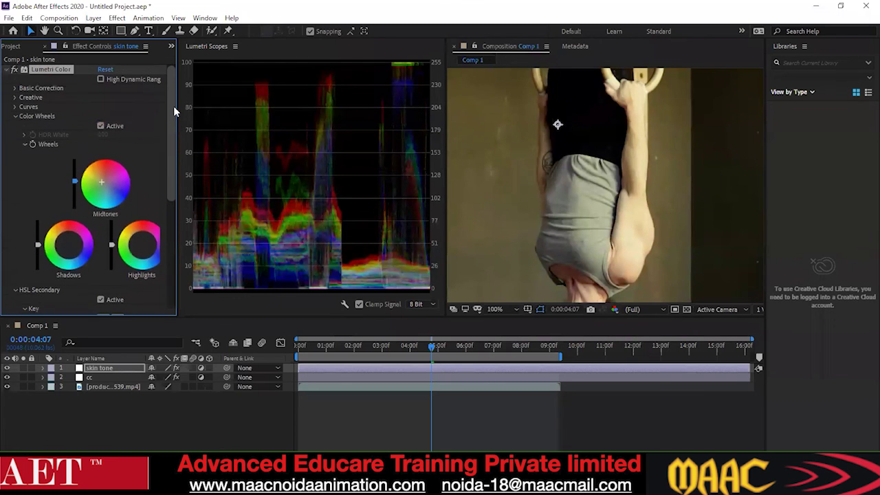
{"action": "left_click", "coordinate": [14, 116]}
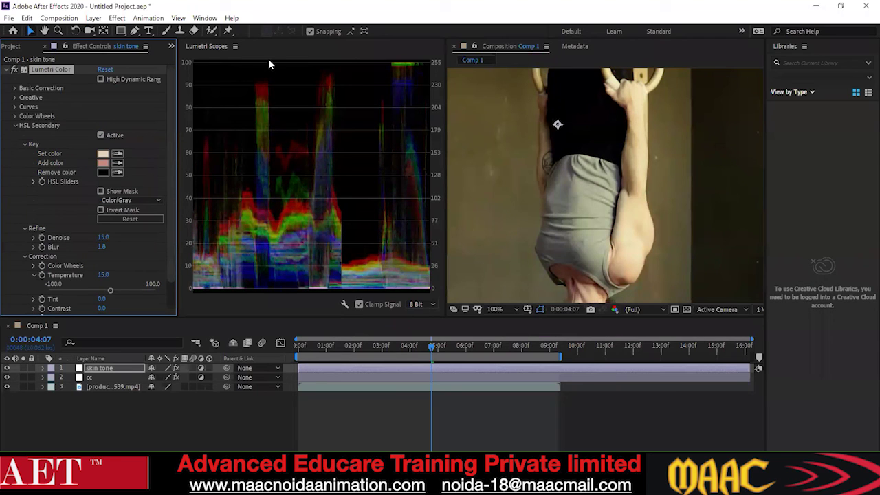
{"action": "left_click", "coordinate": [25, 144]}
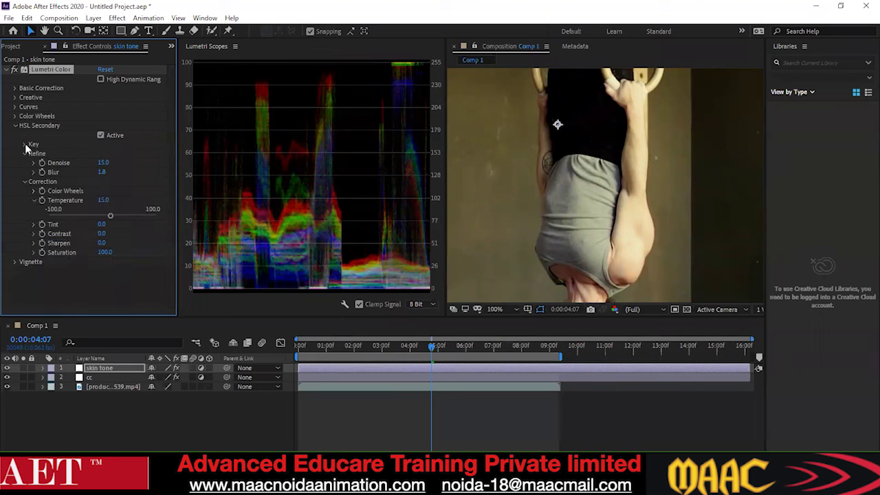
{"action": "left_click", "coordinate": [16, 108]}
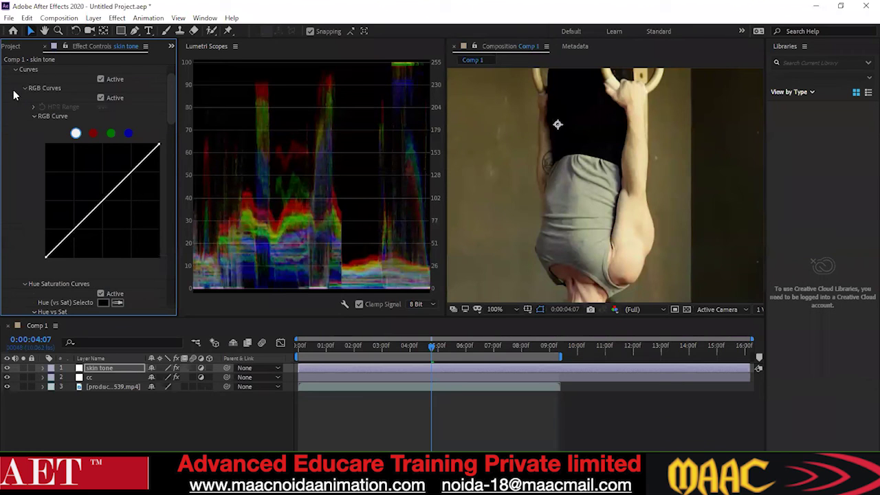
{"action": "left_click", "coordinate": [15, 76]}
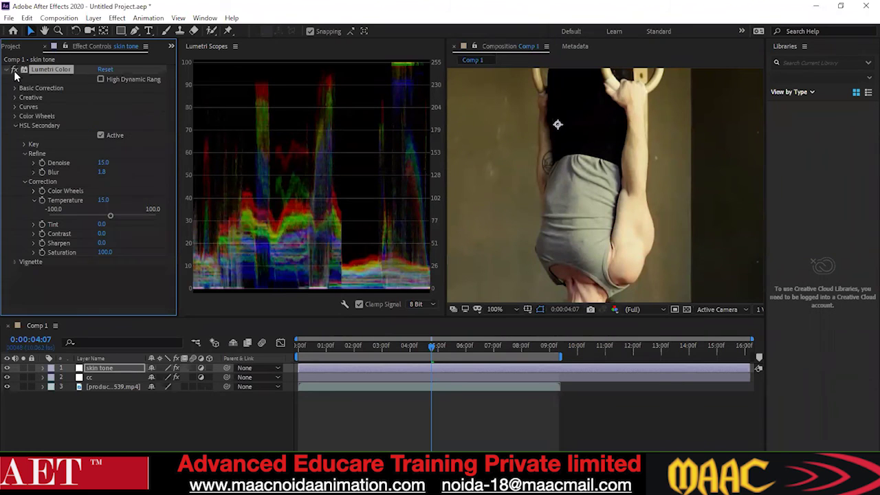
{"action": "left_click", "coordinate": [25, 144]}
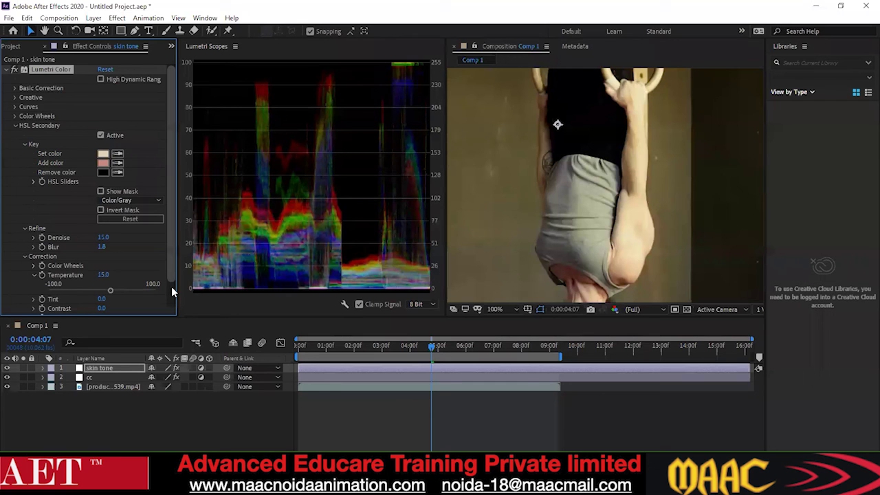
Step: Undo and redo the mask display change to compare the keyed area with the graded arm, ending with the mask off
{"action": "key", "text": "ctrl+z"}
{"action": "key", "text": "ctrl+z"}
{"action": "key", "text": "ctrl+shift+z"}
{"action": "key", "text": "ctrl+z"}
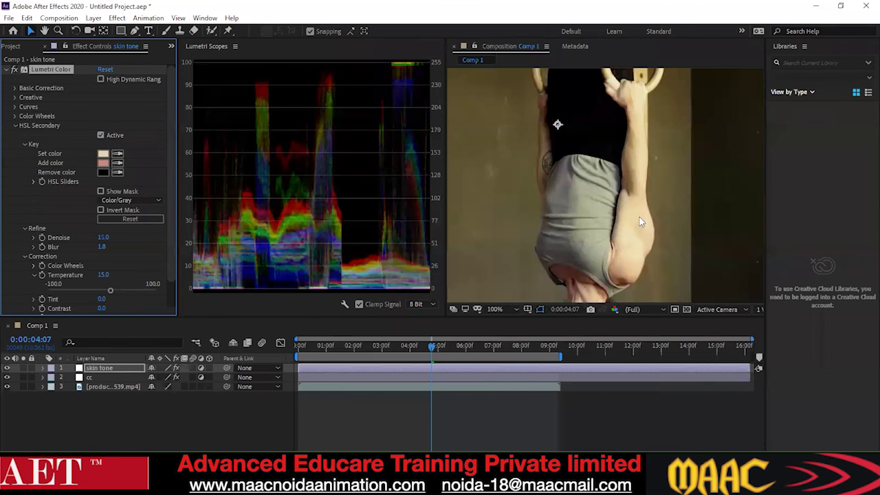
{"action": "key", "text": "ctrl+shift+z"}
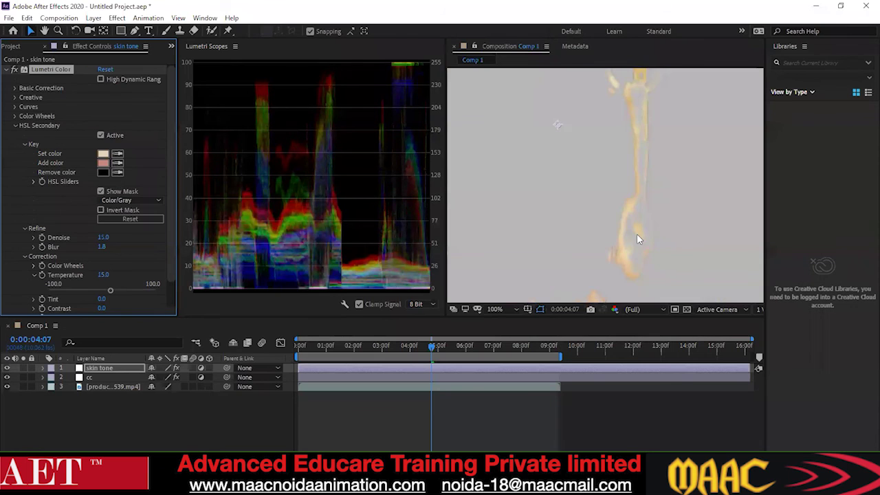
{"action": "key", "text": "ctrl+z"}
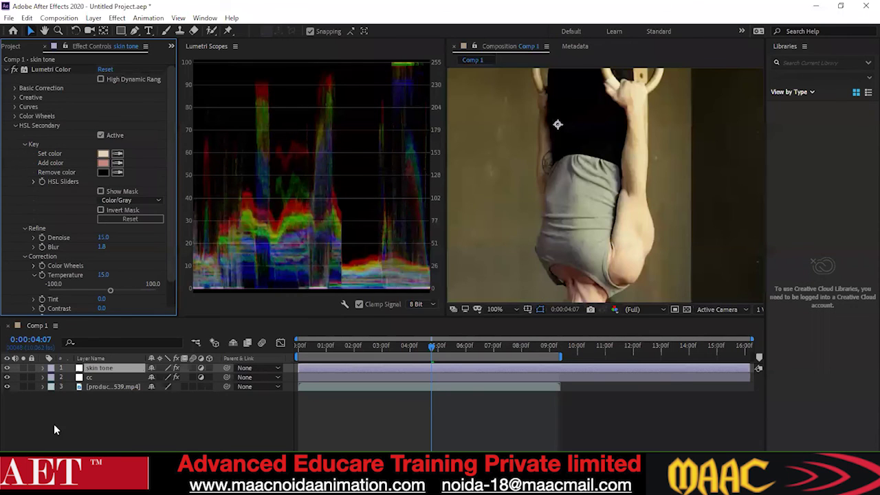
Step: Delete the cc, skin tone and gym footage layers from Comp 1
{"action": "left_click", "coordinate": [98, 378]}
{"action": "key", "text": "Delete"}
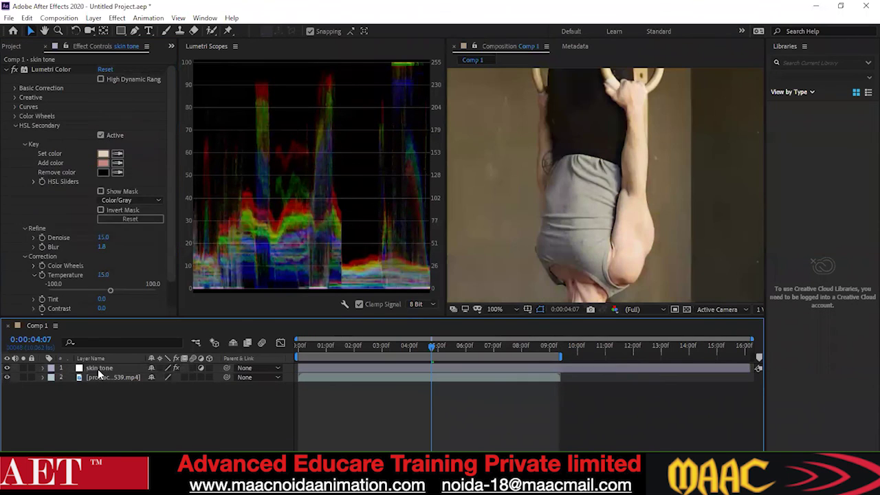
{"action": "left_click", "coordinate": [98, 368]}
{"action": "key", "text": "Delete"}
{"action": "left_click", "coordinate": [104, 369]}
{"action": "key", "text": "Delete"}
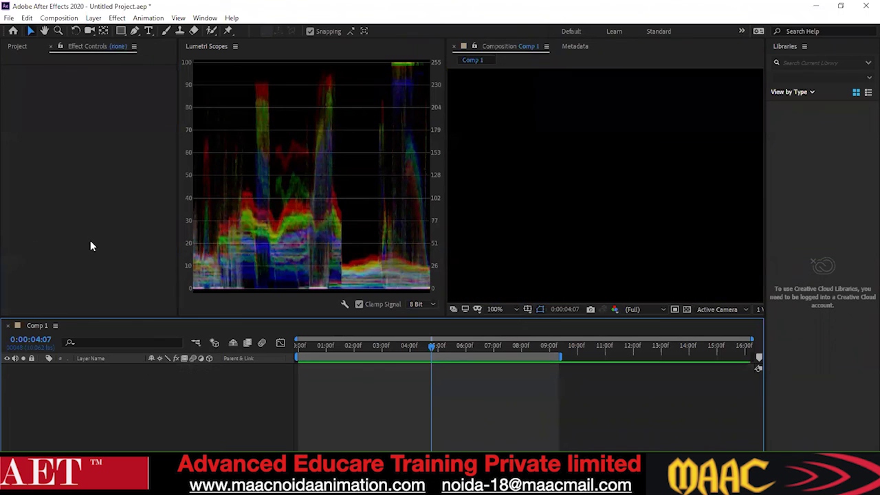
Step: Delete the gym footage file from the project
{"action": "left_click", "coordinate": [21, 46]}
{"action": "left_click", "coordinate": [45, 158]}
{"action": "key", "text": "Delete"}
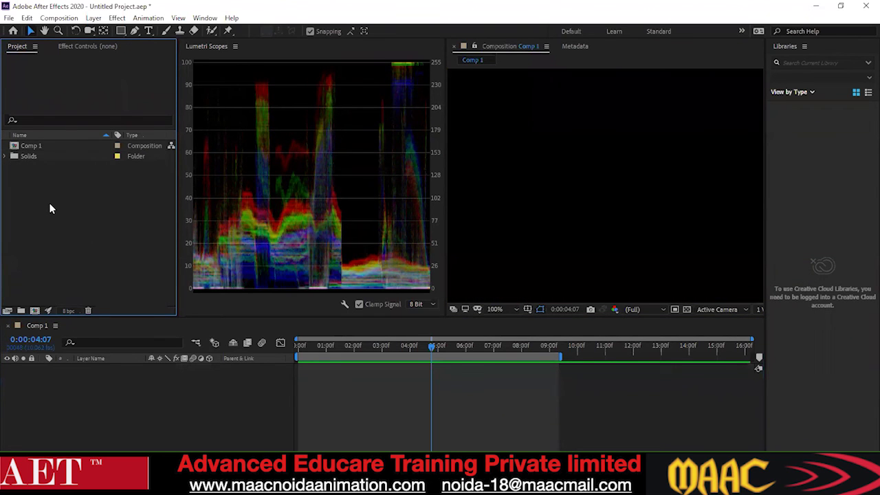
Step: Import the production ID_4367539 video again and add it to Comp 1
{"action": "double_click", "coordinate": [50, 209]}
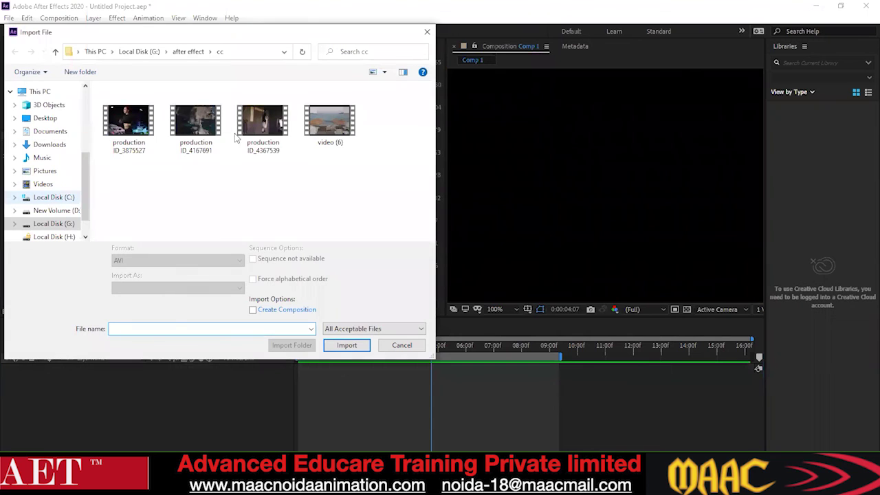
{"action": "left_click", "coordinate": [128, 123]}
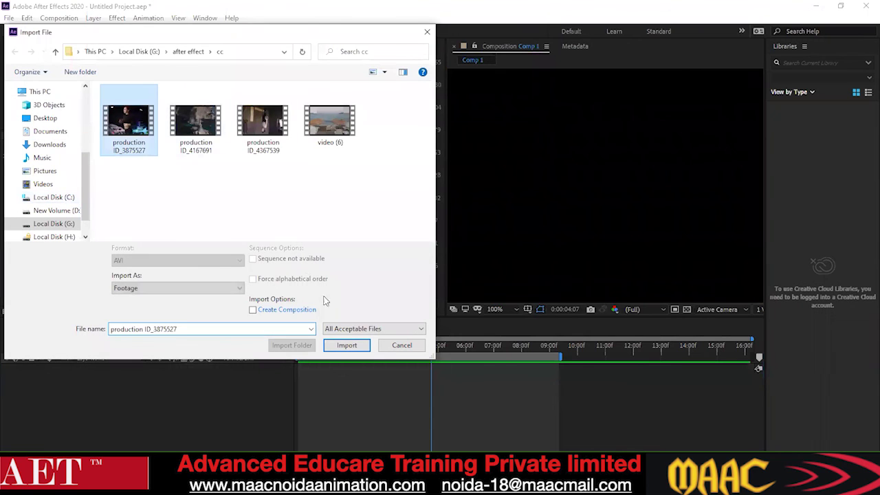
{"action": "left_click", "coordinate": [266, 126]}
{"action": "left_click", "coordinate": [351, 345]}
{"action": "scroll", "coordinate": [513, 229], "scroll_direction": "down", "scroll_amount": 1}
{"action": "left_click_drag", "start_coordinate": [46, 156], "coordinate": [556, 200]}
Step: Examine the ungraded gym clip, checking the wall, the ring and hand up close, and the athlete's skin
{"action": "scroll", "coordinate": [556, 201], "scroll_direction": "down", "scroll_amount": 4}
{"action": "scroll", "coordinate": [577, 179], "scroll_direction": "up", "scroll_amount": 4}
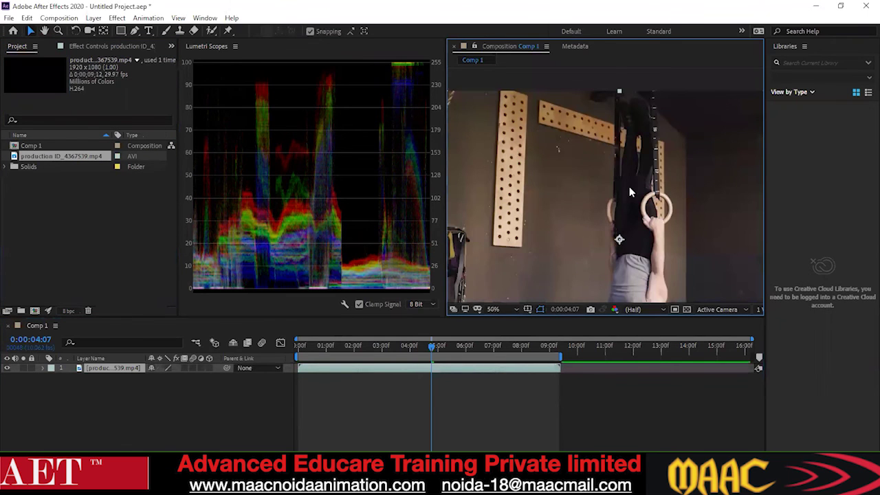
{"action": "left_click_drag", "start_coordinate": [648, 205], "coordinate": [585, 211]}
{"action": "left_click_drag", "start_coordinate": [644, 211], "coordinate": [608, 263]}
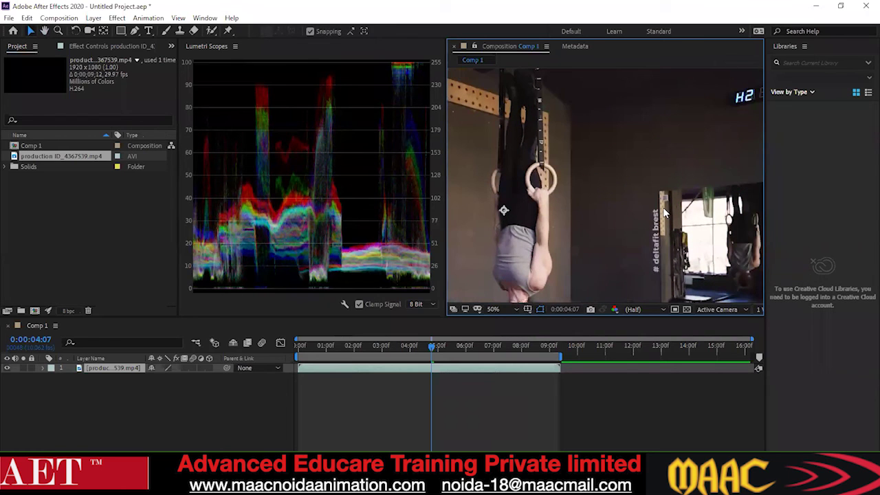
{"action": "scroll", "coordinate": [615, 214], "scroll_direction": "down", "scroll_amount": 2}
{"action": "scroll", "coordinate": [527, 176], "scroll_direction": "up", "scroll_amount": 2}
{"action": "left_click_drag", "start_coordinate": [541, 200], "coordinate": [569, 216]}
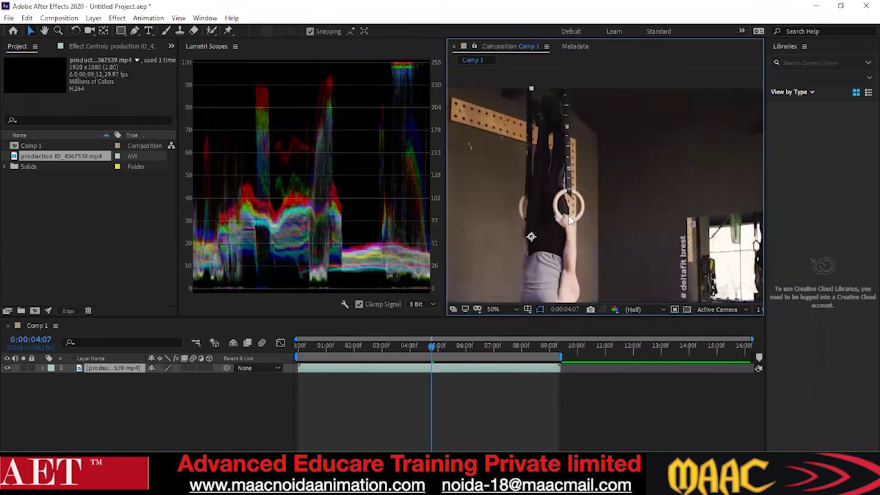
{"action": "scroll", "coordinate": [563, 200], "scroll_direction": "up", "scroll_amount": 4}
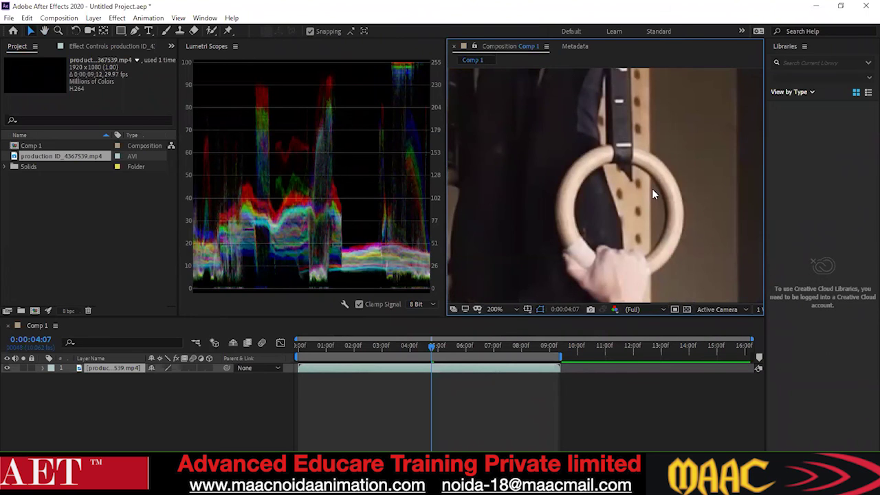
{"action": "scroll", "coordinate": [652, 188], "scroll_direction": "down", "scroll_amount": 4}
{"action": "left_click_drag", "start_coordinate": [622, 181], "coordinate": [599, 206]}
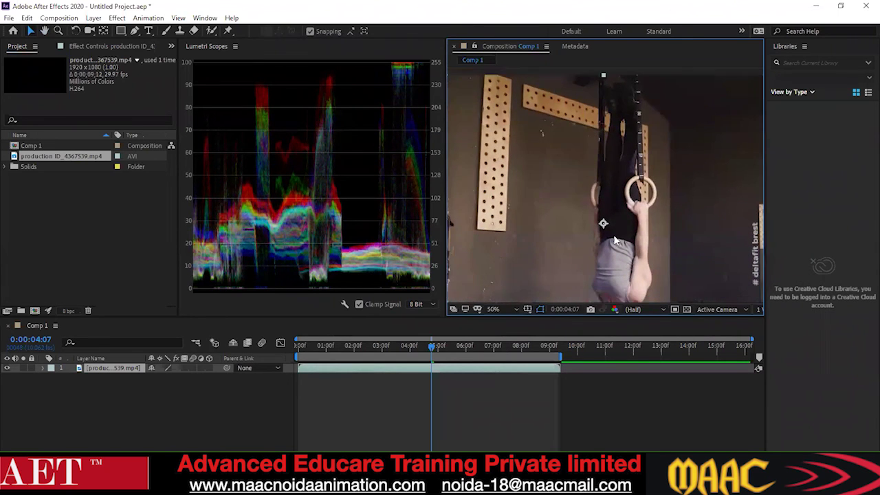
{"action": "left_click_drag", "start_coordinate": [485, 285], "coordinate": [472, 209]}
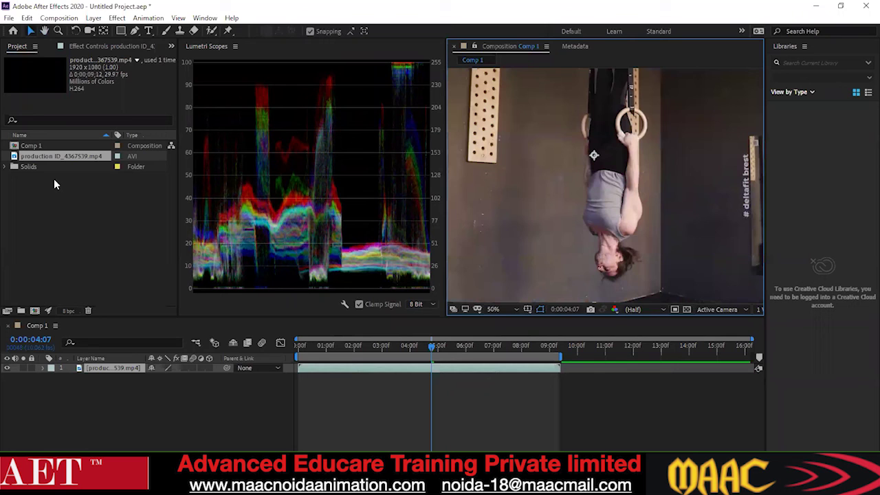
Step: Replace the gym clip in the project and Comp 1 with the imported production ID_3875527 video
{"action": "key", "text": "Delete"}
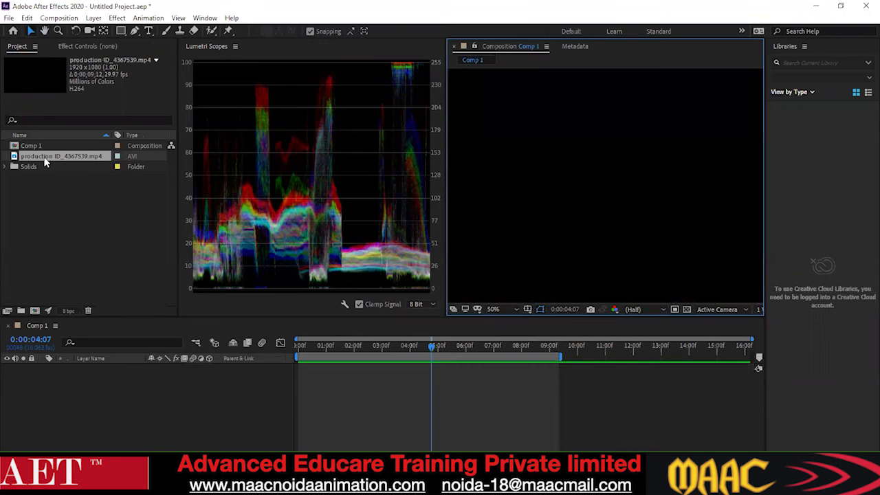
{"action": "key", "text": "Delete"}
{"action": "double_click", "coordinate": [55, 216]}
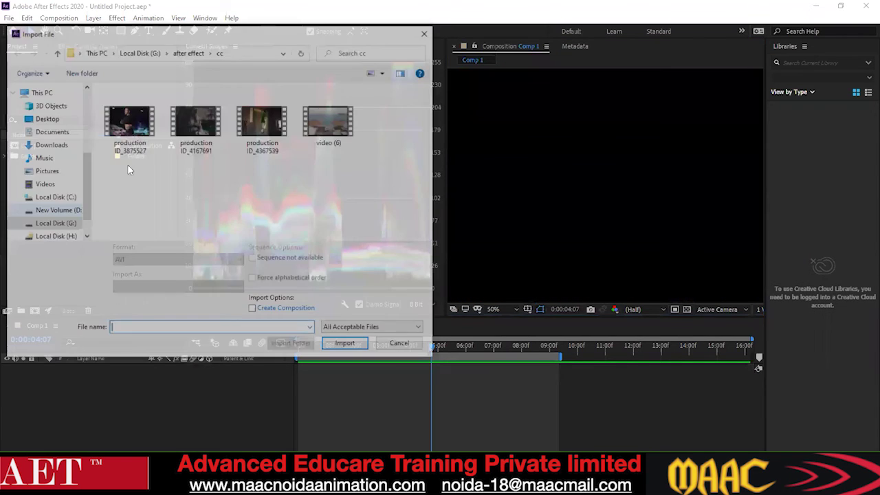
{"action": "left_click", "coordinate": [129, 122]}
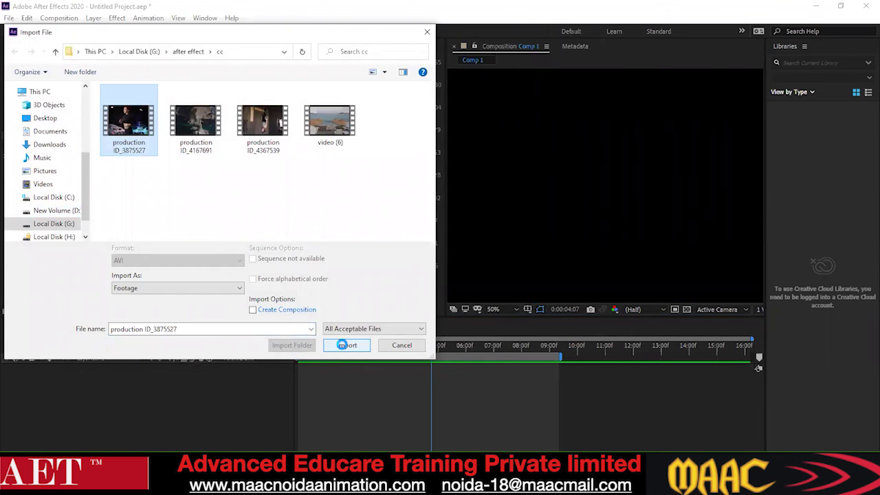
{"action": "left_click", "coordinate": [346, 347]}
{"action": "left_click_drag", "start_coordinate": [39, 158], "coordinate": [36, 149]}
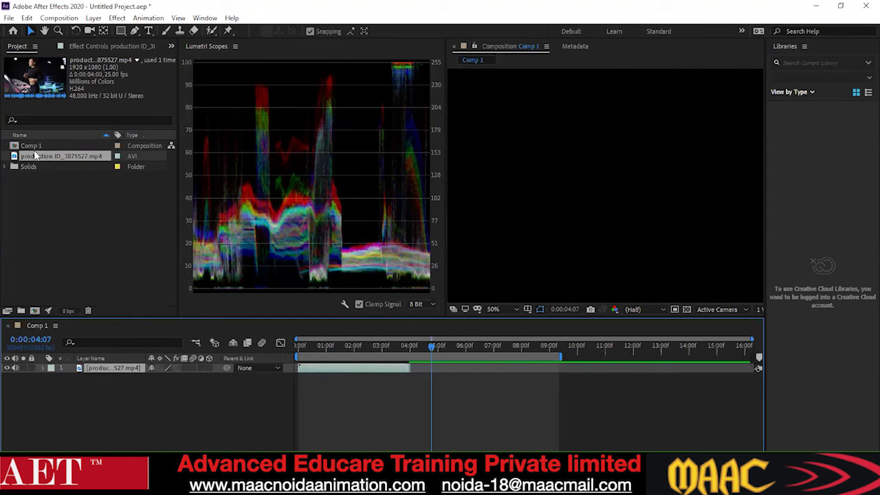
Step: Delete the Solids folder from the project and add another copy of the production ID_3875527 video to Comp 1
{"action": "left_click", "coordinate": [31, 166]}
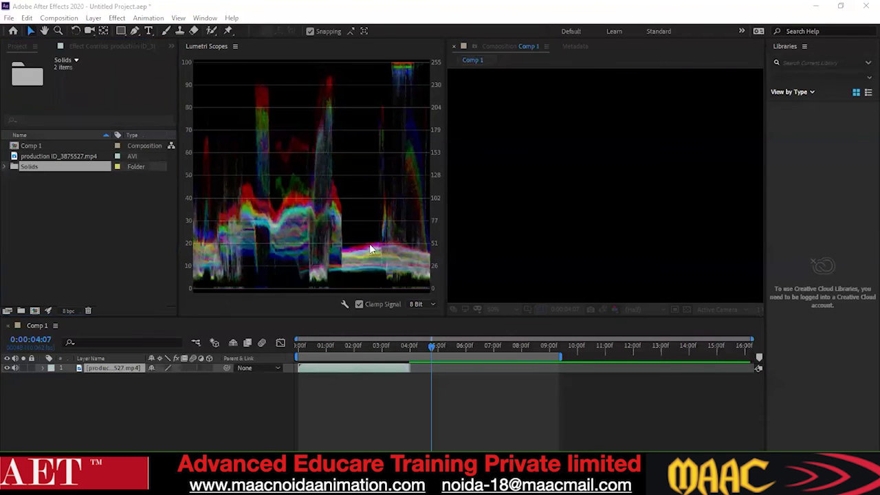
{"action": "key", "text": "Delete"}
{"action": "left_click", "coordinate": [482, 260]}
{"action": "left_click_drag", "start_coordinate": [39, 158], "coordinate": [39, 147]}
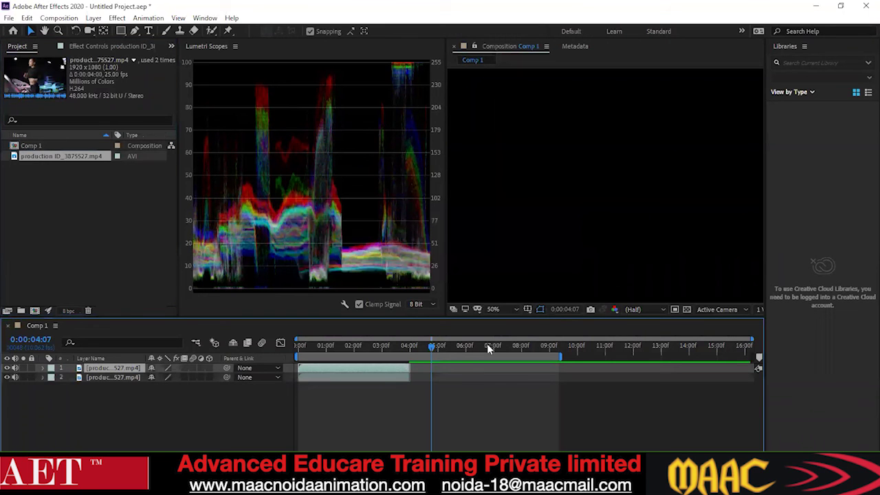
Step: Return to the first frame and shorten Comp 1's work area to end with the clips at 4 seconds
{"action": "left_click", "coordinate": [300, 345]}
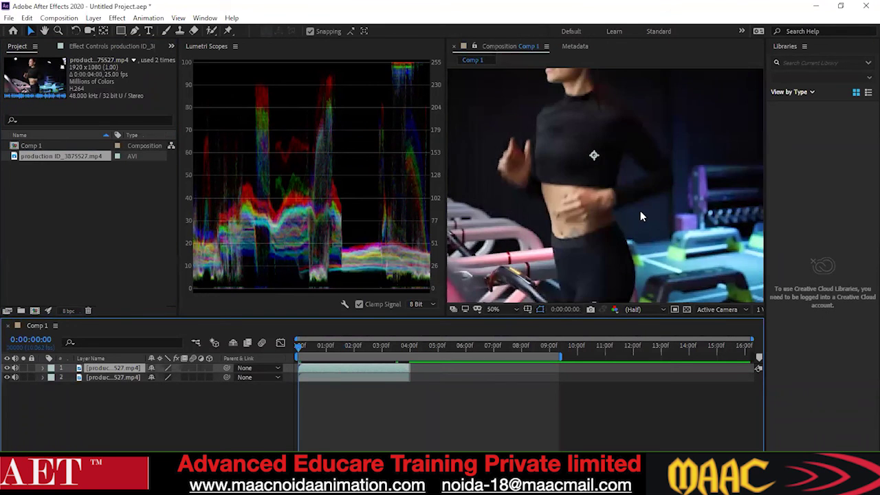
{"action": "scroll", "coordinate": [640, 217], "scroll_direction": "down", "scroll_amount": 2}
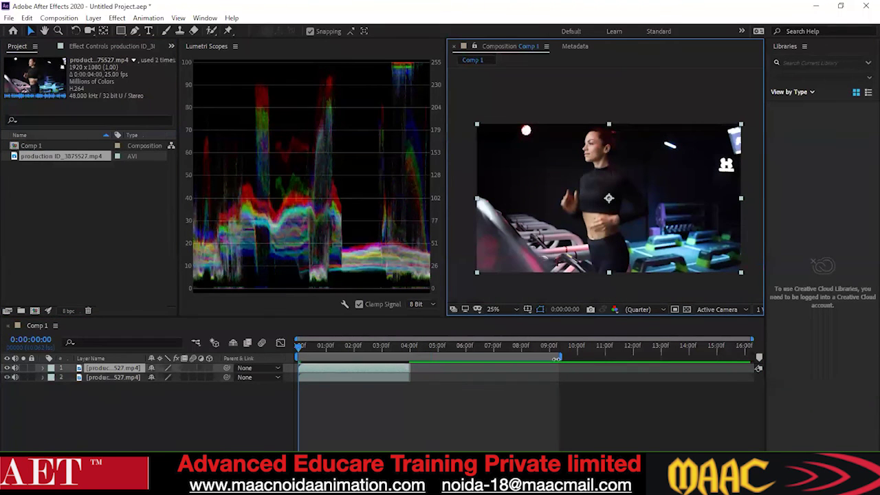
{"action": "left_click", "coordinate": [477, 357]}
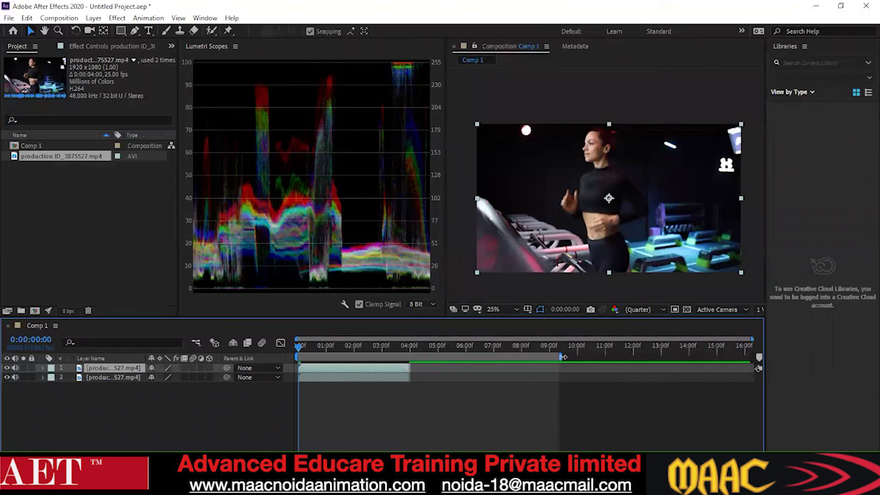
{"action": "left_click", "coordinate": [254, 414]}
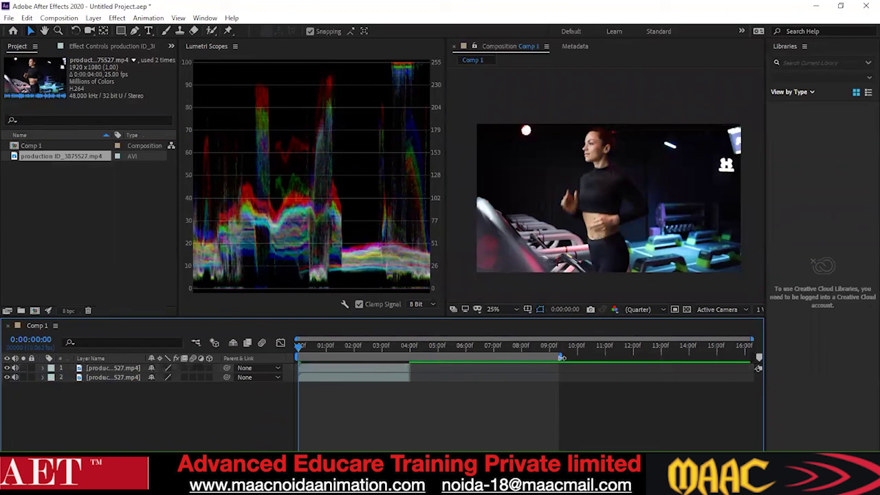
{"action": "left_click_drag", "start_coordinate": [560, 357], "coordinate": [411, 357]}
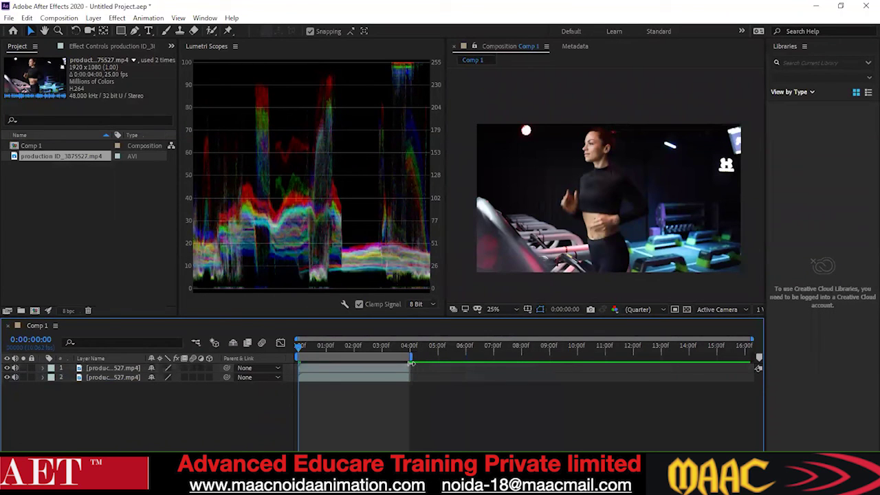
Step: Preview the treadmill clip in Comp 1, stop the playback and return to the first frame
{"action": "scroll", "coordinate": [622, 184], "scroll_direction": "up", "scroll_amount": 2}
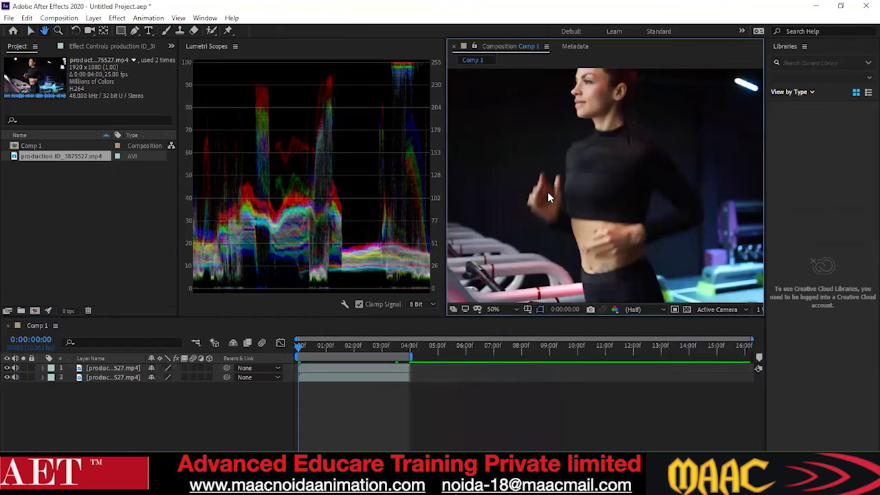
{"action": "key", "text": "space"}
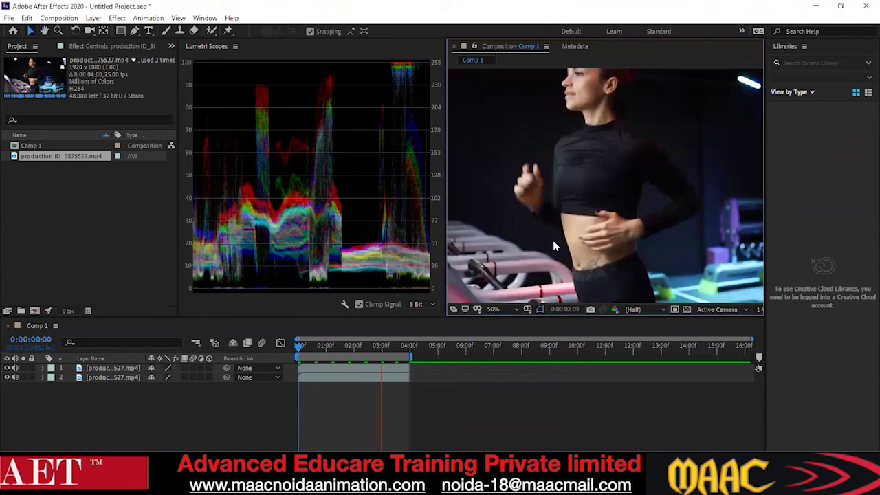
{"action": "key", "text": "space"}
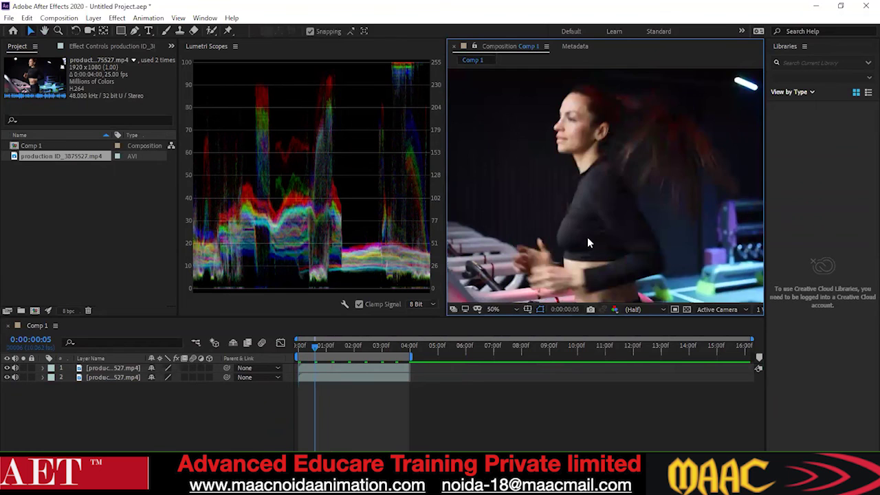
{"action": "scroll", "coordinate": [593, 165], "scroll_direction": "down", "scroll_amount": 2}
{"action": "left_click_drag", "start_coordinate": [317, 347], "coordinate": [298, 352]}
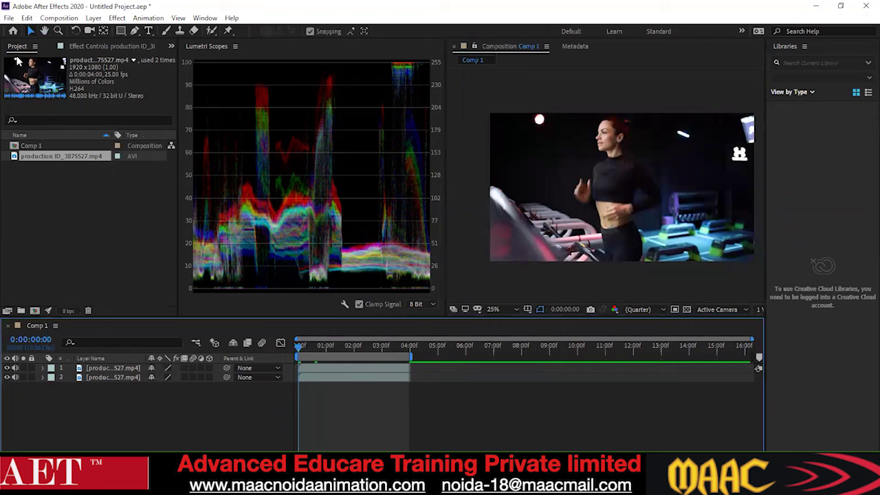
Step: Delete the duplicate video layer from Comp 1, keeping a single copy of the clip
{"action": "left_click", "coordinate": [93, 379]}
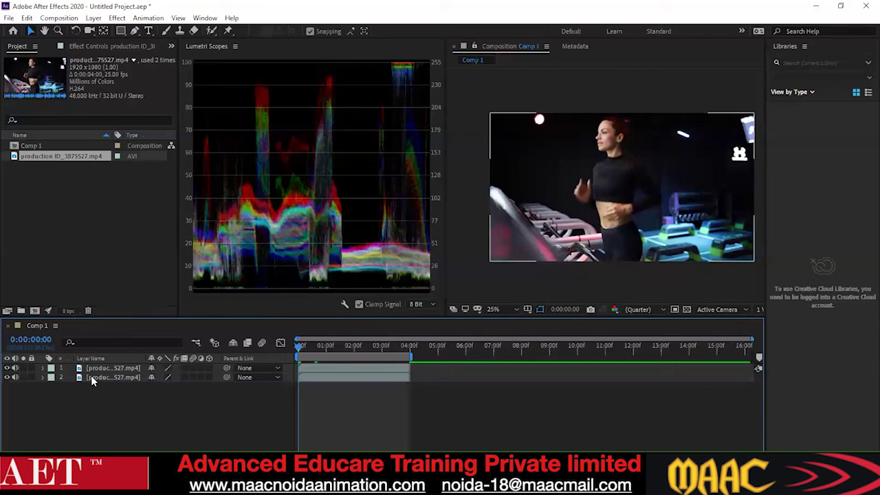
{"action": "key", "text": "Delete"}
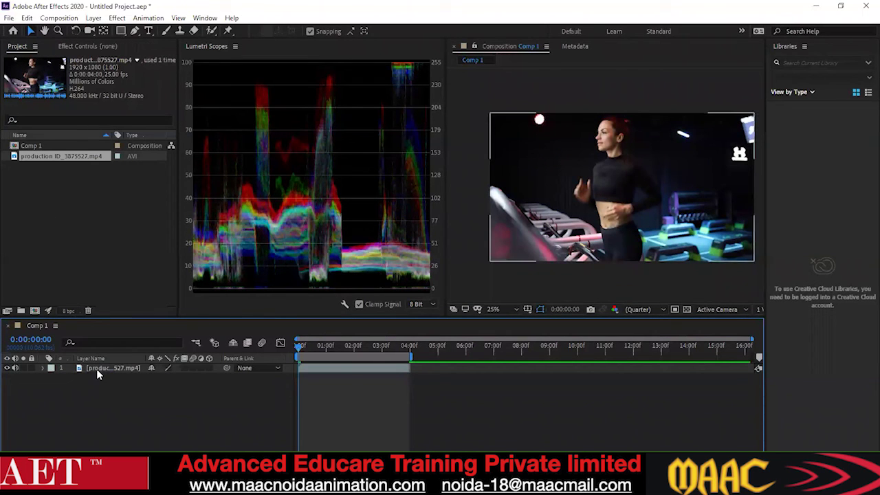
{"action": "left_click", "coordinate": [97, 370]}
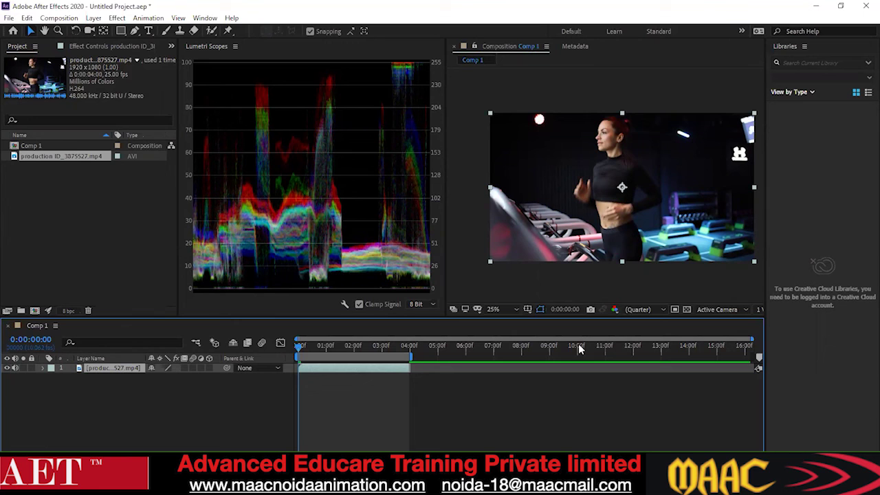
Step: Examine the runner's face, hands and midsection up close in the ungraded clip
{"action": "scroll", "coordinate": [584, 203], "scroll_direction": "up", "scroll_amount": 2}
{"action": "scroll", "coordinate": [596, 213], "scroll_direction": "down", "scroll_amount": 2}
{"action": "scroll", "coordinate": [614, 219], "scroll_direction": "up", "scroll_amount": 2}
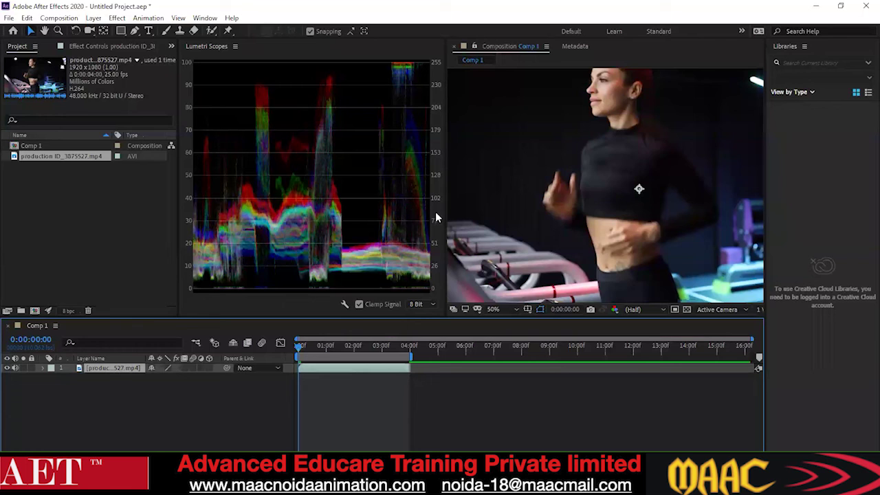
{"action": "left_click_drag", "start_coordinate": [585, 251], "coordinate": [612, 162]}
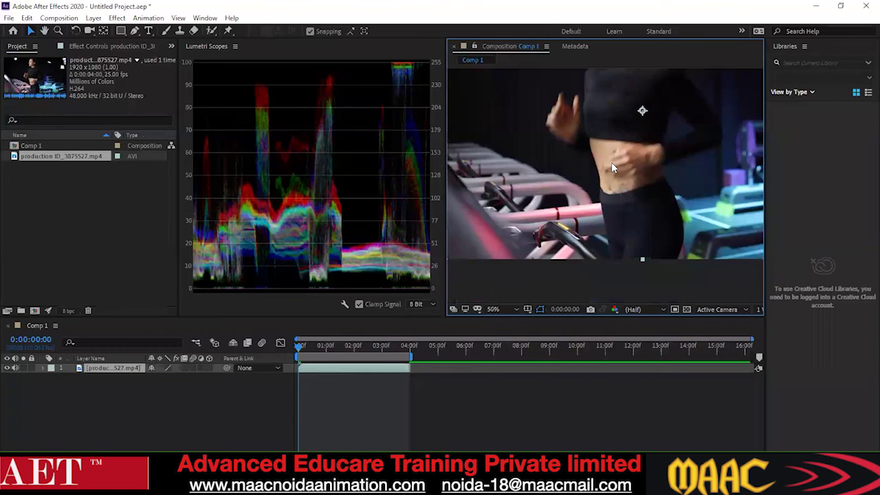
{"action": "scroll", "coordinate": [610, 227], "scroll_direction": "up", "scroll_amount": 2}
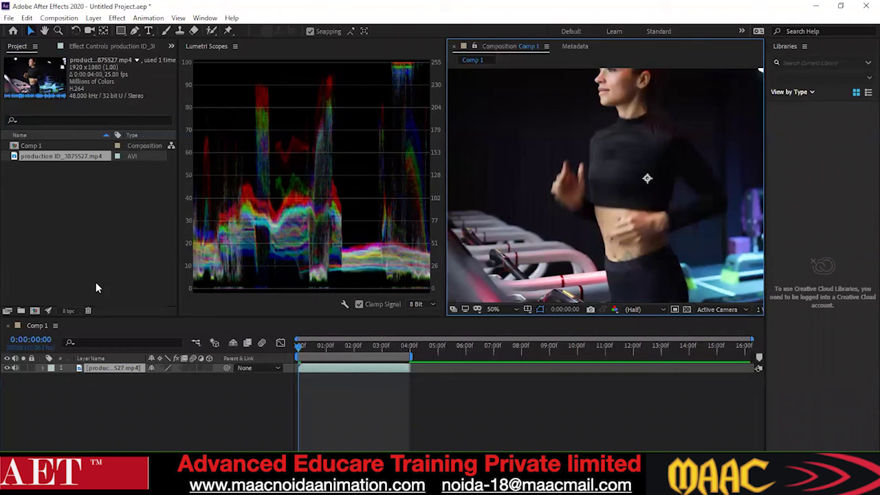
{"action": "right_click", "coordinate": [97, 232]}
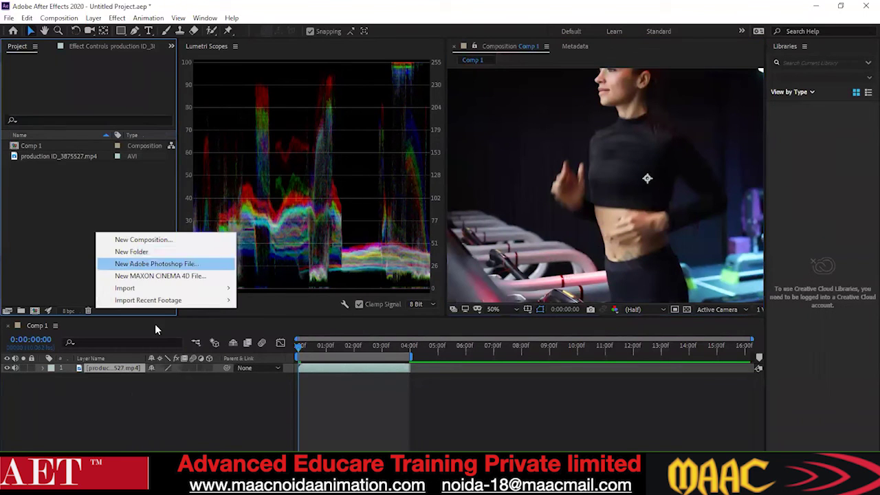
{"action": "right_click", "coordinate": [124, 391]}
{"action": "mouse_move", "coordinate": [163, 273]}
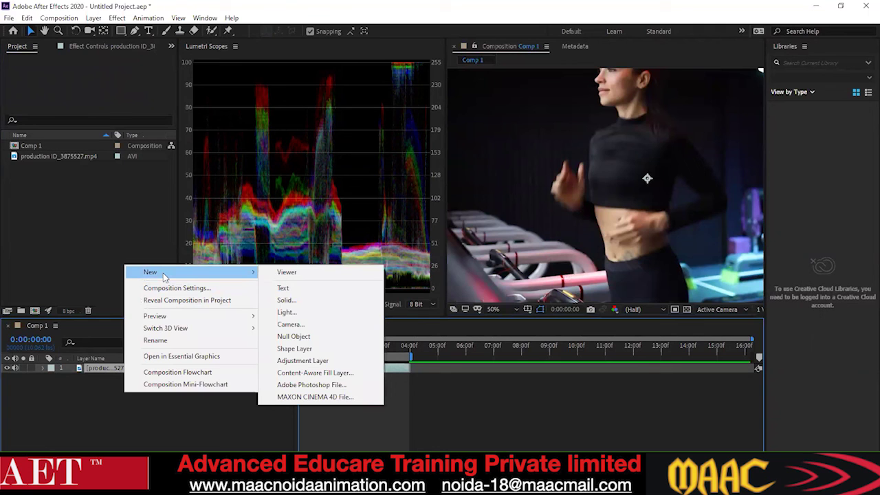
{"action": "left_click", "coordinate": [645, 197]}
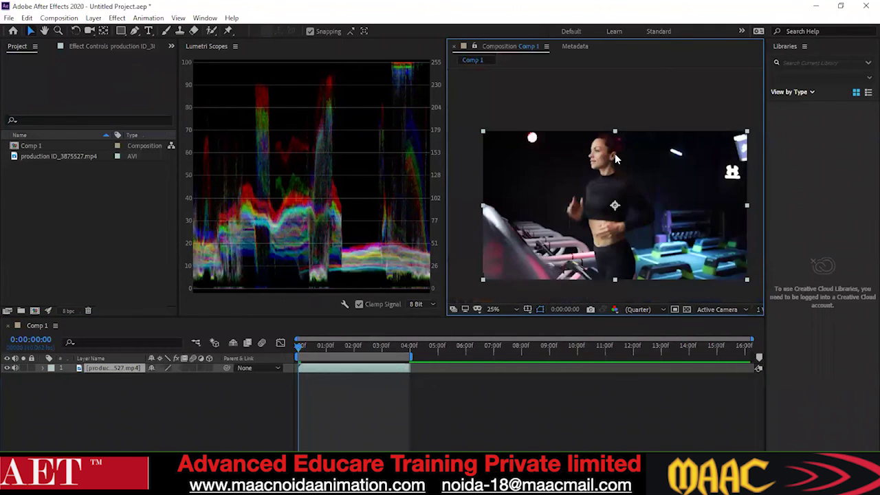
Step: Add an adjustment layer above the treadmill clip in Comp 1
{"action": "left_click_drag", "start_coordinate": [612, 257], "coordinate": [612, 222]}
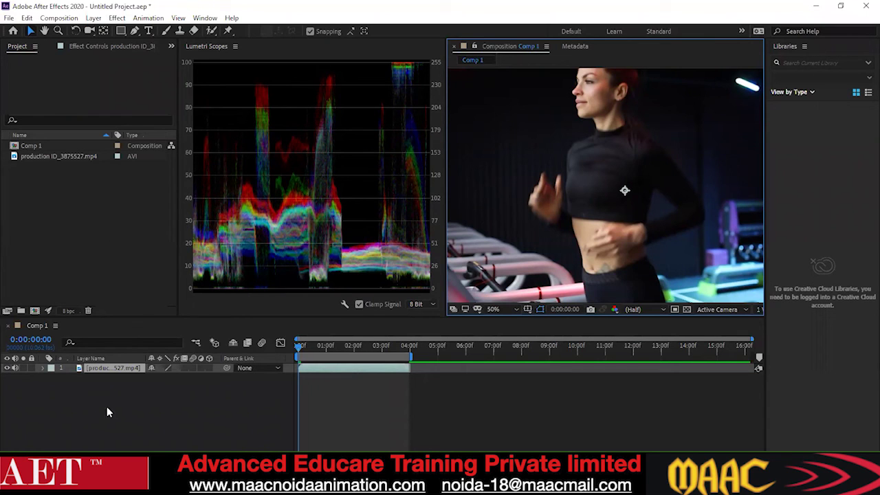
{"action": "right_click", "coordinate": [137, 387]}
{"action": "mouse_move", "coordinate": [147, 284]}
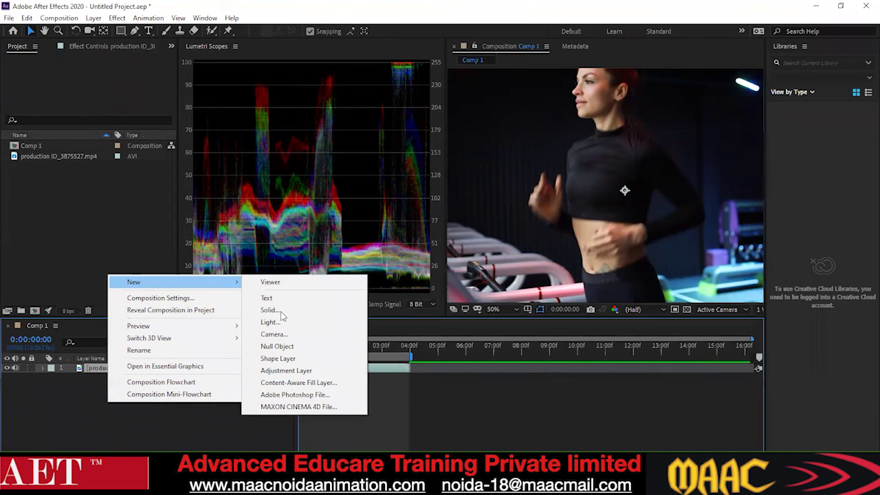
{"action": "left_click", "coordinate": [286, 370]}
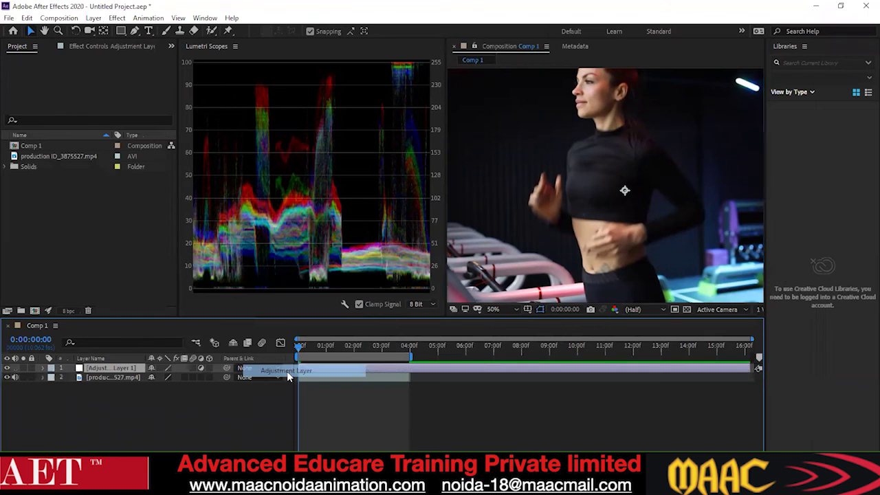
Step: Rename the adjustment layer as color correction
{"action": "right_click", "coordinate": [126, 365]}
{"action": "left_click", "coordinate": [216, 355]}
{"action": "key", "text": "BackSpace"}
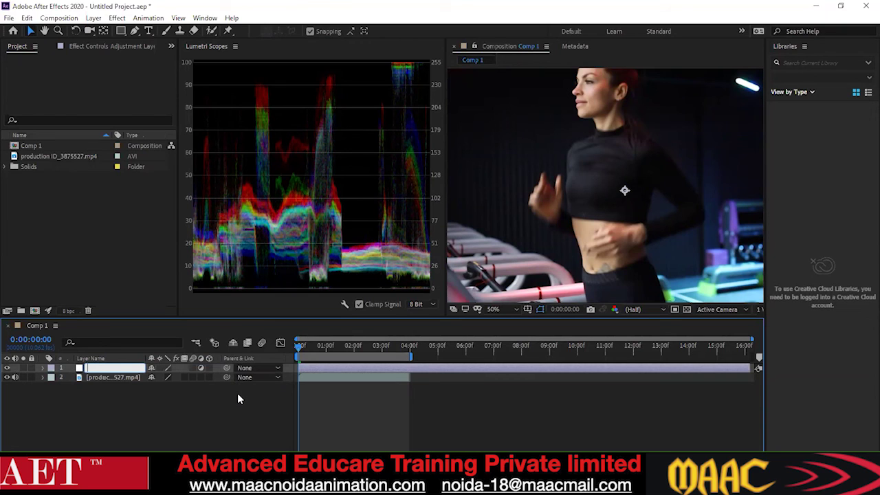
{"action": "type", "text": "color correction"}
{"action": "key", "text": "Return"}
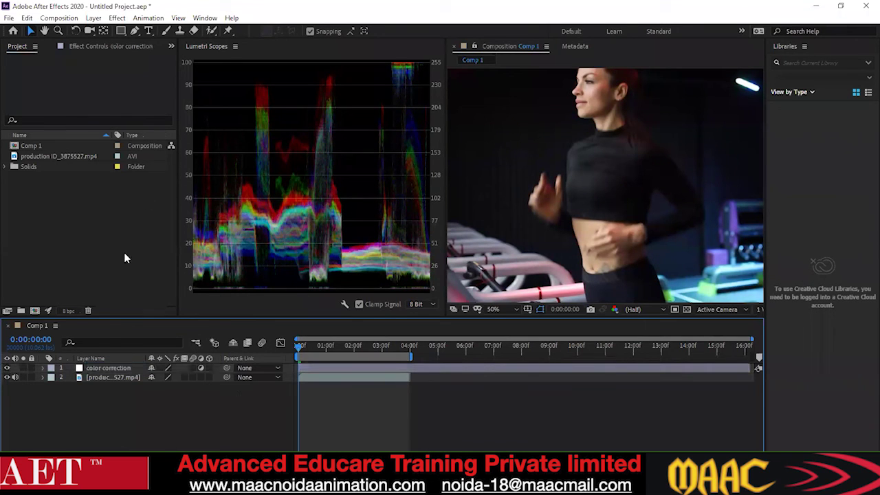
Step: Apply the Lumetri Color effect to the color correction layer
{"action": "left_click", "coordinate": [102, 368]}
{"action": "left_click", "coordinate": [140, 21]}
{"action": "mouse_move", "coordinate": [121, 26]}
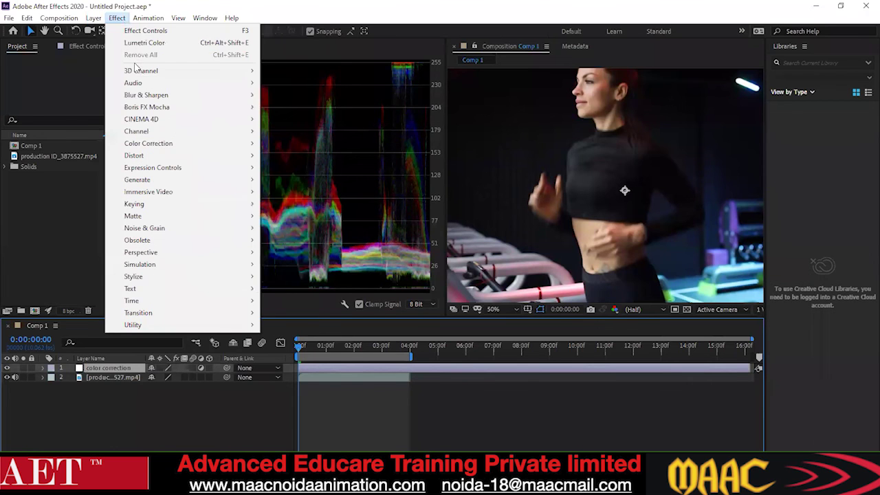
{"action": "mouse_move", "coordinate": [144, 143]}
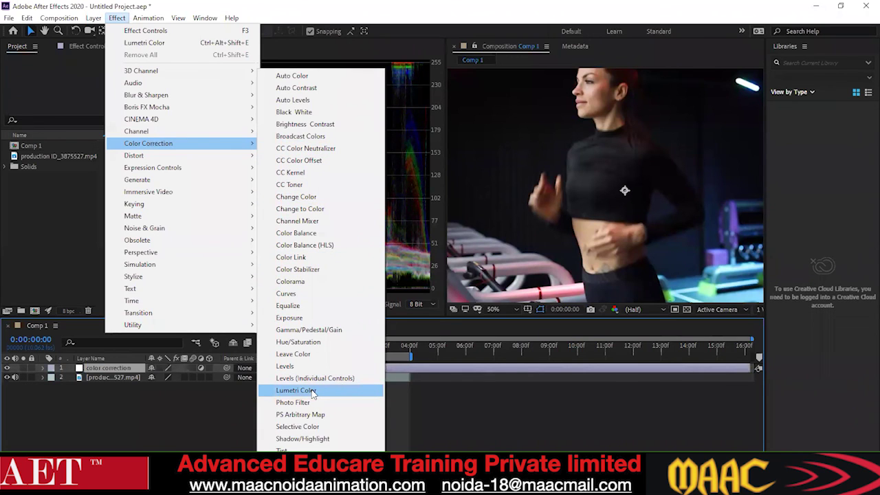
{"action": "left_click", "coordinate": [296, 390]}
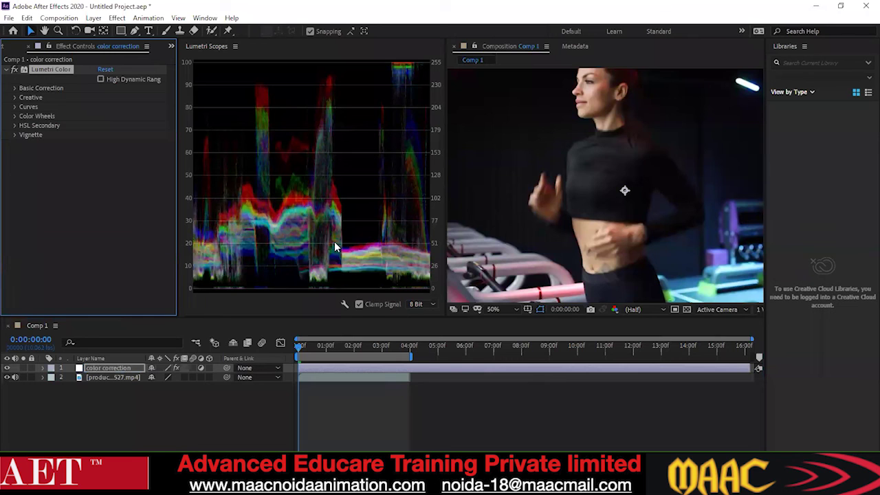
Step: Close the Lumetri Scopes and display them again beside the composition view
{"action": "left_click", "coordinate": [235, 46]}
{"action": "left_click", "coordinate": [247, 55]}
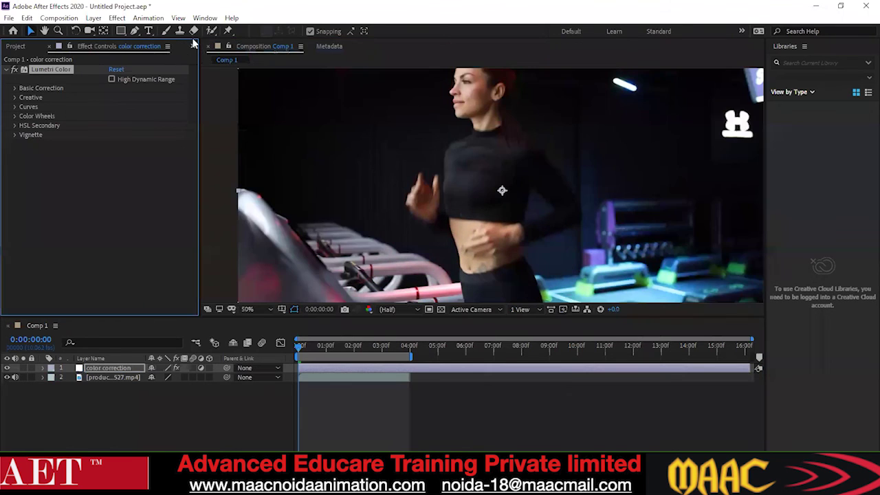
{"action": "left_click", "coordinate": [205, 18]}
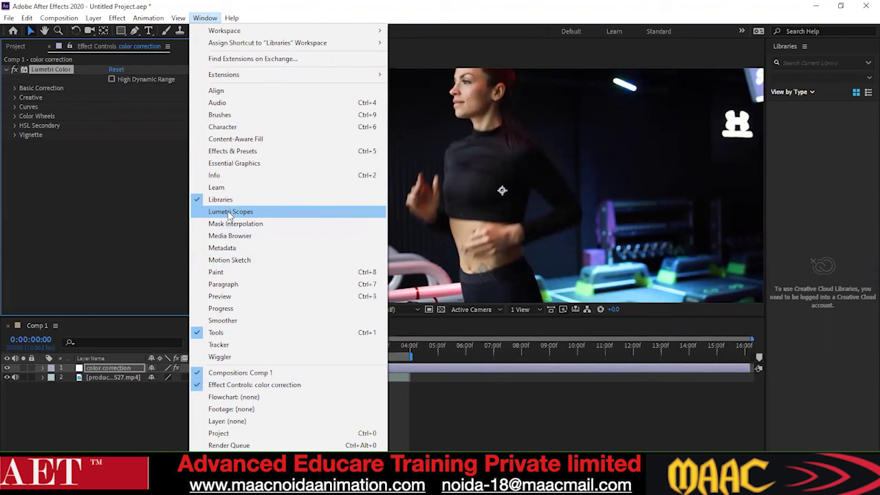
{"action": "left_click", "coordinate": [230, 213]}
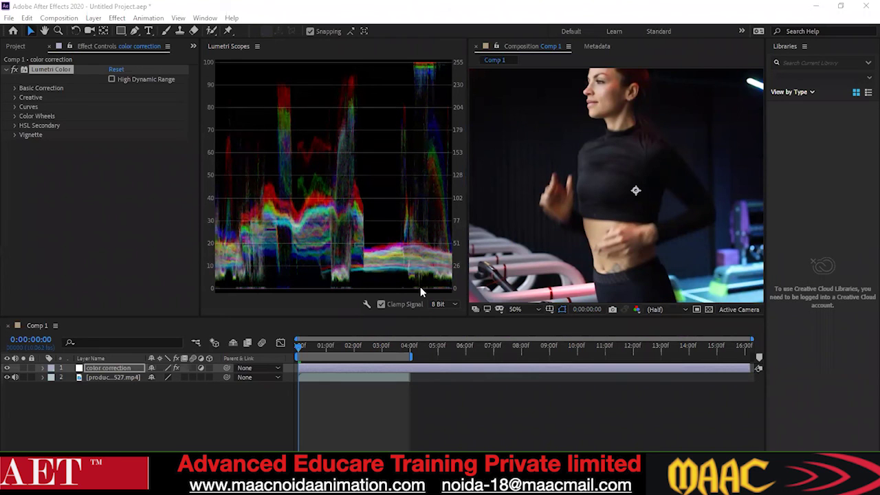
Step: Deepen the shadows by moving the black point of Lumetri Color's white RGB curve slightly inward along the baseline
{"action": "left_click", "coordinate": [15, 88]}
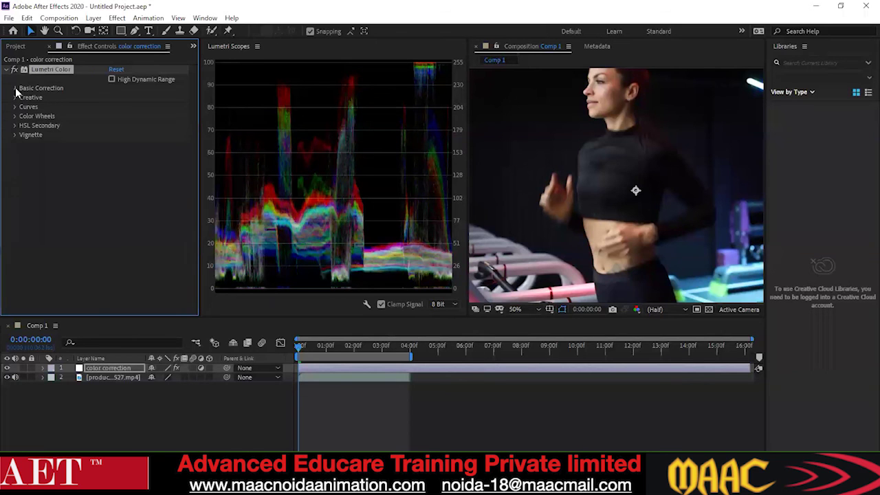
{"action": "left_click", "coordinate": [16, 89]}
{"action": "left_click", "coordinate": [15, 106]}
{"action": "scroll", "coordinate": [633, 177], "scroll_direction": "down", "scroll_amount": 2}
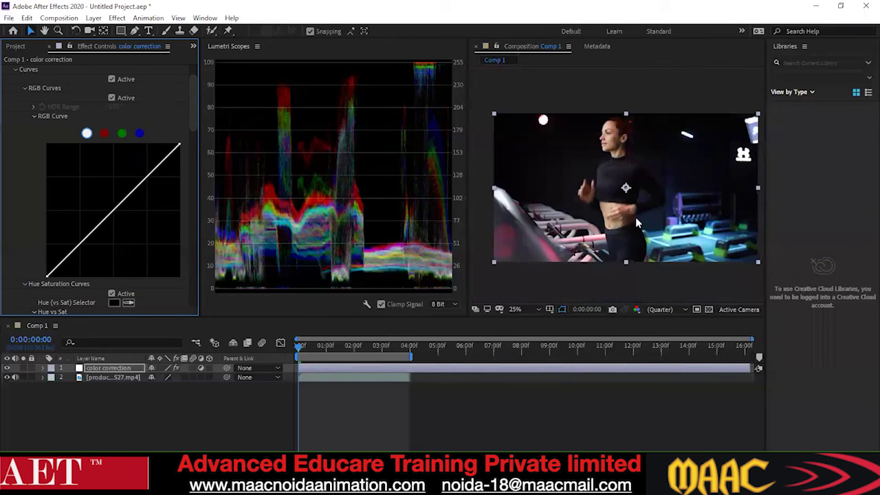
{"action": "left_click_drag", "start_coordinate": [720, 217], "coordinate": [664, 195]}
{"action": "left_click", "coordinate": [88, 135]}
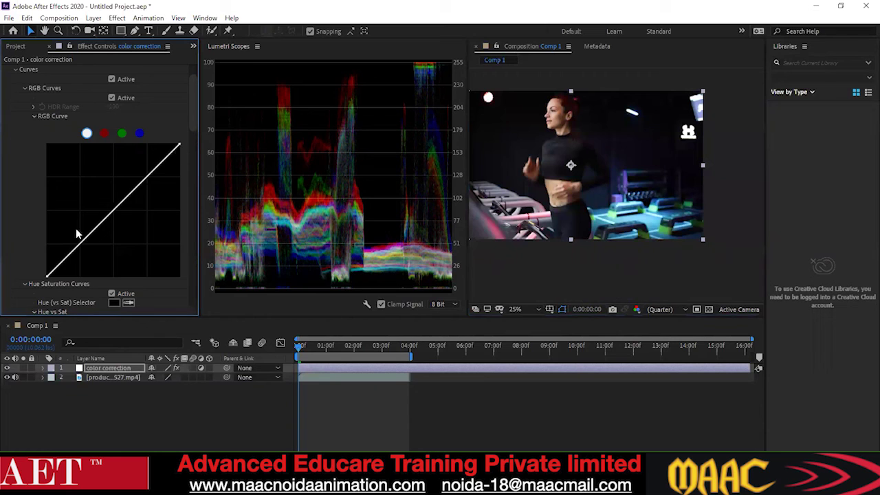
{"action": "left_click_drag", "start_coordinate": [48, 282], "coordinate": [59, 281]}
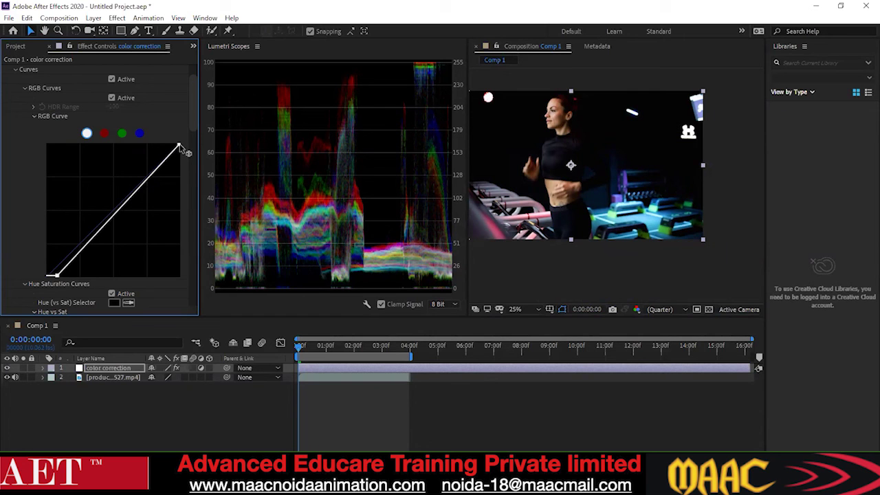
Step: Undo the curve adjustment and the earlier color correction edits until Comp 1 is empty again
{"action": "mouse_move", "coordinate": [49, 276]}
{"action": "left_mouse_down"}
{"action": "mouse_move", "coordinate": [71, 280]}
{"action": "mouse_move", "coordinate": [49, 282]}
{"action": "left_mouse_up"}
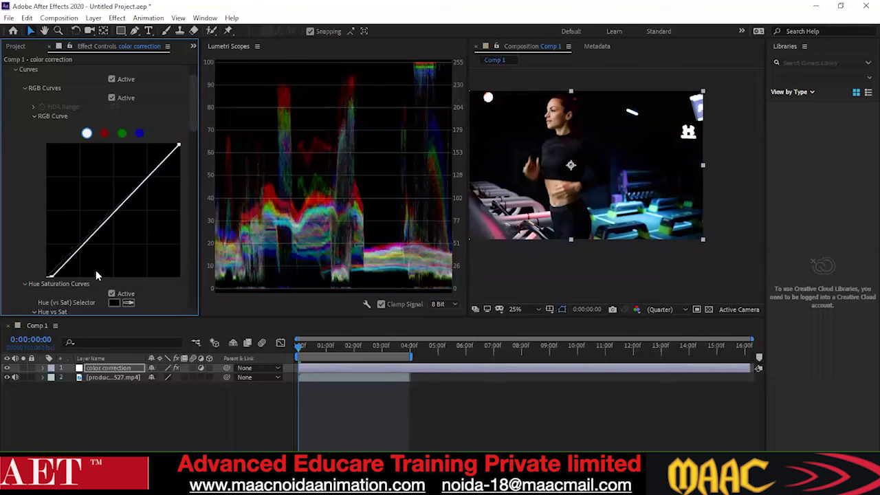
{"action": "key", "text": "ctrl+z"}
{"action": "key", "text": "ctrl+z"}
{"action": "key", "text": "ctrl+z"}
{"action": "key", "text": "ctrl+z"}
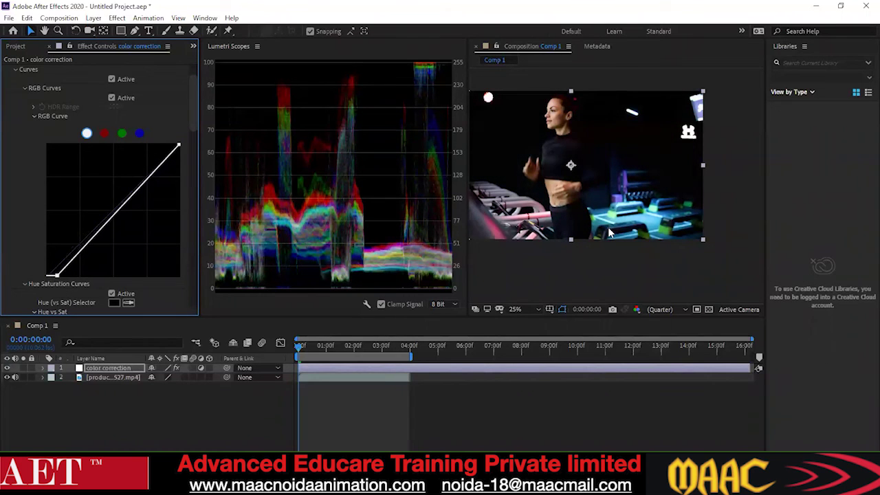
{"action": "key", "text": "ctrl+z"}
{"action": "key", "text": "ctrl+z"}
{"action": "key", "text": "ctrl+z"}
{"action": "key", "text": "ctrl+z"}
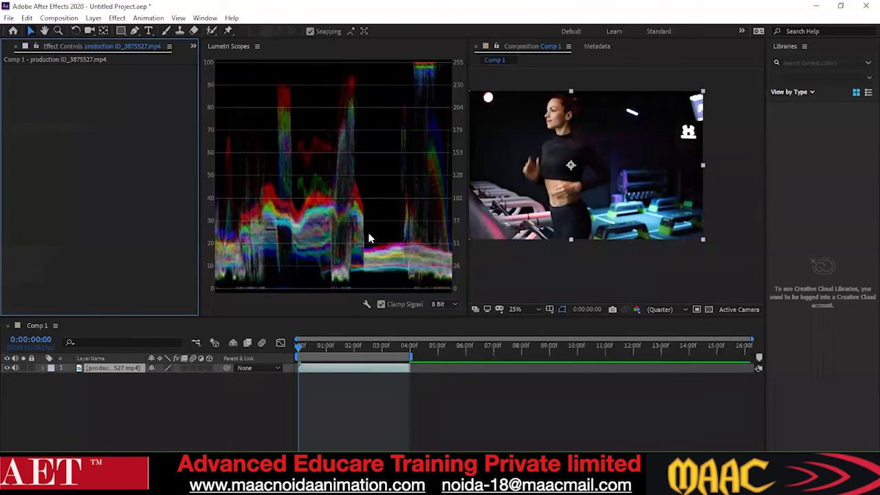
{"action": "key", "text": "ctrl+z"}
{"action": "key", "text": "ctrl+z"}
{"action": "key", "text": "ctrl+z"}
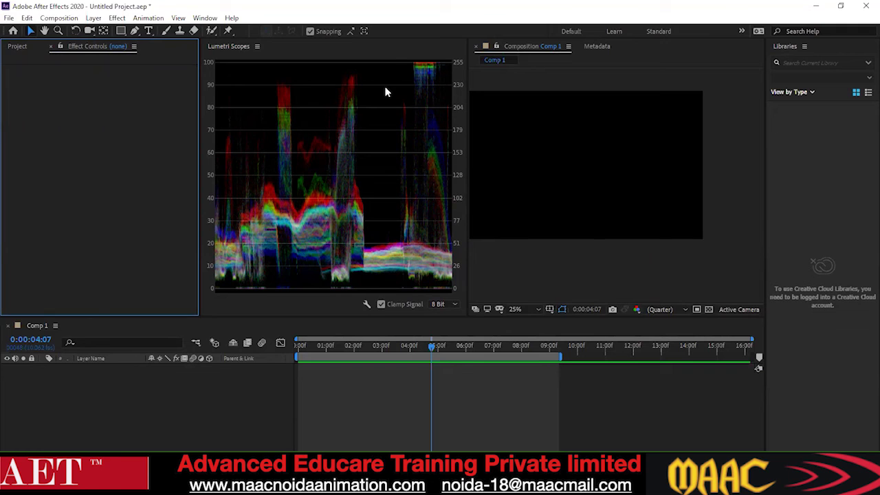
Step: Close and reopen the Lumetri Scopes, and reset the Libraries workspace to its saved layout
{"action": "left_click", "coordinate": [258, 46]}
{"action": "left_click", "coordinate": [279, 49]}
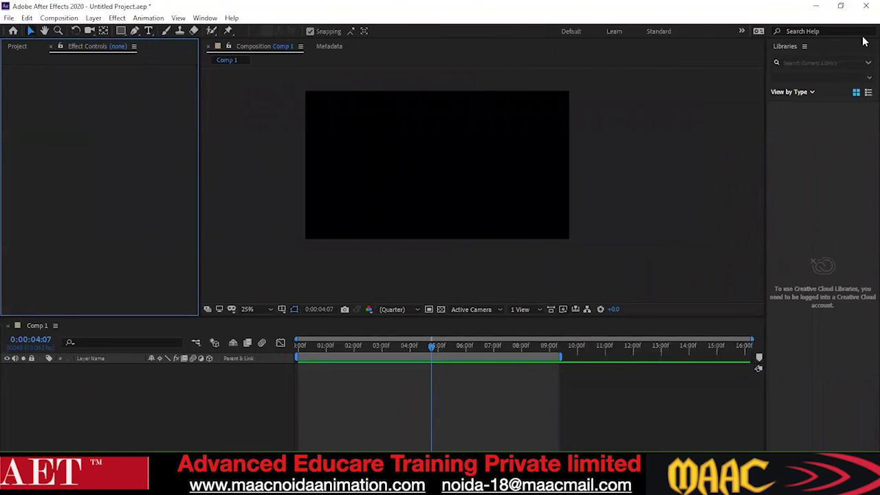
{"action": "left_click", "coordinate": [205, 18]}
{"action": "mouse_move", "coordinate": [227, 30]}
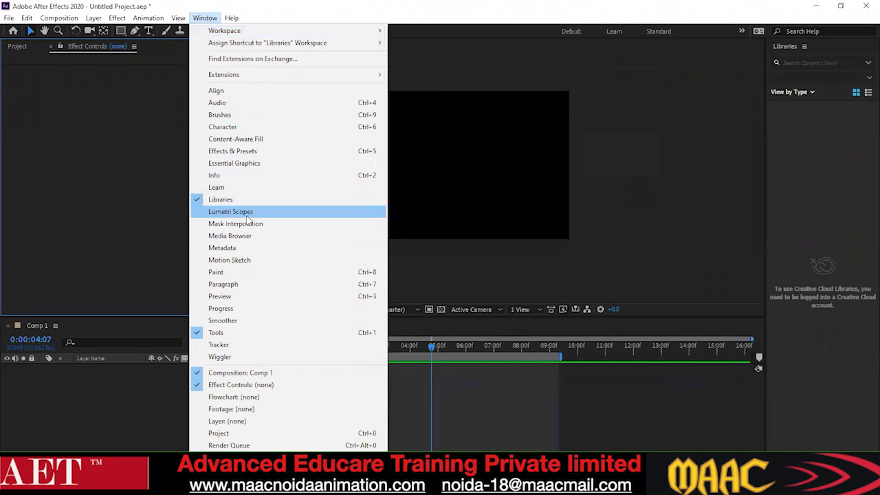
{"action": "left_click", "coordinate": [249, 217]}
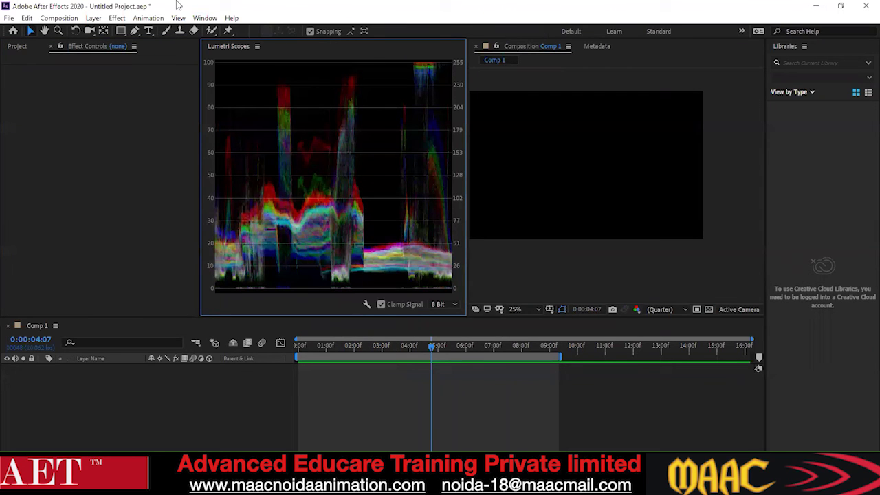
{"action": "left_click", "coordinate": [205, 18]}
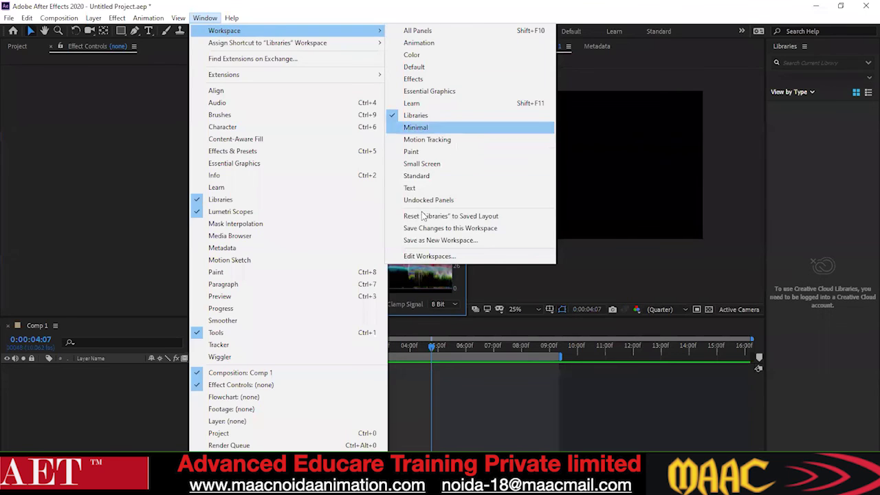
{"action": "left_click", "coordinate": [423, 216]}
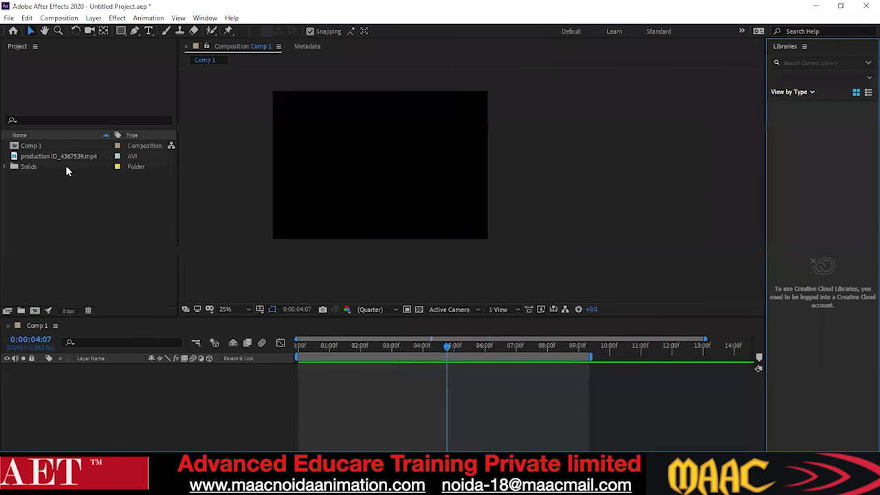
Step: Delete the Solids folder and the production ID_4367539.mp4 footage from the project
{"action": "left_click", "coordinate": [67, 171]}
{"action": "key", "text": "Delete"}
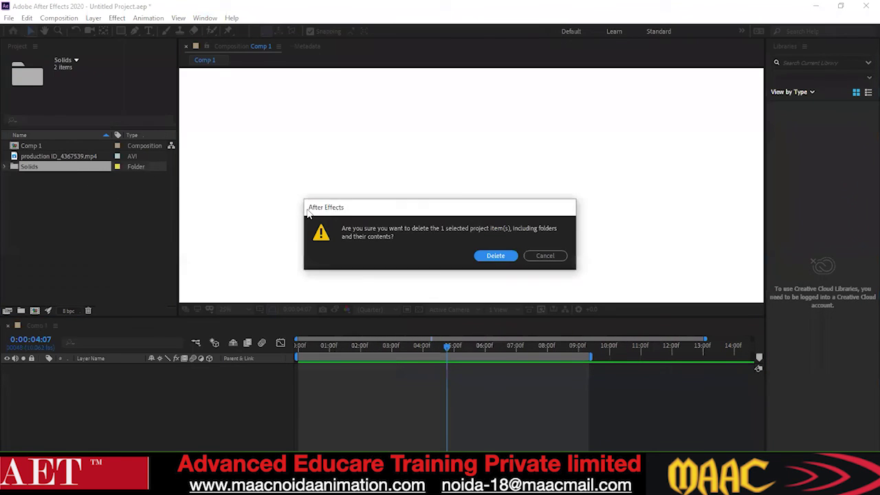
{"action": "left_click", "coordinate": [475, 255]}
{"action": "left_click", "coordinate": [69, 156]}
{"action": "key", "text": "Delete"}
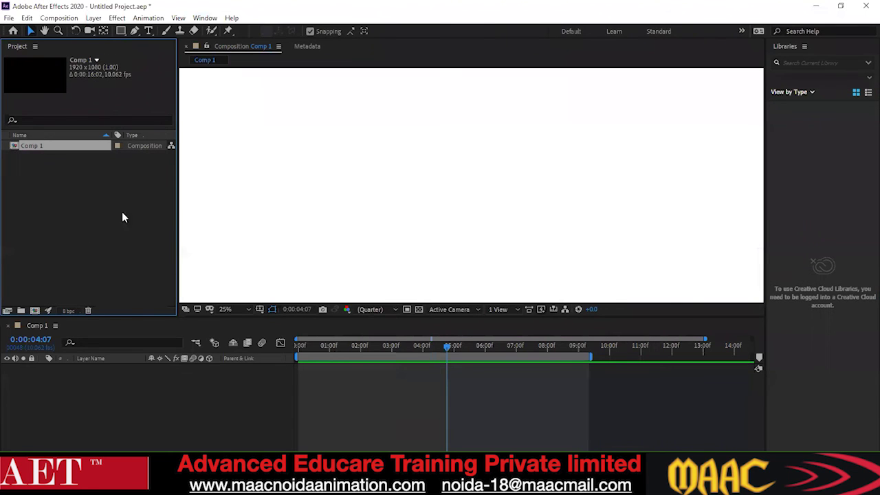
Step: Import production ID_3875527.mp4 into the project and add it to Comp 1
{"action": "double_click", "coordinate": [96, 205]}
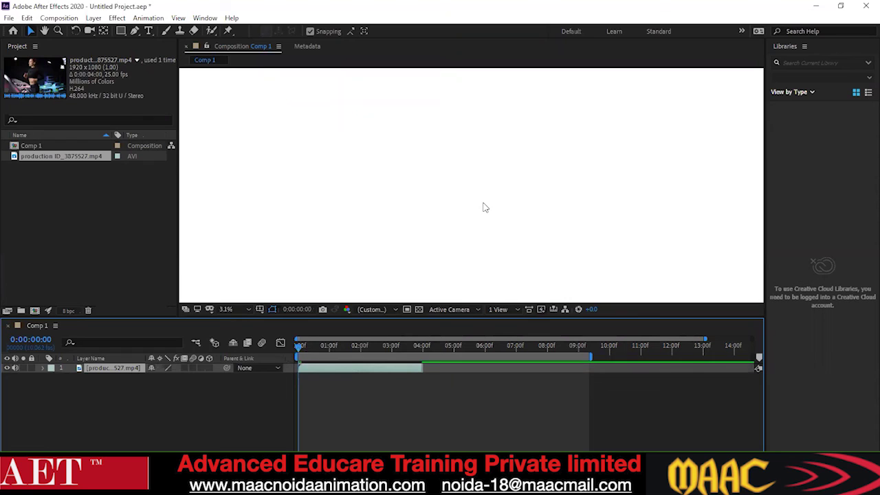
{"action": "left_click", "coordinate": [473, 196]}
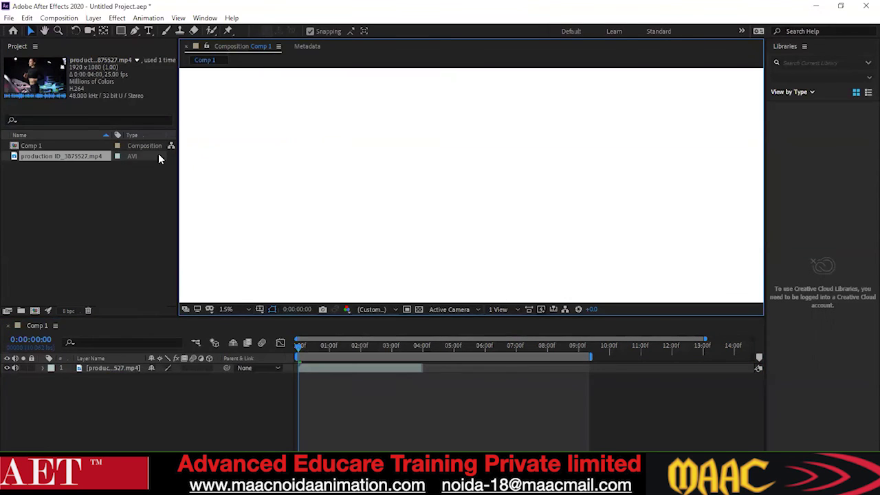
{"action": "left_click", "coordinate": [308, 46]}
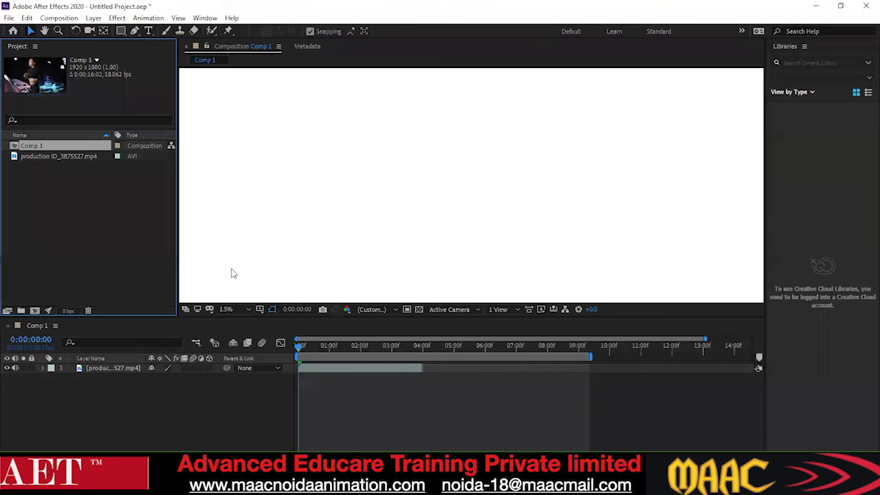
Step: Delete Comp 1, create a fresh composition with the same settings, and add production ID_3875527.mp4 to it
{"action": "key", "text": "Delete"}
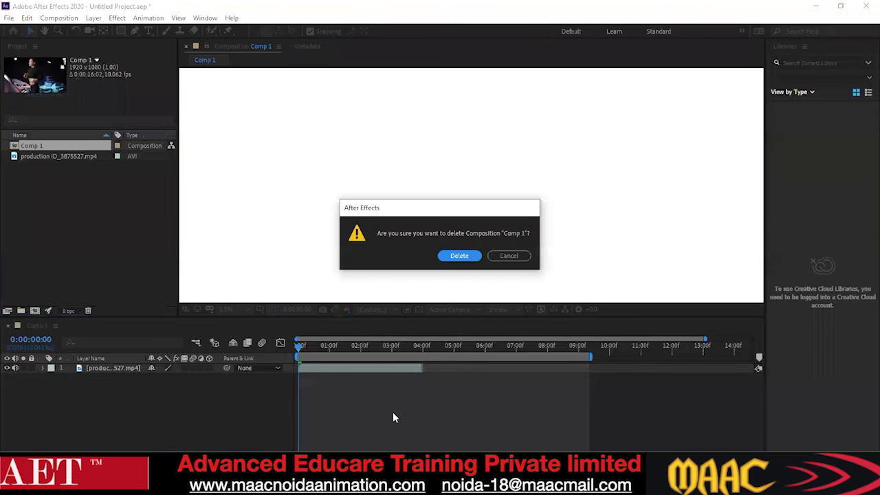
{"action": "key", "text": "Return"}
{"action": "key", "text": "ctrl+n"}
{"action": "key", "text": "Return"}
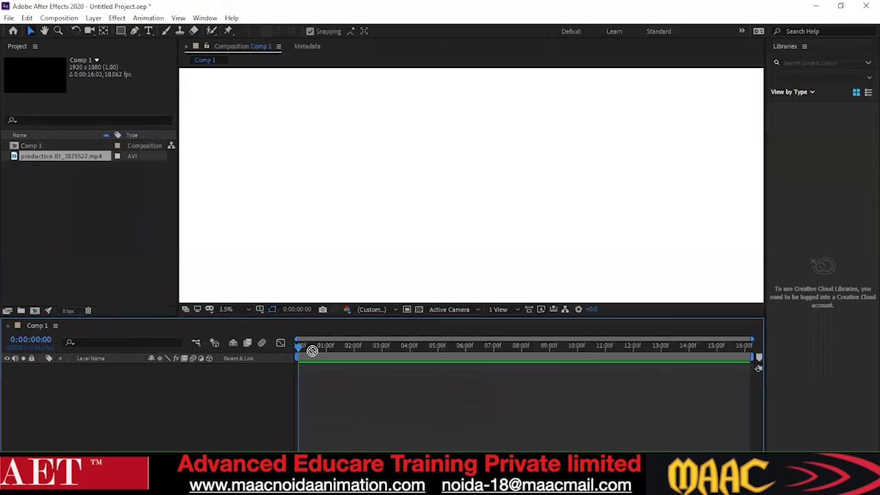
{"action": "mouse_move", "coordinate": [43, 156]}
{"action": "left_mouse_down"}
{"action": "mouse_move", "coordinate": [323, 342]}
{"action": "mouse_move", "coordinate": [499, 367]}
{"action": "mouse_move", "coordinate": [362, 348]}
{"action": "mouse_move", "coordinate": [64, 374]}
{"action": "mouse_move", "coordinate": [89, 368]}
{"action": "left_mouse_up"}
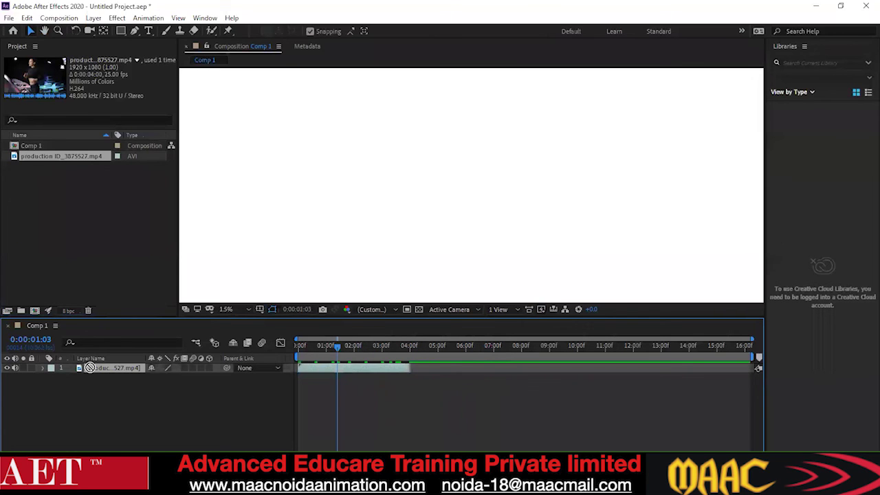
Step: Open the production ID_3875527.mp4 layer in its own viewer to check how the footage displays
{"action": "double_click", "coordinate": [89, 368]}
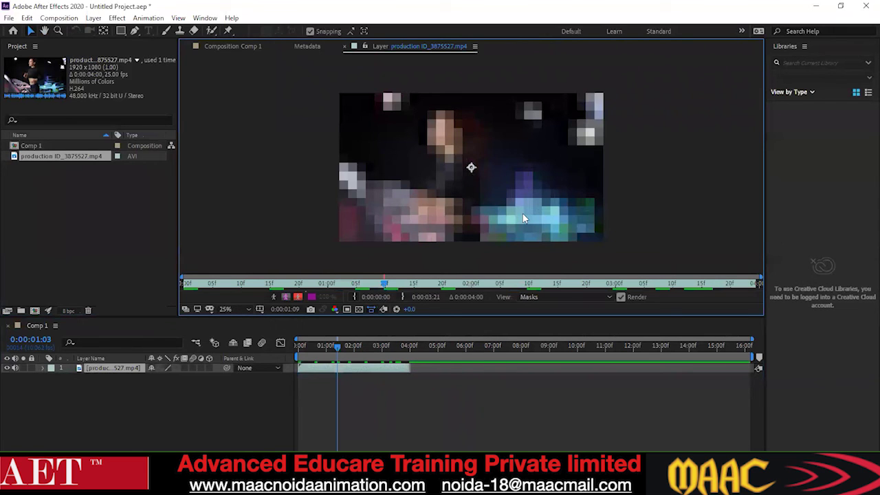
{"action": "key", "text": "comma"}
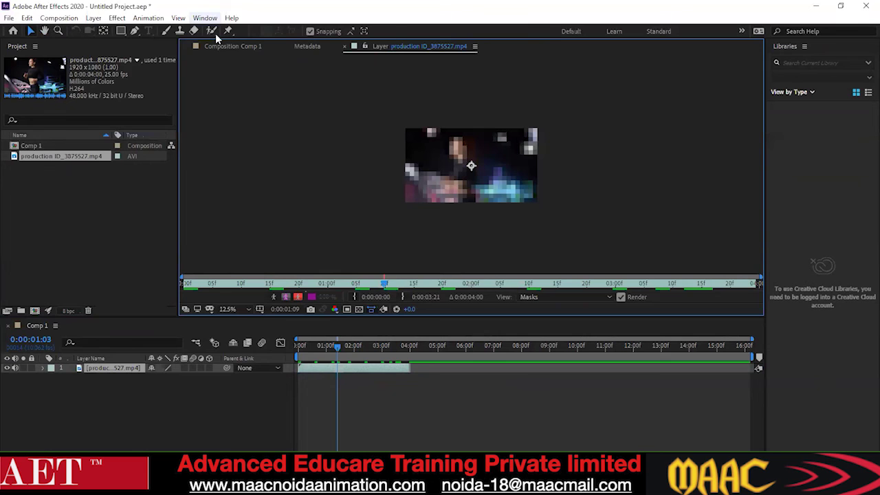
{"action": "left_click", "coordinate": [205, 18]}
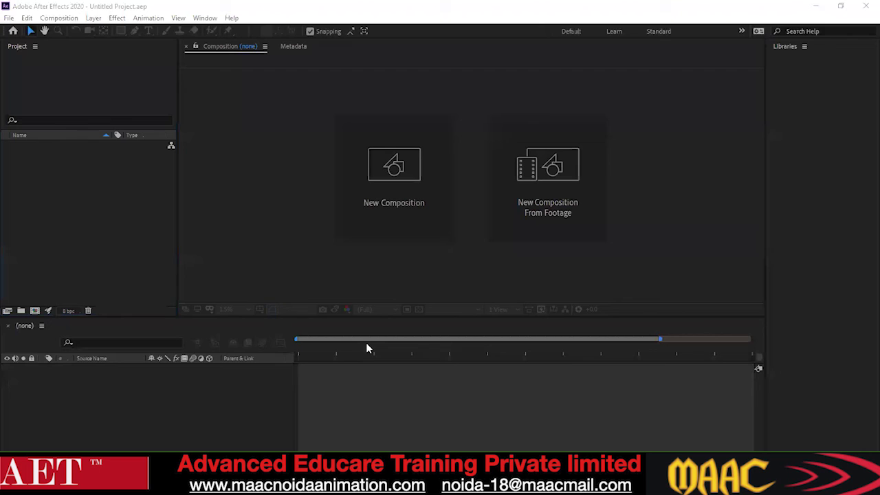
Step: Create a 1920 x 1080 px composition at 10.0621 fps in the empty project and import production ID_3875527.mp4
{"action": "left_click", "coordinate": [369, 204]}
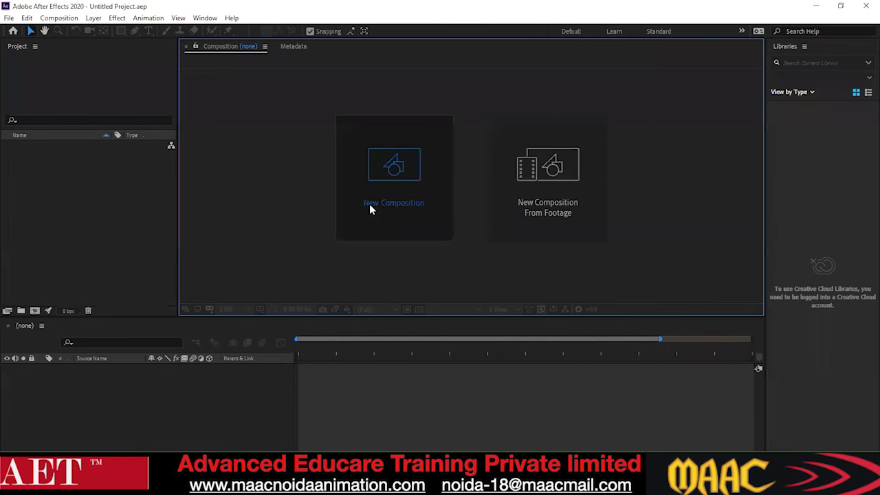
{"action": "left_click", "coordinate": [401, 410]}
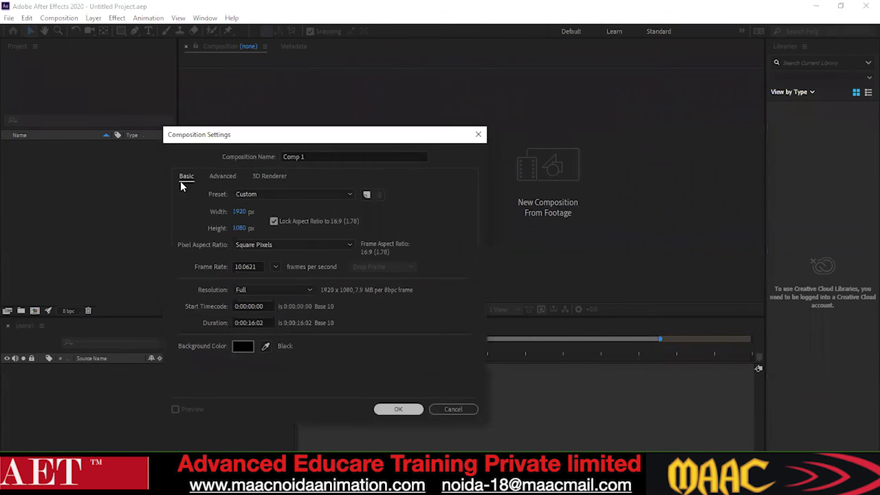
{"action": "double_click", "coordinate": [125, 131]}
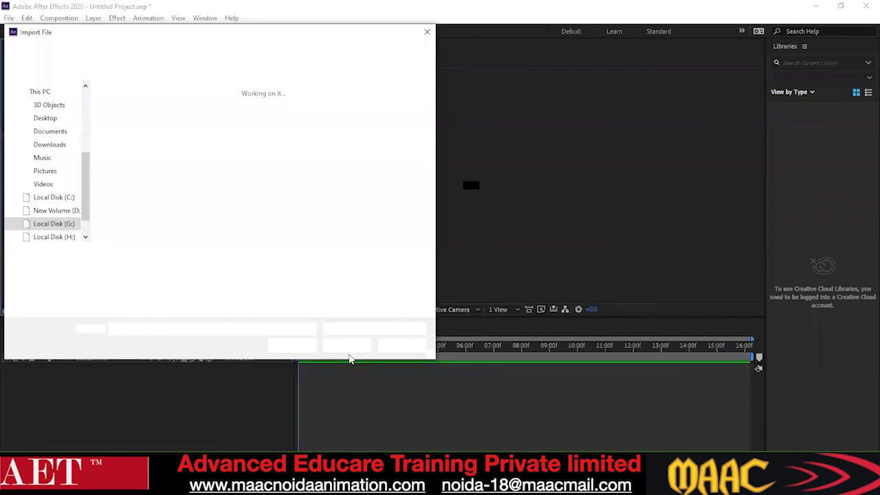
{"action": "left_click", "coordinate": [346, 345]}
{"action": "key", "text": "Escape"}
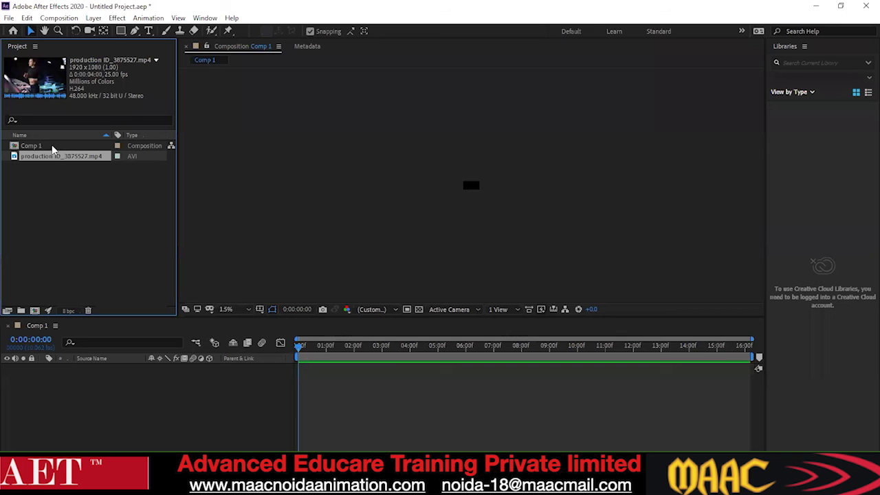
Step: Add production ID_3875527.mp4 to Comp 1 and preview it with the composition view at 25%
{"action": "left_click", "coordinate": [53, 149], "text": "shift"}
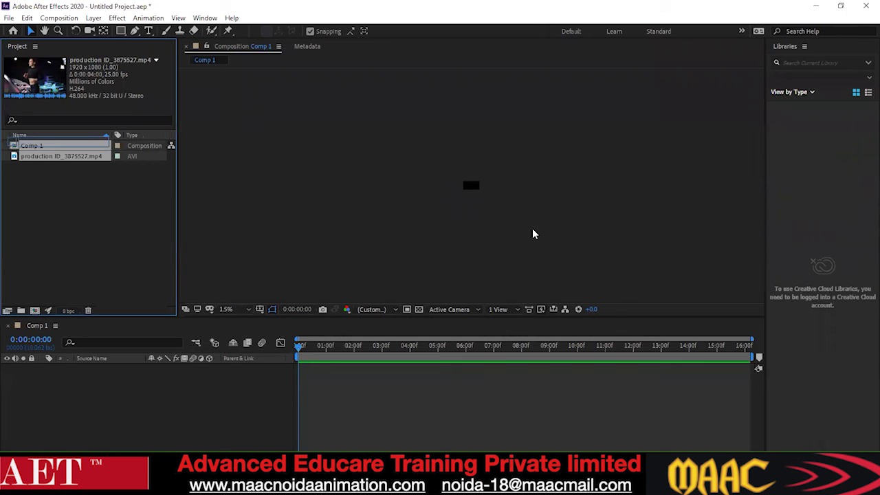
{"action": "left_click_drag", "start_coordinate": [533, 234], "coordinate": [531, 238]}
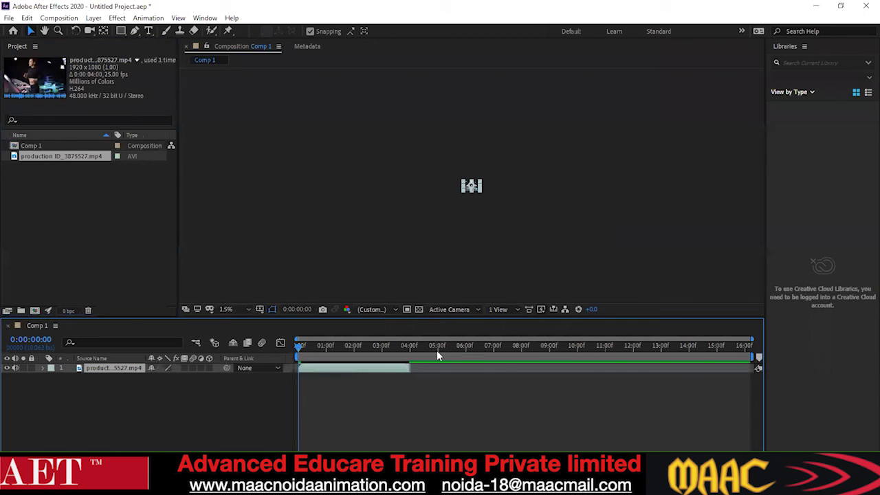
{"action": "key", "text": "."}
{"action": "key", "text": "."}
{"action": "key", "text": "."}
{"action": "key", "text": "."}
{"action": "key", "text": "space"}
Step: Display the Lumetri Scopes and set the current time to 0:00:01:03 to load the clip's waveform
{"action": "left_click", "coordinate": [205, 18]}
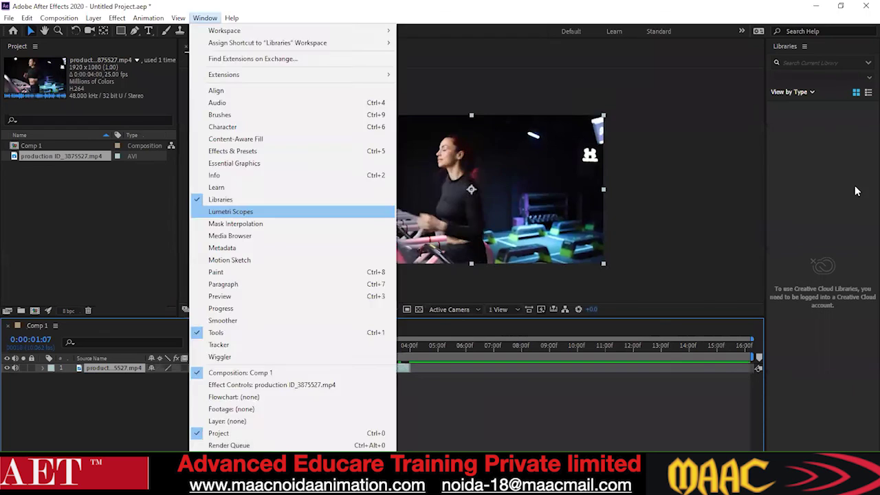
{"action": "key", "text": "Return"}
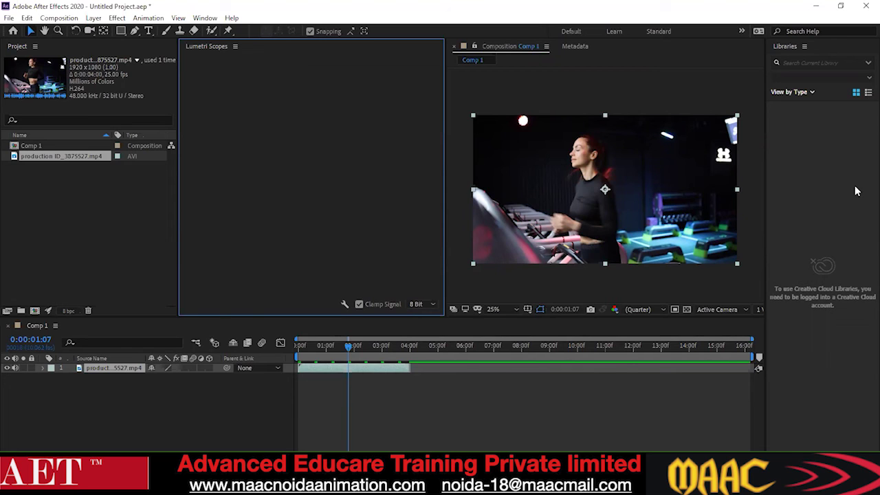
{"action": "left_click", "coordinate": [143, 248]}
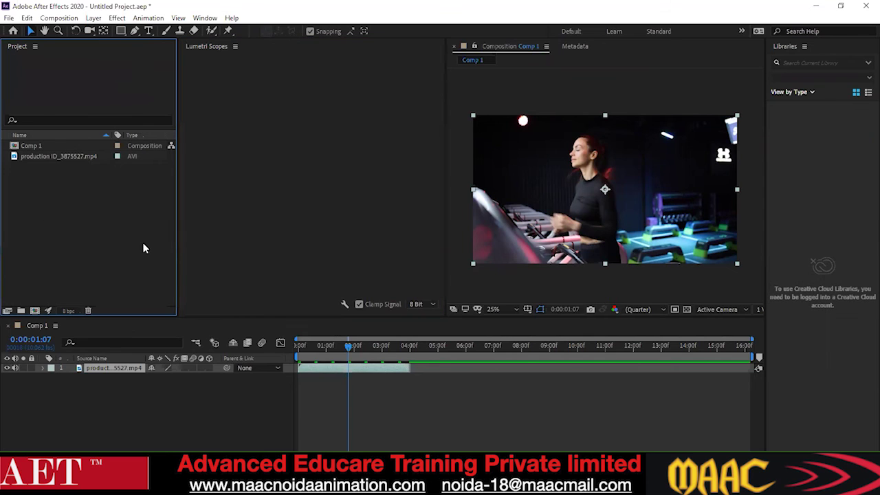
{"action": "left_click", "coordinate": [244, 221]}
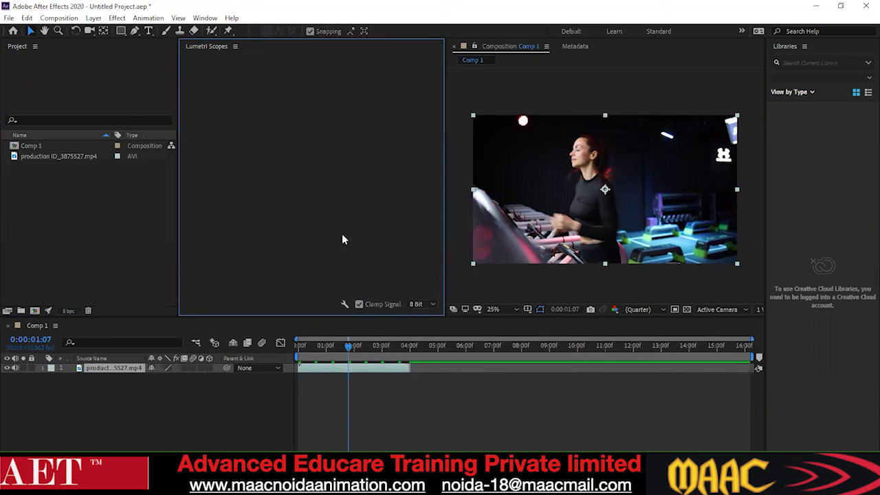
{"action": "left_click", "coordinate": [356, 348]}
{"action": "left_click_drag", "start_coordinate": [351, 349], "coordinate": [337, 336]}
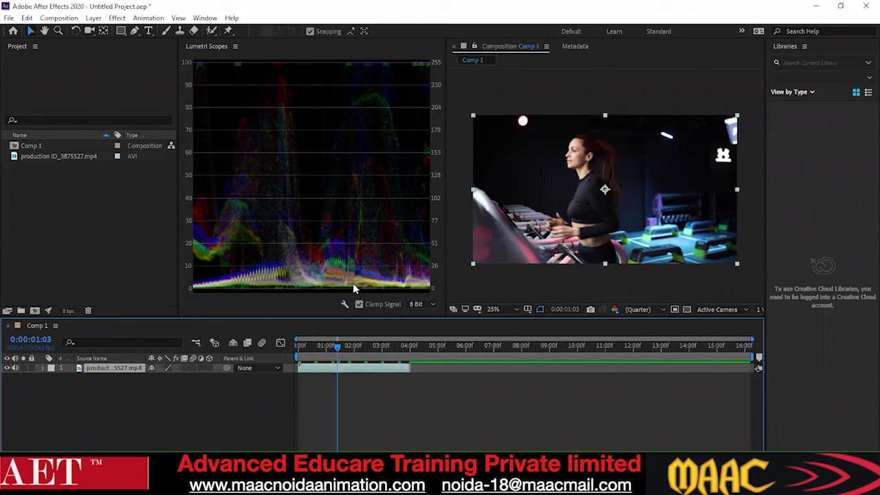
{"action": "right_click", "coordinate": [122, 206]}
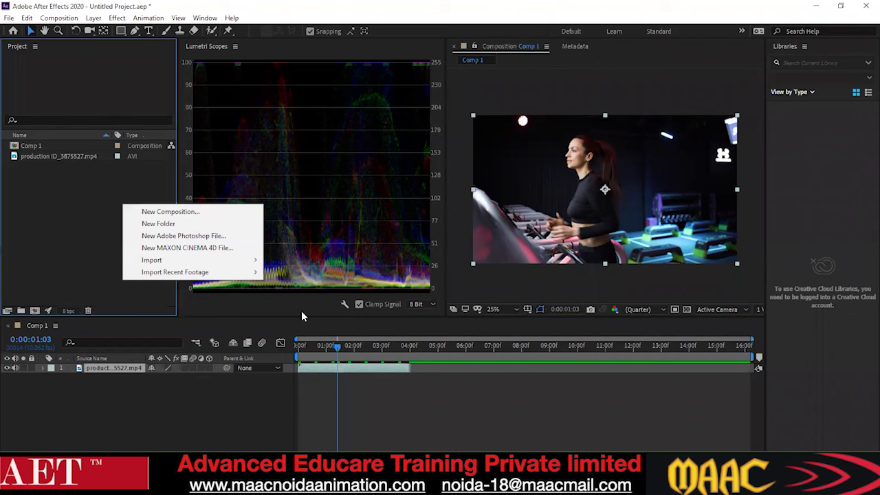
{"action": "right_click", "coordinate": [170, 390]}
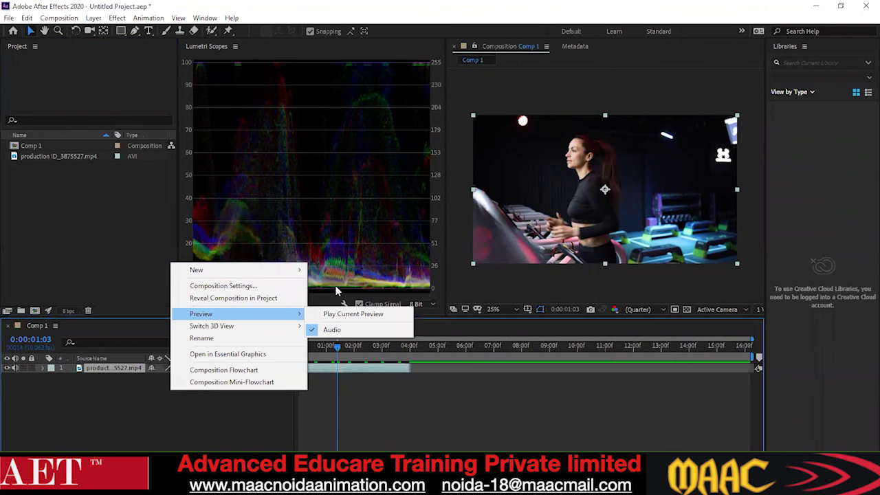
{"action": "key", "text": "Escape"}
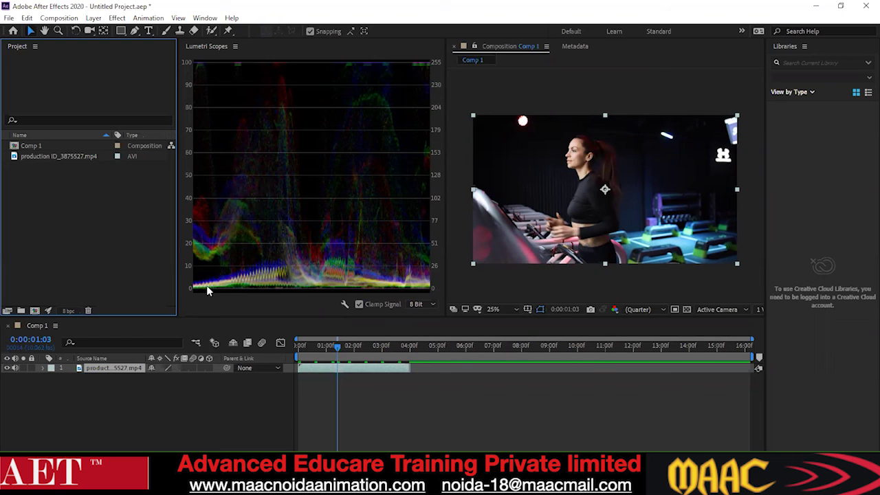
Step: Move the current time back to 0:00:00:06 to examine the waveform on an earlier frame
{"action": "left_click", "coordinate": [340, 350]}
{"action": "left_click_drag", "start_coordinate": [341, 350], "coordinate": [318, 363]}
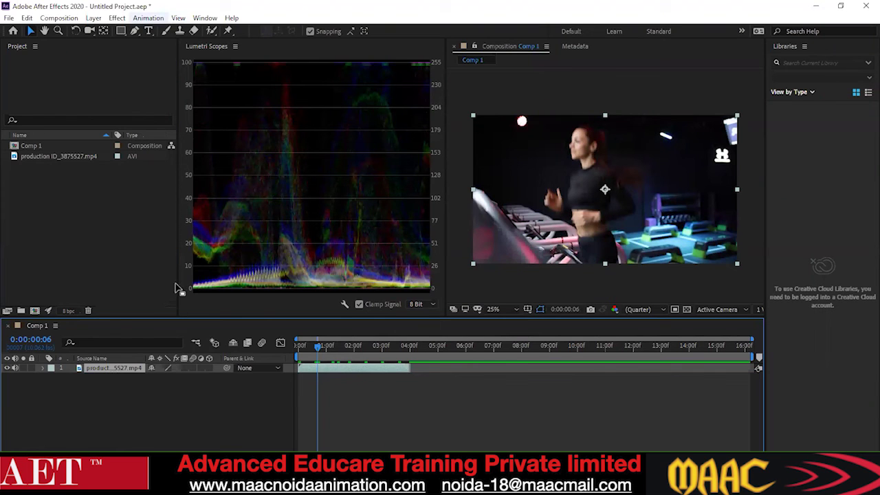
Step: Create an adjustment layer above the treadmill clip in Comp 1 and rename it "color correction"
{"action": "right_click", "coordinate": [176, 285]}
{"action": "mouse_move", "coordinate": [176, 285]}
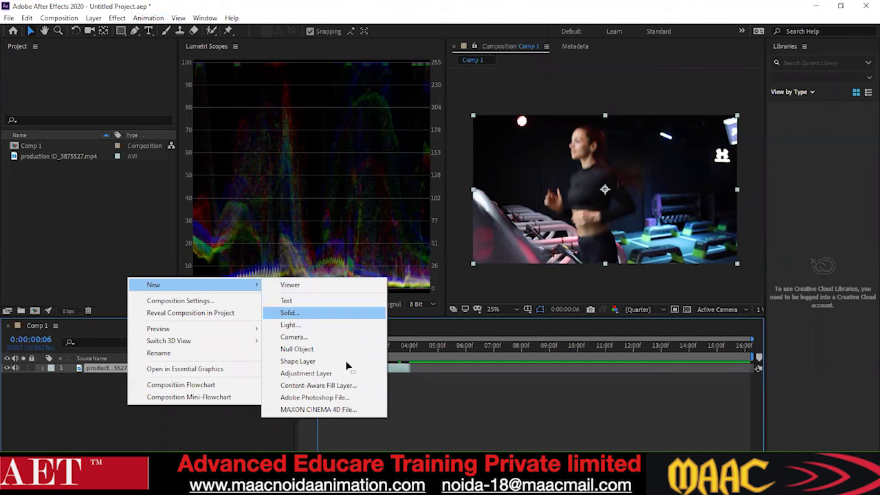
{"action": "key", "text": "ctrl+alt+y"}
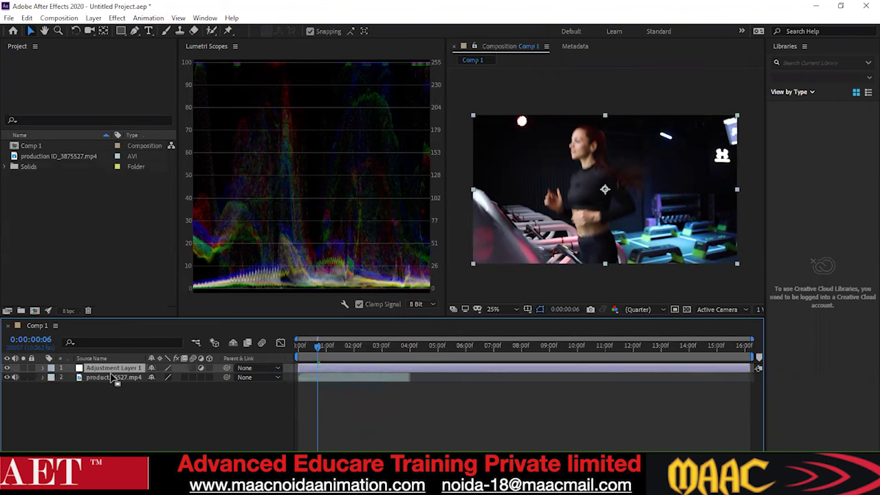
{"action": "right_click", "coordinate": [117, 371]}
{"action": "left_click", "coordinate": [137, 365]}
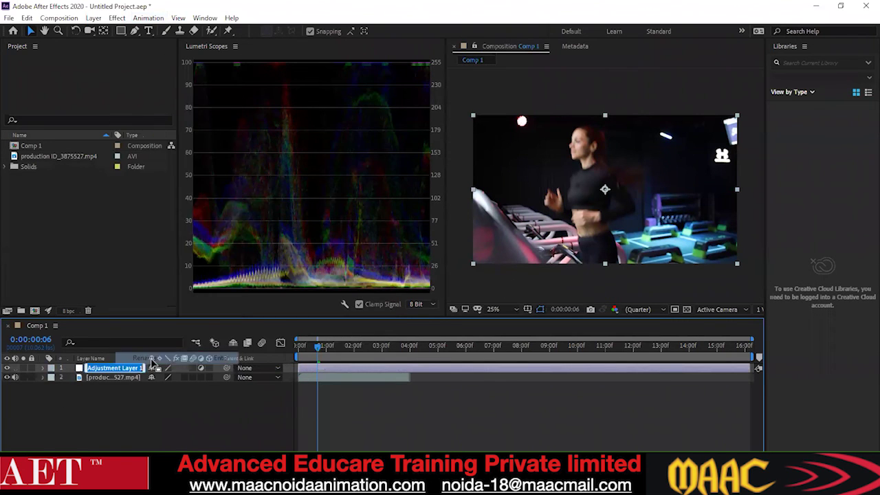
{"action": "type", "text": "co"}
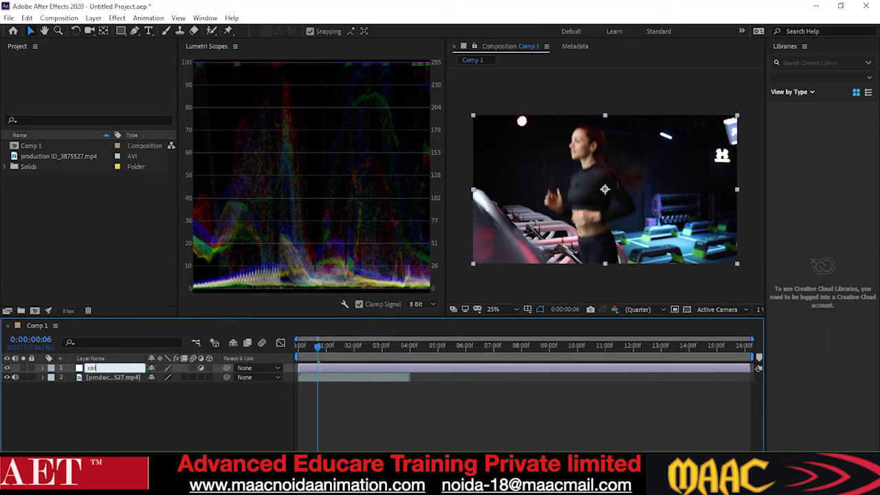
{"action": "type", "text": "lor corre"}
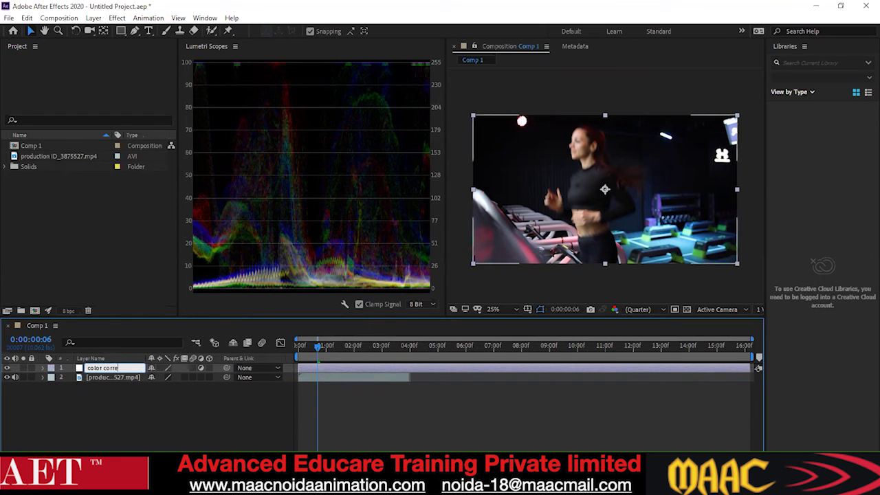
{"action": "type", "text": "ction"}
{"action": "left_click", "coordinate": [157, 433]}
Step: Apply the Lumetri Color effect to the color correction layer and expand its Curves settings
{"action": "left_click", "coordinate": [107, 369]}
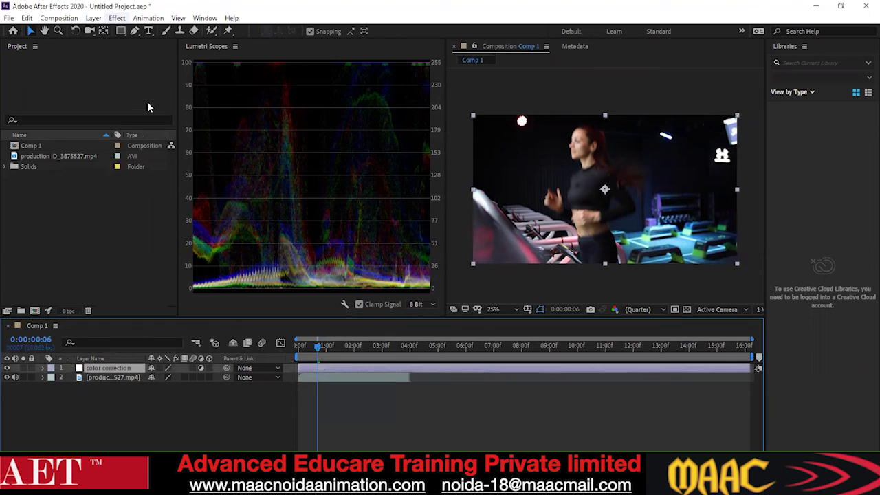
{"action": "left_click", "coordinate": [116, 18]}
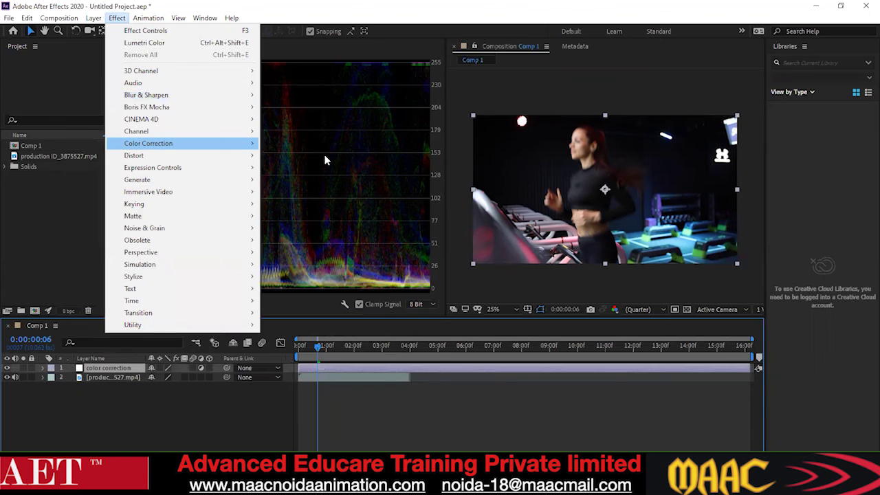
{"action": "mouse_move", "coordinate": [172, 143]}
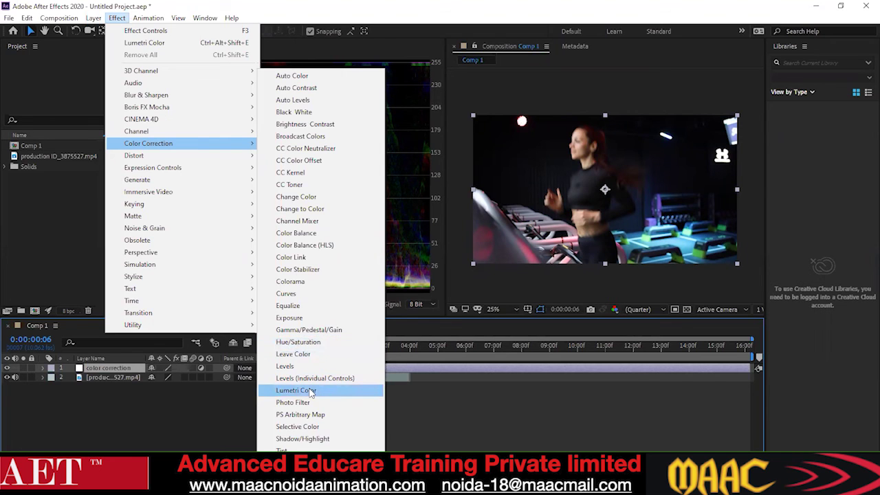
{"action": "left_click", "coordinate": [315, 390]}
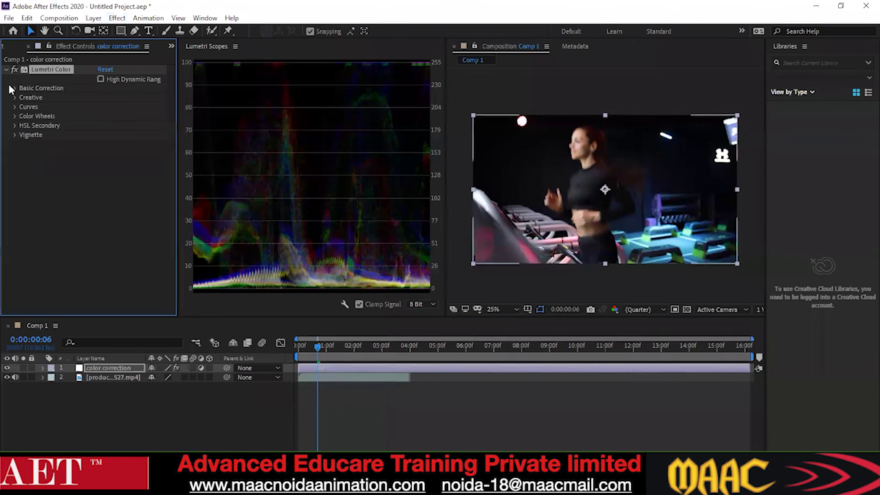
{"action": "left_click", "coordinate": [15, 107]}
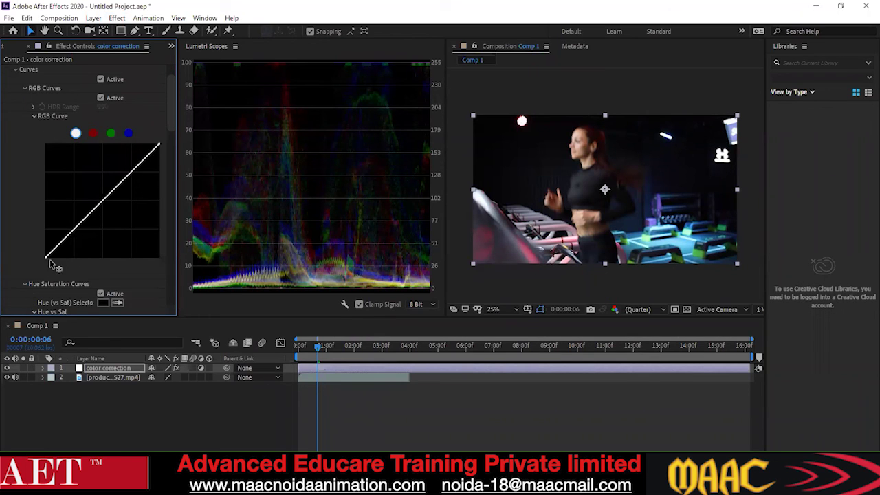
Step: Darken the shadows slightly with the master RGB curve and check the runner at 50% view on frame 0:00:00:03
{"action": "key", "text": "period"}
{"action": "scroll", "coordinate": [593, 169], "scroll_direction": "down", "scroll_amount": 2}
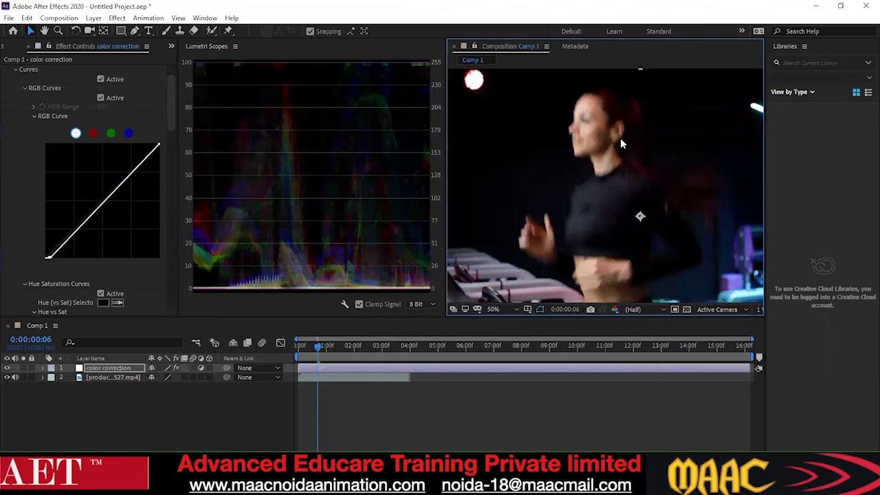
{"action": "key", "text": "space"}
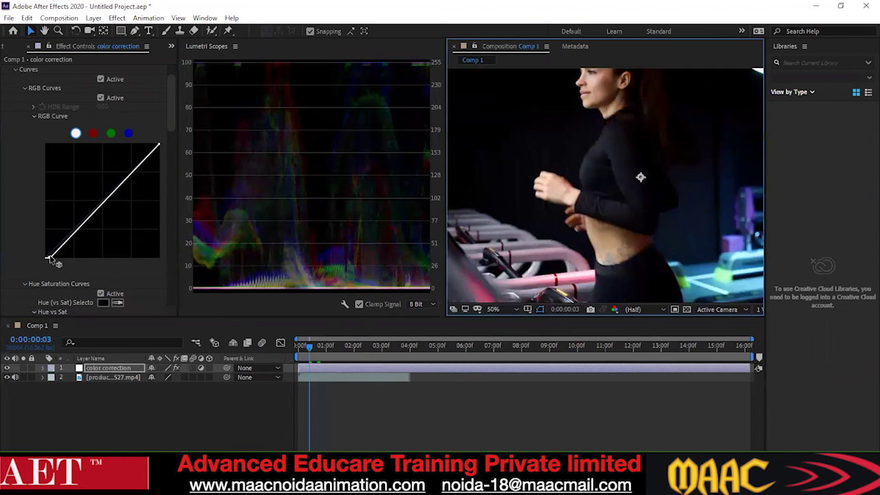
Step: Try lifting the master RGB curve's shadow point and shifting it inward, and return it to the corner
{"action": "left_click_drag", "start_coordinate": [48, 258], "coordinate": [59, 254]}
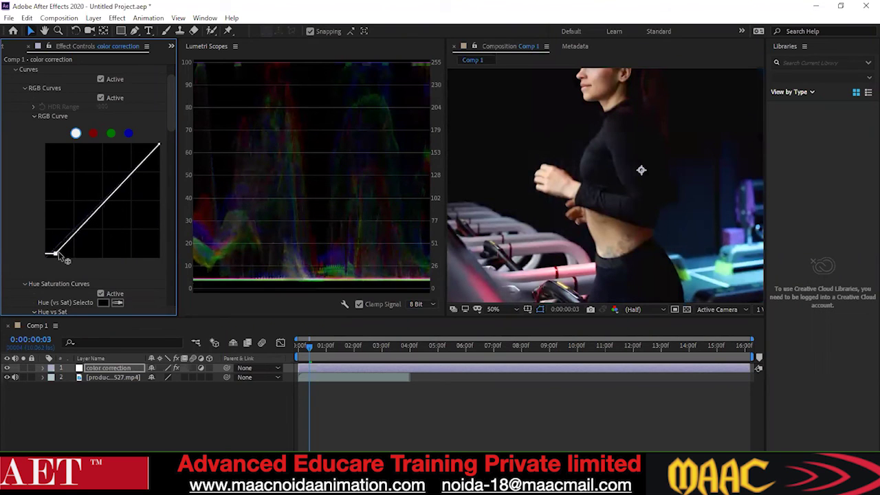
{"action": "left_click_drag", "start_coordinate": [60, 256], "coordinate": [70, 256]}
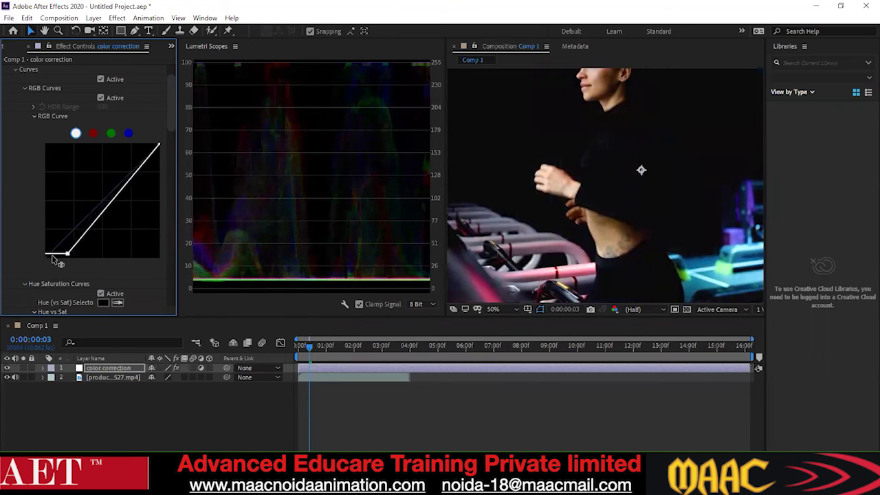
{"action": "left_click_drag", "start_coordinate": [68, 254], "coordinate": [47, 257]}
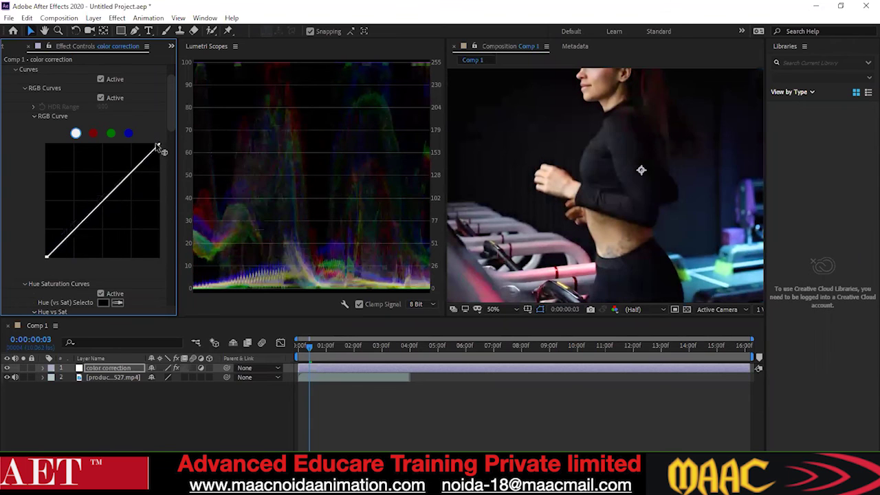
Step: Test a stronger red channel curve against the runner's image, and settle its highlight end slightly below maximum to reduce red
{"action": "left_click", "coordinate": [93, 133]}
{"action": "left_click", "coordinate": [141, 146]}
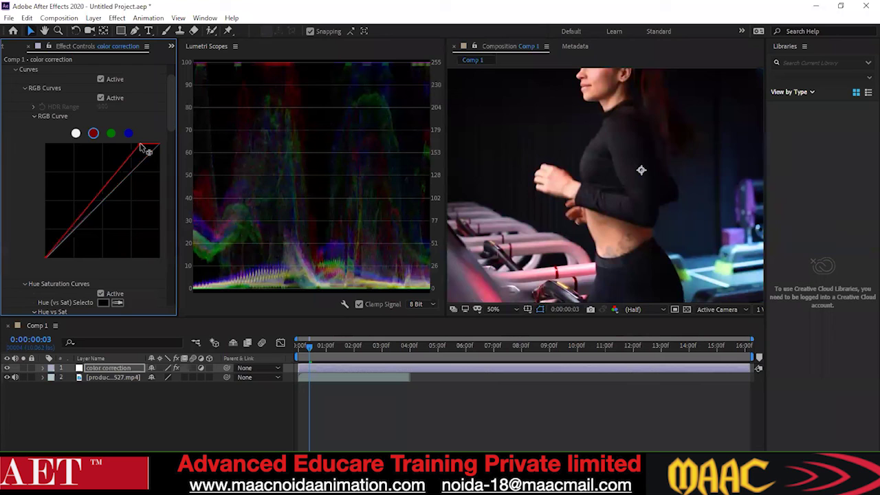
{"action": "left_click_drag", "start_coordinate": [141, 146], "coordinate": [159, 144]}
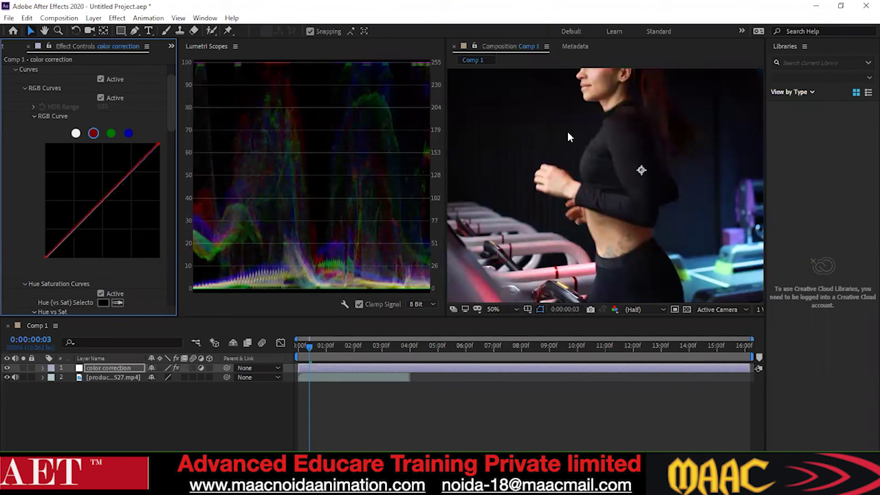
{"action": "scroll", "coordinate": [586, 117], "scroll_direction": "down", "scroll_amount": 2}
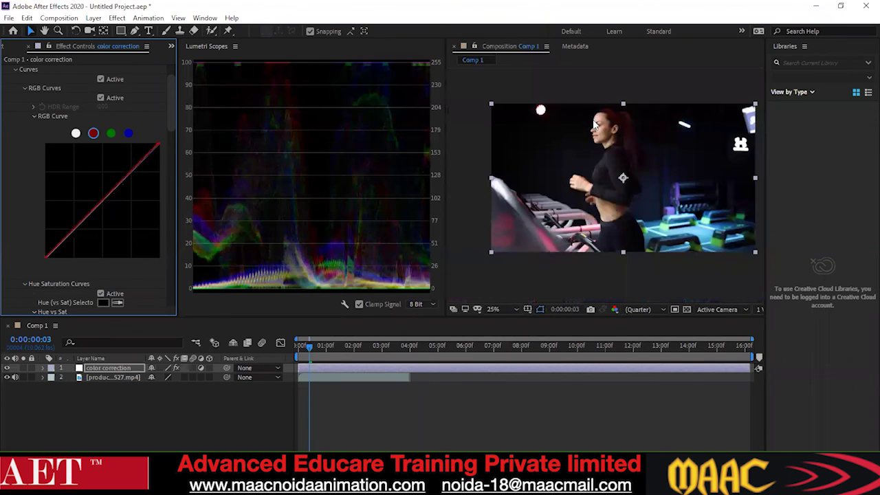
{"action": "scroll", "coordinate": [595, 124], "scroll_direction": "up", "scroll_amount": 2}
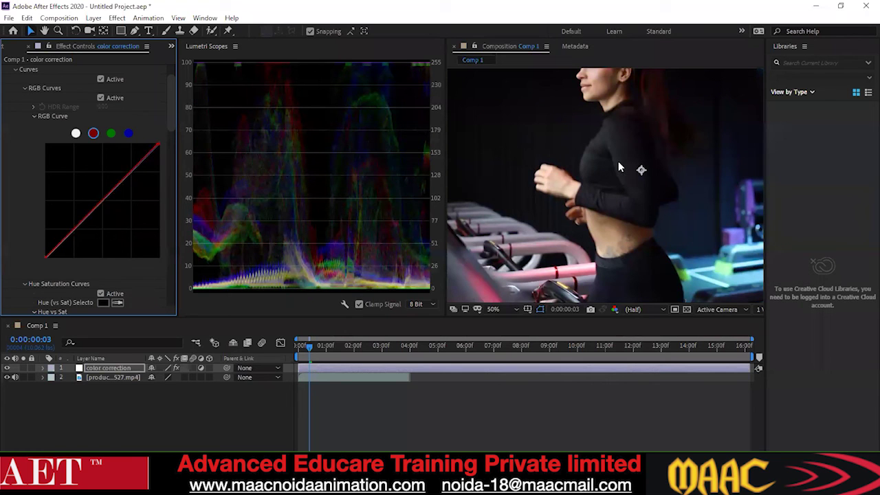
{"action": "key", "text": "comma"}
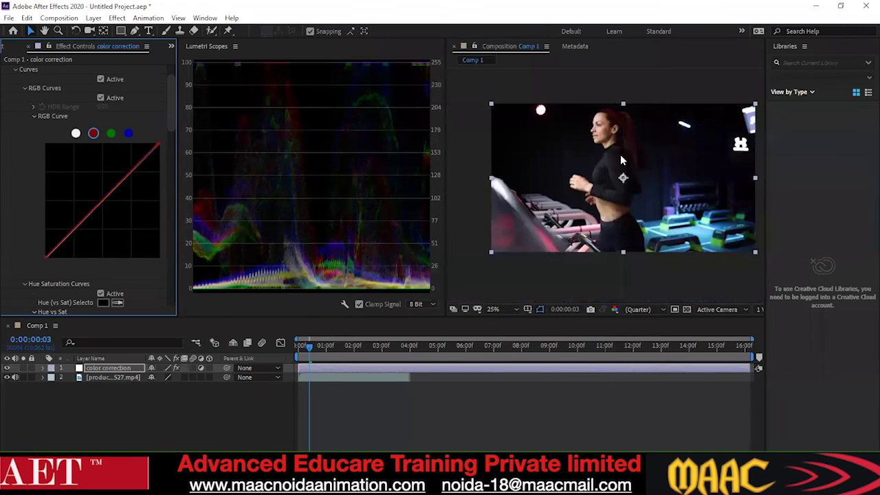
{"action": "key", "text": "period"}
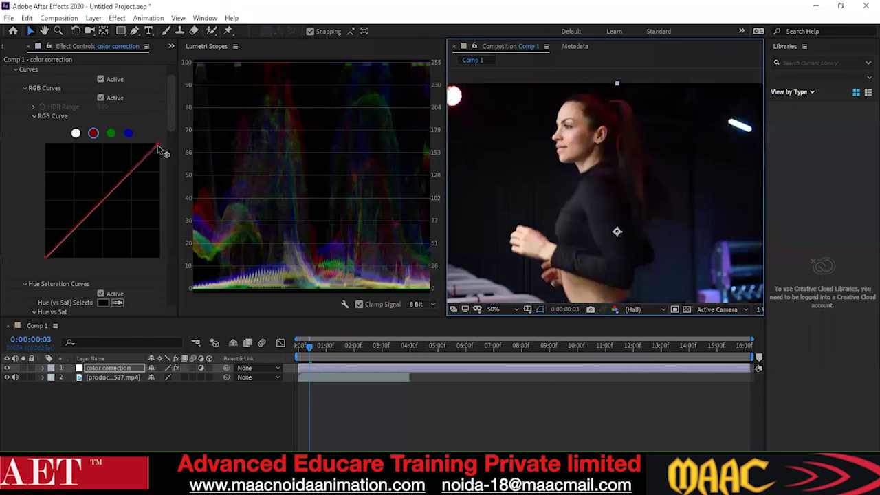
{"action": "left_click", "coordinate": [156, 147]}
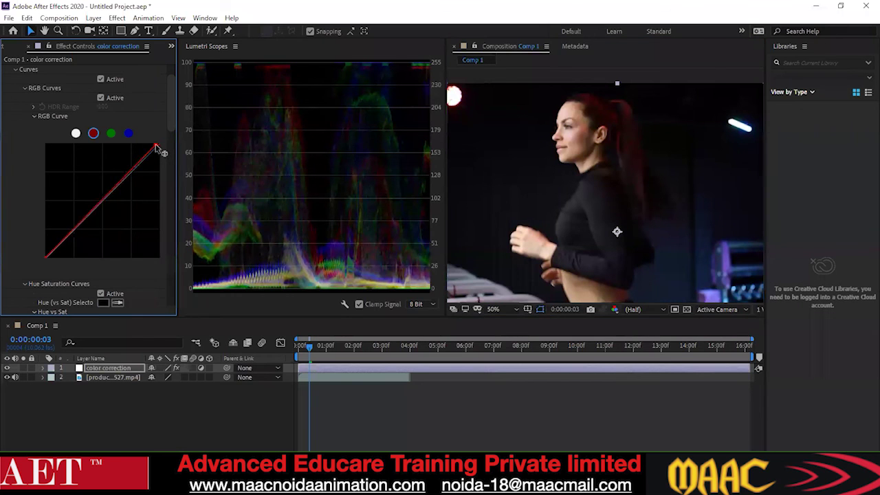
{"action": "left_click_drag", "start_coordinate": [156, 148], "coordinate": [163, 152]}
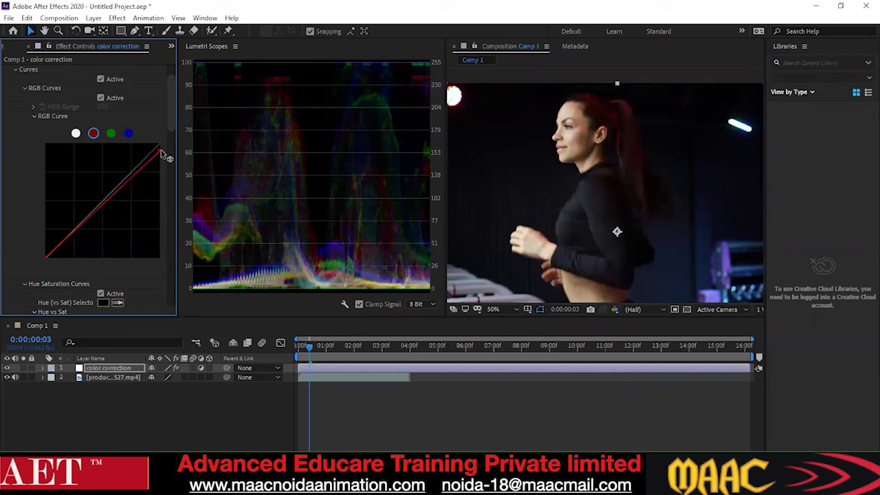
Step: Shift the green channel curve's highlight point slightly inward to lift green, and collapse the Curves settings
{"action": "left_click", "coordinate": [112, 134]}
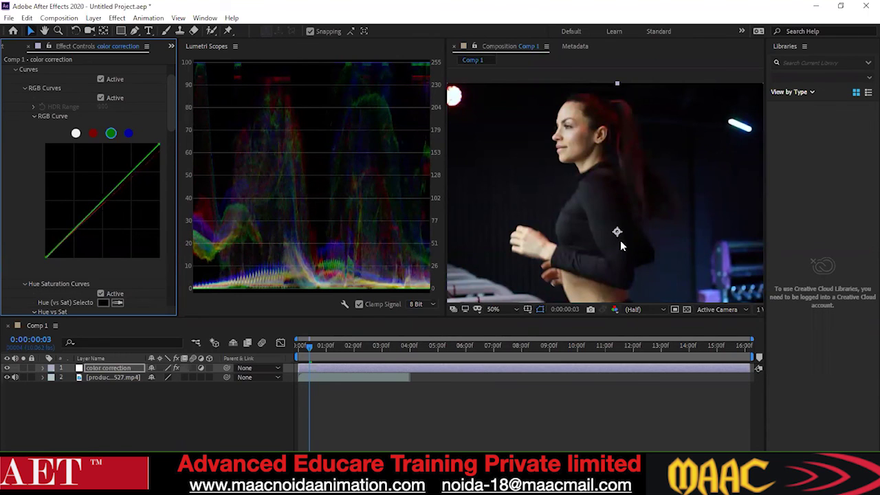
{"action": "key", "text": "comma"}
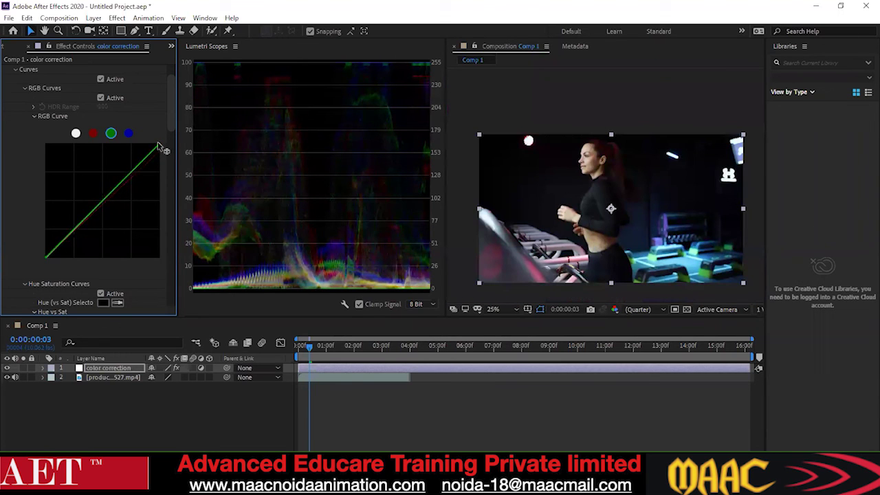
{"action": "left_click_drag", "start_coordinate": [158, 145], "coordinate": [157, 145]}
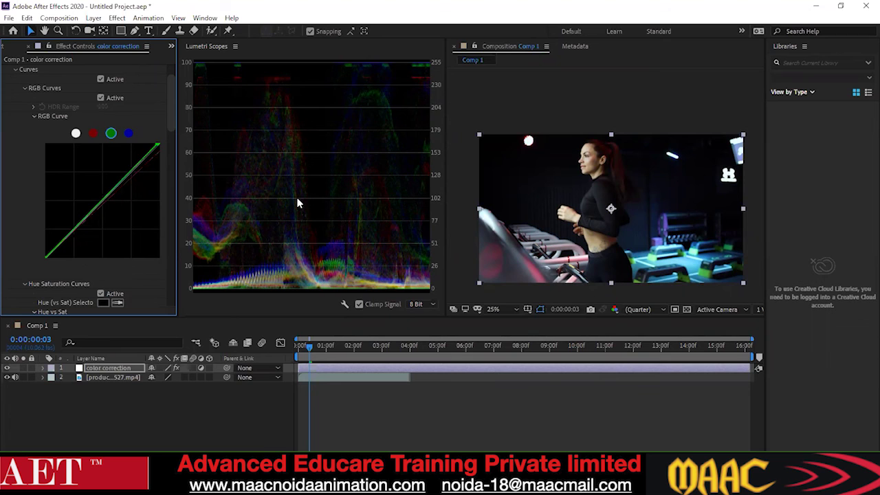
{"action": "scroll", "coordinate": [578, 130], "scroll_direction": "up", "scroll_amount": 2}
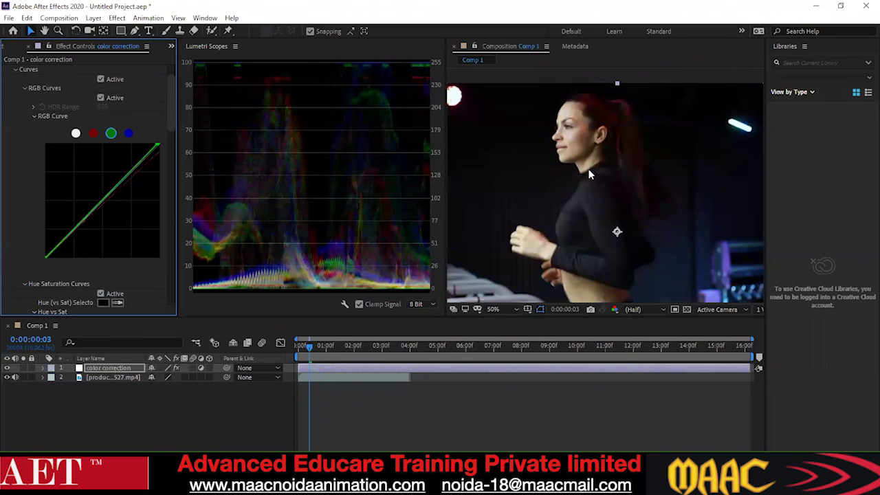
{"action": "left_click", "coordinate": [16, 71]}
Step: Create a second adjustment layer above color correction and rename it "skin tone"
{"action": "right_click", "coordinate": [114, 404]}
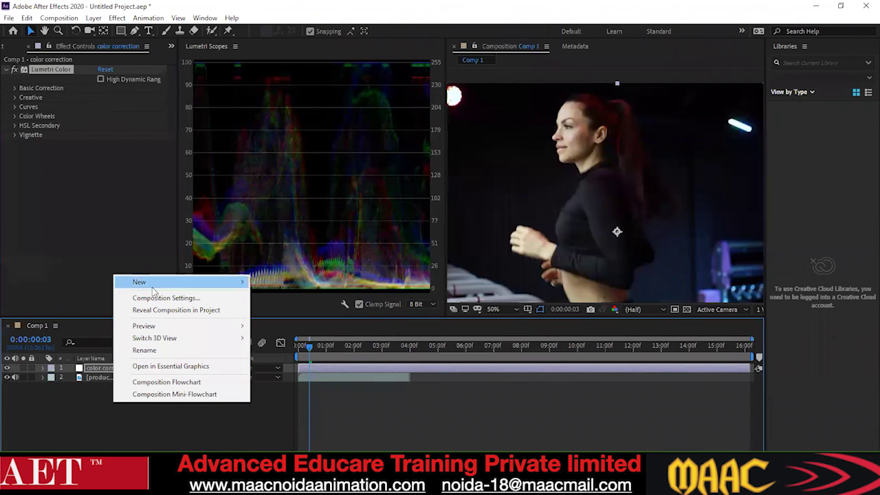
{"action": "mouse_move", "coordinate": [154, 291]}
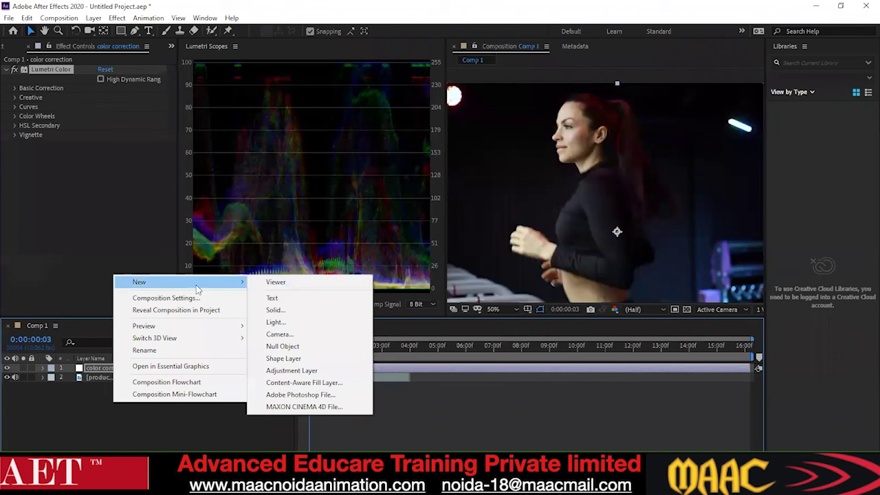
{"action": "left_click", "coordinate": [291, 371]}
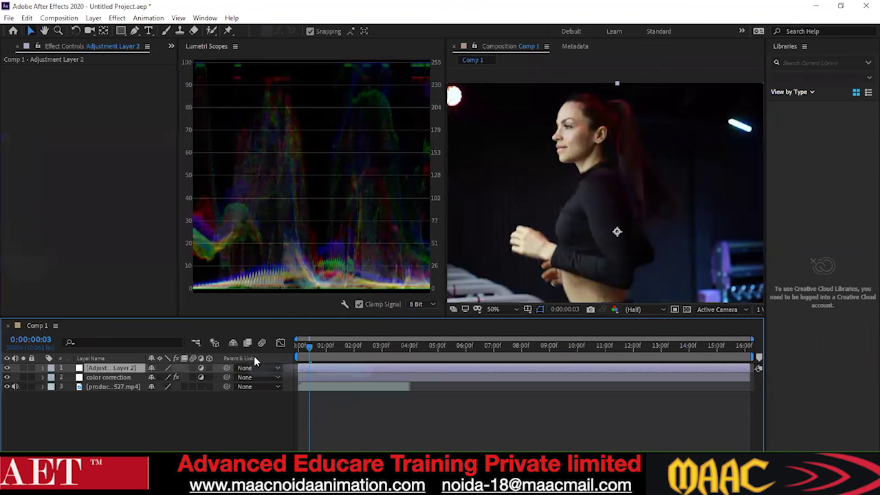
{"action": "right_click", "coordinate": [101, 370]}
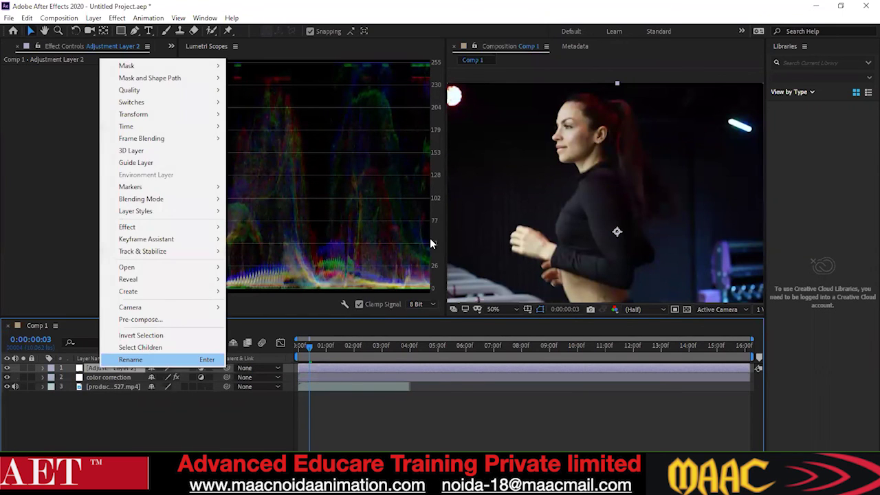
{"action": "key", "text": "Return"}
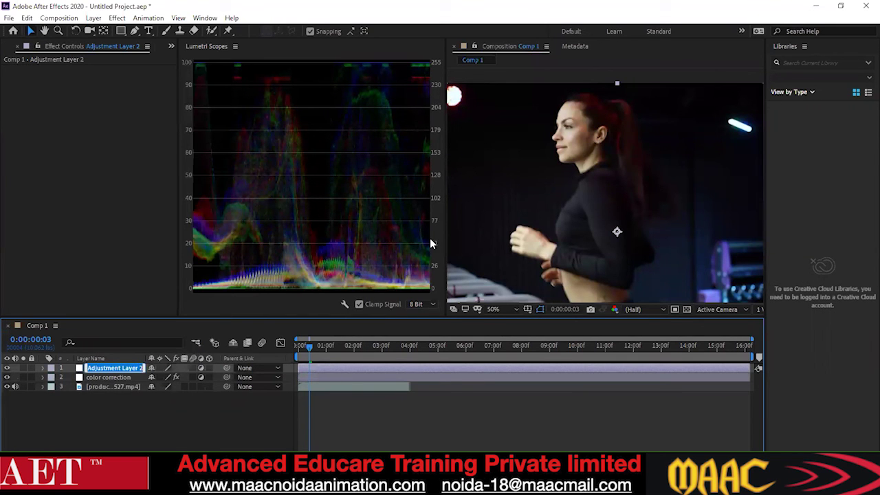
{"action": "key", "text": "BackSpace"}
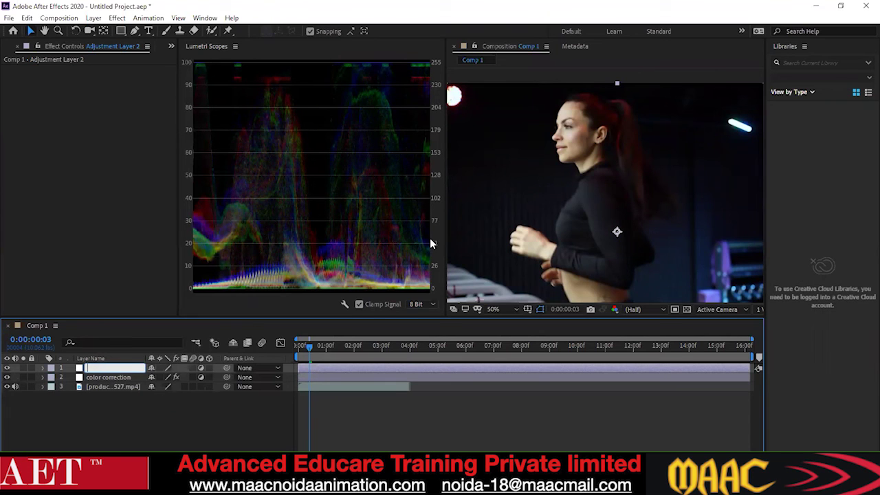
{"action": "type", "text": "skin tone"}
{"action": "key", "text": "Return"}
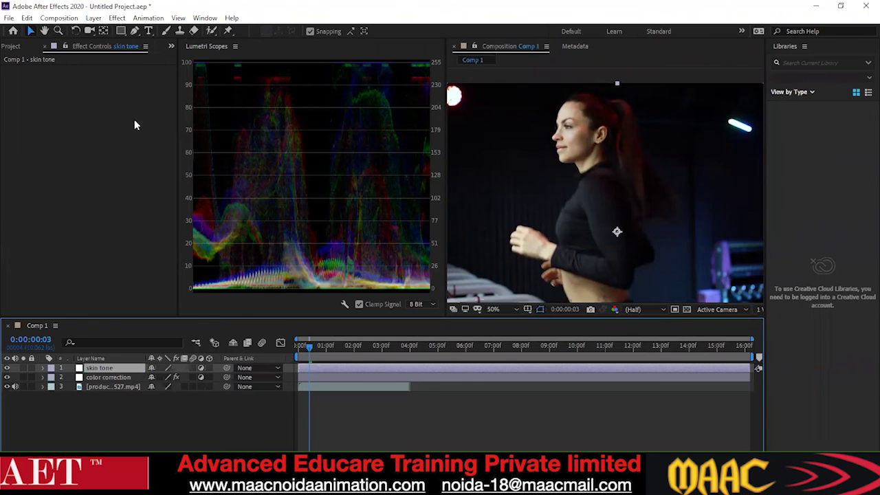
Step: Apply the Lumetri Color effect to the skin tone adjustment layer
{"action": "key", "text": "alt+a"}
{"action": "key", "text": "Left"}
{"action": "mouse_move", "coordinate": [213, 146]}
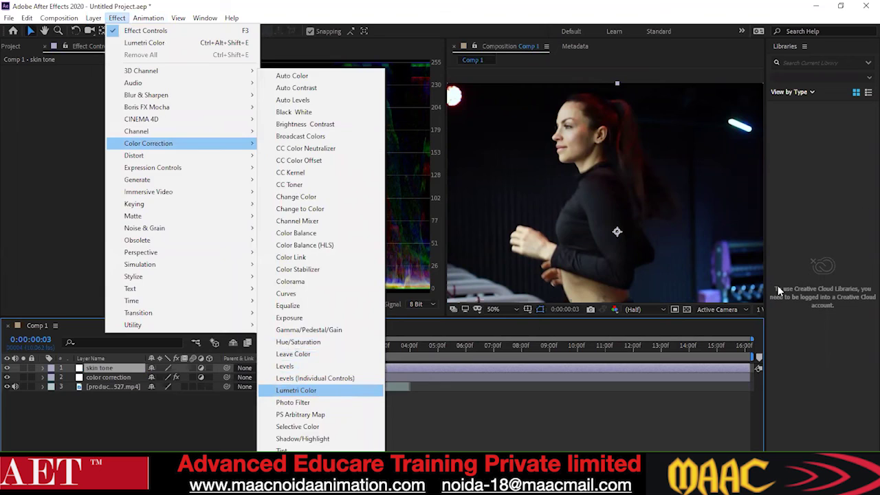
{"action": "key", "text": "Return"}
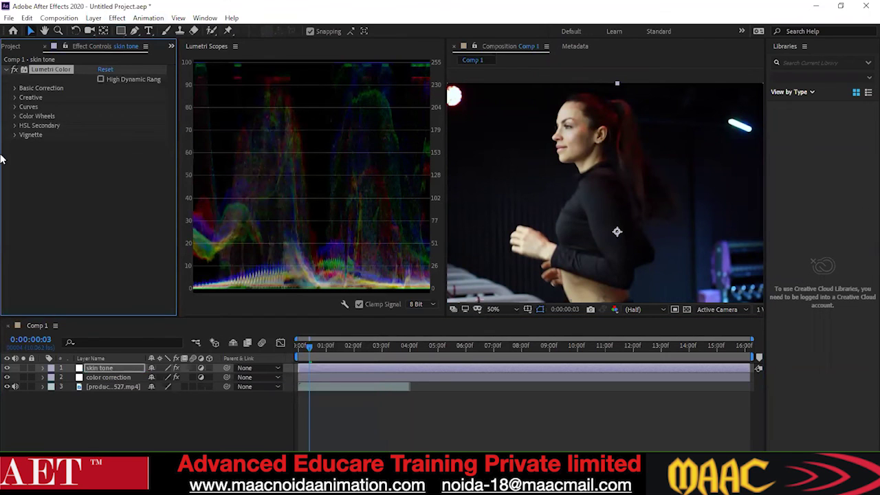
Step: Key the skin in HSL Secondary, sampling the set color from the runner's hand and the added color from her face
{"action": "left_click", "coordinate": [14, 126]}
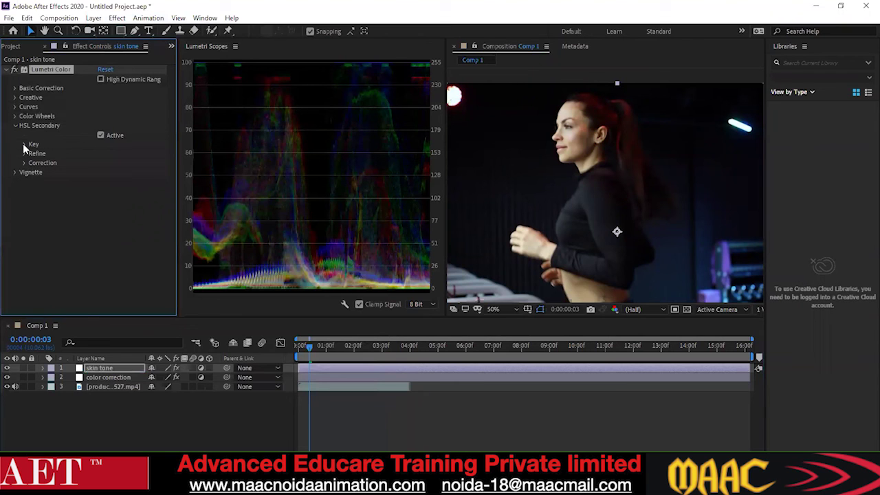
{"action": "left_click", "coordinate": [24, 144]}
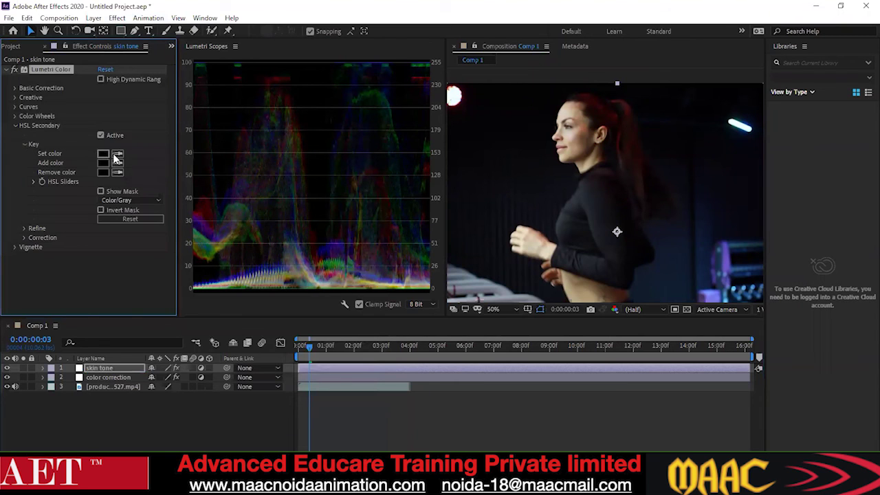
{"action": "left_click", "coordinate": [119, 151]}
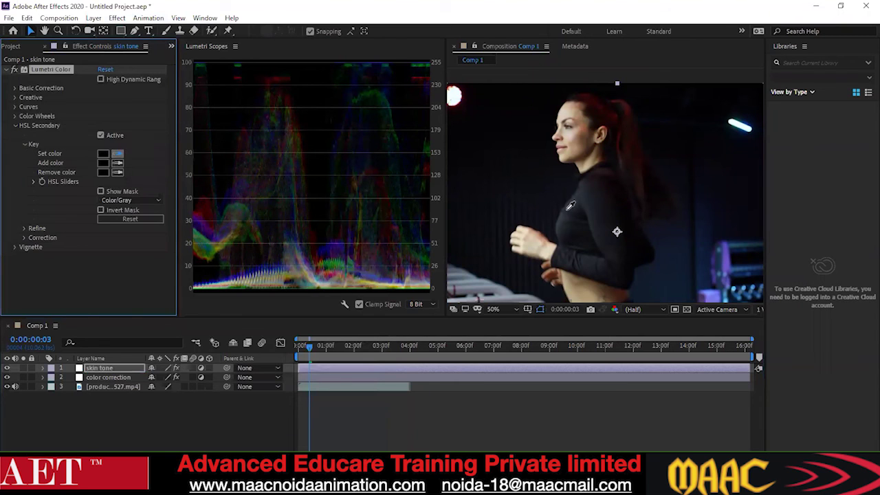
{"action": "left_click", "coordinate": [536, 244]}
{"action": "left_click", "coordinate": [118, 167]}
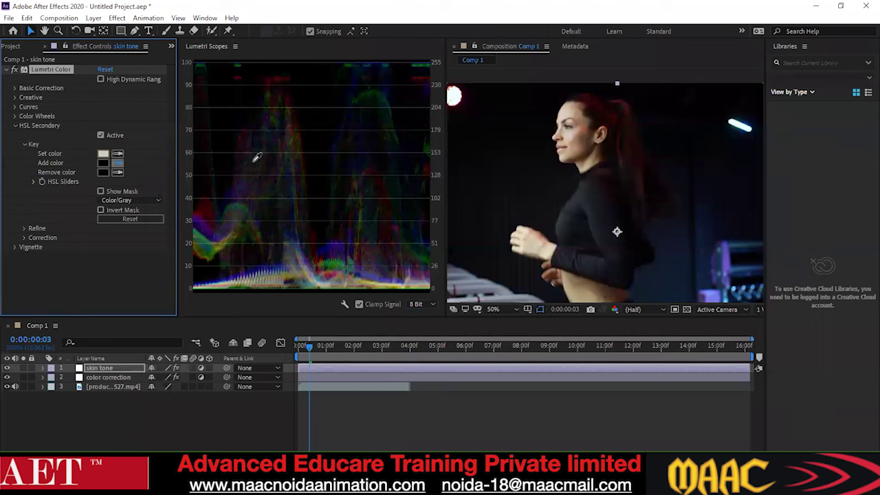
{"action": "left_click", "coordinate": [583, 130]}
Step: Refine the HSL Secondary skin key with Denoise 24.0 and Blur 0.5
{"action": "left_click", "coordinate": [23, 229]}
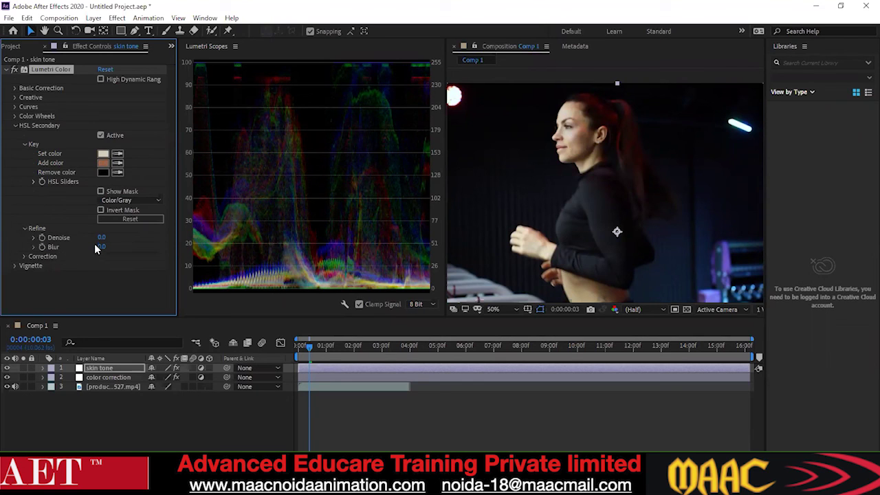
{"action": "left_click_drag", "start_coordinate": [103, 237], "coordinate": [534, 155]}
{"action": "scroll", "coordinate": [496, 185], "scroll_direction": "up", "scroll_amount": 4}
{"action": "scroll", "coordinate": [496, 185], "scroll_direction": "down", "scroll_amount": 2}
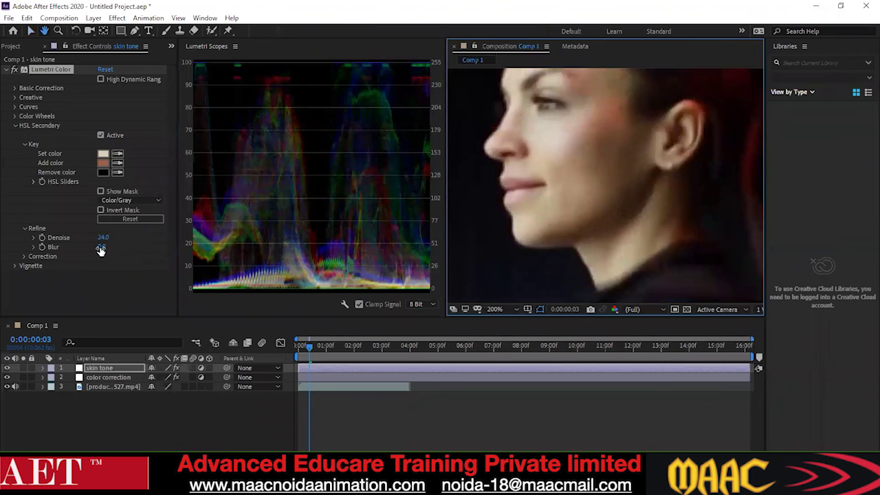
{"action": "left_click", "coordinate": [102, 246]}
{"action": "left_click_drag", "start_coordinate": [103, 248], "coordinate": [103, 249]}
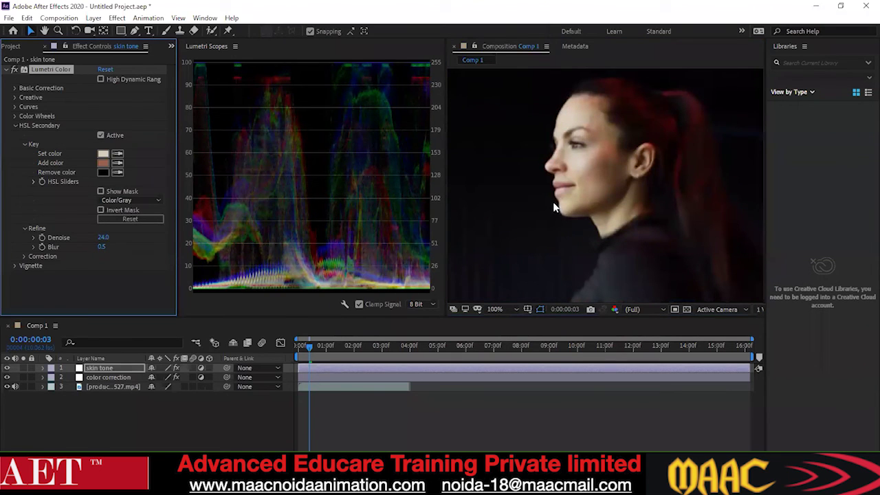
{"action": "scroll", "coordinate": [553, 202], "scroll_direction": "down", "scroll_amount": 4}
{"action": "key", "text": "period"}
{"action": "key", "text": "period"}
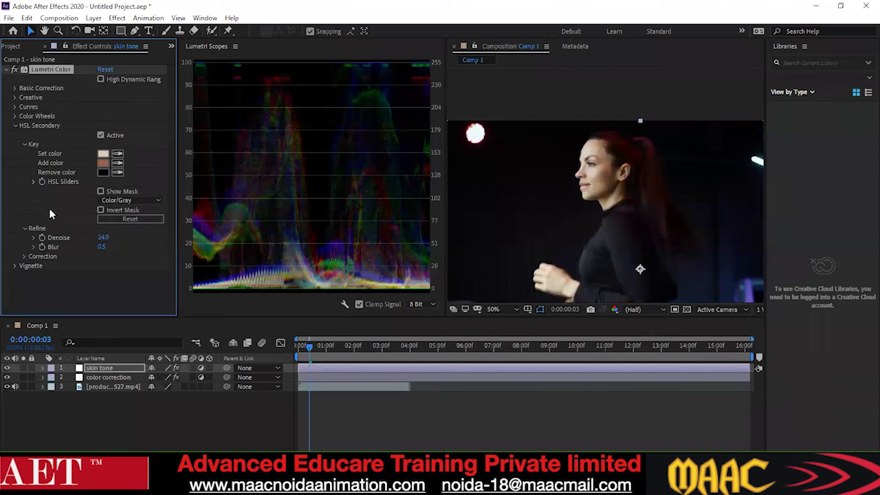
Step: Show the HSL Secondary mask in Color/Gray, examine the keyed face, hand and waist against the footage, and hide it again
{"action": "left_click", "coordinate": [16, 116]}
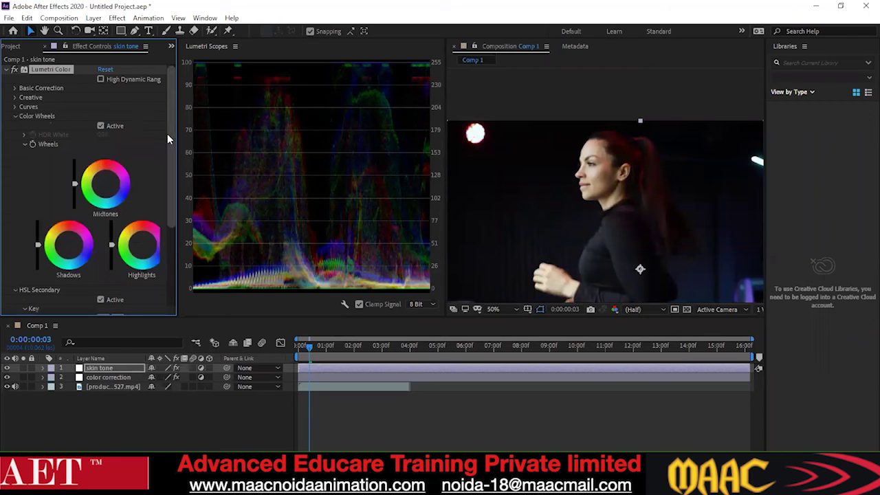
{"action": "left_click", "coordinate": [17, 116]}
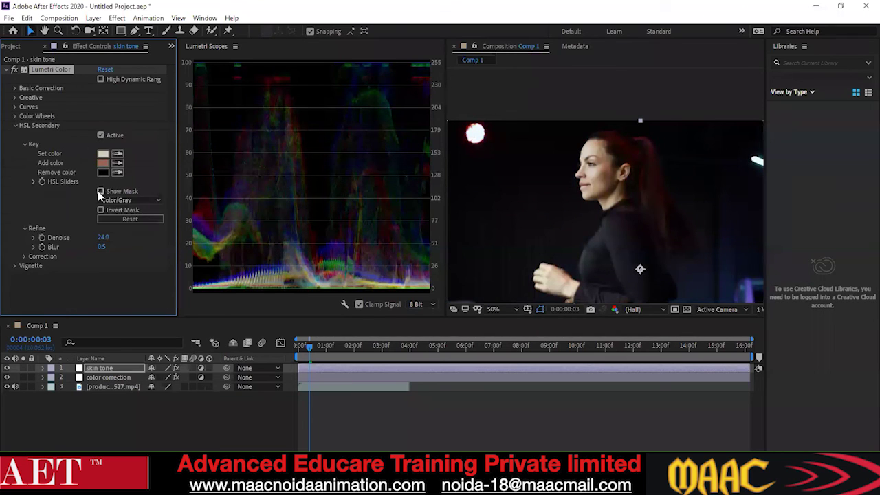
{"action": "left_click", "coordinate": [100, 191]}
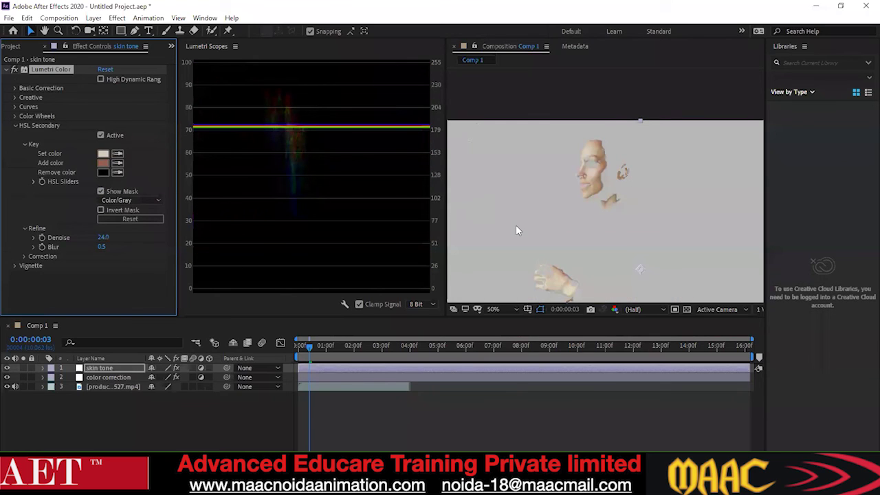
{"action": "scroll", "coordinate": [621, 238], "scroll_direction": "down", "scroll_amount": 4}
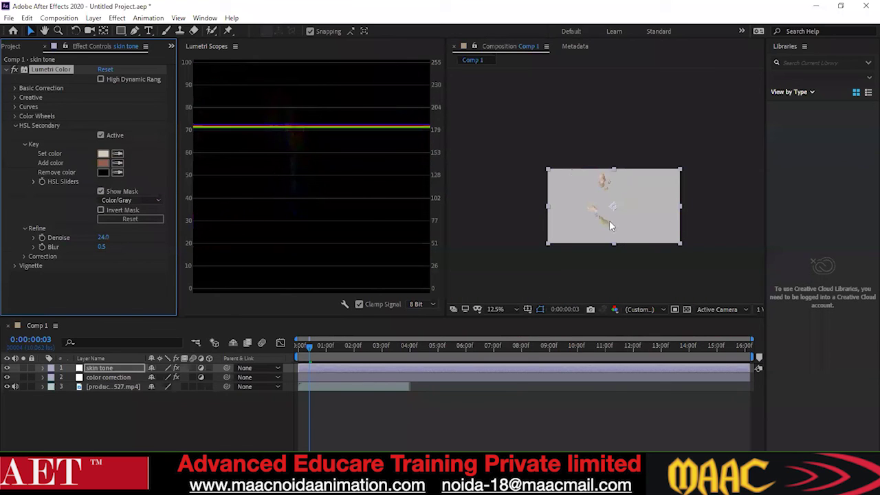
{"action": "scroll", "coordinate": [593, 218], "scroll_direction": "up", "scroll_amount": 4}
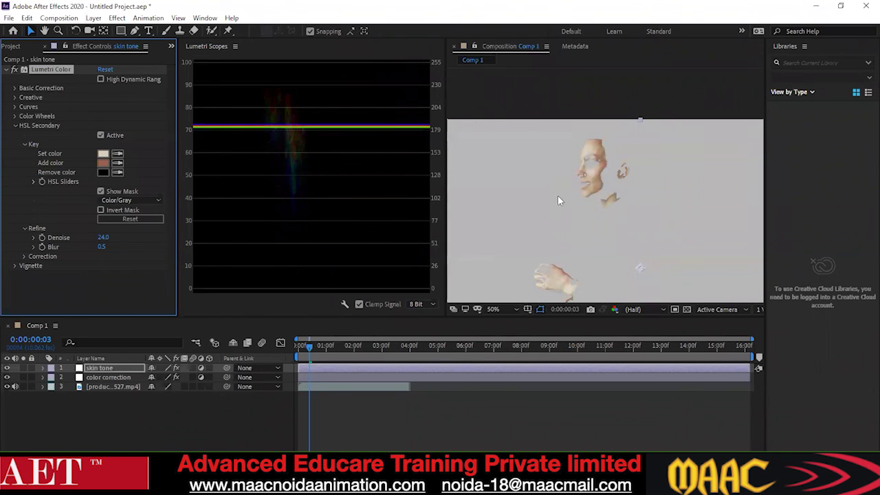
{"action": "scroll", "coordinate": [550, 219], "scroll_direction": "down", "scroll_amount": 3}
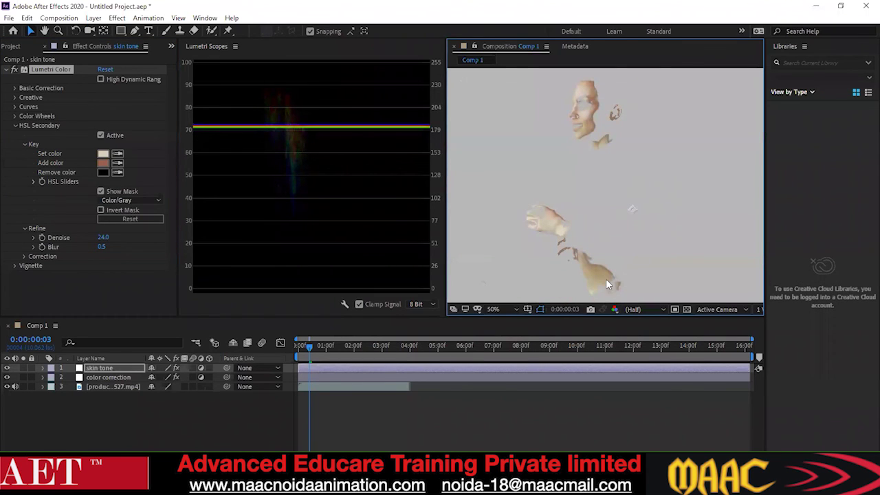
{"action": "scroll", "coordinate": [599, 185], "scroll_direction": "down", "scroll_amount": 2}
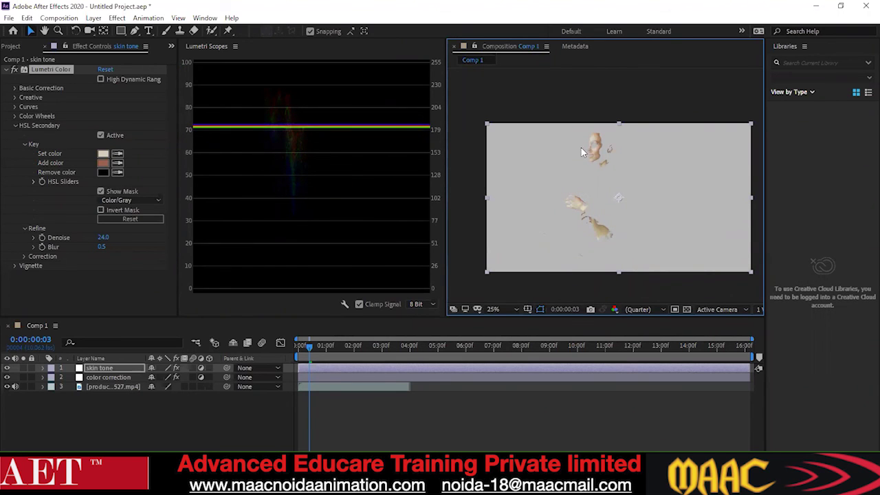
{"action": "left_click", "coordinate": [100, 189]}
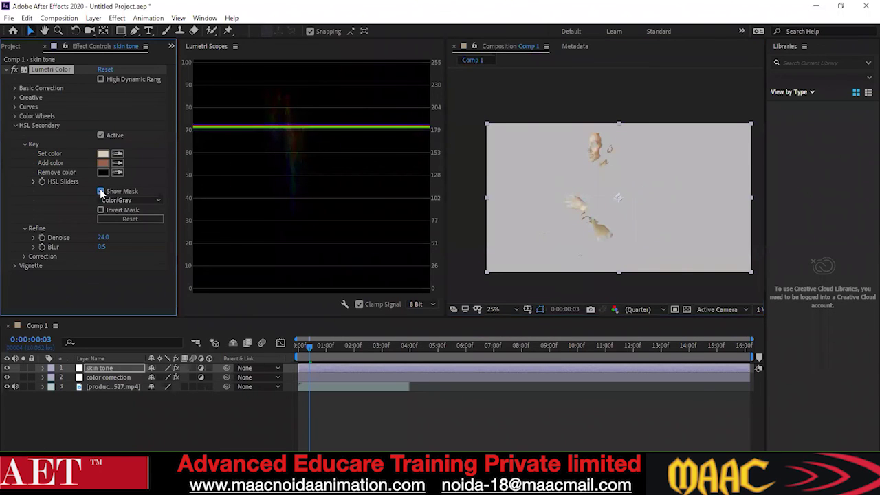
{"action": "left_click", "coordinate": [100, 192]}
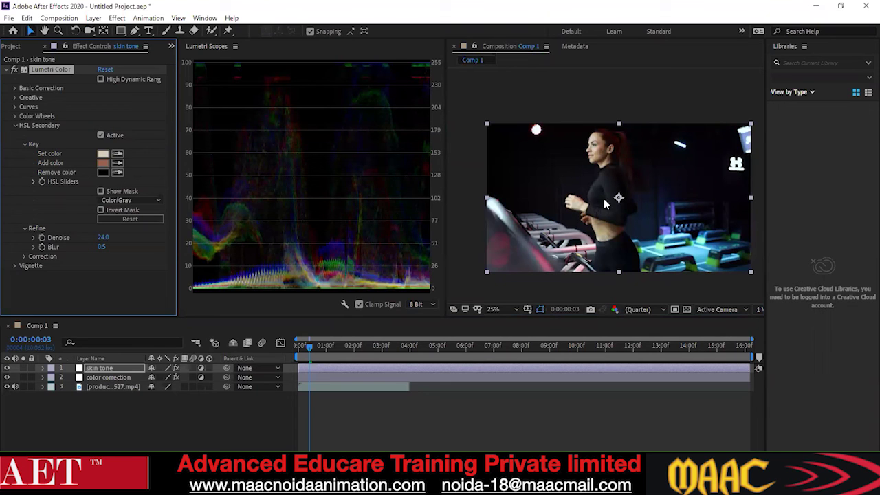
{"action": "left_click", "coordinate": [100, 192]}
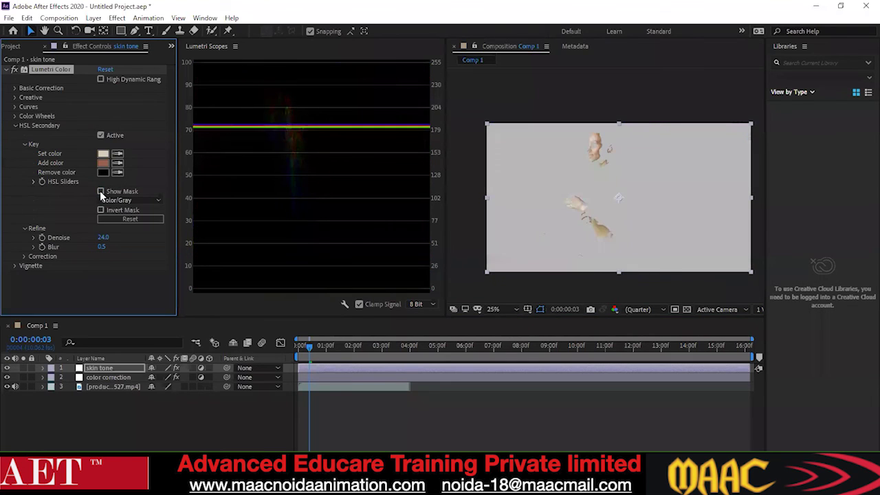
{"action": "left_click", "coordinate": [100, 192]}
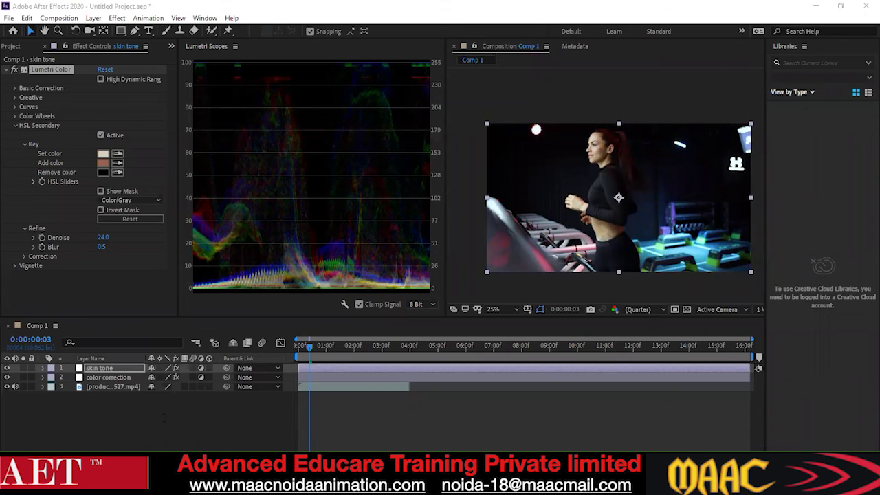
Step: Reselect the skin tone layer and compare its key mask with the normal image at closer range
{"action": "left_click", "coordinate": [164, 418]}
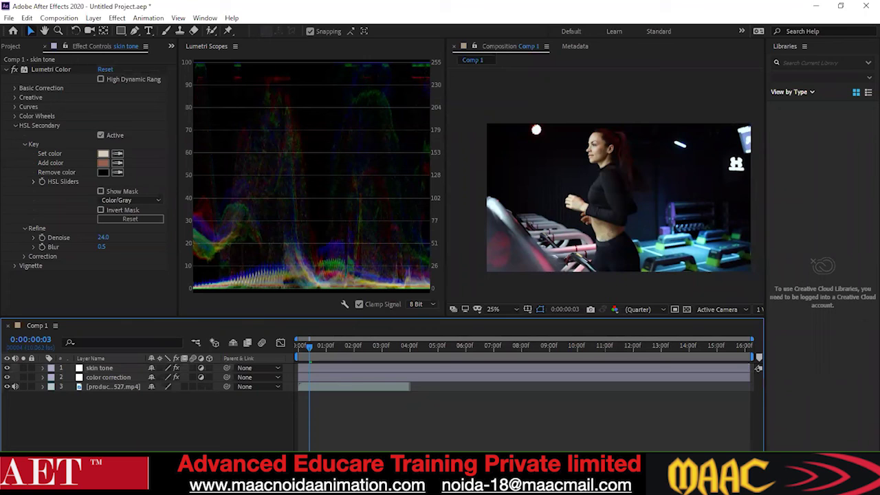
{"action": "left_click", "coordinate": [99, 368]}
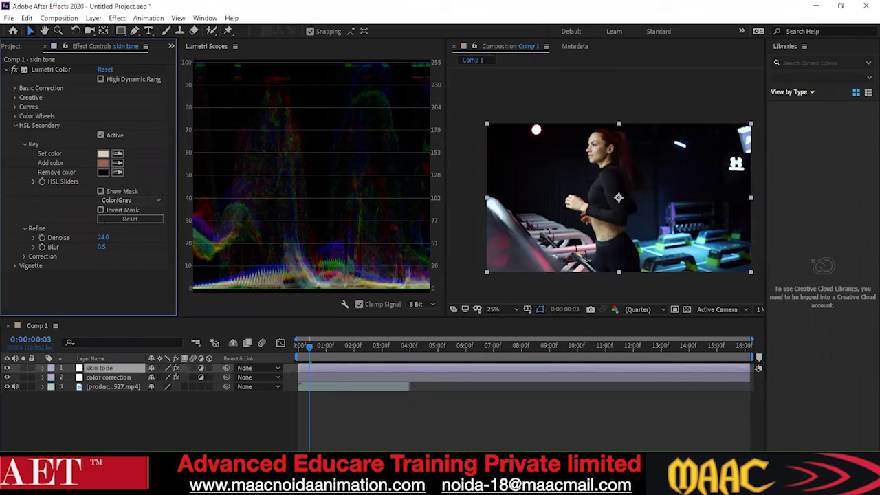
{"action": "left_click", "coordinate": [101, 191]}
{"action": "key", "text": "ctrl+z"}
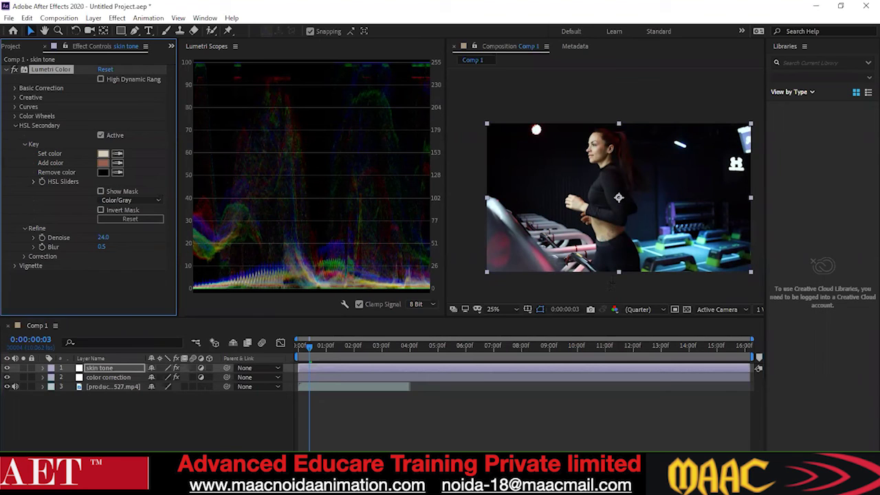
{"action": "key", "text": "period"}
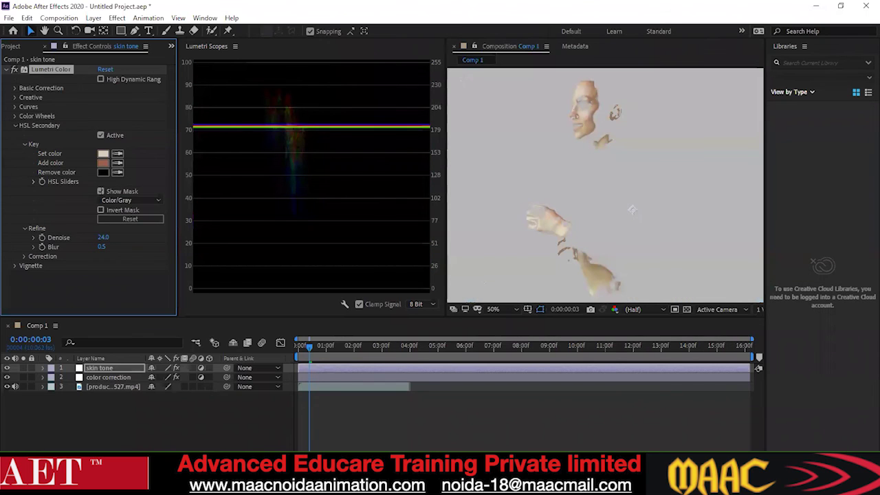
{"action": "left_click", "coordinate": [100, 191]}
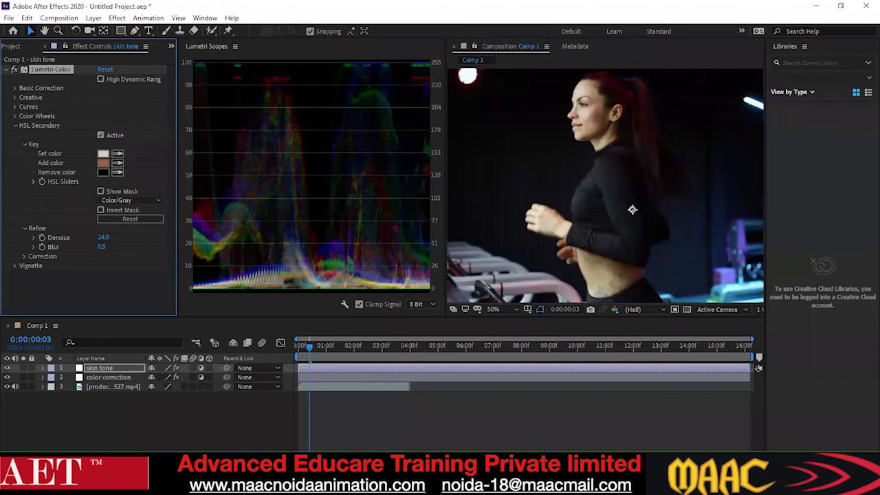
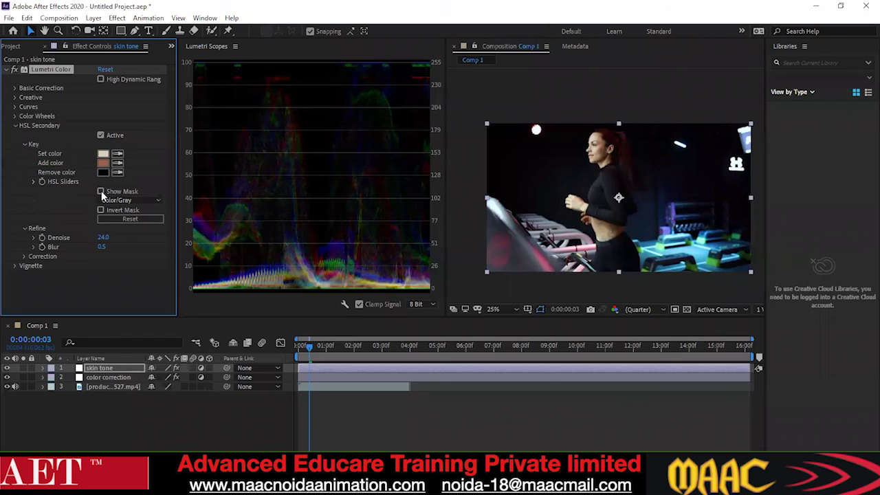
Step: Show the skin mask and refine its edges around the hand with Blur 0.8 and Denoise 30.0
{"action": "left_click", "coordinate": [101, 191]}
{"action": "key", "text": "slash"}
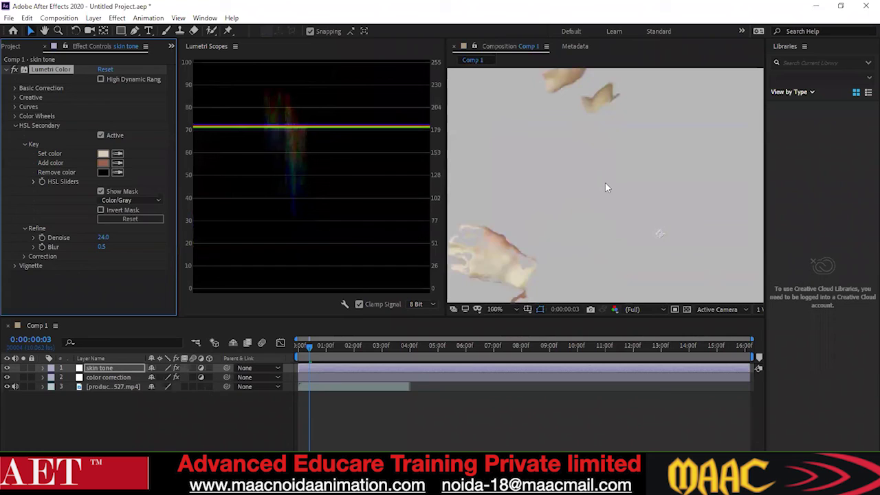
{"action": "left_click_drag", "start_coordinate": [102, 247], "coordinate": [110, 249]}
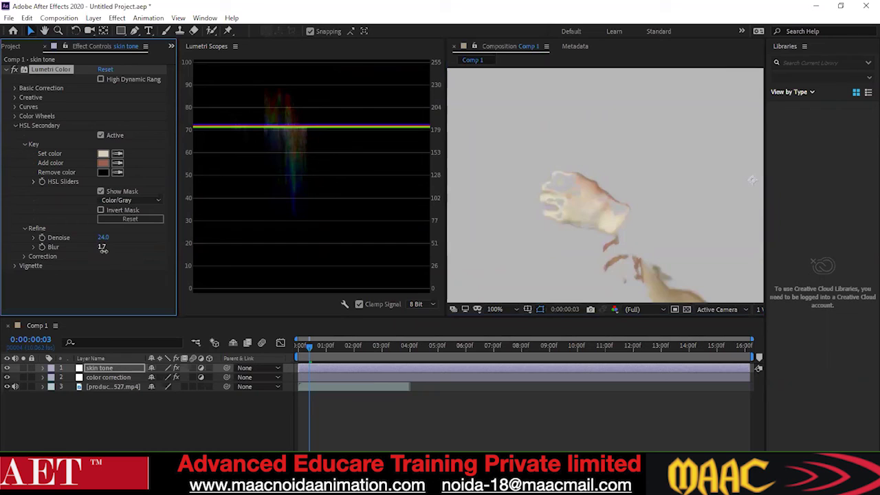
{"action": "left_click_drag", "start_coordinate": [103, 250], "coordinate": [101, 264]}
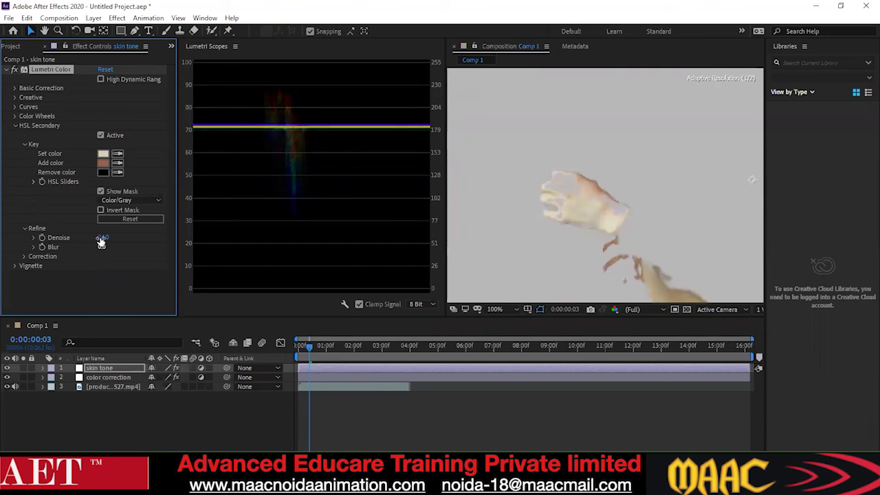
{"action": "left_click_drag", "start_coordinate": [101, 241], "coordinate": [103, 238]}
{"action": "key", "text": "comma"}
{"action": "key", "text": "comma"}
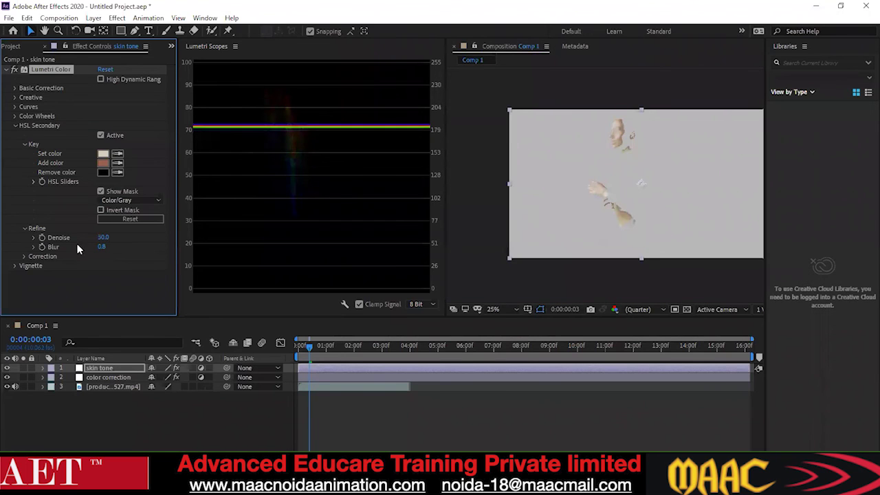
Step: Hide the HSL Secondary mask on the skin tone layer and expand its Color Wheels settings
{"action": "left_click", "coordinate": [15, 116]}
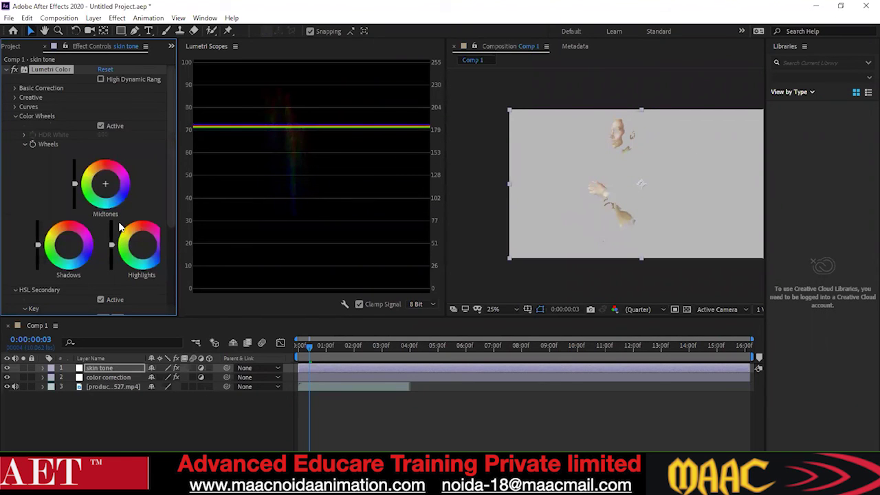
{"action": "left_click", "coordinate": [16, 116]}
{"action": "left_click", "coordinate": [99, 191]}
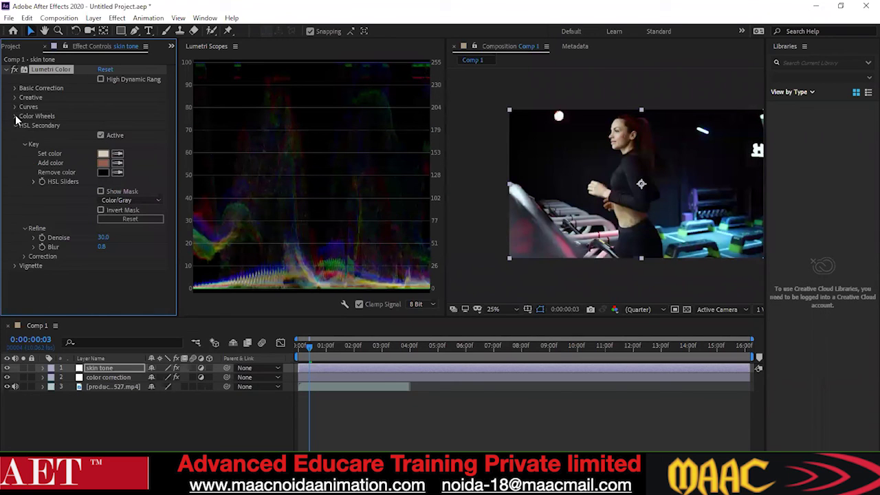
{"action": "left_click", "coordinate": [16, 117]}
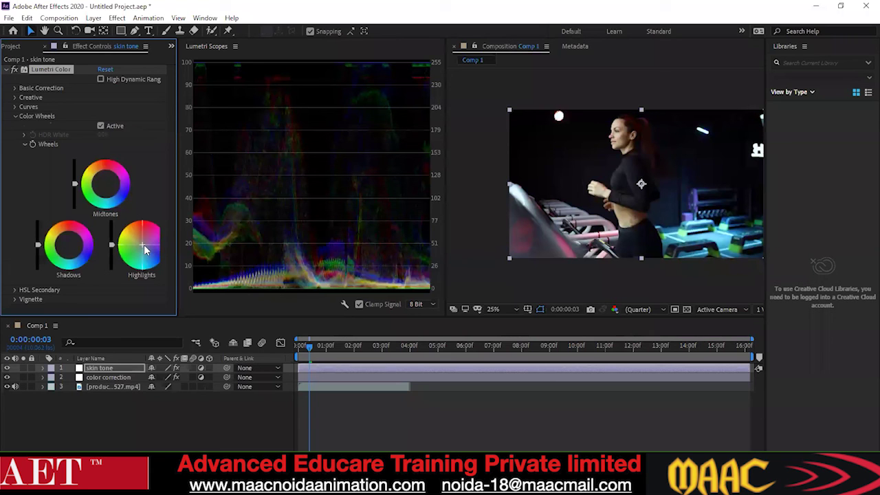
Step: Shift the skin tone layer's Highlights wheel toward yellow-green, checking the tint on the runner and the whole frame
{"action": "scroll", "coordinate": [608, 135], "scroll_direction": "up", "scroll_amount": 1}
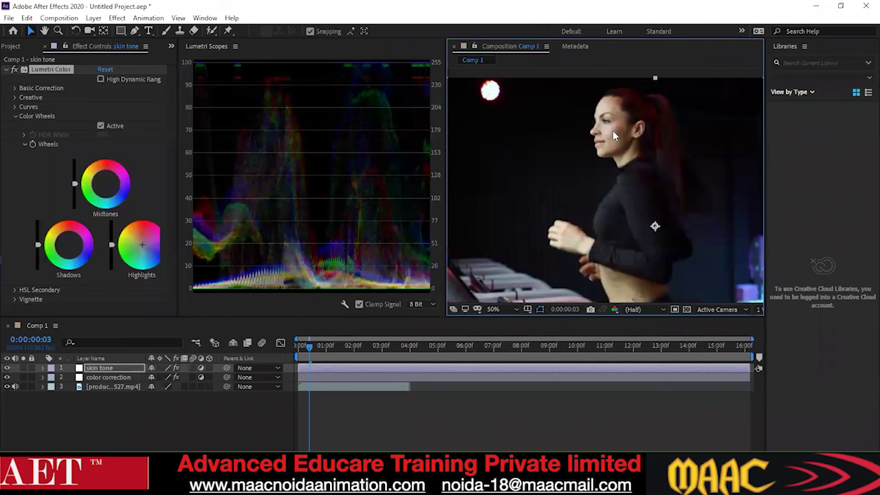
{"action": "left_click_drag", "start_coordinate": [599, 200], "coordinate": [592, 159]}
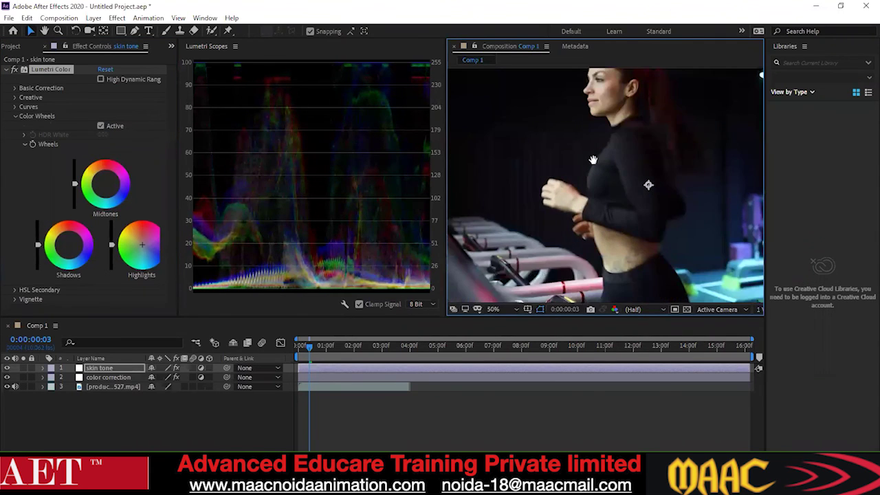
{"action": "scroll", "coordinate": [592, 159], "scroll_direction": "up", "scroll_amount": 2}
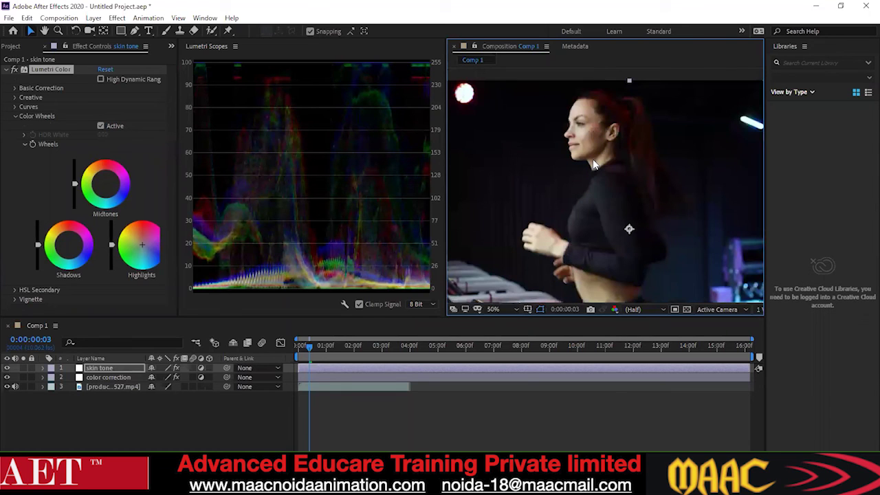
{"action": "scroll", "coordinate": [594, 164], "scroll_direction": "up", "scroll_amount": 1}
{"action": "left_click", "coordinate": [144, 254]}
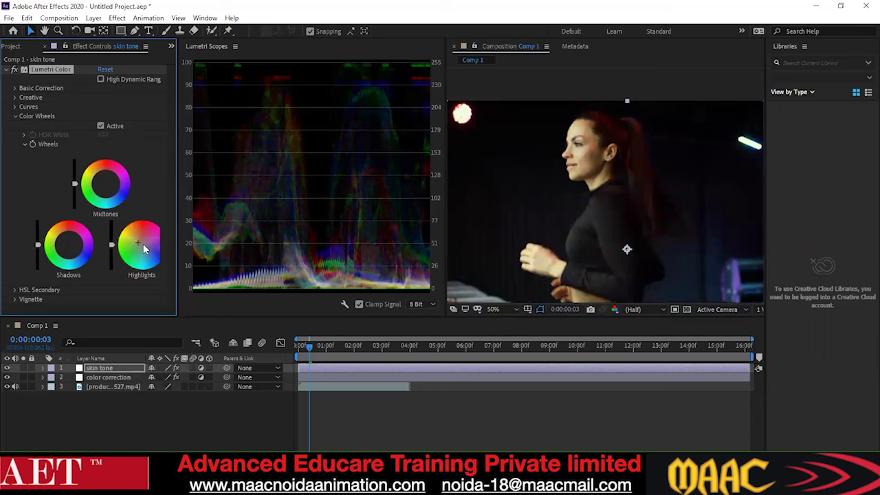
{"action": "double_click", "coordinate": [146, 260]}
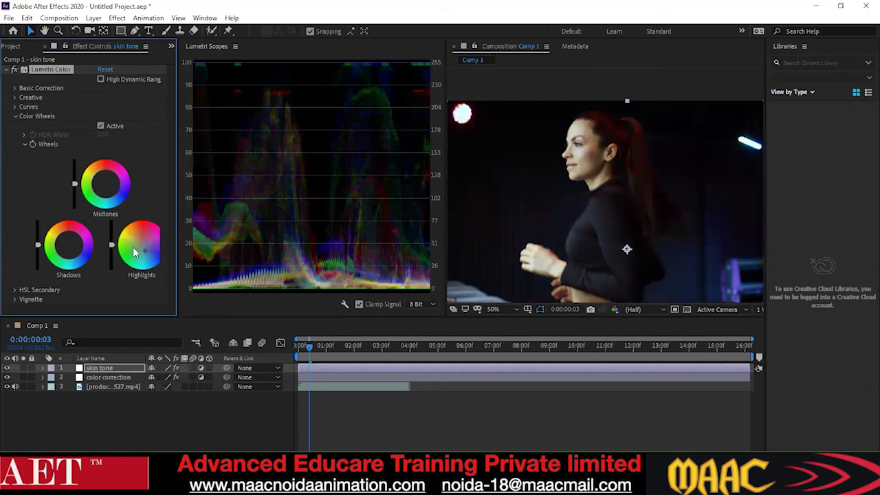
{"action": "left_click_drag", "start_coordinate": [135, 252], "coordinate": [136, 247]}
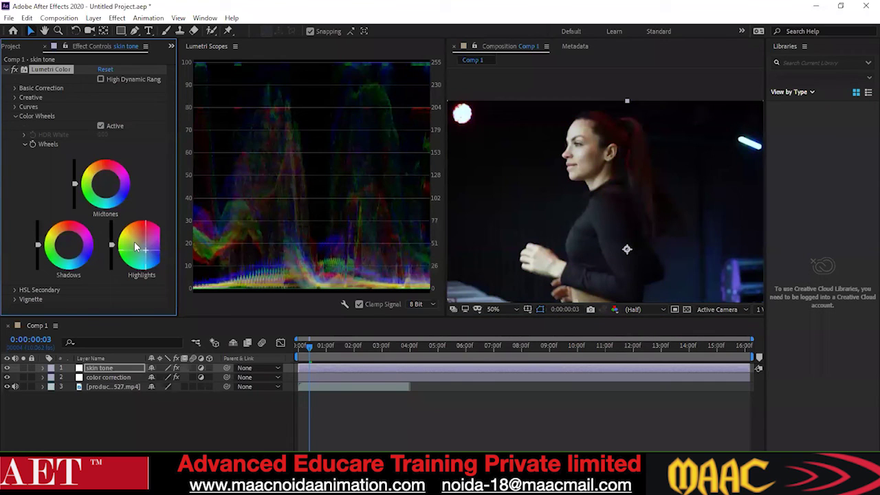
{"action": "scroll", "coordinate": [561, 172], "scroll_direction": "down", "scroll_amount": 4}
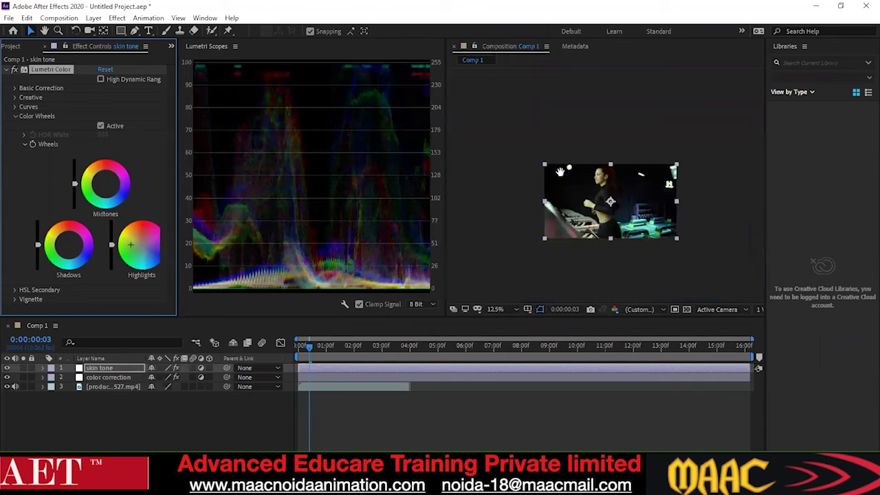
{"action": "scroll", "coordinate": [560, 171], "scroll_direction": "up", "scroll_amount": 2}
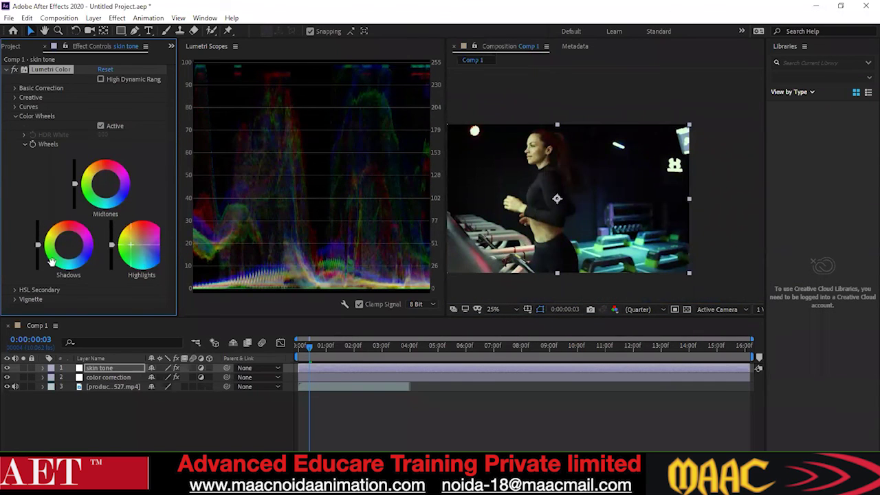
Step: Look over the skin tone layer's Vignette settings and return to its Color Wheels
{"action": "left_click", "coordinate": [14, 300]}
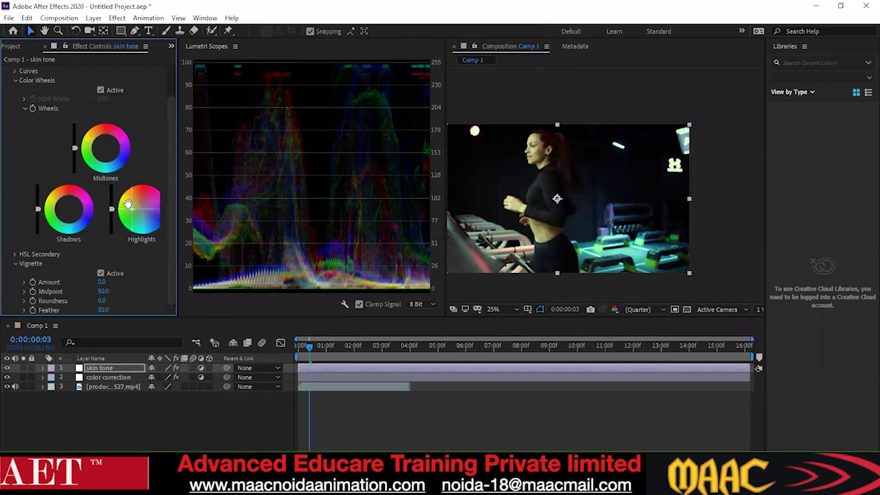
{"action": "scroll", "coordinate": [15, 95], "scroll_direction": "up", "scroll_amount": 2}
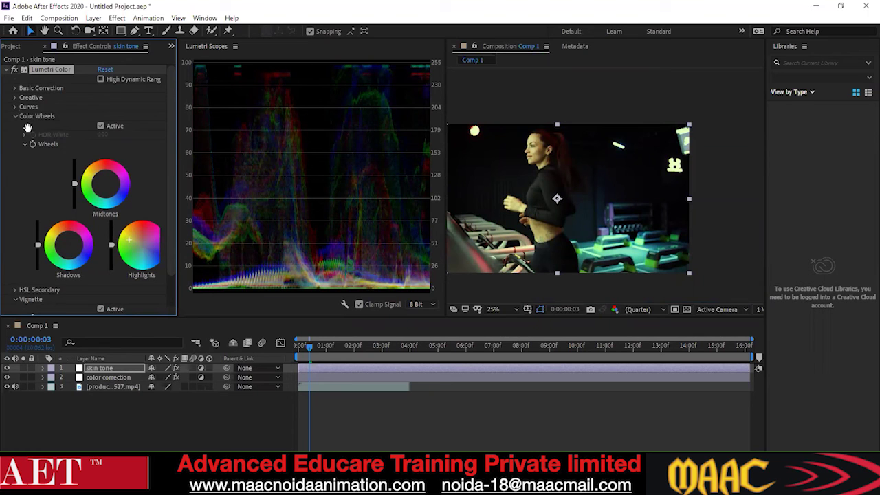
{"action": "left_click", "coordinate": [16, 115]}
{"action": "left_click", "coordinate": [16, 116]}
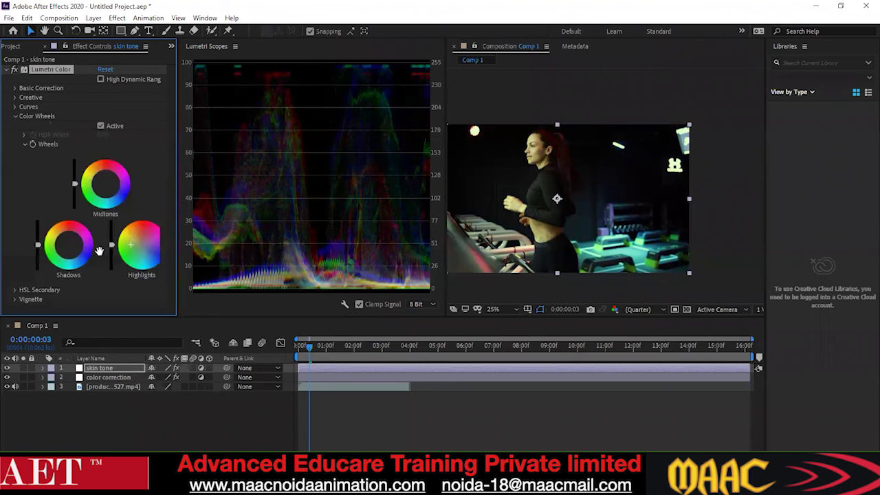
Step: Compare the image with the Color Wheels correction off and on, collapse the section and inspect the runner at closer range
{"action": "left_click", "coordinate": [101, 126]}
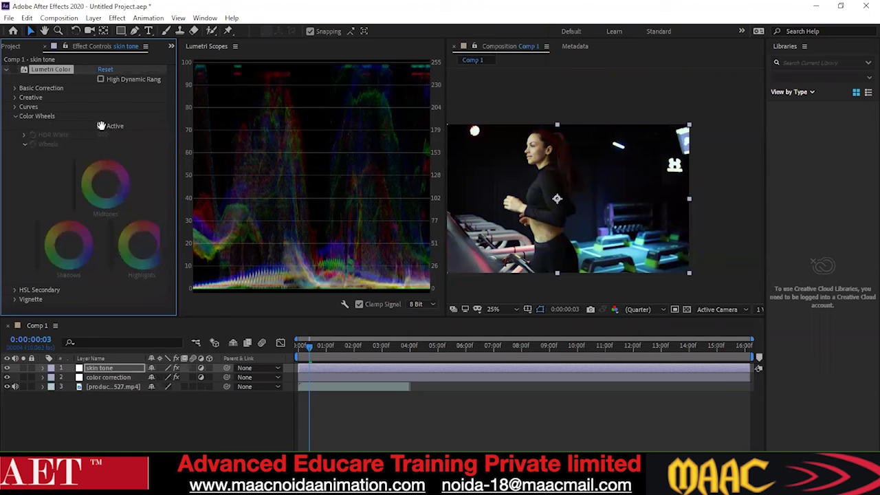
{"action": "left_click", "coordinate": [101, 126]}
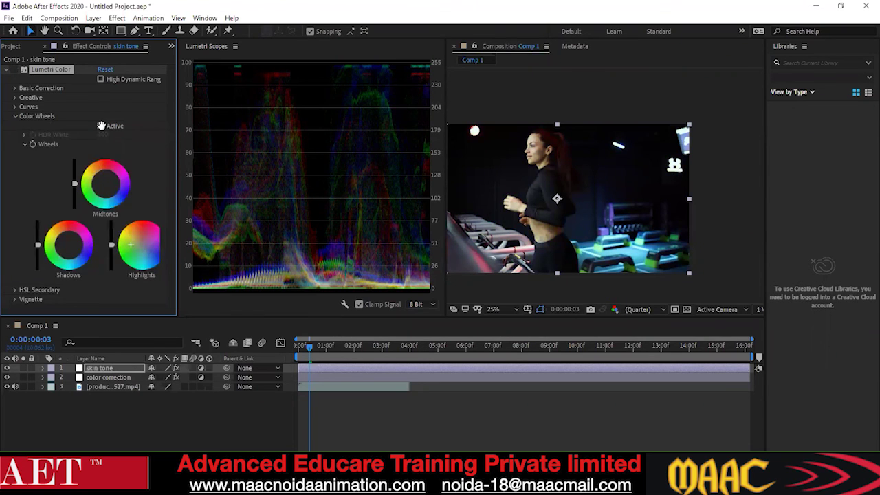
{"action": "left_click", "coordinate": [15, 115]}
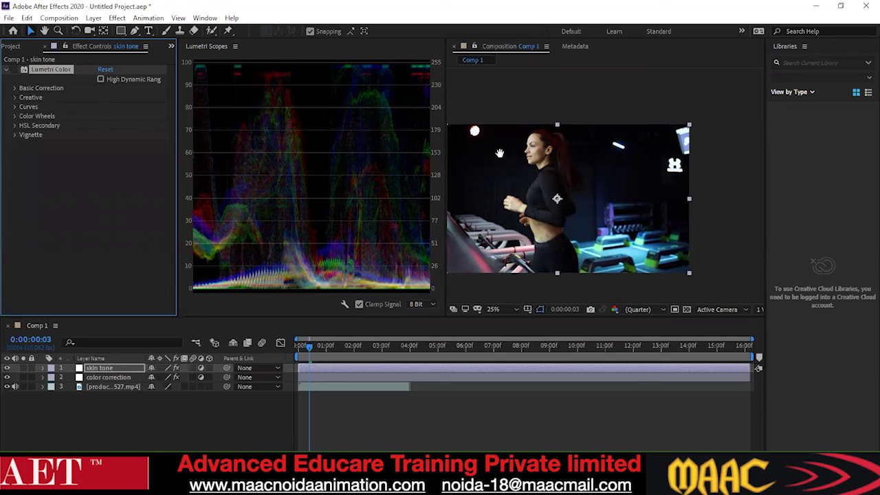
{"action": "scroll", "coordinate": [516, 169], "scroll_direction": "up", "scroll_amount": 2}
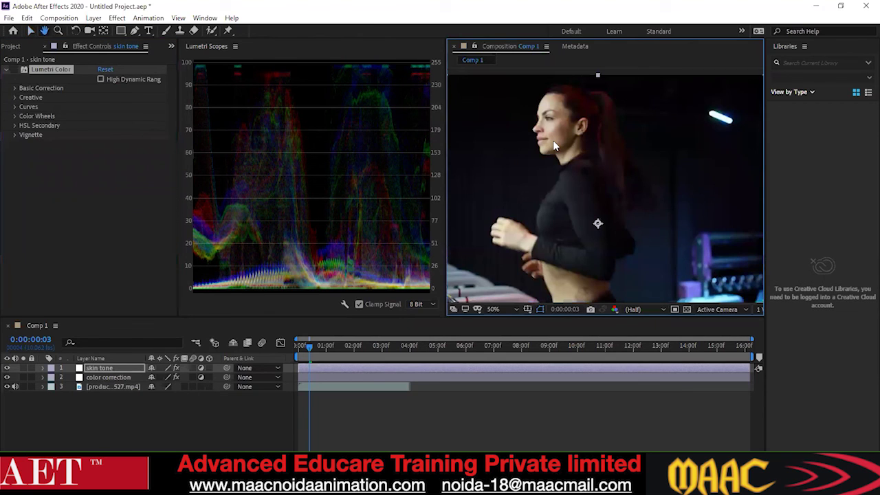
Step: Examine the Basic Correction, Color Wheels and Creative settings of the skin tone layer's Lumetri Color effect with the footage at 100%
{"action": "key", "text": "v"}
{"action": "key", "text": "alt+slash"}
{"action": "left_click", "coordinate": [15, 90]}
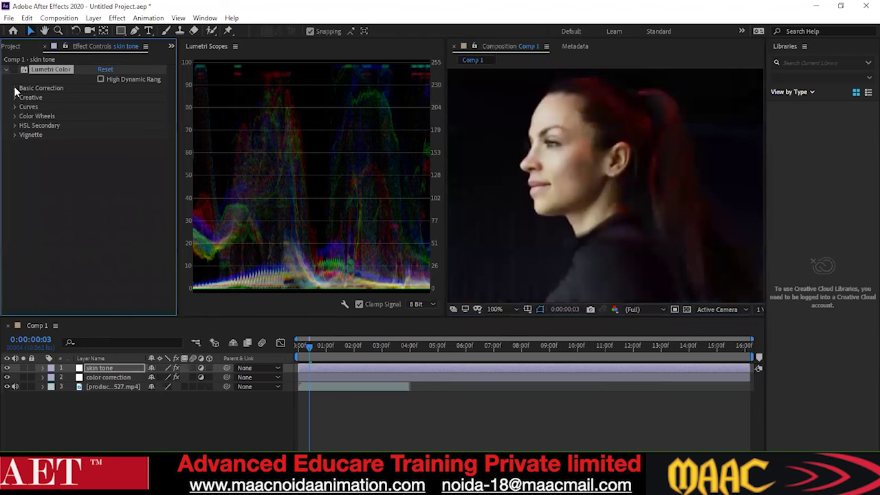
{"action": "left_click", "coordinate": [15, 88]}
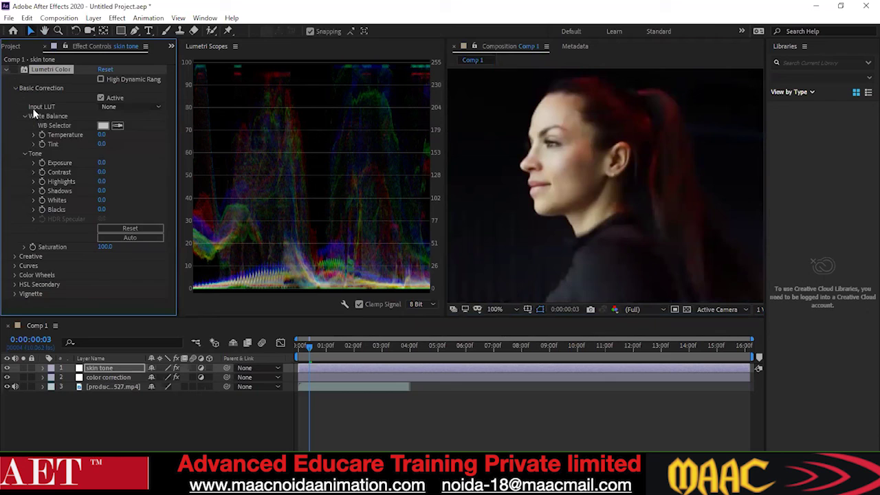
{"action": "left_click", "coordinate": [15, 88]}
{"action": "left_click", "coordinate": [15, 117]}
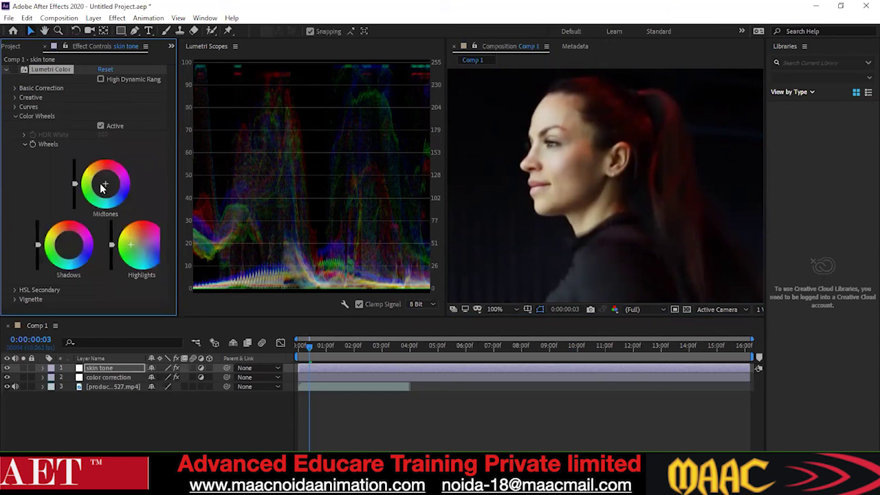
{"action": "left_click", "coordinate": [15, 98]}
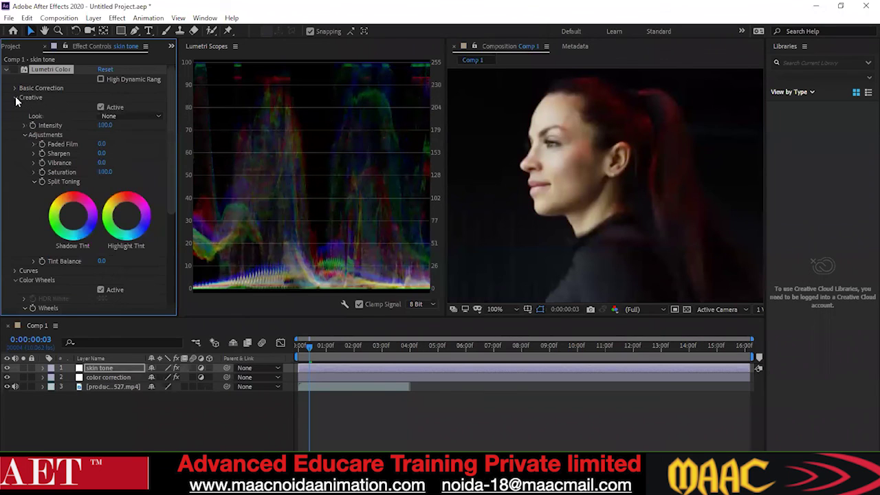
{"action": "left_click", "coordinate": [15, 98]}
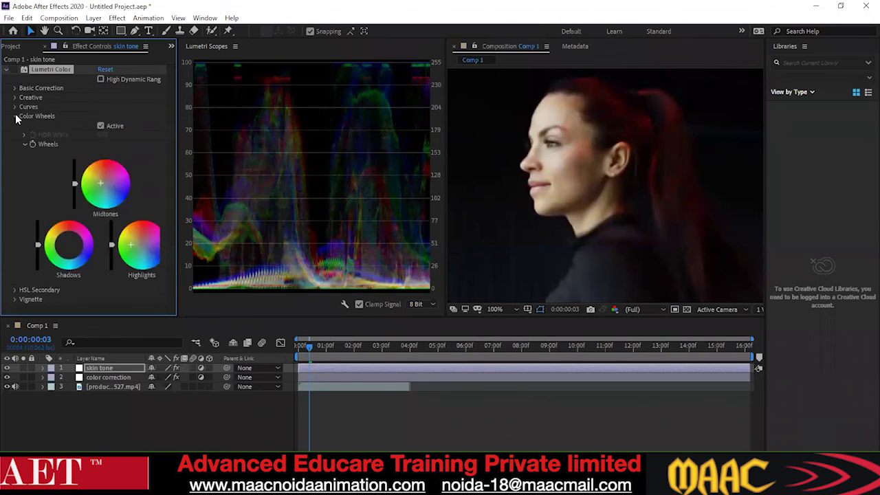
{"action": "left_click", "coordinate": [14, 116]}
Step: Expand the Lumetri effect's HSL Secondary settings, including Correction, and its Vignette settings
{"action": "left_click", "coordinate": [15, 125]}
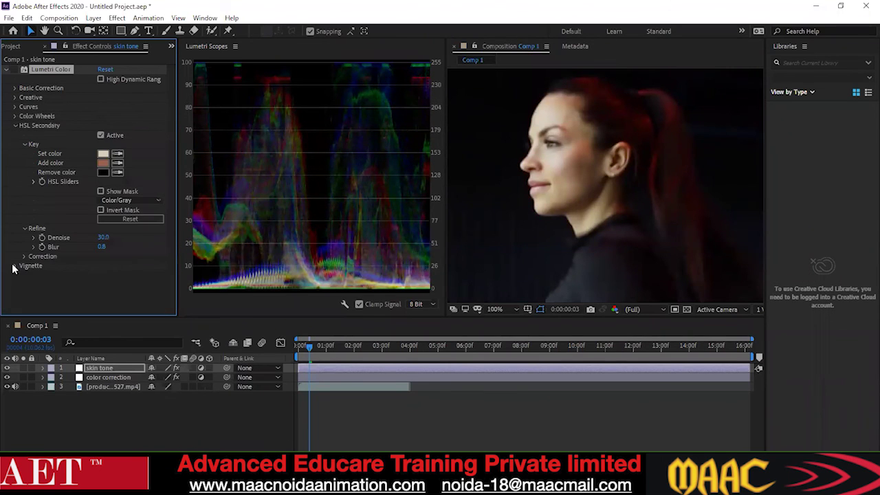
{"action": "left_click", "coordinate": [162, 263]}
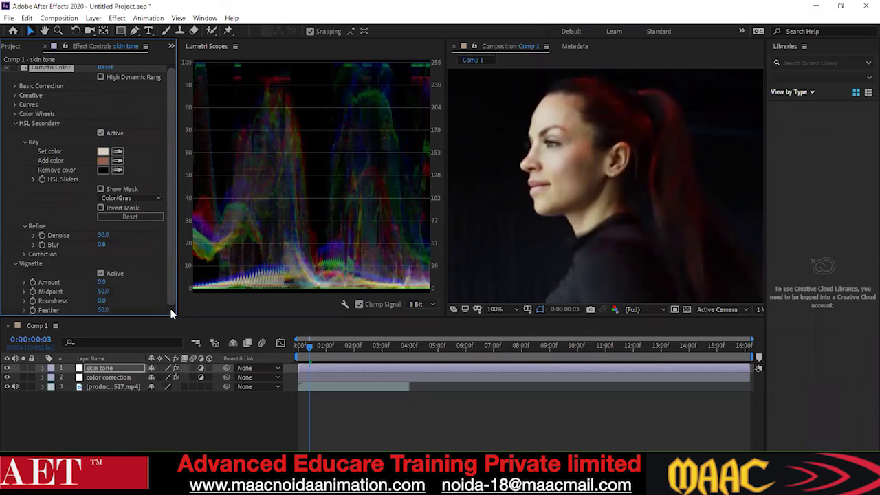
{"action": "left_click", "coordinate": [64, 257]}
{"action": "left_click_drag", "start_coordinate": [169, 249], "coordinate": [173, 302]}
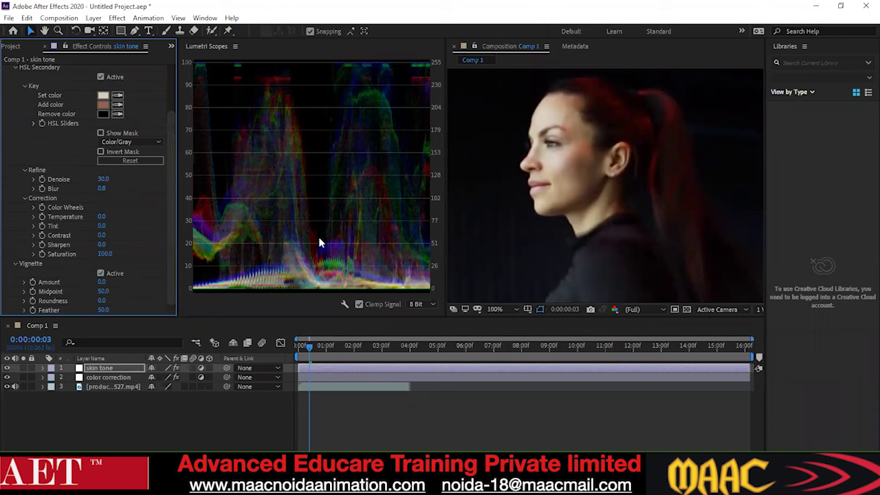
Step: Show the HSL Secondary mask and set the secondary correction's temperature to 44.0
{"action": "left_click", "coordinate": [100, 133]}
{"action": "mouse_move", "coordinate": [102, 218]}
{"action": "left_mouse_down"}
{"action": "mouse_move", "coordinate": [121, 220]}
{"action": "mouse_move", "coordinate": [104, 218]}
{"action": "mouse_move", "coordinate": [115, 216]}
{"action": "left_mouse_up"}
{"action": "scroll", "coordinate": [578, 157], "scroll_direction": "down", "scroll_amount": 2}
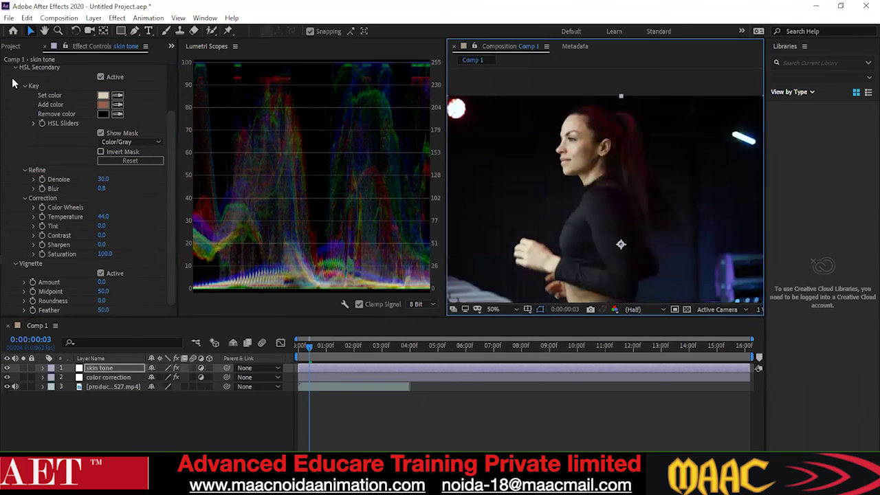
{"action": "scroll", "coordinate": [11, 77], "scroll_direction": "up", "scroll_amount": 2}
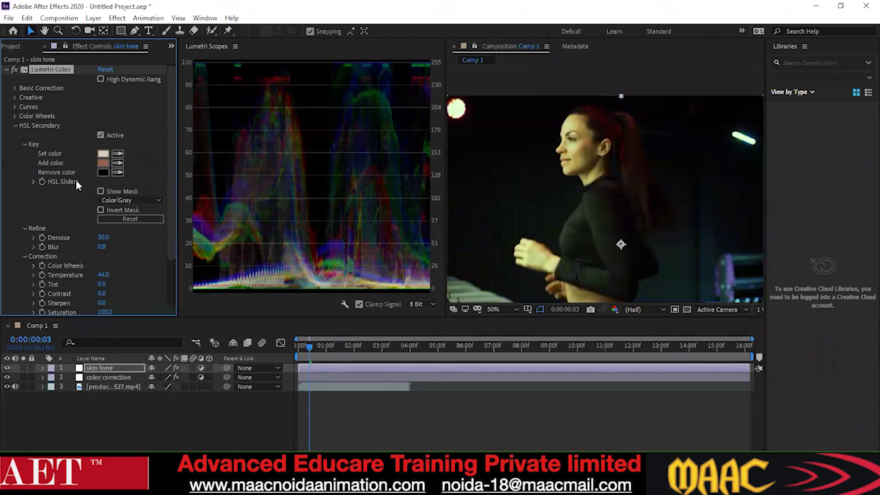
Step: Undo the recent changes to the effect and mask display
{"action": "key", "text": "ctrl+z"}
{"action": "key", "text": "ctrl+z"}
{"action": "key", "text": "ctrl+z"}
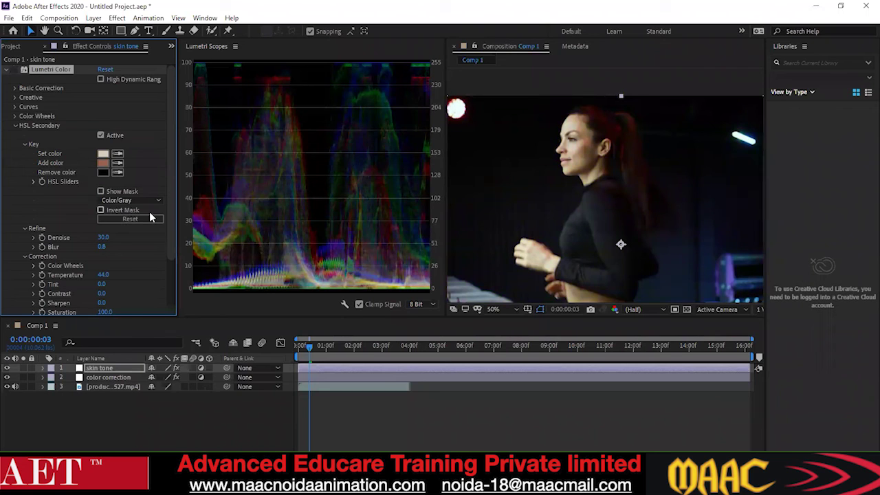
{"action": "key", "text": "ctrl+z"}
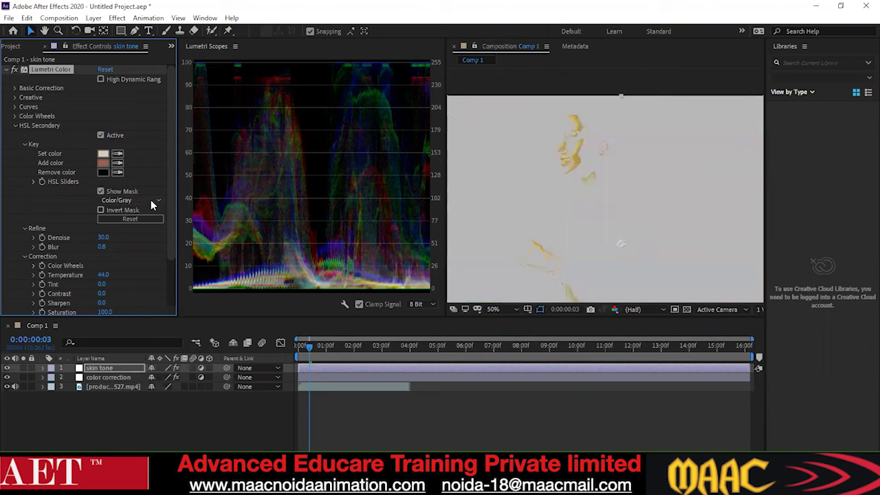
Step: Expand the HSL Sliders of the secondary key and switch the Lumetri effect's display to compare the footage
{"action": "left_click", "coordinate": [148, 199]}
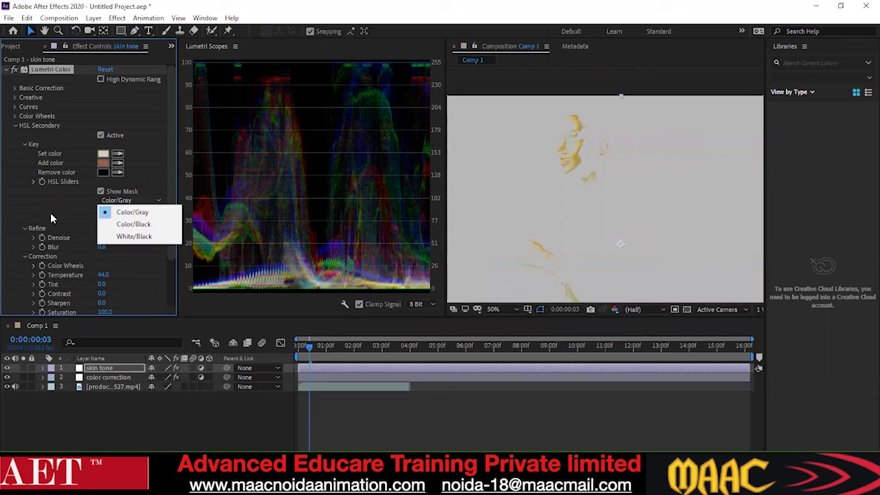
{"action": "left_click", "coordinate": [31, 184]}
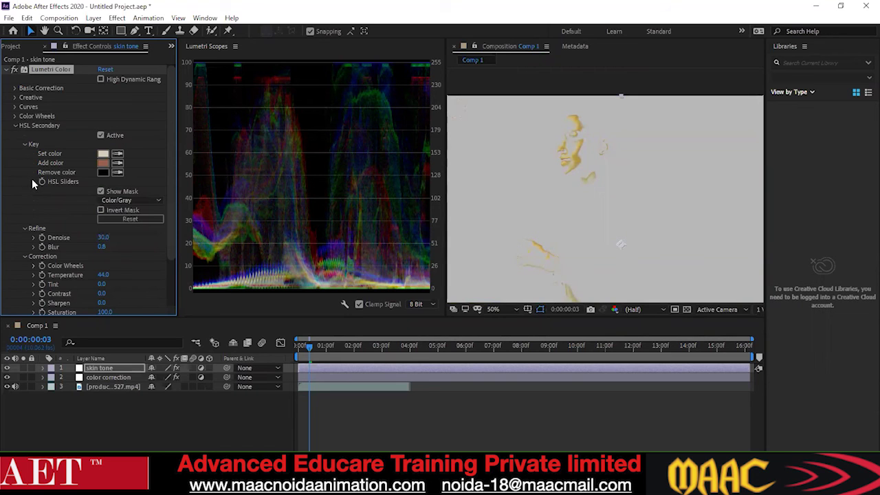
{"action": "left_click", "coordinate": [126, 219]}
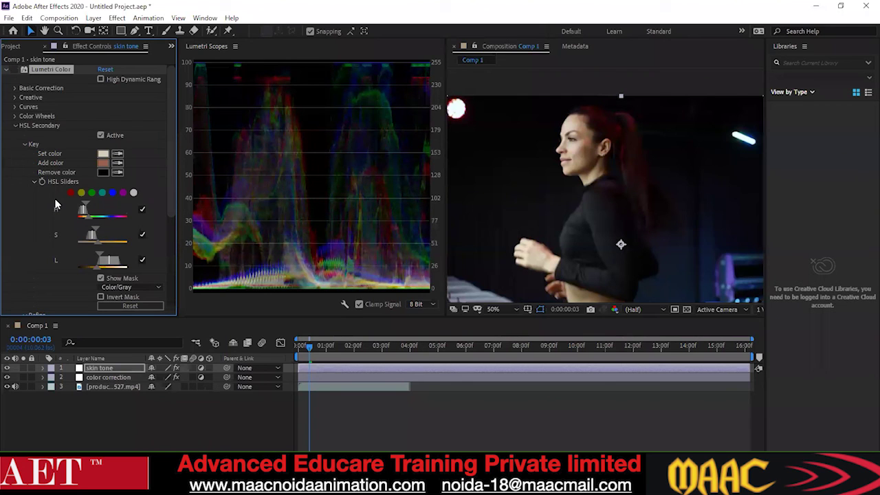
{"action": "key", "text": "ctrl+z"}
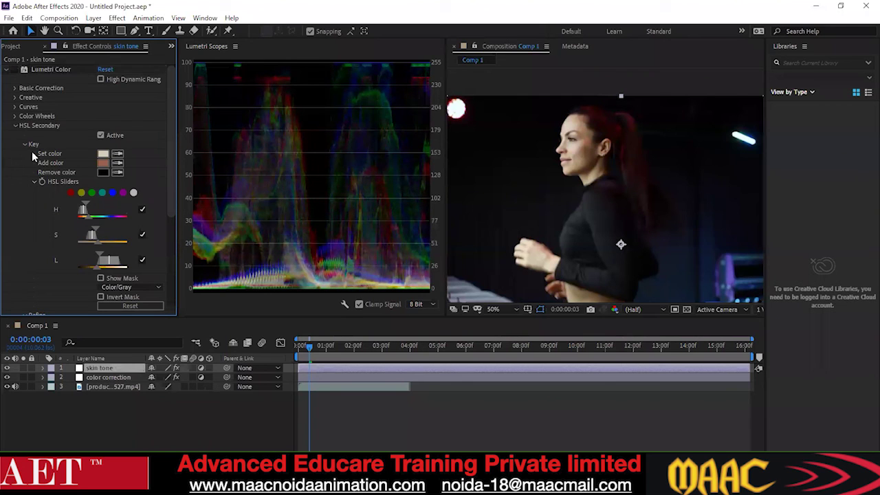
{"action": "left_click", "coordinate": [12, 71]}
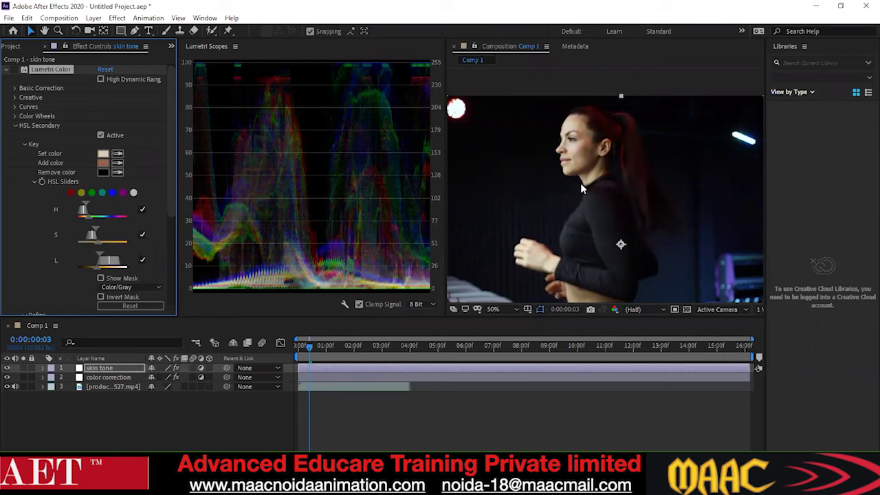
Step: Widen the saturation range of the HSL Secondary key and compare the skin tone with the effect on and off
{"action": "mouse_move", "coordinate": [94, 240]}
{"action": "left_mouse_down"}
{"action": "mouse_move", "coordinate": [117, 232]}
{"action": "mouse_move", "coordinate": [89, 235]}
{"action": "left_mouse_up"}
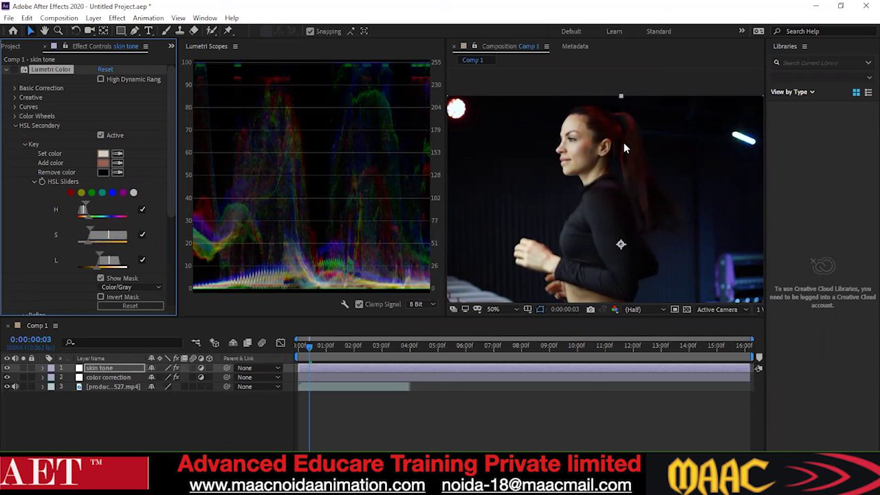
{"action": "left_click_drag", "start_coordinate": [603, 139], "coordinate": [622, 123]}
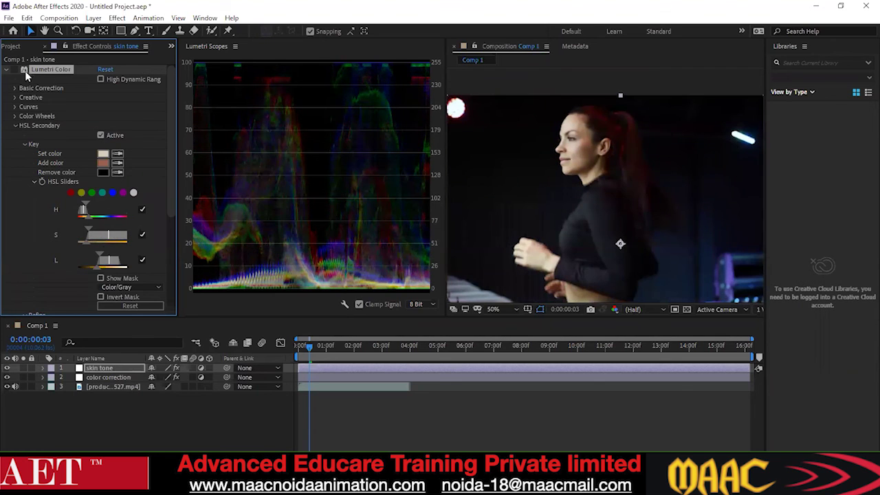
{"action": "left_click", "coordinate": [14, 70]}
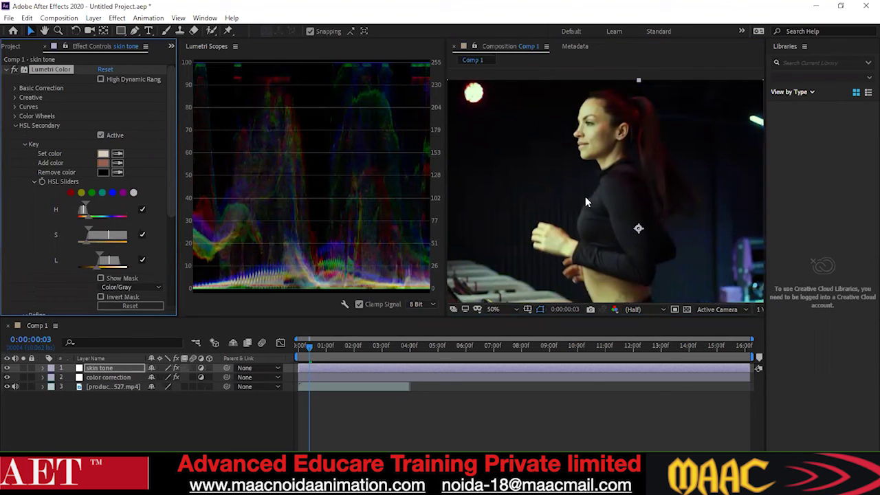
{"action": "left_click_drag", "start_coordinate": [563, 193], "coordinate": [539, 204]}
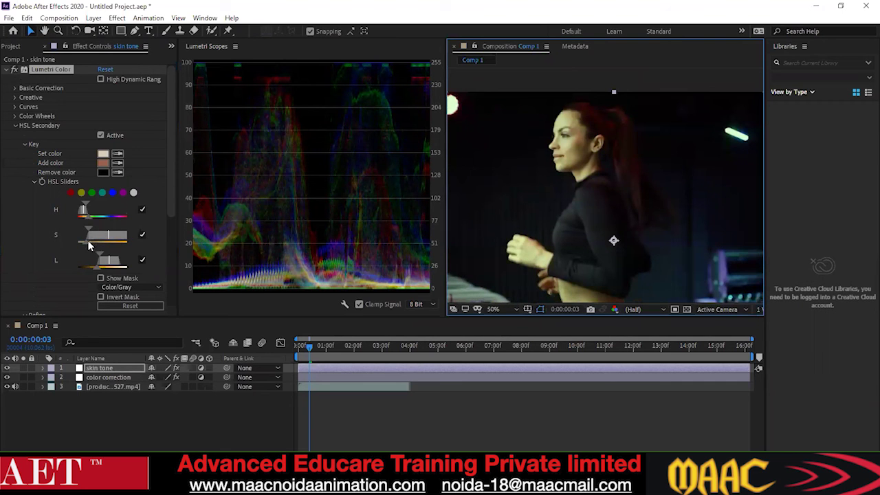
Step: Narrow the saturation range of the HSL Secondary key and compare the whole frame with and without the effect
{"action": "left_click", "coordinate": [100, 277]}
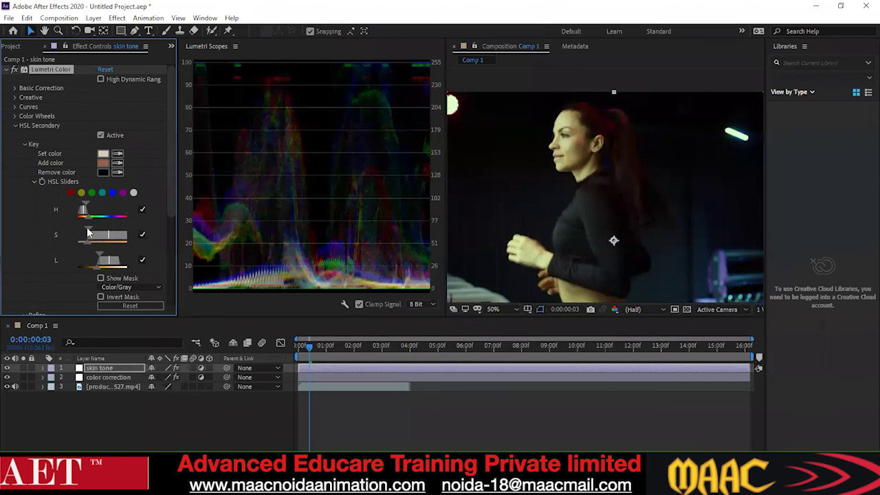
{"action": "key", "text": "ctrl+z"}
{"action": "left_click_drag", "start_coordinate": [91, 234], "coordinate": [98, 236]}
{"action": "left_click", "coordinate": [591, 201]}
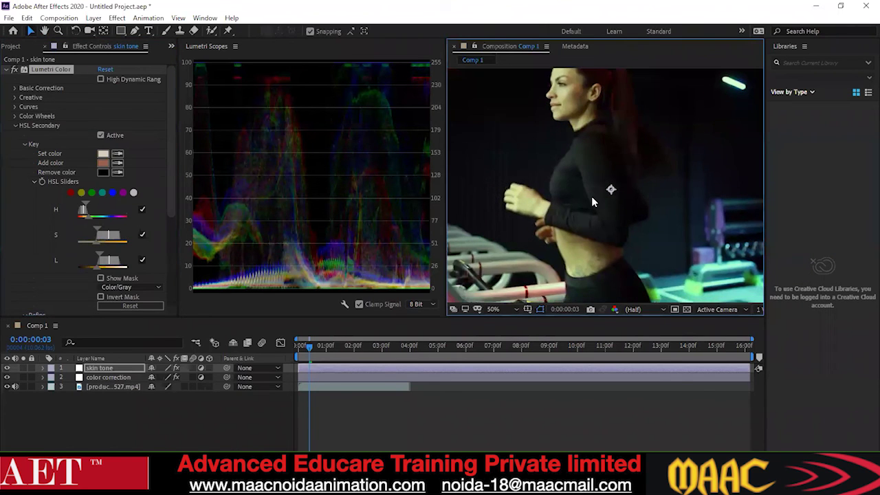
{"action": "scroll", "coordinate": [724, 172], "scroll_direction": "down", "scroll_amount": 1}
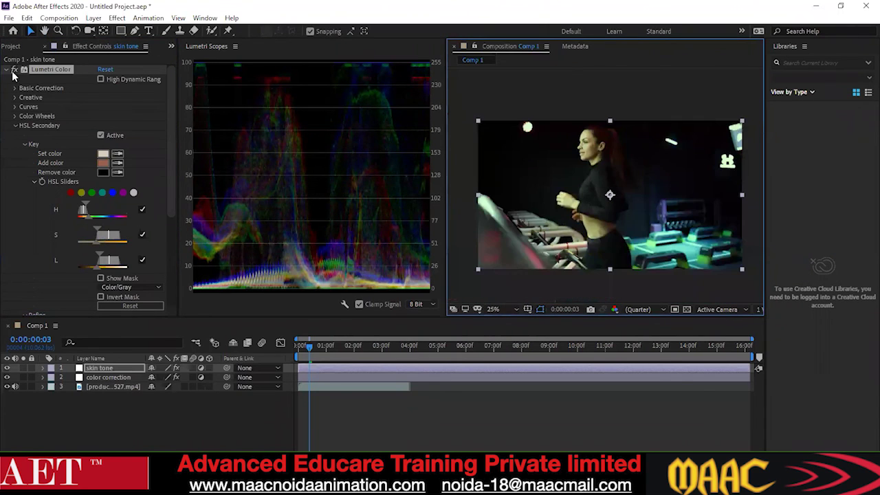
{"action": "left_click", "coordinate": [12, 76]}
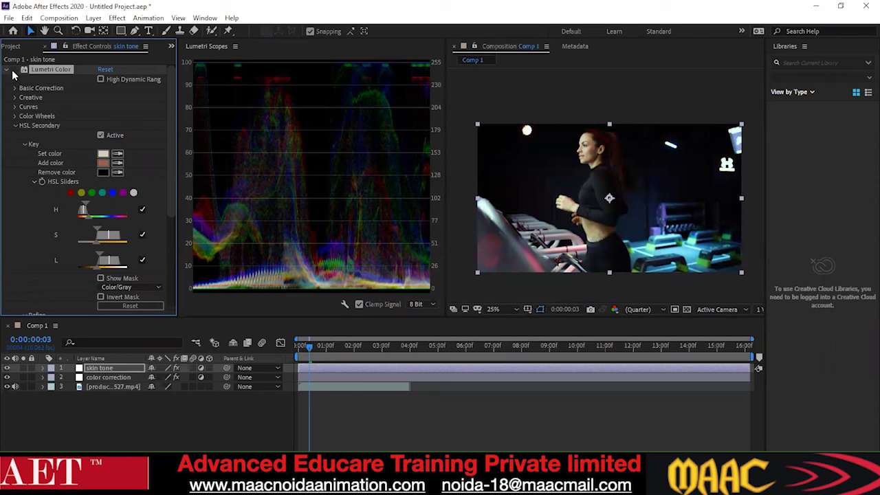
Step: Deactivate the Color Wheels adjustments in the skin tone layer's Lumetri Color effect
{"action": "left_click", "coordinate": [14, 125]}
{"action": "left_click", "coordinate": [15, 116]}
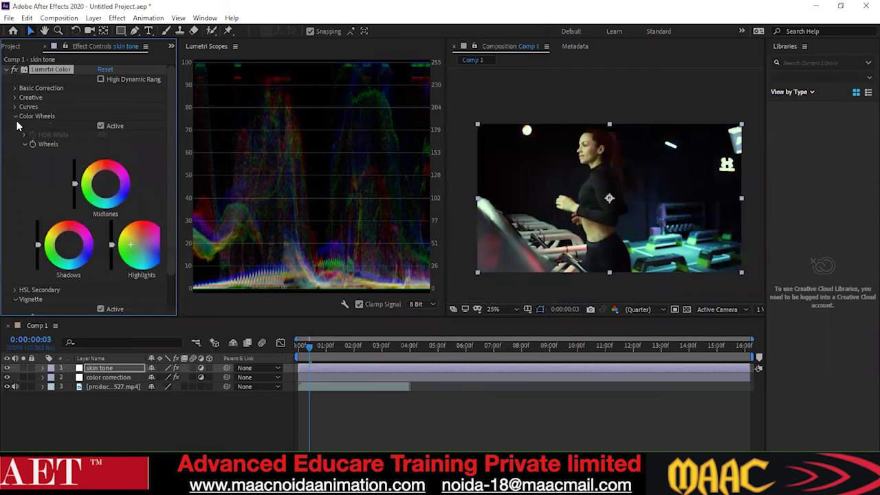
{"action": "left_click", "coordinate": [102, 126]}
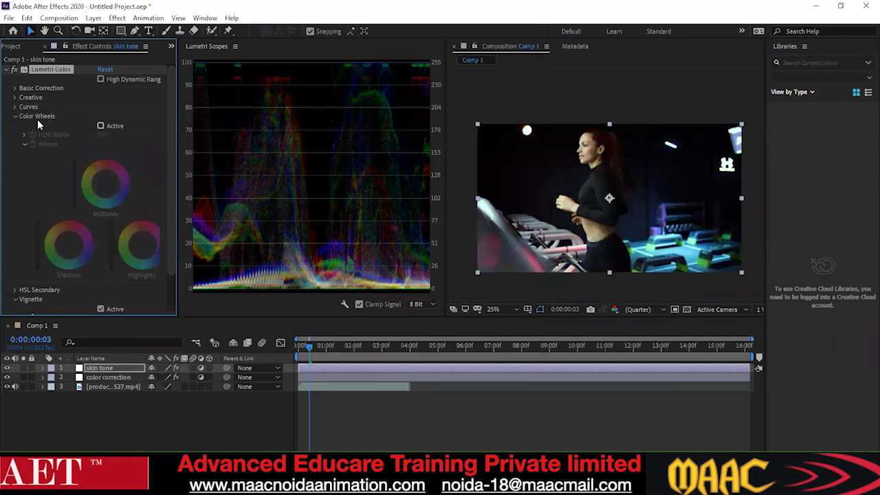
{"action": "left_click", "coordinate": [15, 115]}
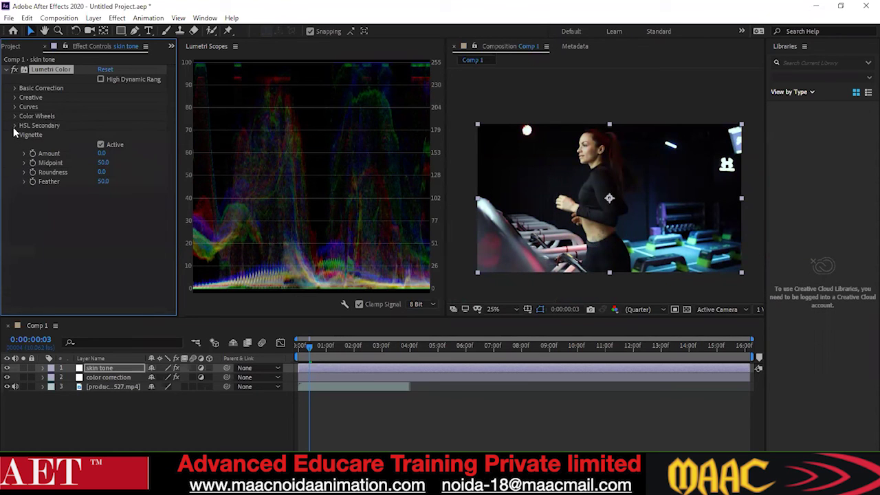
Step: Preview the HSL Secondary key as a Color/Gray mask, then return to the normal image
{"action": "left_click", "coordinate": [15, 125]}
{"action": "scroll", "coordinate": [14, 133], "scroll_direction": "down", "scroll_amount": 2}
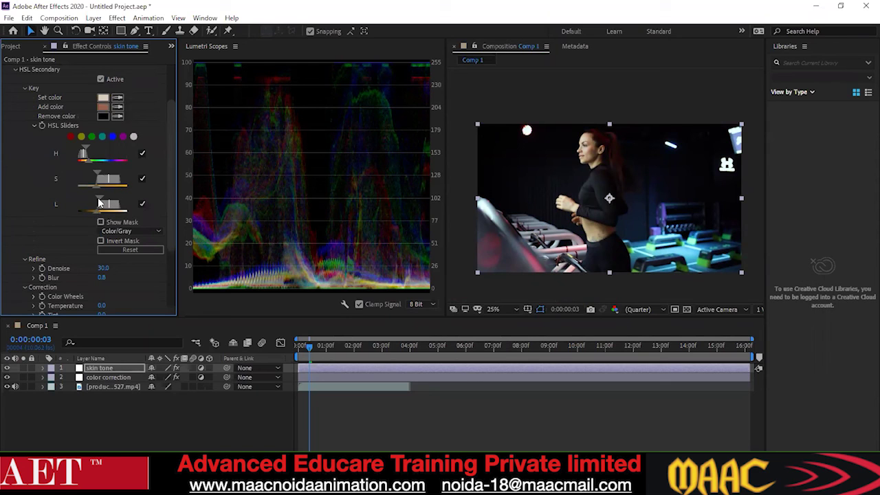
{"action": "left_click", "coordinate": [101, 221]}
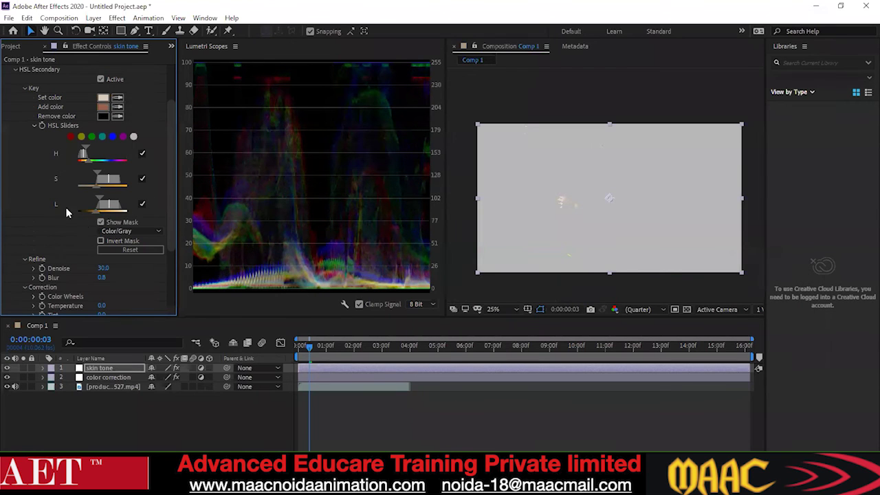
{"action": "left_click", "coordinate": [101, 221]}
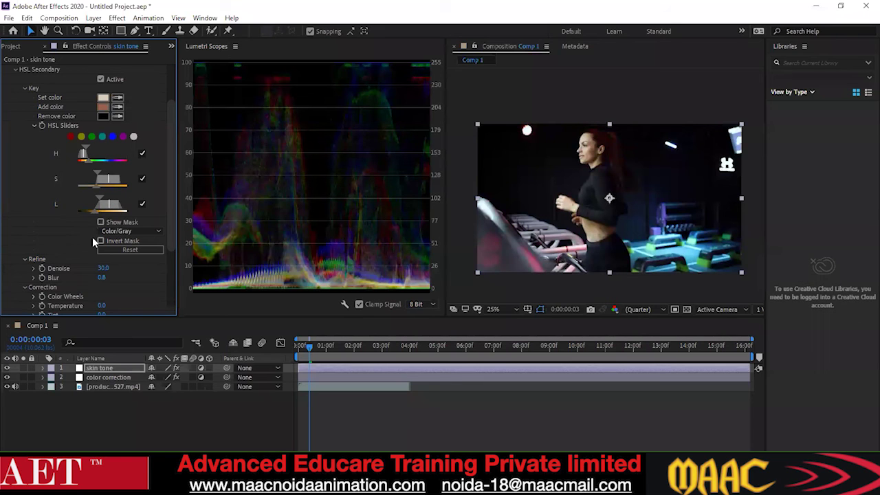
{"action": "scroll", "coordinate": [97, 244], "scroll_direction": "up", "scroll_amount": 1}
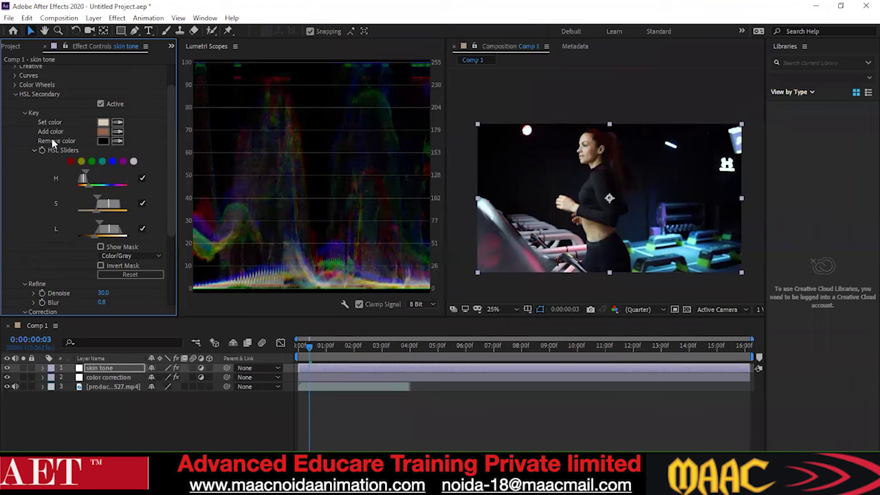
Step: Set the HSL Secondary key to the green preset and adjust its saturation and hue ranges
{"action": "left_click", "coordinate": [70, 161]}
{"action": "key", "text": "period"}
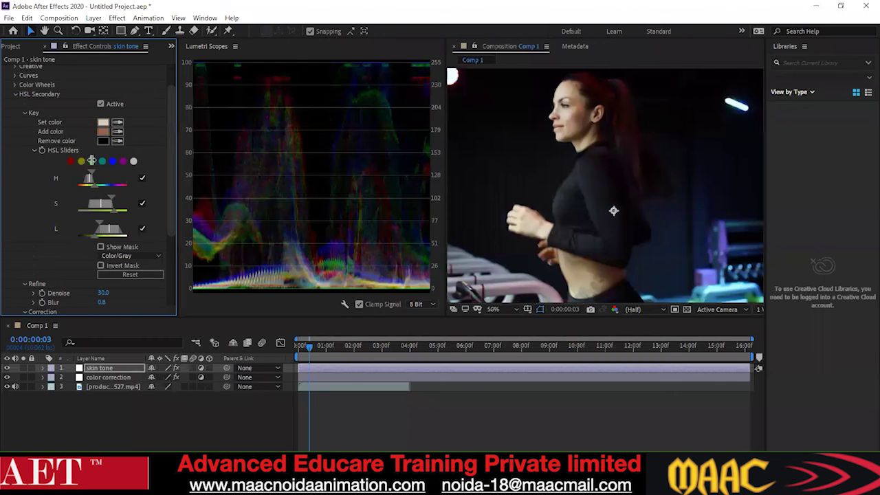
{"action": "left_click", "coordinate": [91, 161]}
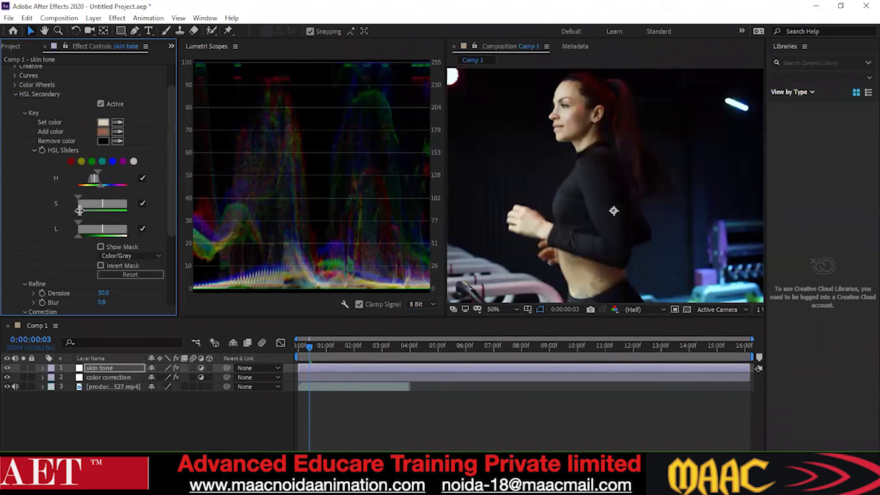
{"action": "left_click_drag", "start_coordinate": [78, 197], "coordinate": [88, 195]}
{"action": "left_click_drag", "start_coordinate": [105, 185], "coordinate": [110, 187]}
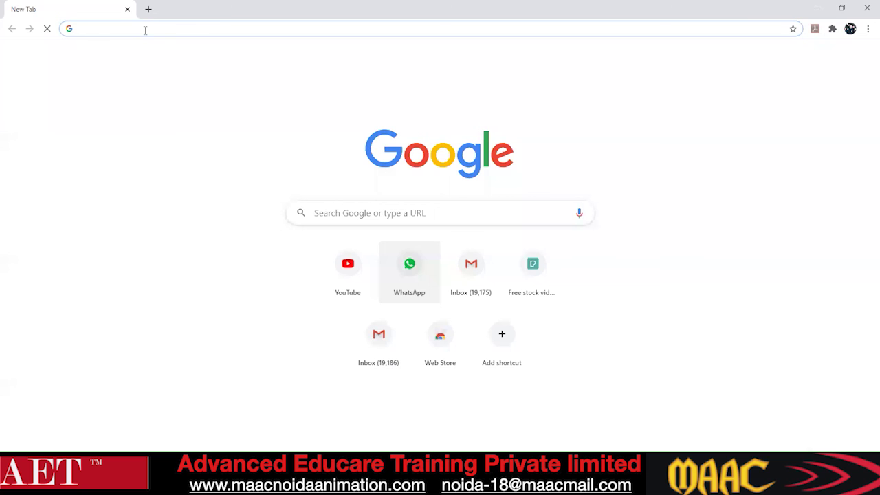
Step: Open the YouTube home page in Chrome and dismiss the network list
{"action": "left_click", "coordinate": [157, 24]}
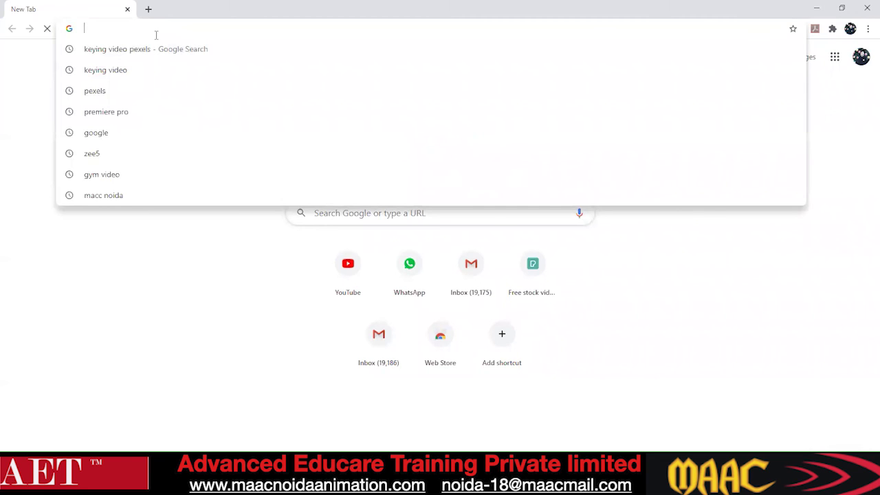
{"action": "type", "text": "k"}
{"action": "type", "text": "xd"}
{"action": "left_click", "coordinate": [348, 272]}
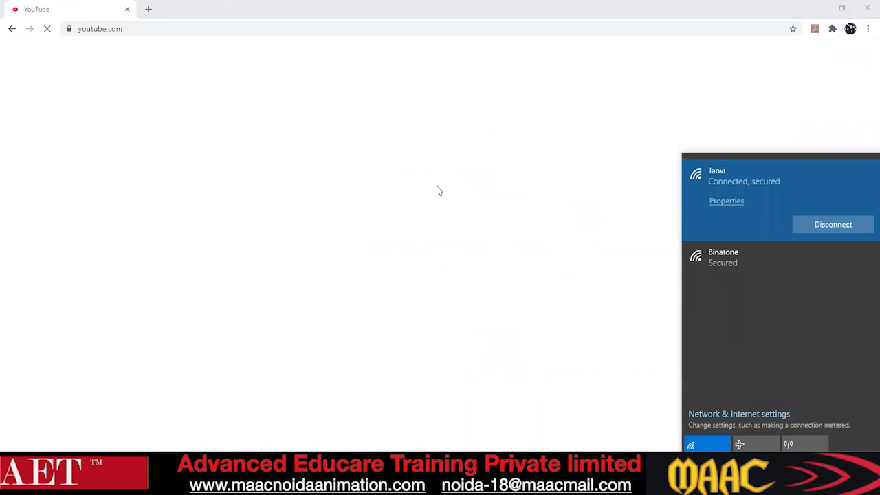
{"action": "left_click", "coordinate": [439, 190]}
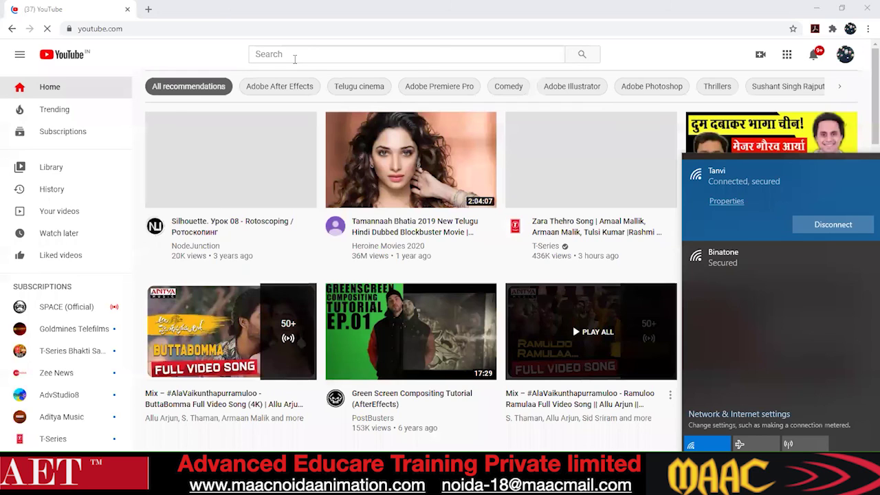
Step: Search YouTube for "kedarnath movie footage"
{"action": "left_click", "coordinate": [294, 59]}
{"action": "type", "text": "kedan"}
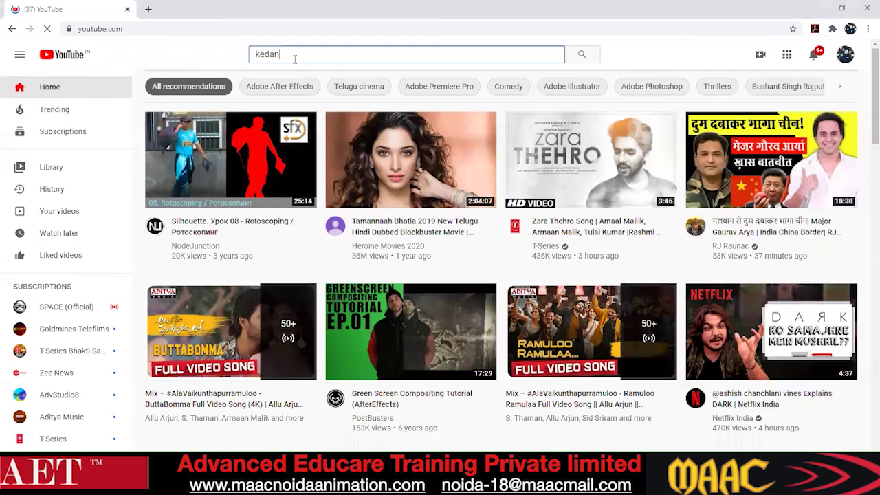
{"action": "key", "text": "BackSpace"}
{"action": "type", "text": "rnath footage"}
{"action": "type", "text": "m"}
{"action": "type", "text": "ovie"}
{"action": "key", "text": "Return"}
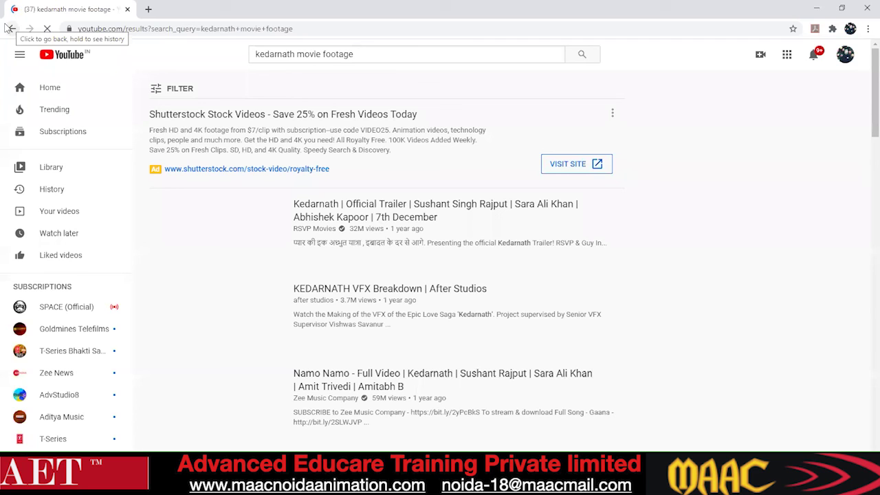
Step: Leave the YouTube results and search Google for images of "human"
{"action": "left_click", "coordinate": [19, 35]}
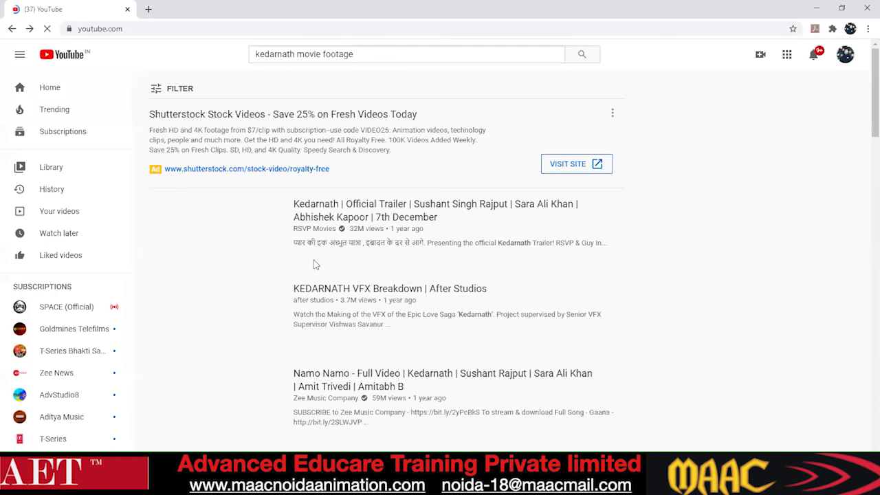
{"action": "key", "text": "ctrl+t"}
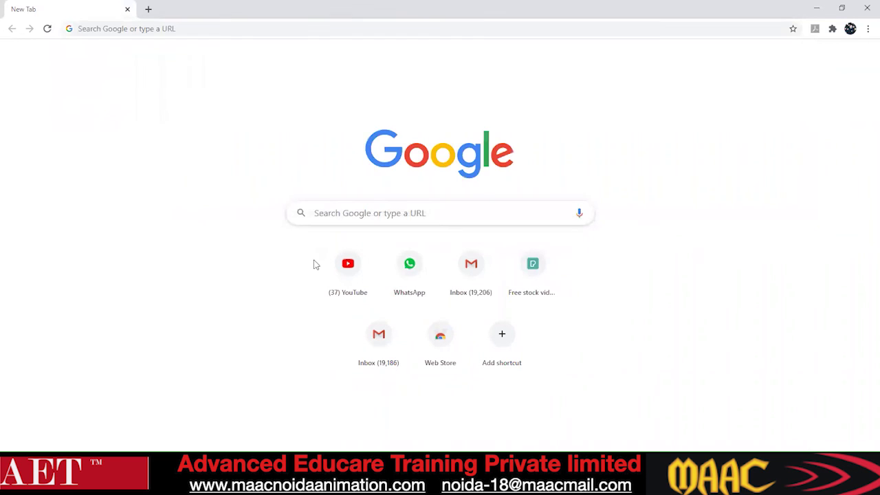
{"action": "type", "text": "human"}
{"action": "key", "text": "Return"}
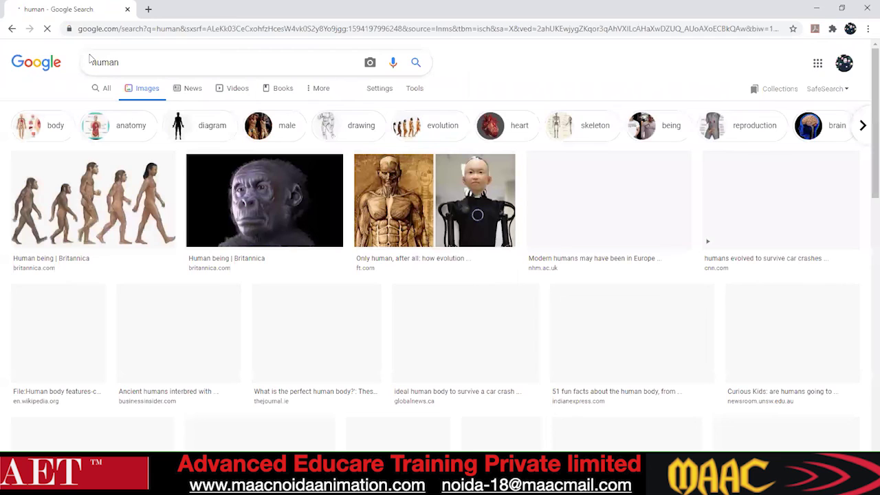
Step: Search Google Images for "man" and compare the skin tones in the pictures
{"action": "double_click", "coordinate": [90, 58]}
{"action": "type", "text": "man"}
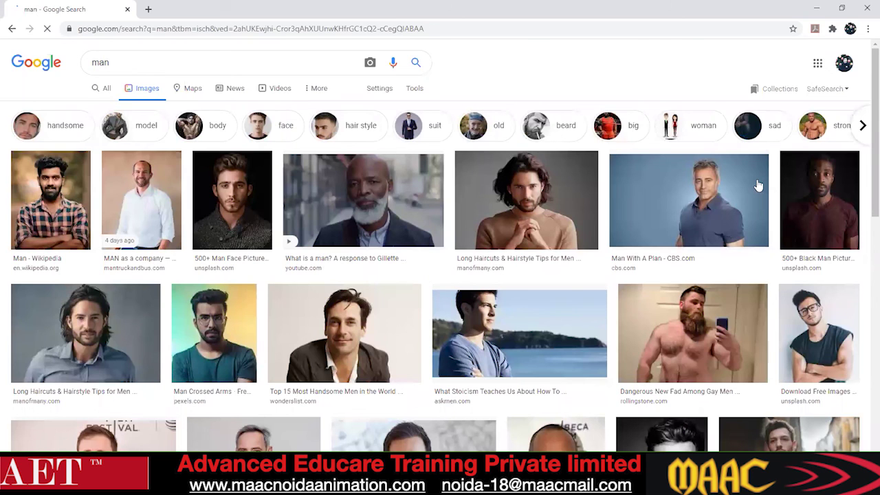
{"action": "scroll", "coordinate": [758, 185], "scroll_direction": "down", "scroll_amount": 3}
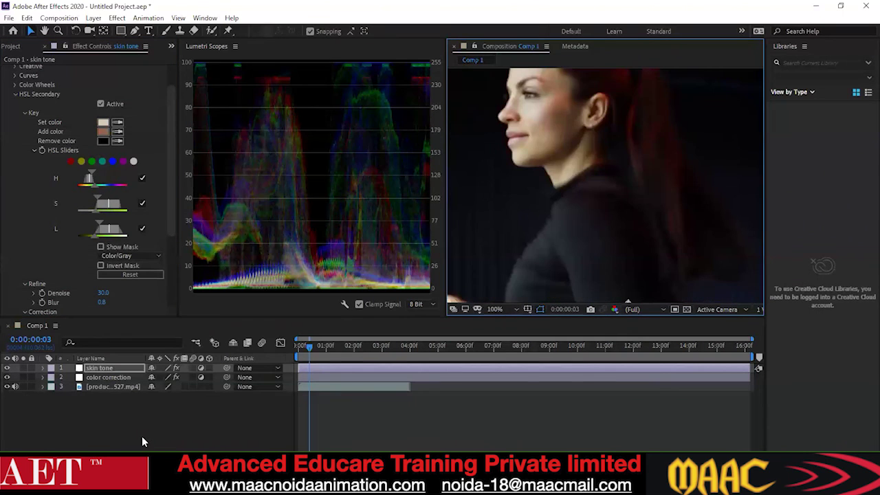
Step: Switch back to After Effects, create a 1920 x 1080 composition and close the Lumetri Scopes panel
{"action": "left_click", "coordinate": [142, 436]}
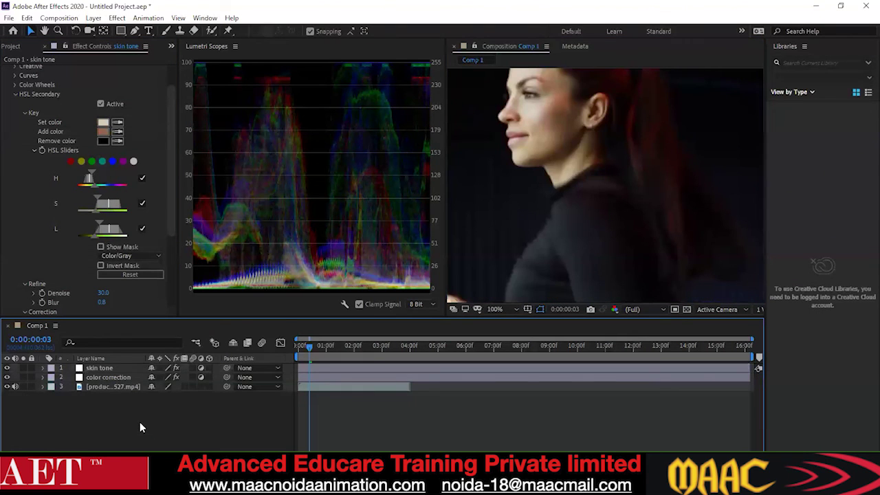
{"action": "left_click", "coordinate": [11, 46]}
{"action": "right_click", "coordinate": [63, 258]}
{"action": "left_click", "coordinate": [87, 266]}
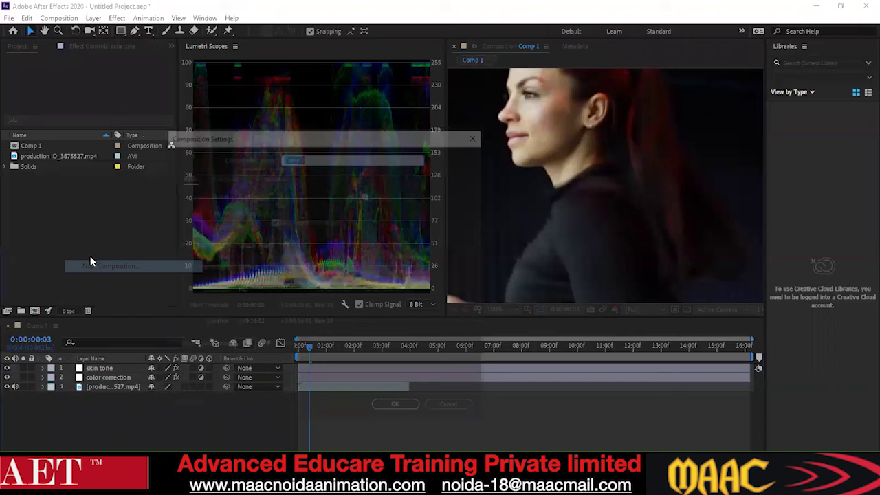
{"action": "left_click", "coordinate": [235, 46]}
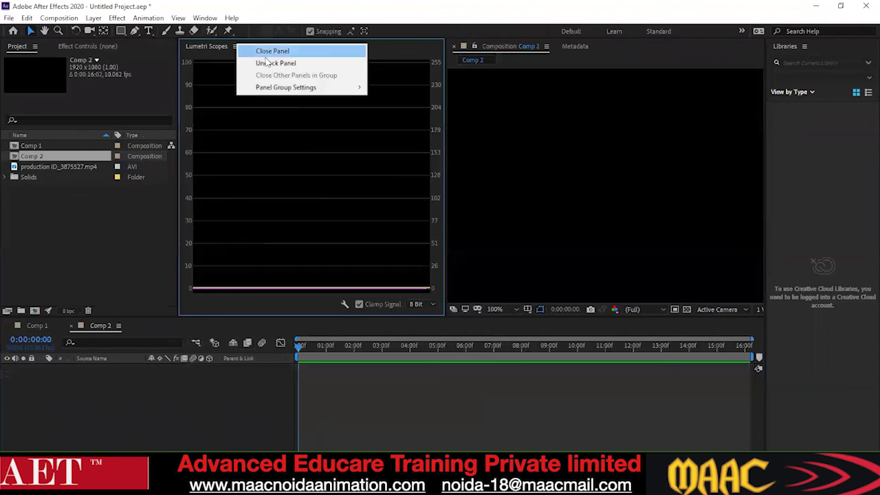
{"action": "left_click", "coordinate": [265, 53]}
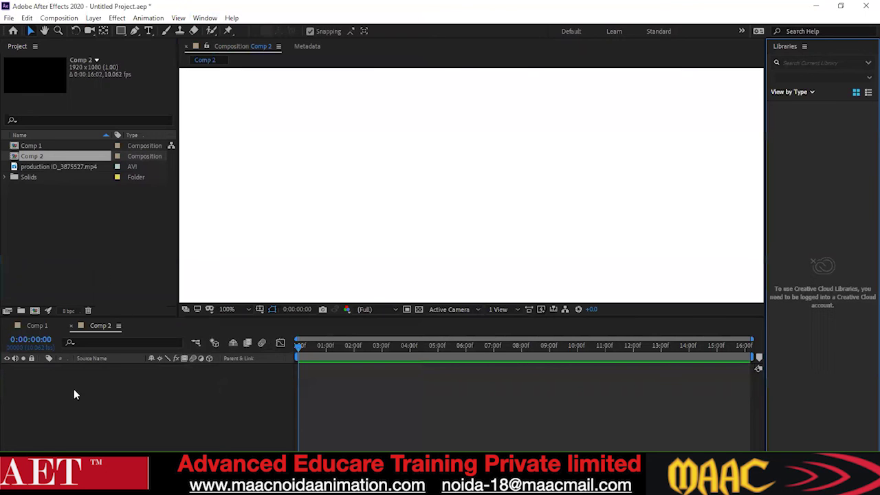
Step: Import the green-screen clip 171003D_002_2K from the keying folder and add it to Comp 2
{"action": "left_click", "coordinate": [96, 269]}
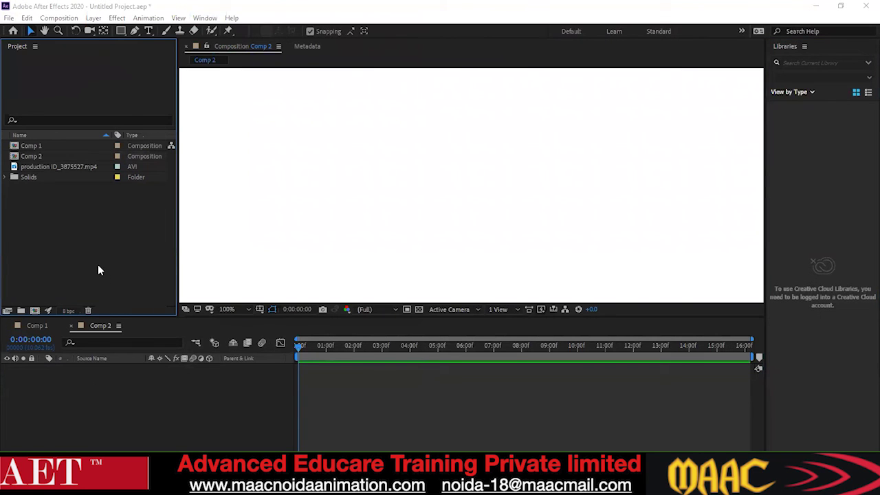
{"action": "double_click", "coordinate": [105, 283]}
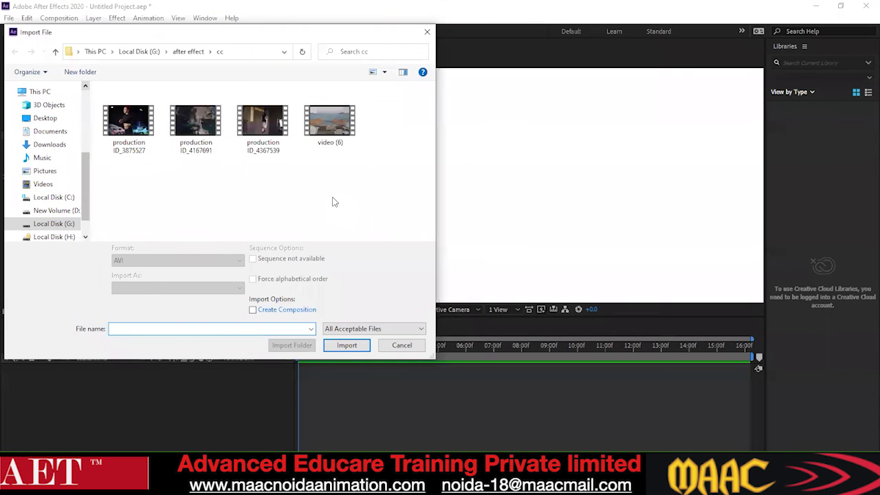
{"action": "key", "text": "alt+Up"}
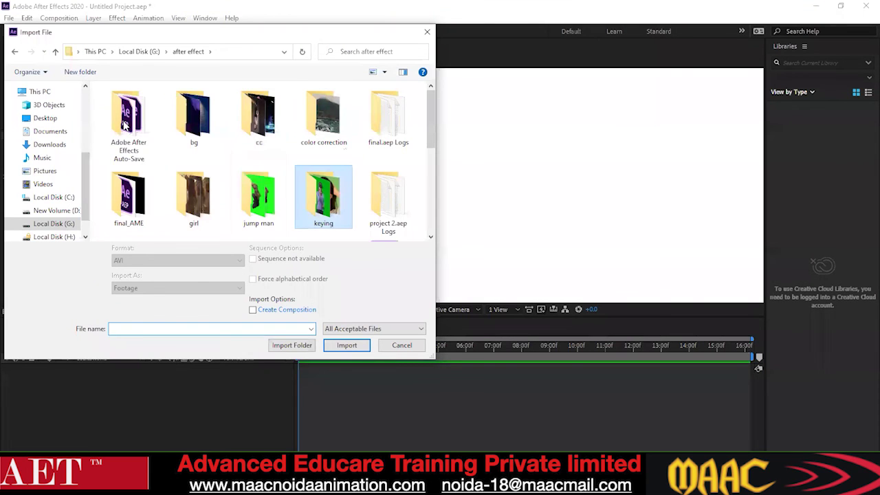
{"action": "key", "text": "Return"}
{"action": "left_click", "coordinate": [125, 124]}
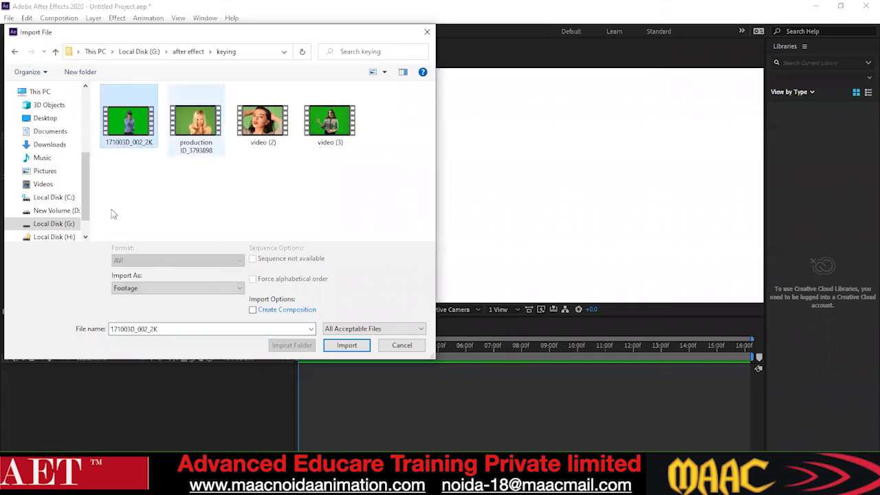
{"action": "key", "text": "Tab"}
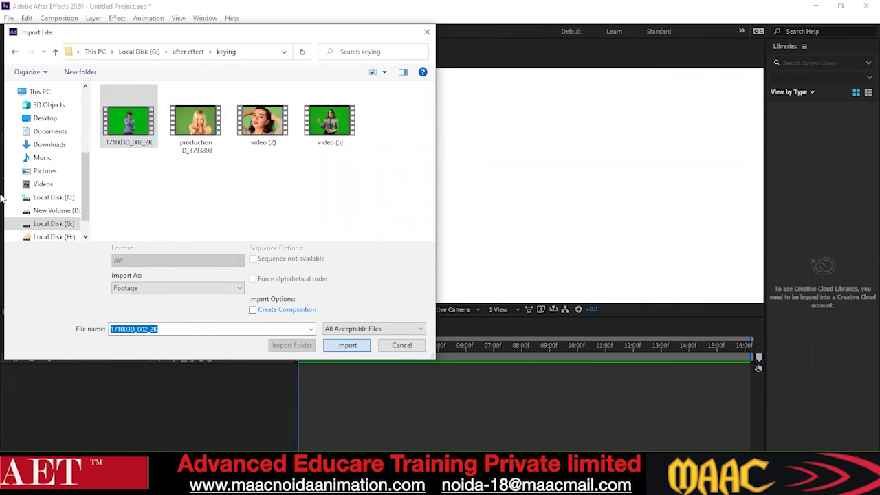
{"action": "key", "text": "Return"}
{"action": "left_click_drag", "start_coordinate": [466, 242], "coordinate": [468, 245]}
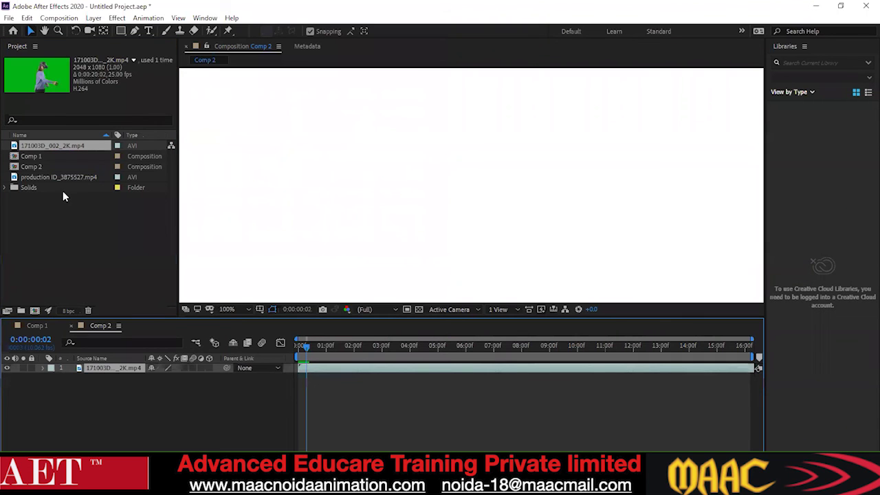
Step: Remove the Solids folder, the production ID_3875527.mp4 footage and Comp 2 from the project, and add the green-screen clip to Comp 1
{"action": "left_click", "coordinate": [96, 187]}
{"action": "key", "text": "Delete"}
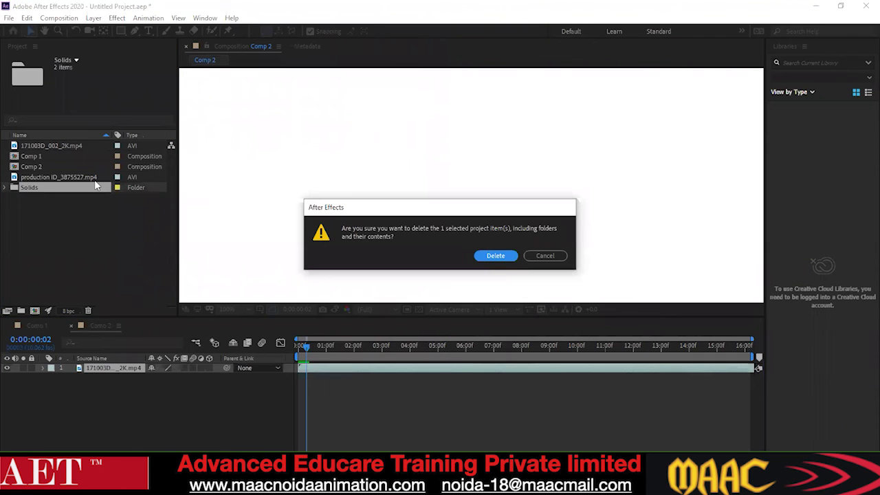
{"action": "key", "text": "Return"}
{"action": "key", "text": "Delete"}
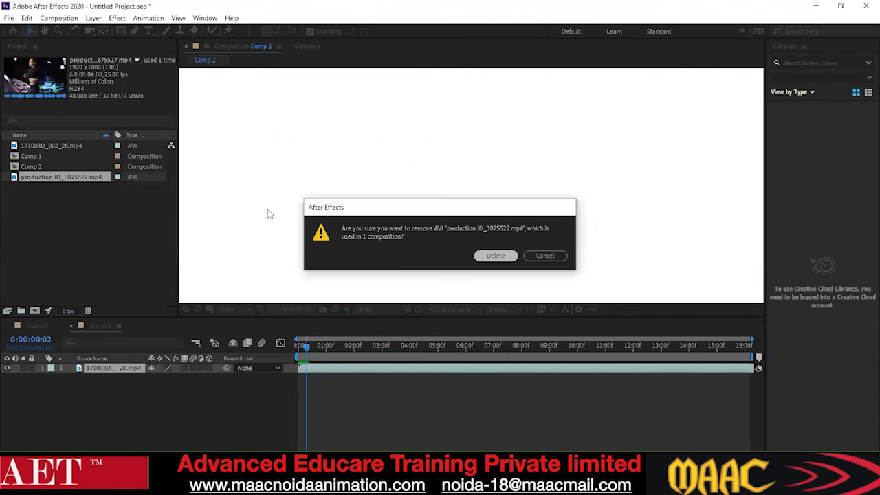
{"action": "key", "text": "Return"}
{"action": "key", "text": "Down"}
{"action": "key", "text": "ctrl+slash"}
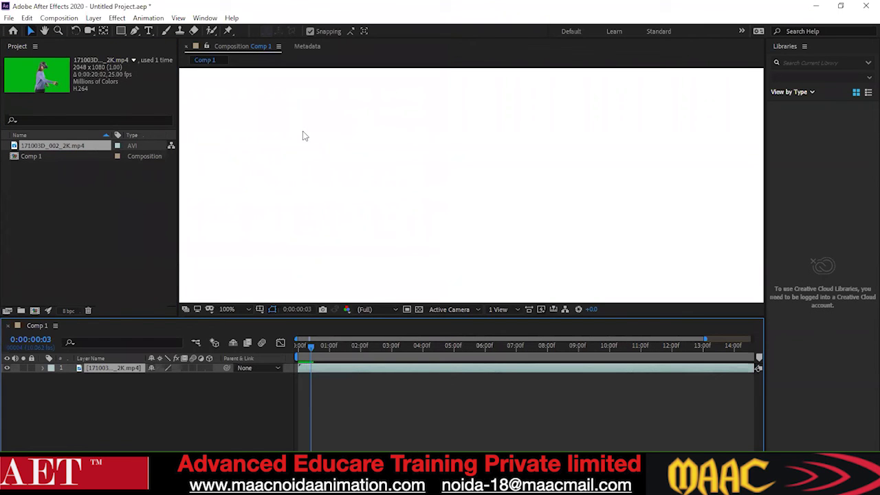
Step: Preview the composition's playback and quit After Effects without saving the project
{"action": "key", "text": "space"}
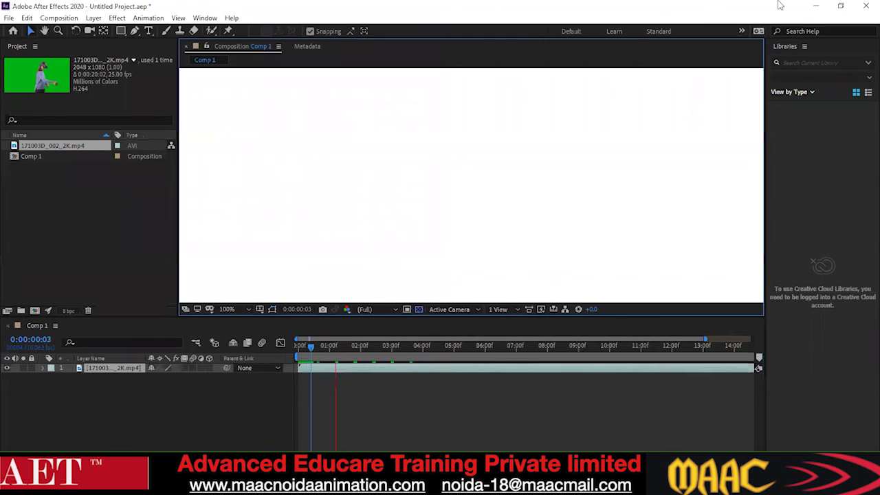
{"action": "key", "text": "alt+w"}
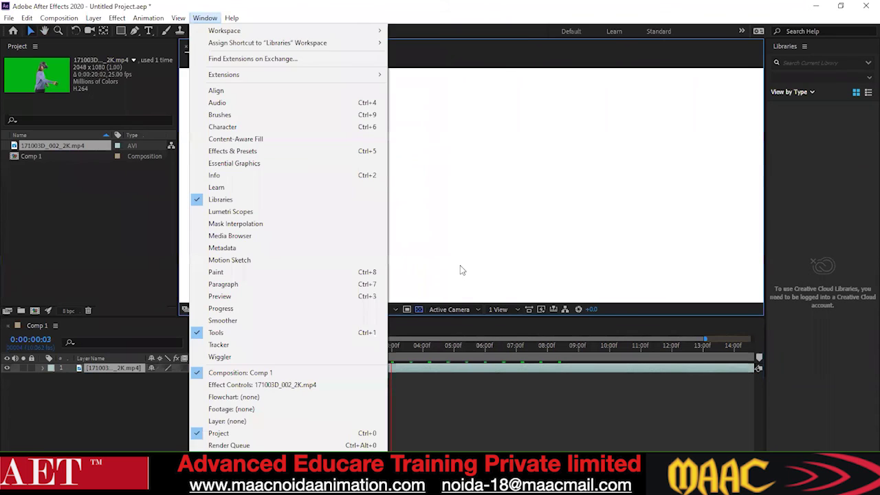
{"action": "key", "text": "Down"}
{"action": "key", "text": "Right"}
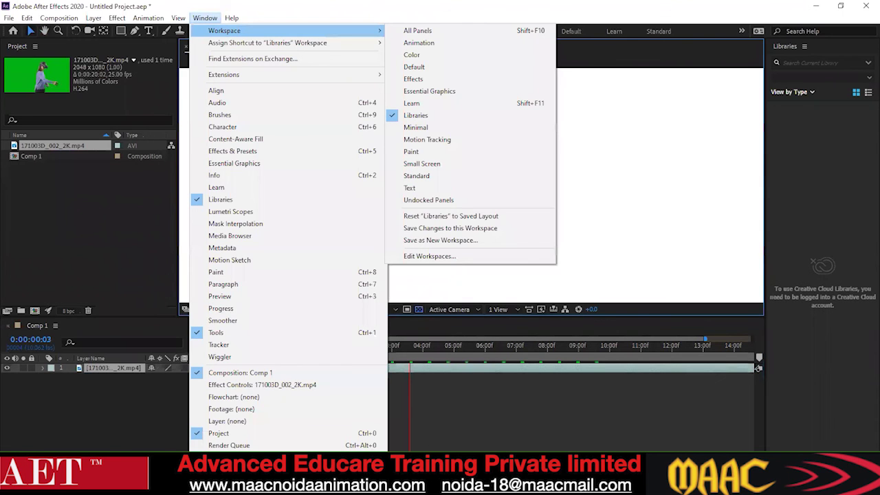
{"action": "key", "text": "alt+F4"}
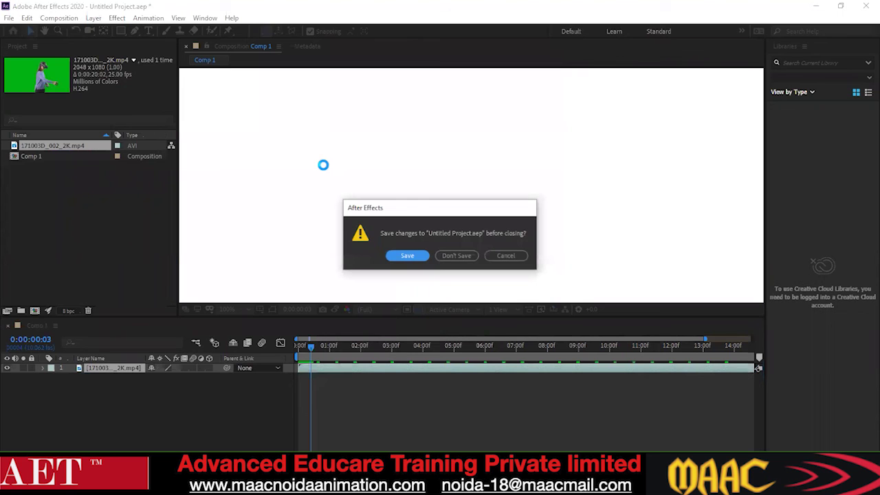
{"action": "key", "text": "n"}
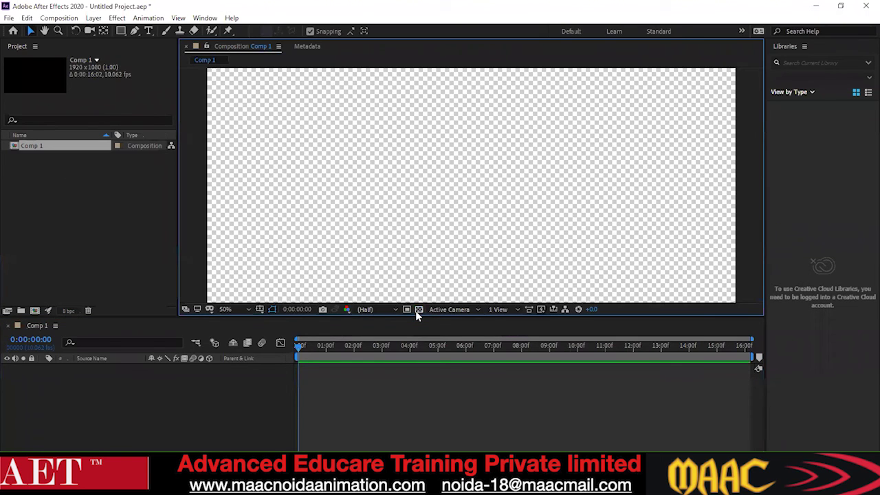
Step: Import the clip 171003D_002_2K from the keying folder inside the after effect folder on drive G
{"action": "right_click", "coordinate": [88, 193]}
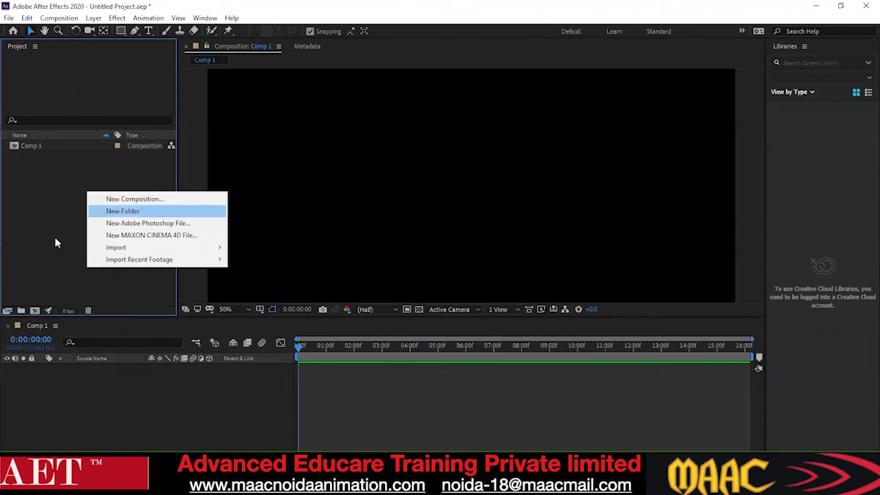
{"action": "left_click", "coordinate": [55, 237]}
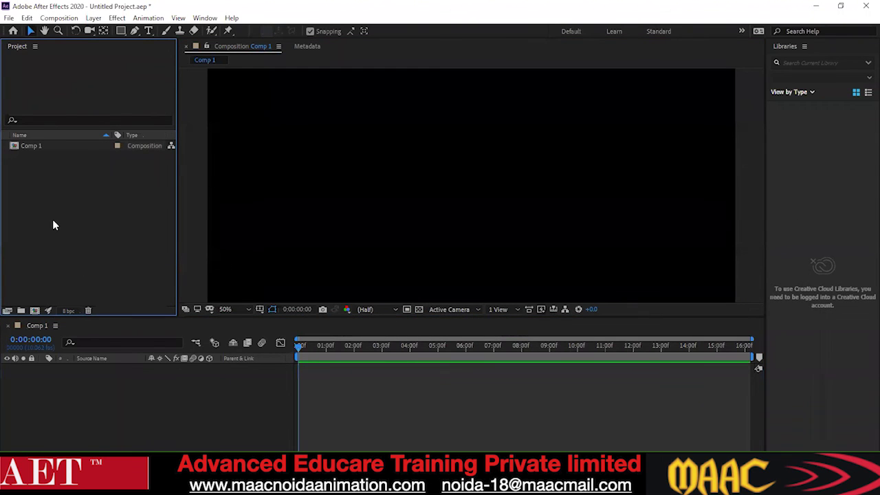
{"action": "double_click", "coordinate": [53, 221]}
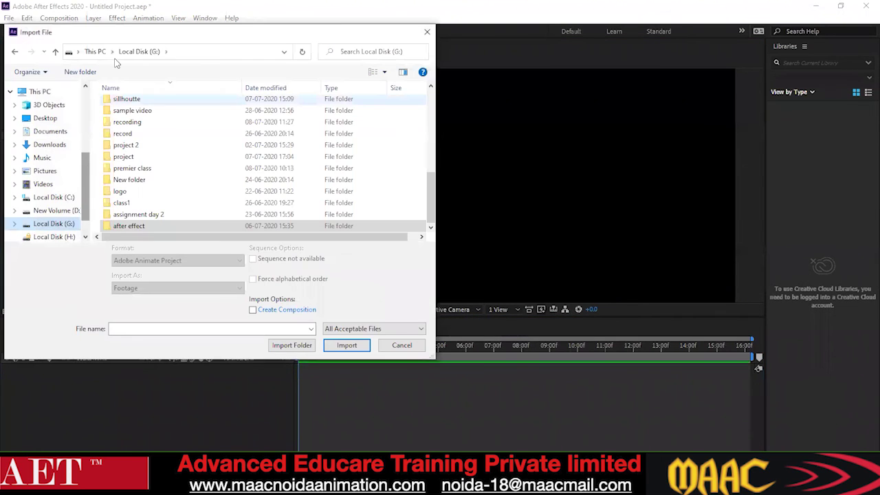
{"action": "double_click", "coordinate": [117, 227]}
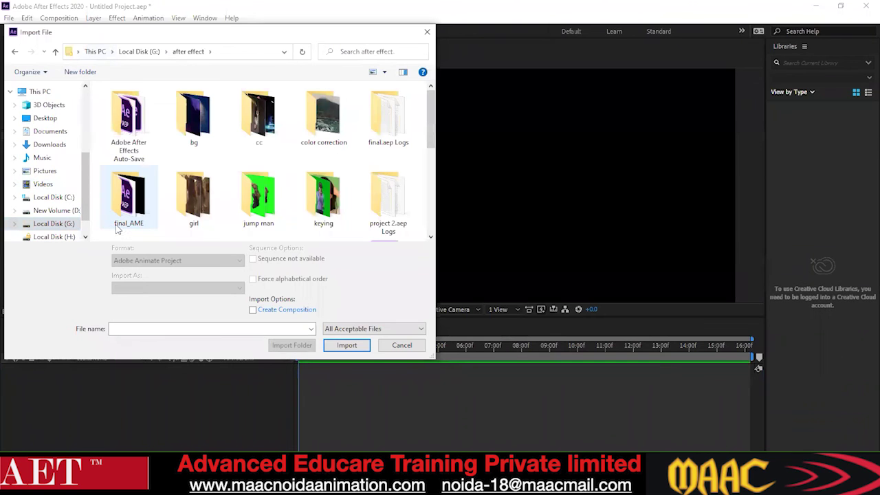
{"action": "double_click", "coordinate": [321, 202]}
{"action": "left_click", "coordinate": [128, 122]}
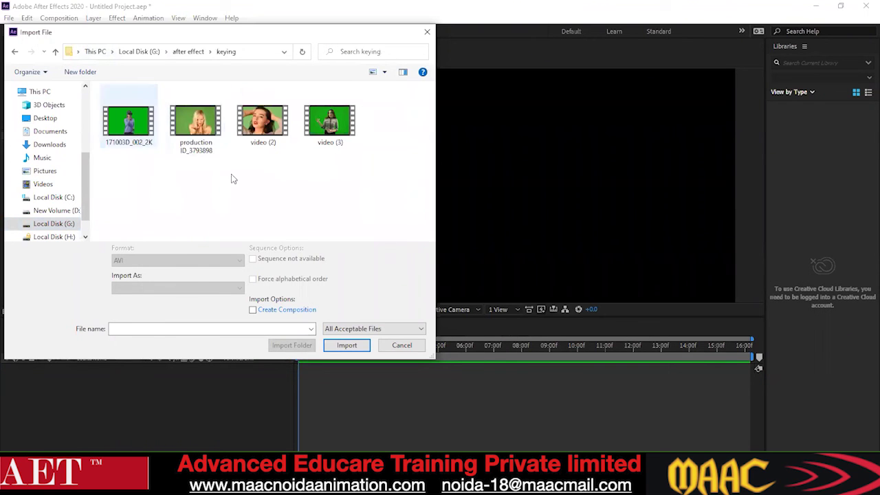
{"action": "left_click", "coordinate": [346, 345]}
Step: Add the 171003D_002_2K.mp4 clip to Comp 1 as a layer, view the whole frame and deselect the layer
{"action": "left_click_drag", "start_coordinate": [78, 148], "coordinate": [80, 158]}
{"action": "scroll", "coordinate": [437, 180], "scroll_direction": "down", "scroll_amount": 2}
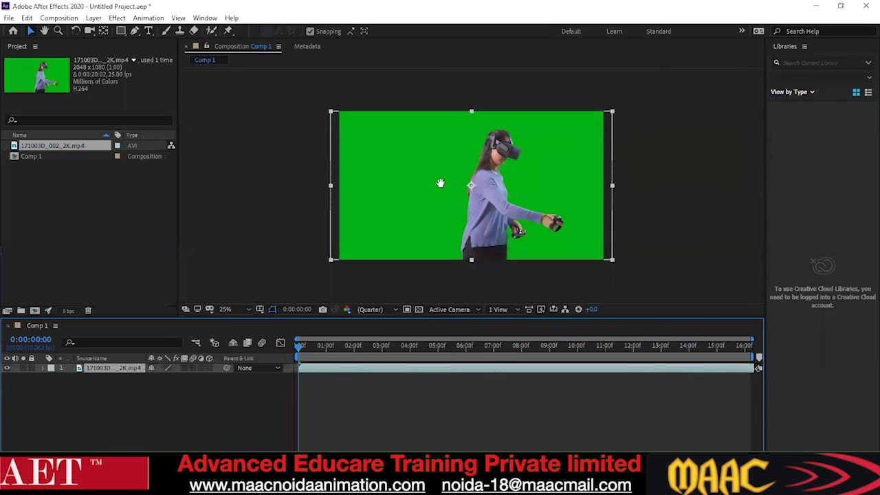
{"action": "key", "text": "F2"}
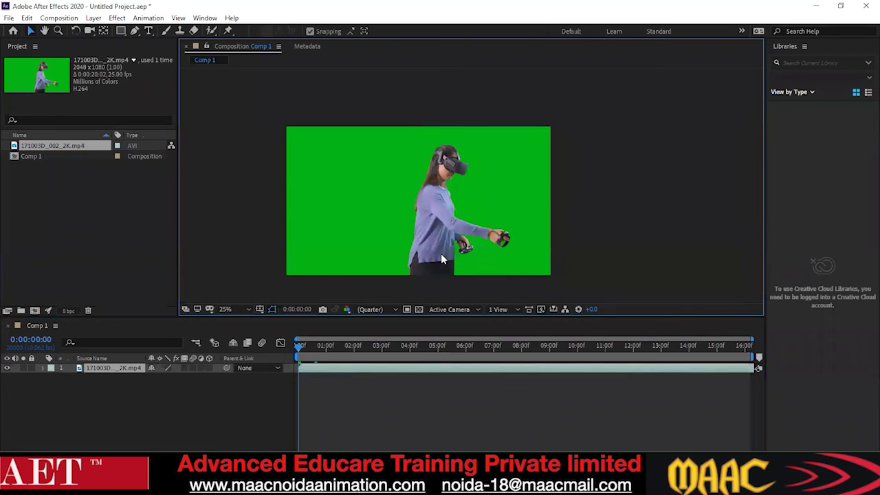
Step: Preview the green-screen clip to about five seconds and apply the Keylight (1.2) effect to its layer
{"action": "key", "text": "space"}
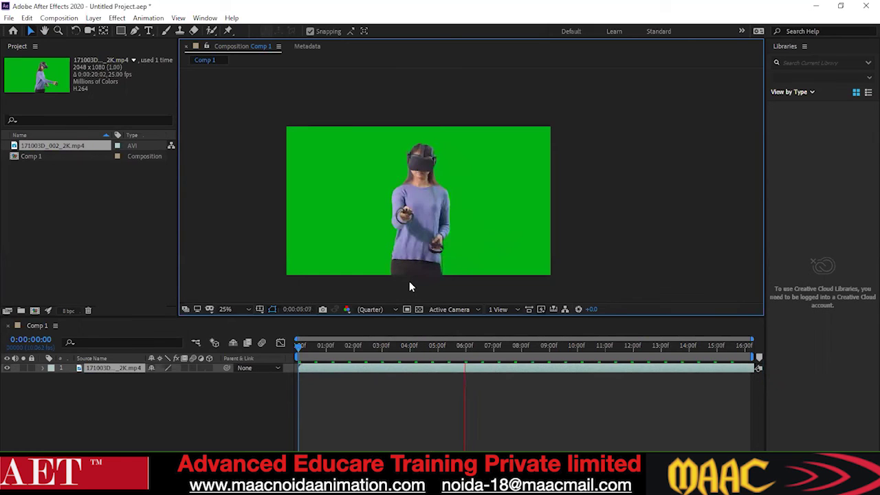
{"action": "key", "text": "space"}
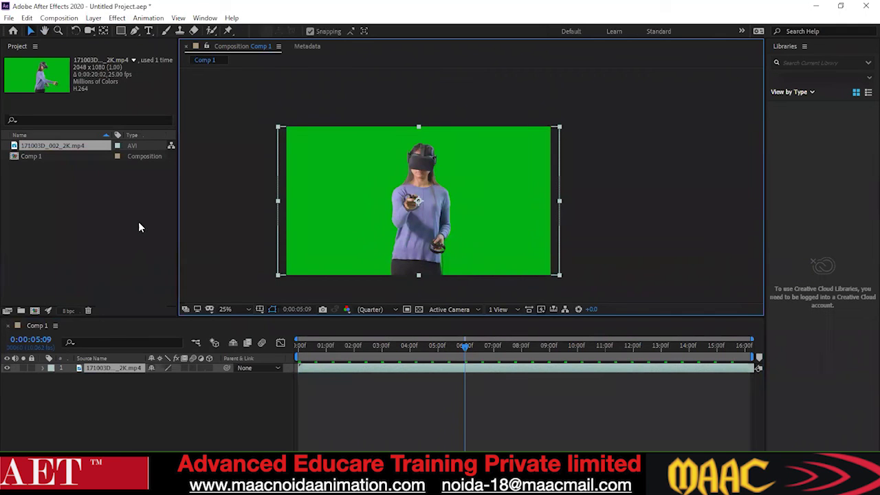
{"action": "left_click", "coordinate": [116, 19]}
{"action": "mouse_move", "coordinate": [142, 204]}
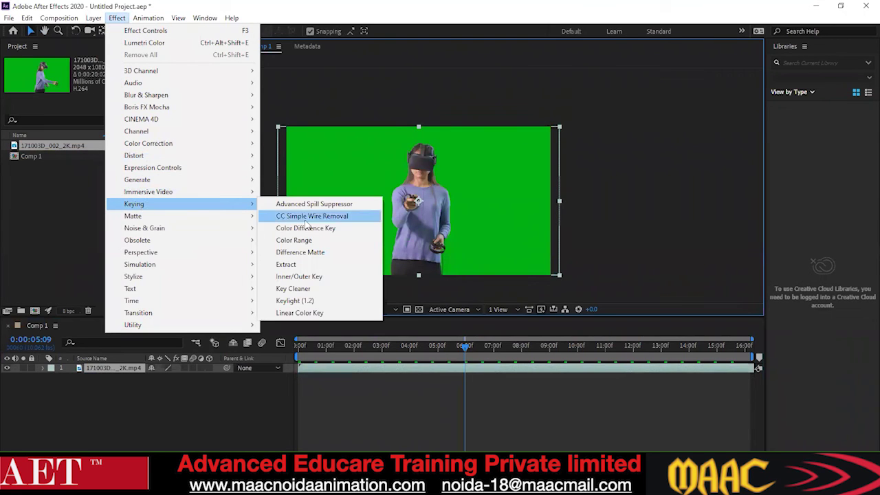
{"action": "left_click", "coordinate": [322, 302]}
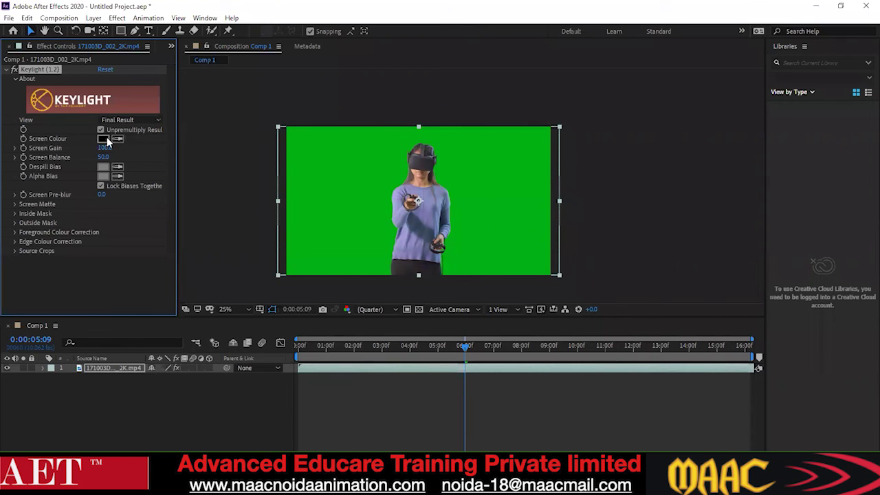
Step: Sample the clip's green backdrop as Keylight's Screen Colour
{"action": "left_click", "coordinate": [14, 204]}
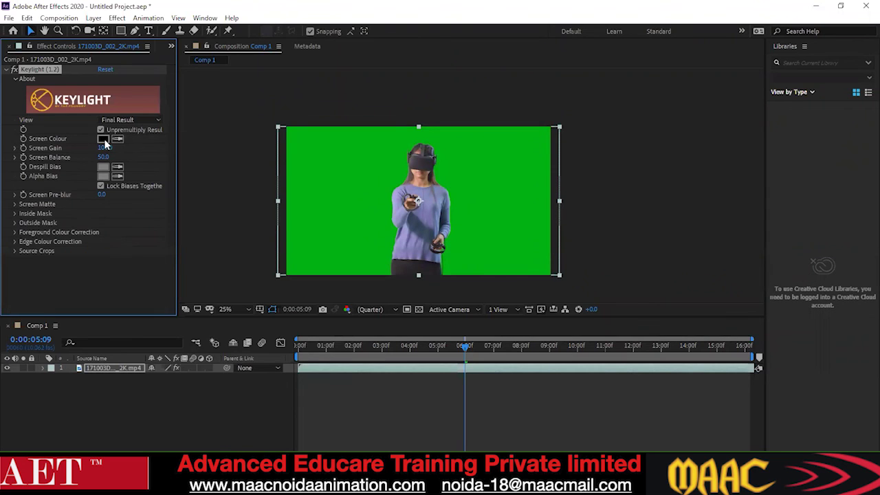
{"action": "left_click", "coordinate": [117, 139]}
{"action": "left_click", "coordinate": [357, 179]}
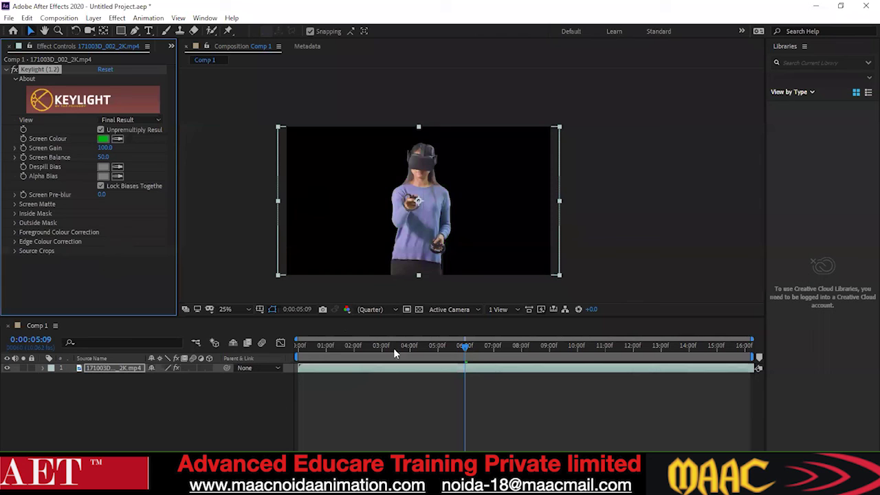
Step: Return to the start of the composition and examine the keyed edges around the woman's hair, face and shoulders
{"action": "left_click_drag", "start_coordinate": [467, 347], "coordinate": [302, 368]}
{"action": "key", "text": "space"}
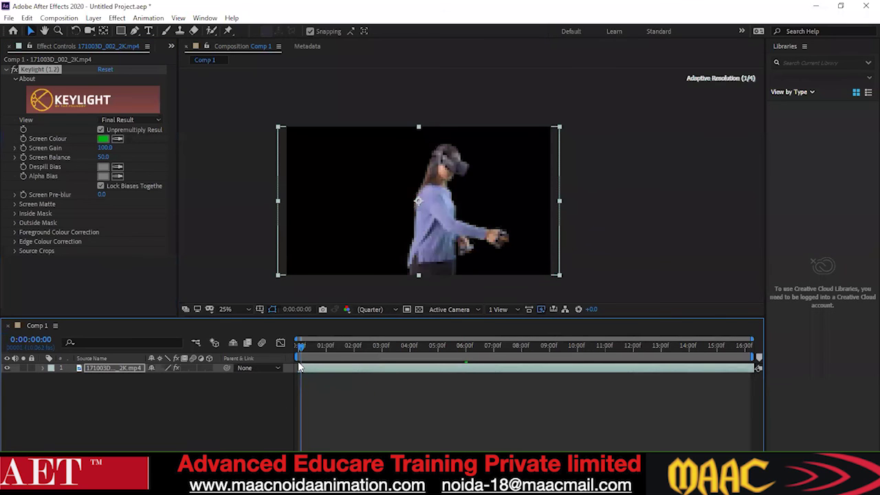
{"action": "key", "text": "space"}
{"action": "scroll", "coordinate": [371, 222], "scroll_direction": "up", "scroll_amount": 4}
{"action": "left_click_drag", "start_coordinate": [370, 217], "coordinate": [406, 149]}
{"action": "scroll", "coordinate": [372, 155], "scroll_direction": "up", "scroll_amount": 1}
{"action": "scroll", "coordinate": [372, 155], "scroll_direction": "down", "scroll_amount": 1}
{"action": "left_click_drag", "start_coordinate": [343, 159], "coordinate": [400, 249]}
{"action": "left_click_drag", "start_coordinate": [389, 188], "coordinate": [359, 207]}
{"action": "scroll", "coordinate": [420, 179], "scroll_direction": "up", "scroll_amount": 1}
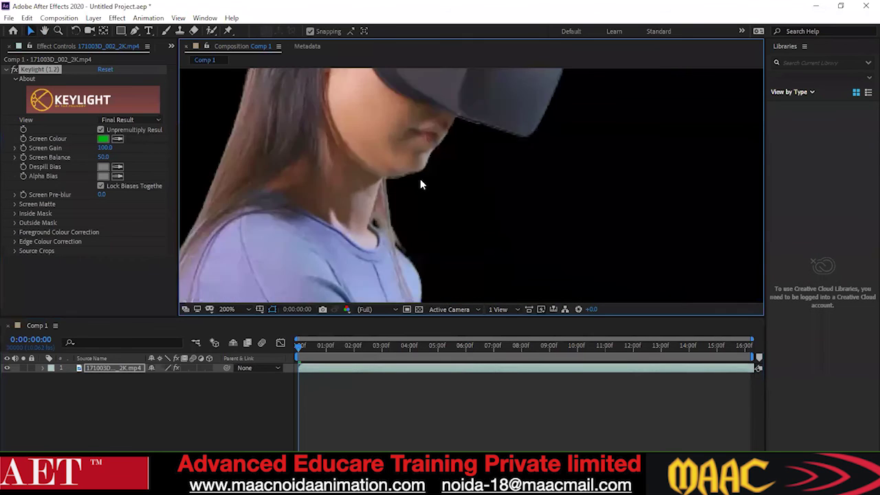
{"action": "scroll", "coordinate": [420, 179], "scroll_direction": "down", "scroll_amount": 1}
{"action": "left_click_drag", "start_coordinate": [401, 165], "coordinate": [406, 137]}
Step: Show the transparency grid and inspect the keyed edges around the woman's head, arms and hand controllers
{"action": "left_click", "coordinate": [419, 309]}
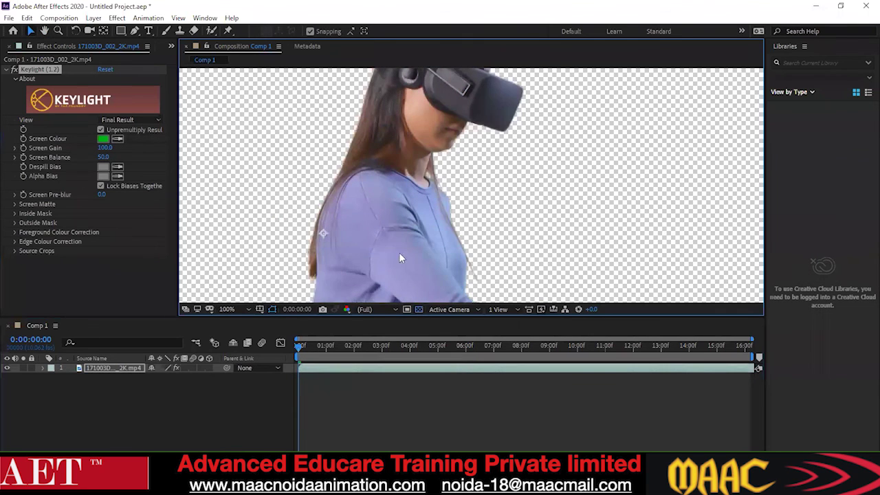
{"action": "scroll", "coordinate": [424, 170], "scroll_direction": "up", "scroll_amount": 1}
{"action": "left_click_drag", "start_coordinate": [511, 227], "coordinate": [599, 277]}
{"action": "scroll", "coordinate": [442, 181], "scroll_direction": "down", "scroll_amount": 1}
{"action": "scroll", "coordinate": [442, 181], "scroll_direction": "down", "scroll_amount": 1}
{"action": "left_click_drag", "start_coordinate": [443, 181], "coordinate": [465, 152]}
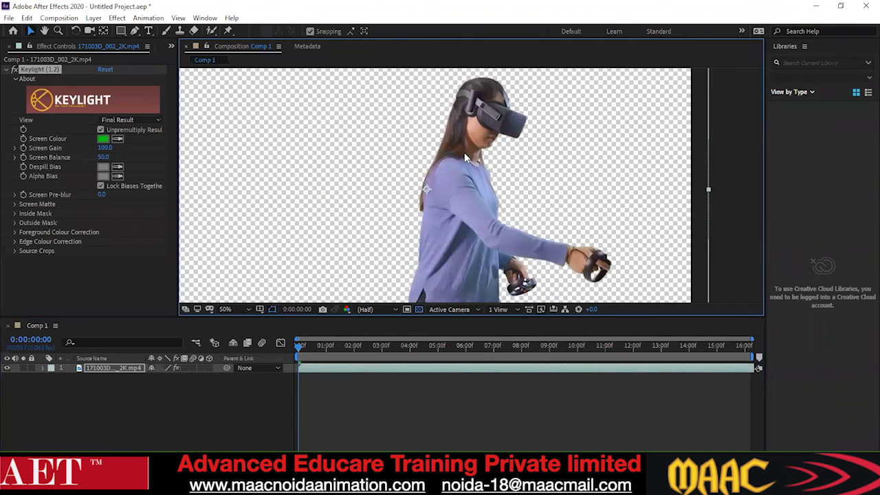
{"action": "left_click_drag", "start_coordinate": [471, 253], "coordinate": [472, 175]}
{"action": "scroll", "coordinate": [471, 175], "scroll_direction": "up", "scroll_amount": 1}
{"action": "left_click_drag", "start_coordinate": [441, 262], "coordinate": [394, 202]}
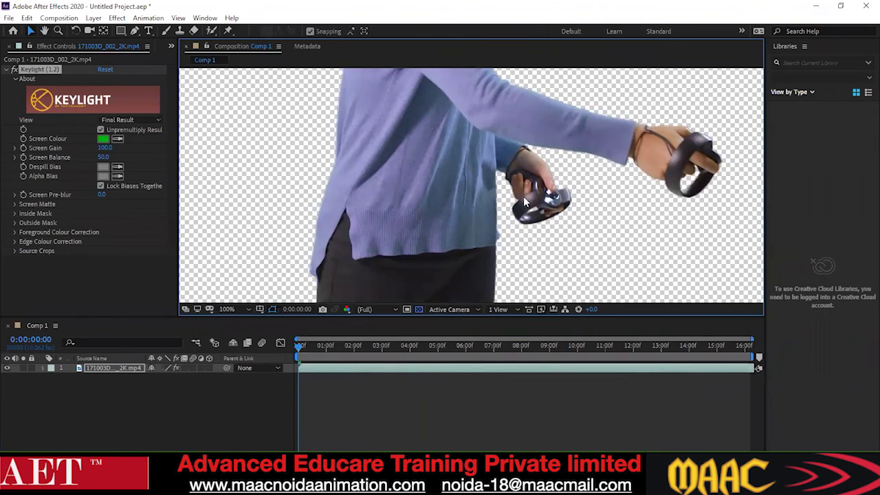
{"action": "scroll", "coordinate": [524, 196], "scroll_direction": "up", "scroll_amount": 1}
{"action": "scroll", "coordinate": [652, 195], "scroll_direction": "down", "scroll_amount": 1}
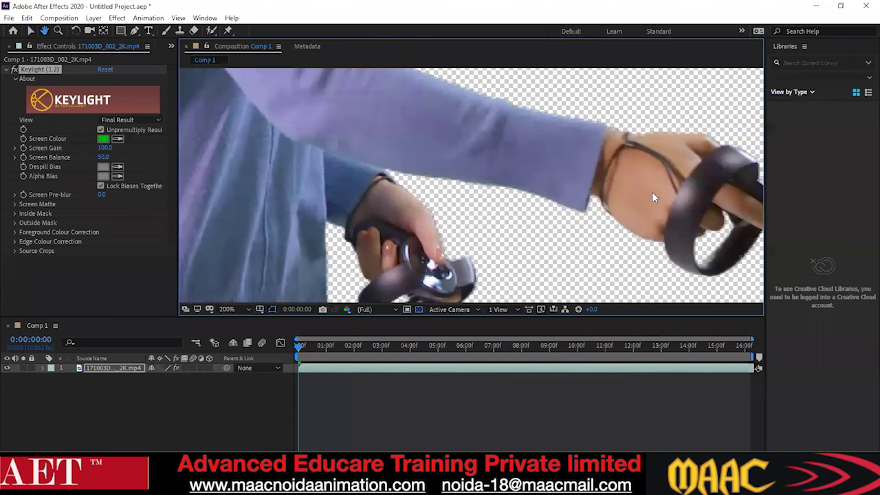
{"action": "scroll", "coordinate": [605, 194], "scroll_direction": "down", "scroll_amount": 1}
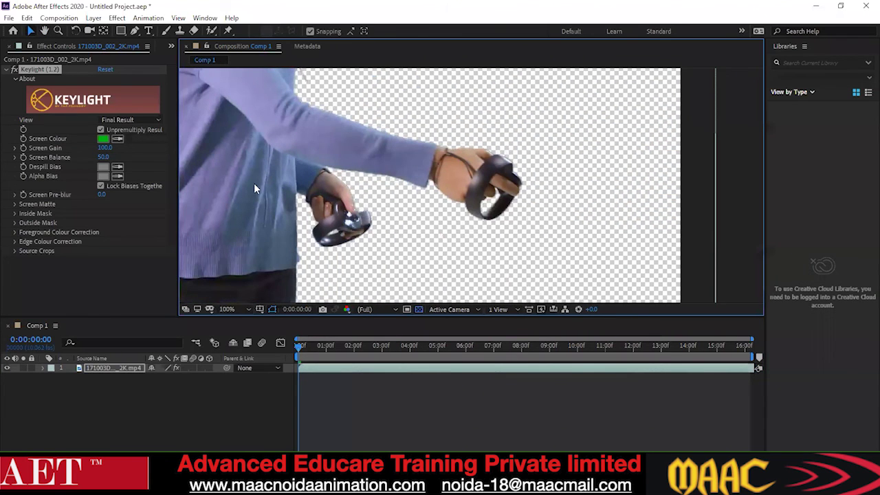
Step: Set Keylight's View to Intermediate Result and inspect the edges of the shoulders, hair and sweater
{"action": "left_click", "coordinate": [119, 121]}
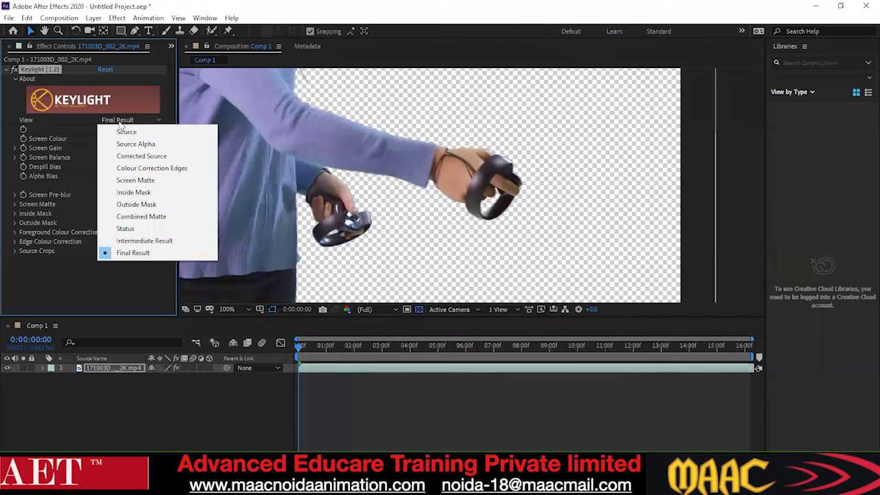
{"action": "left_click", "coordinate": [136, 241]}
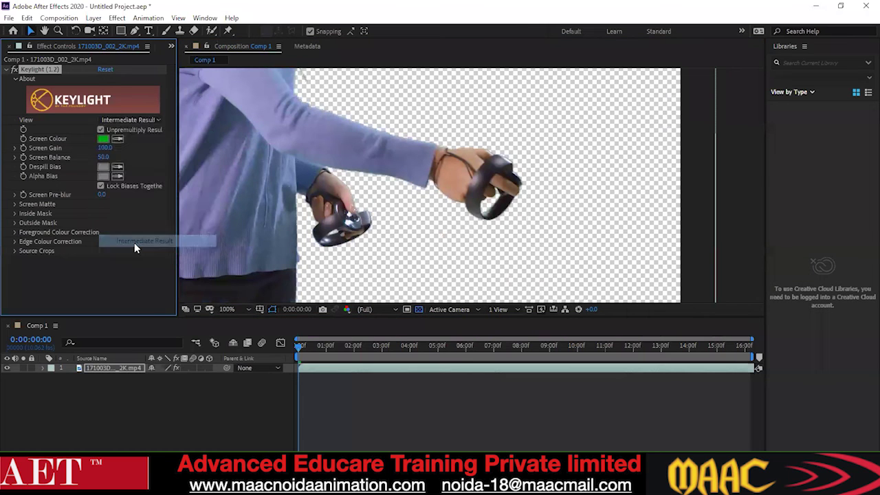
{"action": "left_click_drag", "start_coordinate": [278, 246], "coordinate": [341, 233]}
{"action": "left_click_drag", "start_coordinate": [257, 219], "coordinate": [360, 158]}
{"action": "left_click_drag", "start_coordinate": [361, 93], "coordinate": [364, 157]}
{"action": "scroll", "coordinate": [364, 158], "scroll_direction": "up", "scroll_amount": 1}
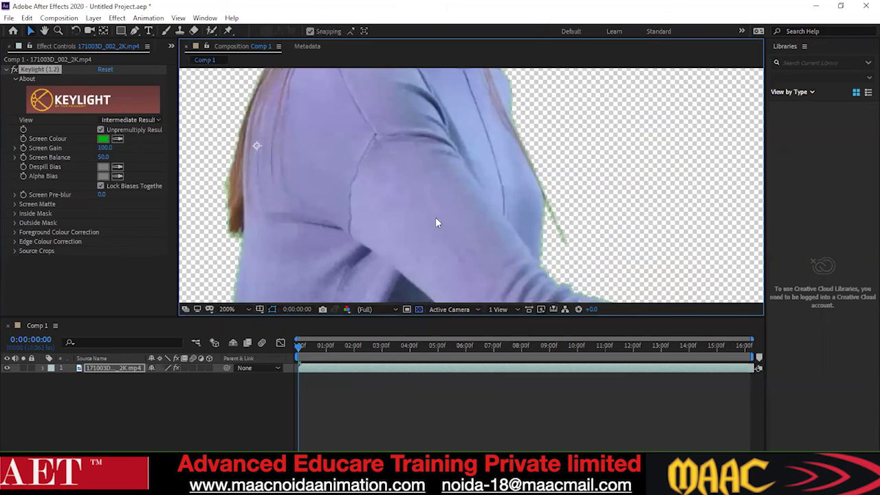
{"action": "left_click_drag", "start_coordinate": [354, 79], "coordinate": [376, 166]}
{"action": "scroll", "coordinate": [378, 172], "scroll_direction": "up", "scroll_amount": 1}
{"action": "left_click_drag", "start_coordinate": [348, 83], "coordinate": [482, 121]}
{"action": "scroll", "coordinate": [563, 146], "scroll_direction": "down", "scroll_amount": 1}
Step: Compare the key with the transparency grid off and on, and examine the headset, hair and shoulder edges for green fringing
{"action": "left_click", "coordinate": [121, 118]}
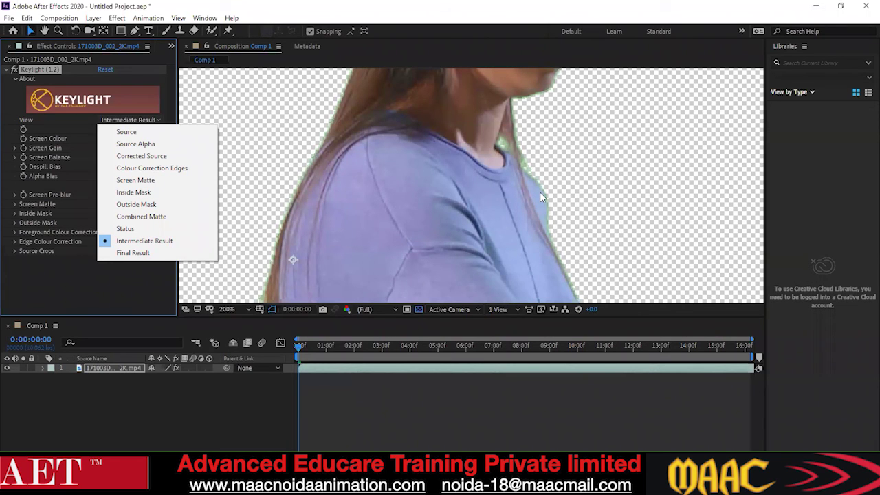
{"action": "left_click", "coordinate": [417, 311]}
{"action": "left_click", "coordinate": [417, 310]}
{"action": "left_click", "coordinate": [418, 310]}
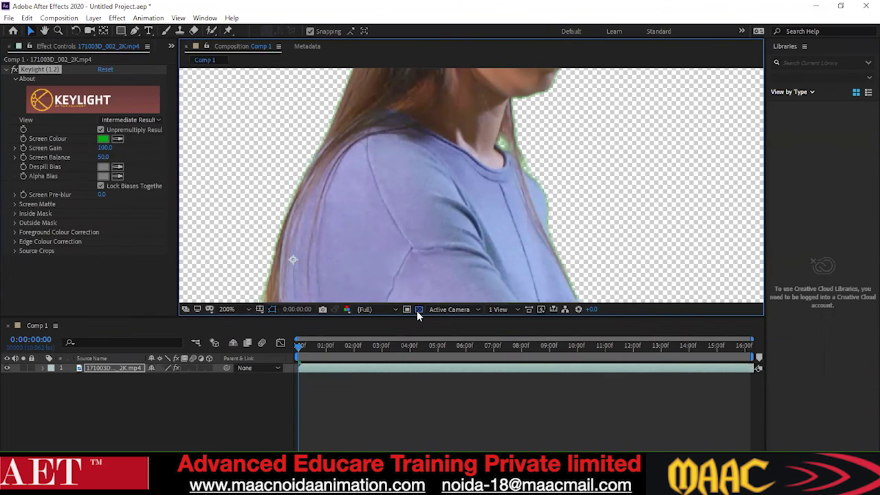
{"action": "left_click", "coordinate": [419, 310]}
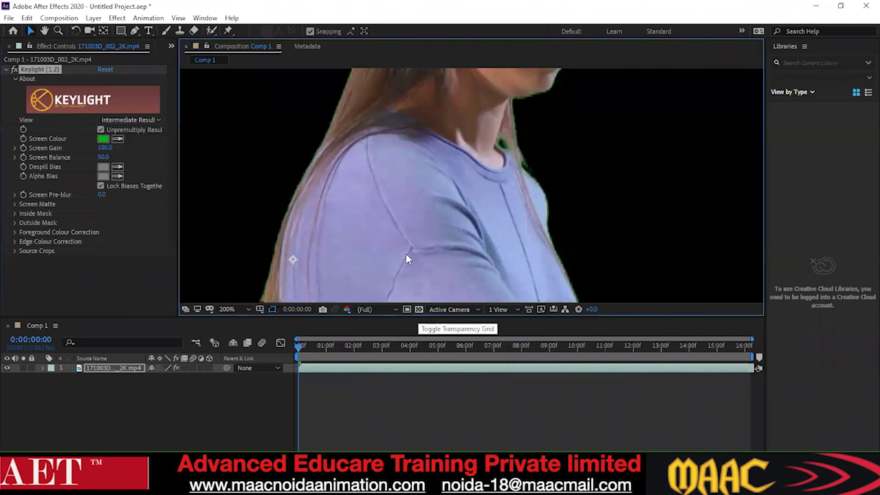
{"action": "scroll", "coordinate": [406, 258], "scroll_direction": "down", "scroll_amount": 4}
{"action": "left_click", "coordinate": [420, 310]}
{"action": "scroll", "coordinate": [426, 172], "scroll_direction": "up", "scroll_amount": 3}
{"action": "scroll", "coordinate": [426, 174], "scroll_direction": "up", "scroll_amount": 2}
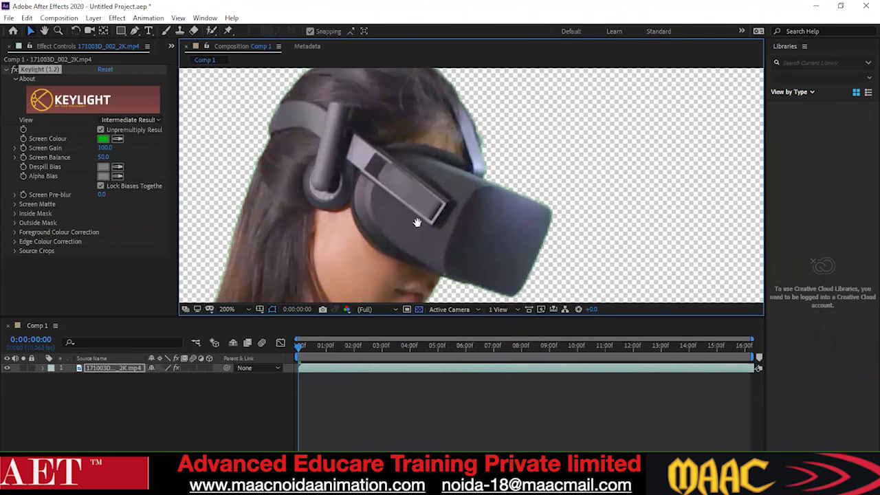
{"action": "scroll", "coordinate": [417, 222], "scroll_direction": "down", "scroll_amount": 5}
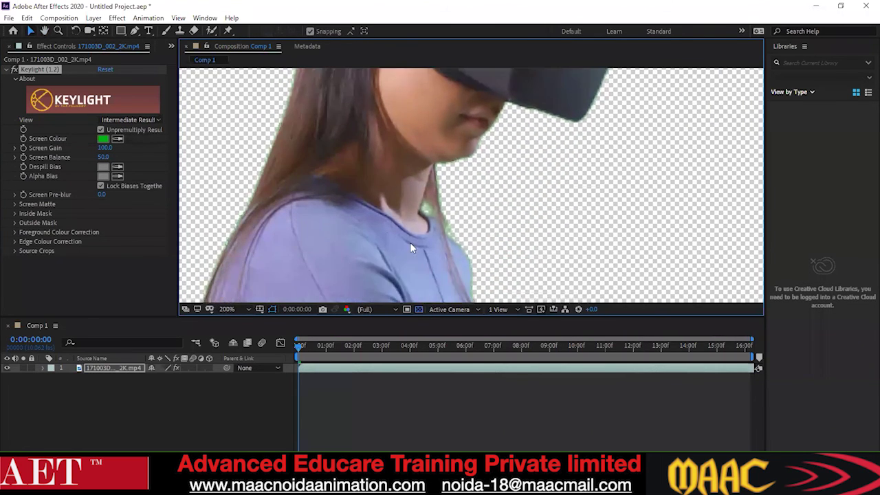
{"action": "scroll", "coordinate": [410, 243], "scroll_direction": "down", "scroll_amount": 2}
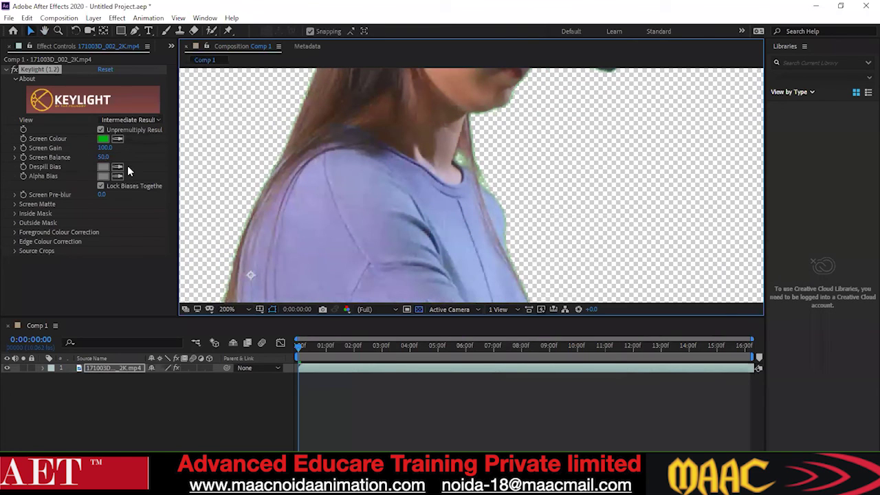
{"action": "scroll", "coordinate": [473, 266], "scroll_direction": "down", "scroll_amount": 2}
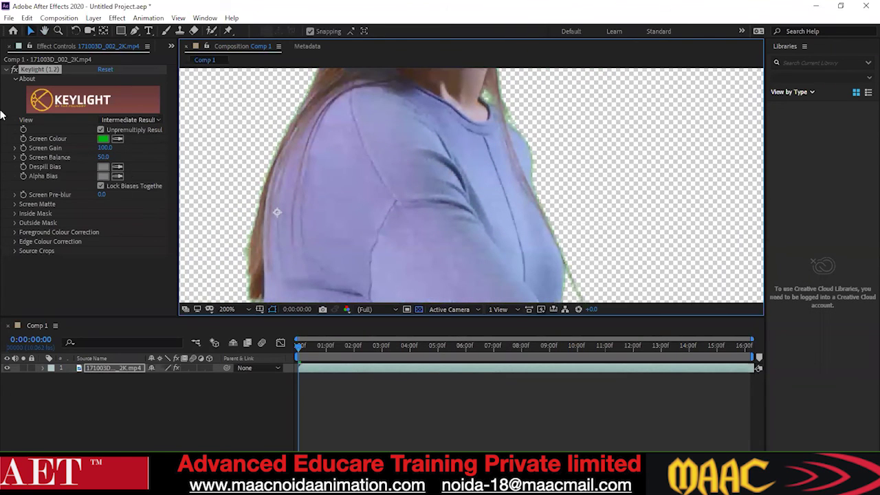
Step: Set Clip Black in Keylight's Screen Matte to 61, checking the hair and headset edges
{"action": "left_click", "coordinate": [15, 205]}
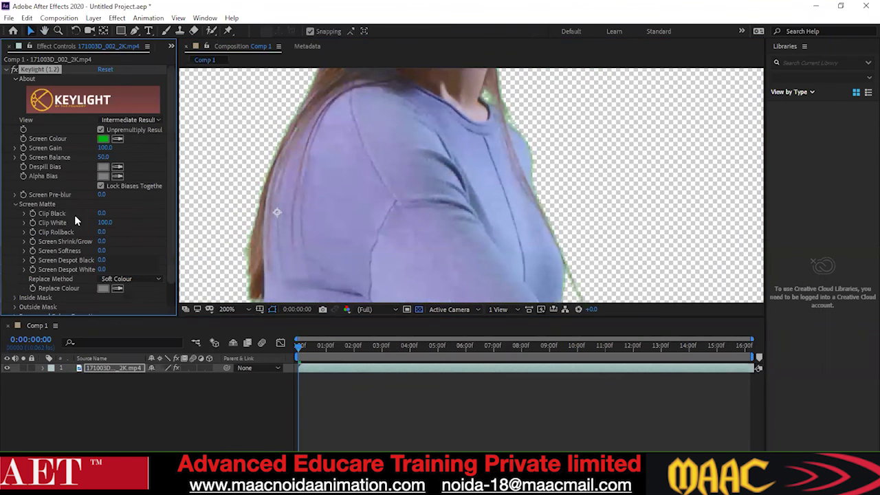
{"action": "left_click_drag", "start_coordinate": [102, 215], "coordinate": [105, 214]}
{"action": "left_click_drag", "start_coordinate": [102, 215], "coordinate": [108, 216]}
{"action": "scroll", "coordinate": [419, 151], "scroll_direction": "down", "scroll_amount": 2}
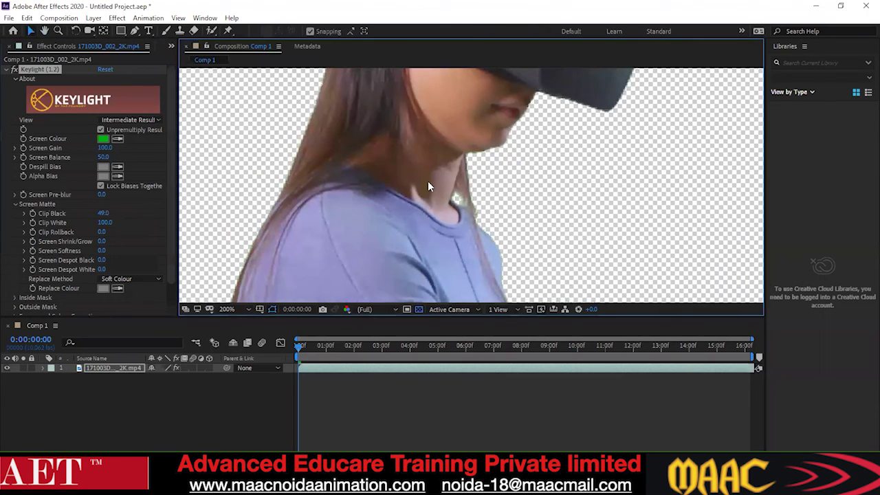
{"action": "scroll", "coordinate": [350, 154], "scroll_direction": "up", "scroll_amount": 1}
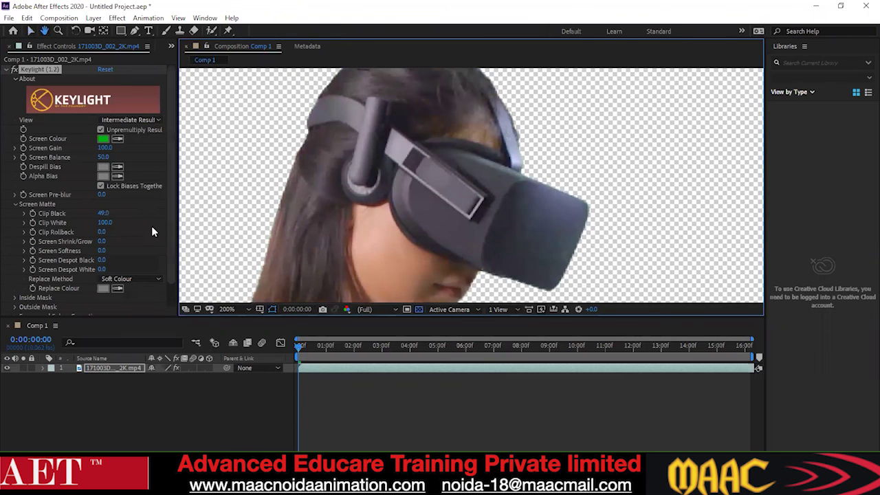
{"action": "left_click_drag", "start_coordinate": [104, 213], "coordinate": [106, 214]}
{"action": "scroll", "coordinate": [465, 188], "scroll_direction": "down", "scroll_amount": 1}
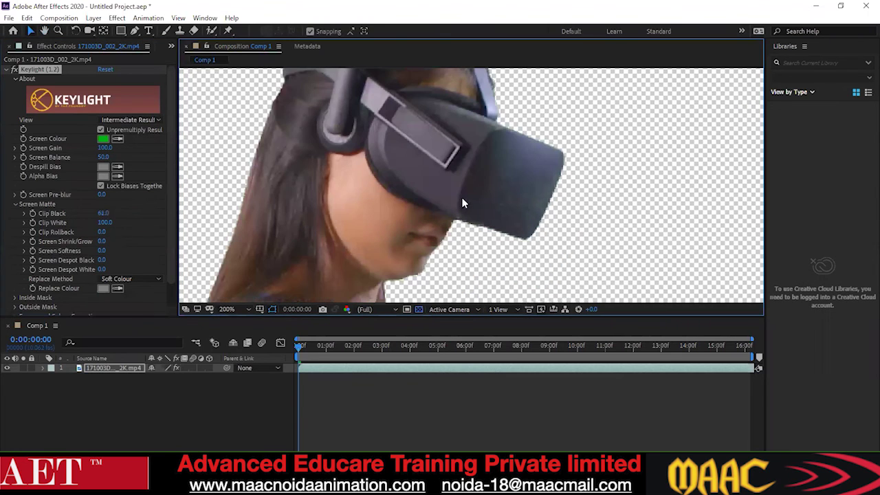
Step: Try Clip White values of 83 and 79 in Keylight's Screen Matte, checking the headset and face edges
{"action": "left_click_drag", "start_coordinate": [105, 222], "coordinate": [101, 223]}
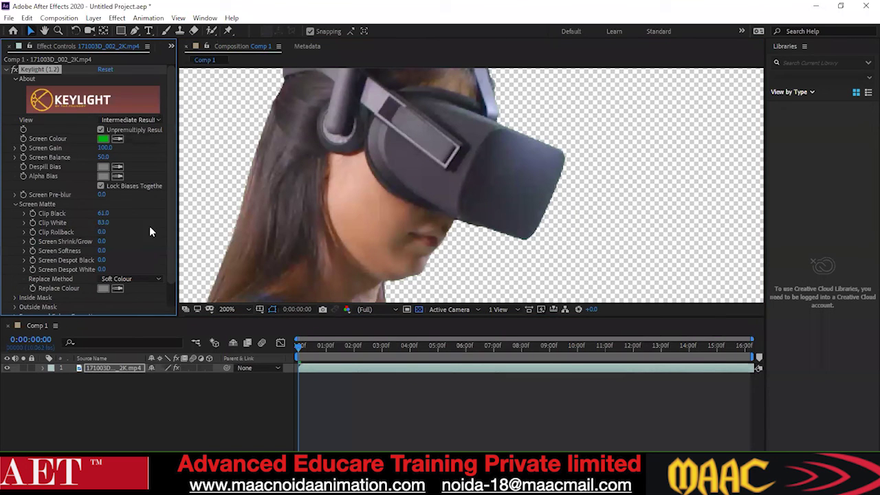
{"action": "key", "text": "ctrl+z"}
{"action": "scroll", "coordinate": [521, 181], "scroll_direction": "up", "scroll_amount": 2}
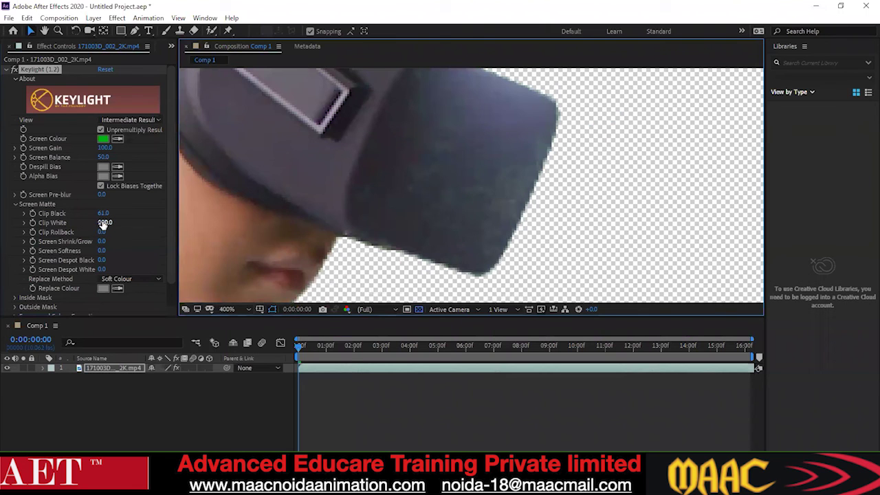
{"action": "mouse_move", "coordinate": [104, 222]}
{"action": "left_mouse_down"}
{"action": "mouse_move", "coordinate": [96, 222]}
{"action": "mouse_move", "coordinate": [103, 227]}
{"action": "left_mouse_up"}
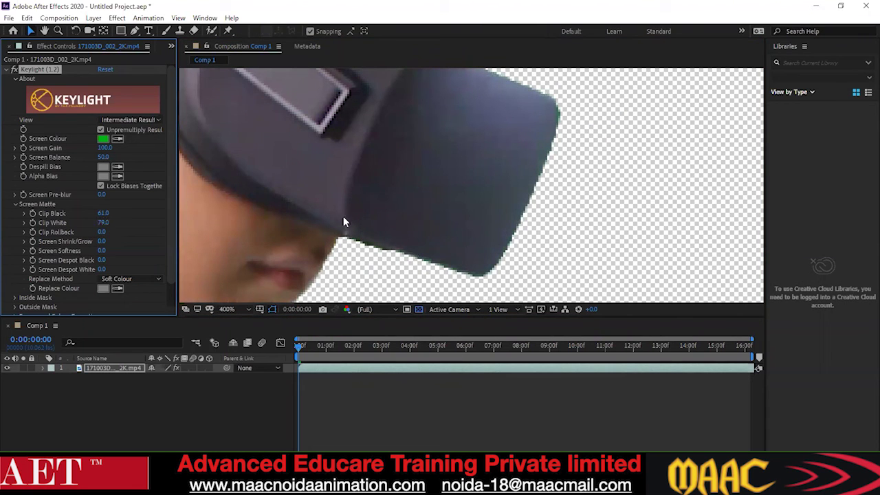
{"action": "left_click_drag", "start_coordinate": [314, 212], "coordinate": [399, 212]}
{"action": "key", "text": "v"}
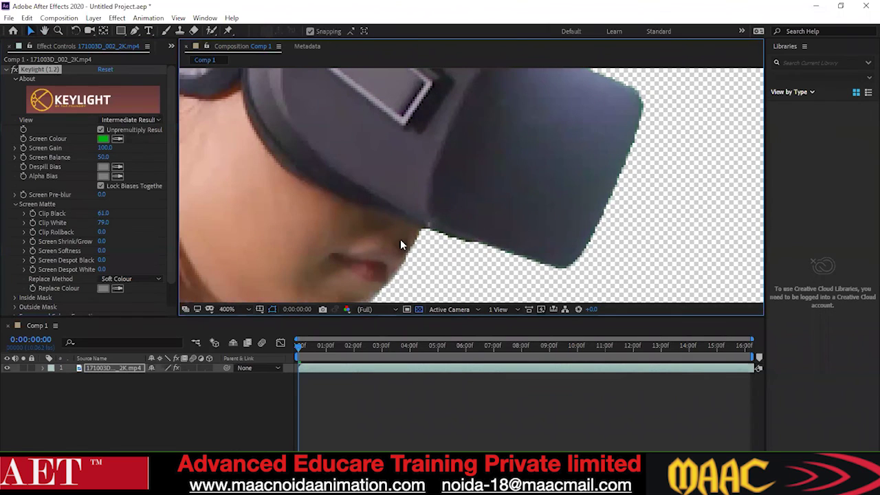
Step: Display the composition's Alpha channel and inspect the matte around the head and neck
{"action": "left_click", "coordinate": [347, 310]}
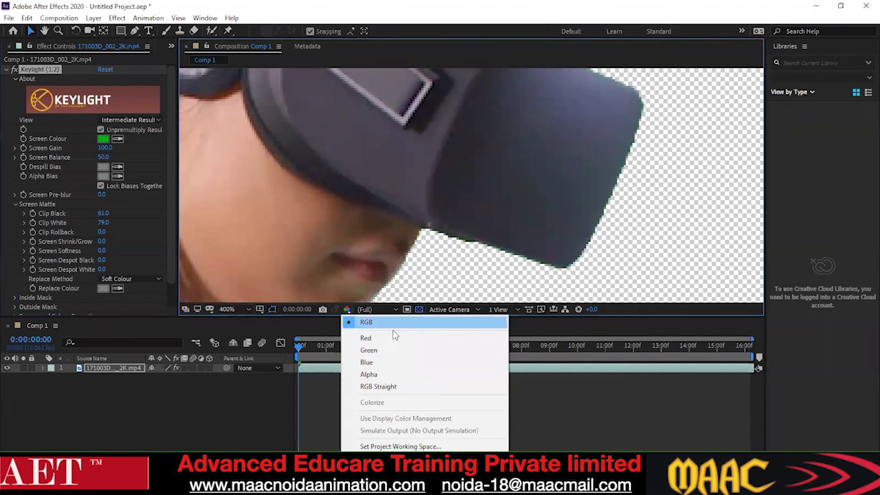
{"action": "left_click", "coordinate": [364, 375]}
{"action": "key", "text": "comma"}
{"action": "scroll", "coordinate": [406, 188], "scroll_direction": "down", "scroll_amount": 1}
{"action": "left_click_drag", "start_coordinate": [390, 199], "coordinate": [421, 135]}
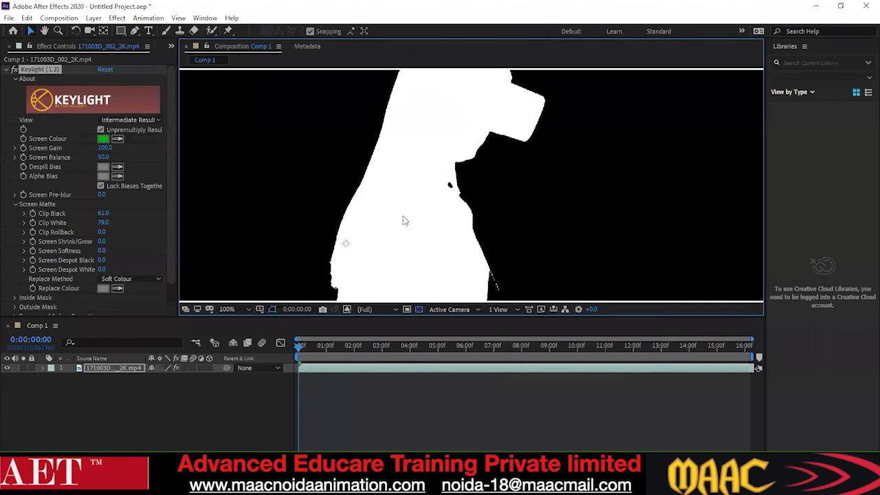
{"action": "scroll", "coordinate": [420, 245], "scroll_direction": "up", "scroll_amount": 1}
{"action": "left_click_drag", "start_coordinate": [420, 239], "coordinate": [448, 236]}
Step: Set Keylight's Clip White to 100 and examine the headset area in the alpha matte
{"action": "left_click_drag", "start_coordinate": [99, 228], "coordinate": [118, 230]}
{"action": "left_click_drag", "start_coordinate": [418, 244], "coordinate": [465, 200]}
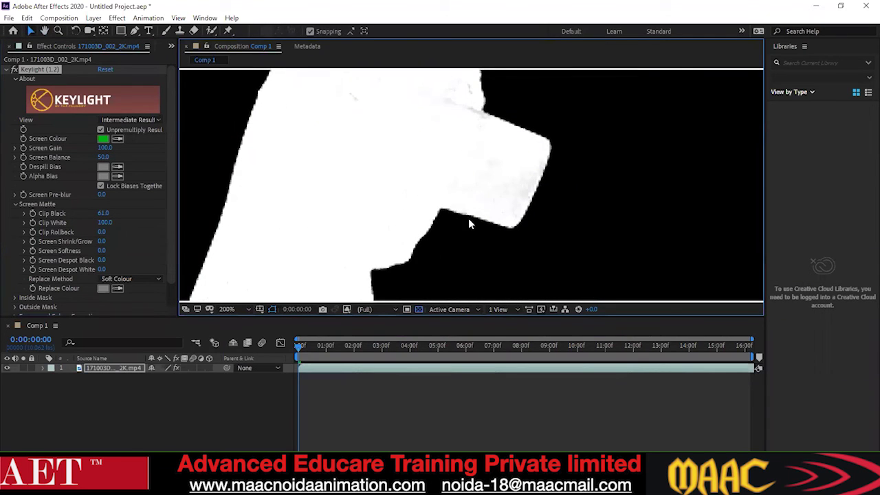
{"action": "scroll", "coordinate": [468, 222], "scroll_direction": "up", "scroll_amount": 3}
{"action": "key", "text": "v"}
{"action": "scroll", "coordinate": [375, 198], "scroll_direction": "down", "scroll_amount": 2}
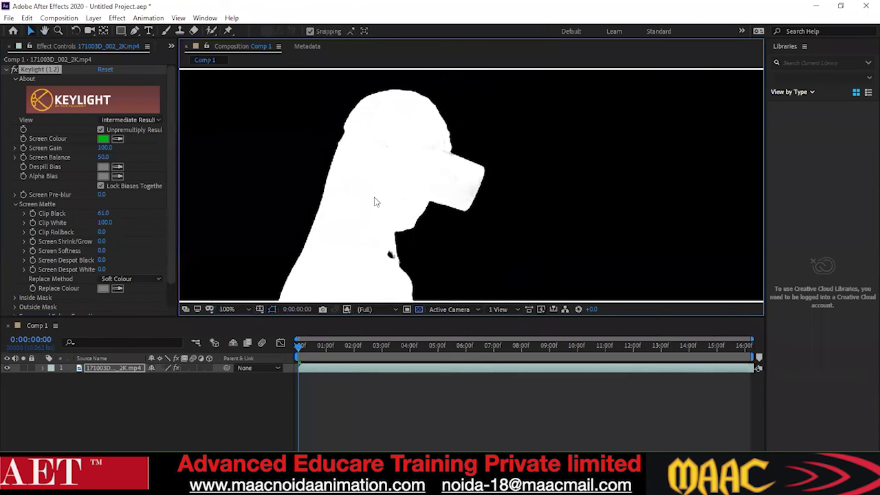
Step: Set Clip White in Keylight's Screen Matte to 87, checking the headset and head edges in the alpha matte
{"action": "left_click", "coordinate": [107, 223]}
{"action": "type", "text": "60"}
{"action": "left_click_drag", "start_coordinate": [99, 224], "coordinate": [99, 223]}
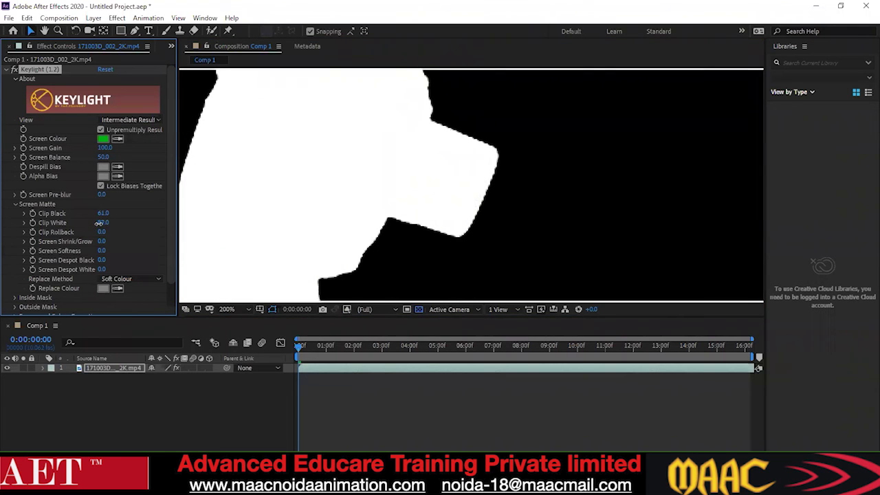
{"action": "left_click_drag", "start_coordinate": [407, 139], "coordinate": [440, 140]}
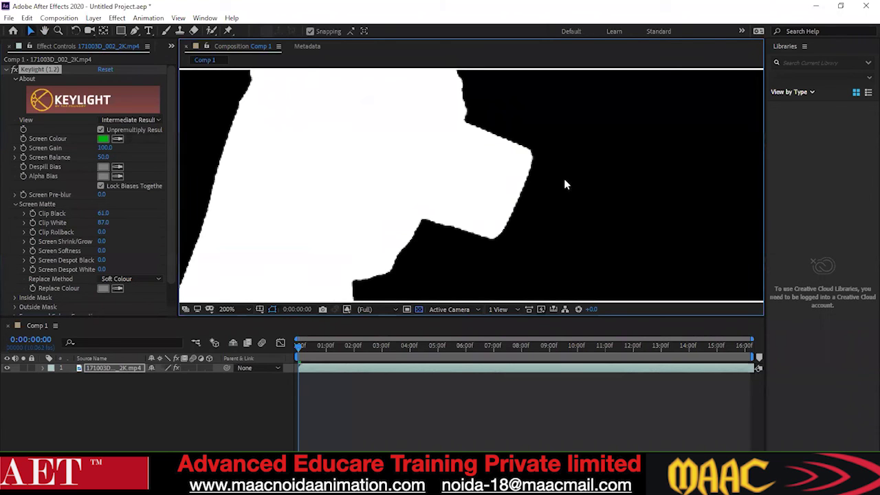
{"action": "left_click_drag", "start_coordinate": [472, 190], "coordinate": [493, 246]}
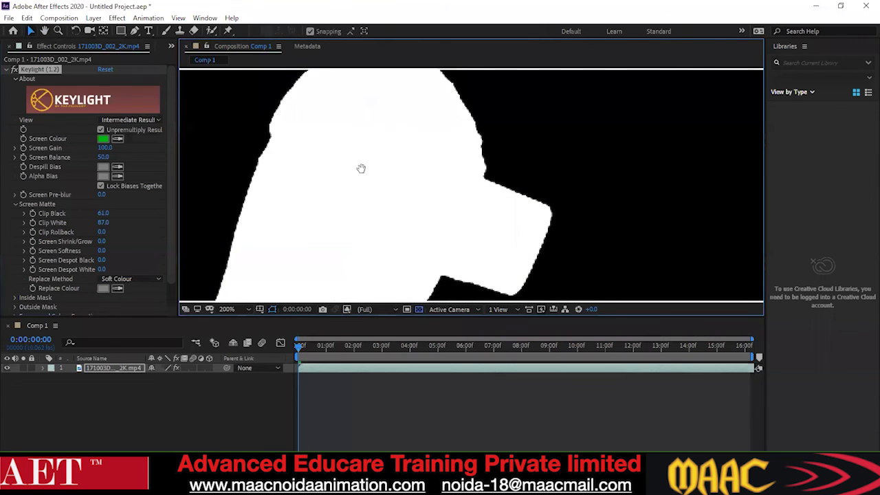
Step: Set Screen Softness in Keylight's Screen Matte to 1
{"action": "left_click_drag", "start_coordinate": [361, 168], "coordinate": [384, 152]}
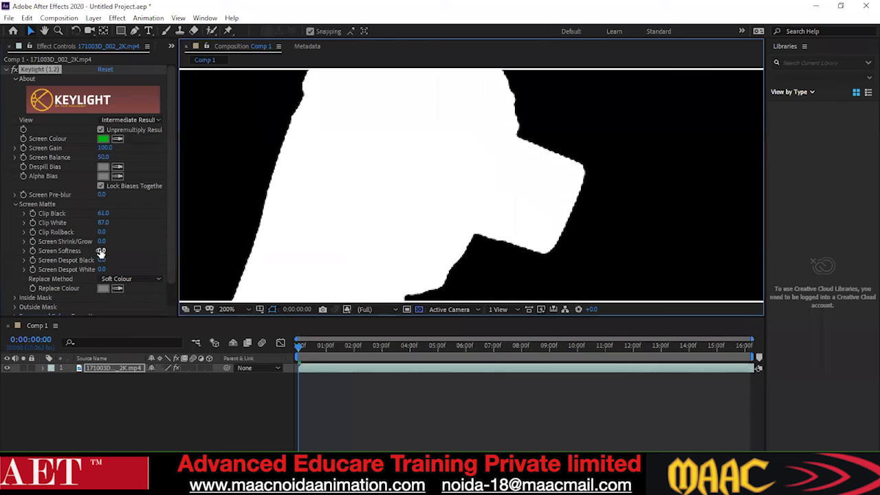
{"action": "left_click_drag", "start_coordinate": [103, 250], "coordinate": [105, 252]}
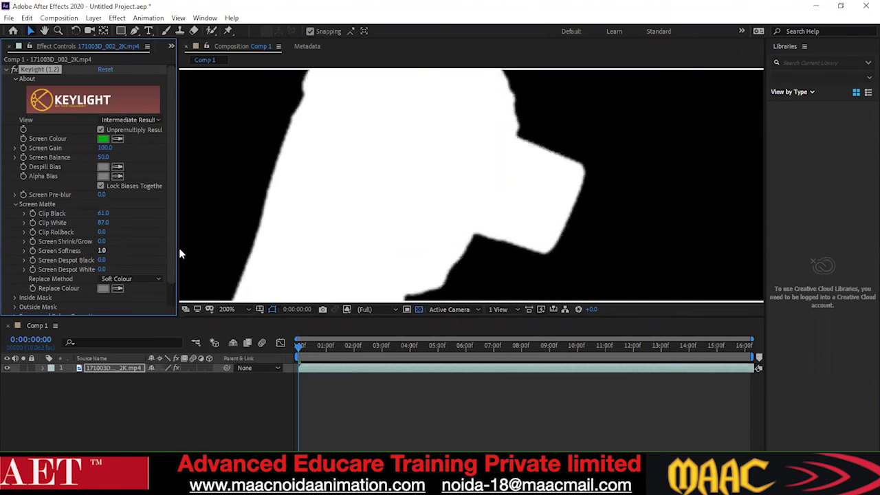
{"action": "key", "text": "space"}
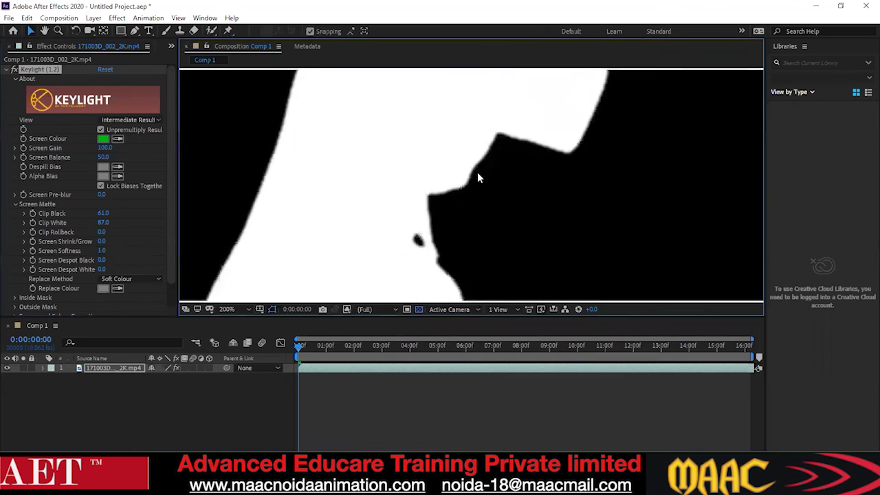
Step: Switch the composition display from Alpha back to full colour and check the keyed headset and face edges
{"action": "left_click", "coordinate": [346, 310]}
{"action": "left_click", "coordinate": [366, 322]}
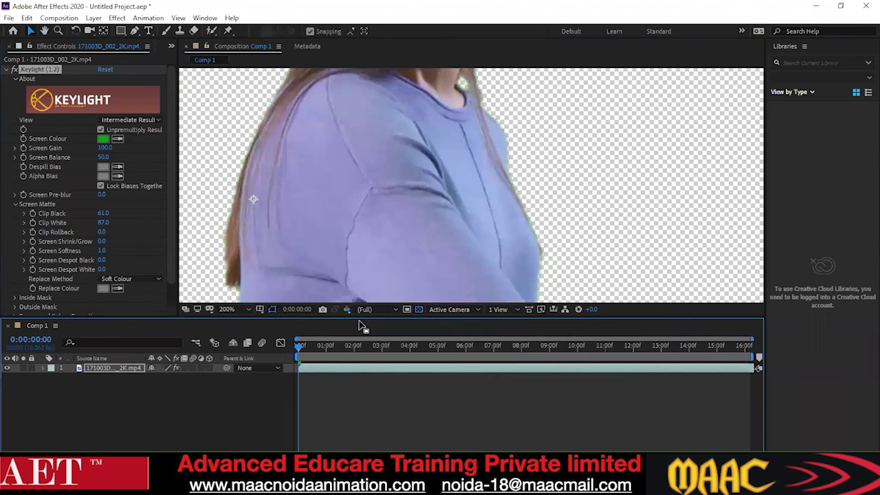
{"action": "scroll", "coordinate": [400, 221], "scroll_direction": "down", "scroll_amount": 1}
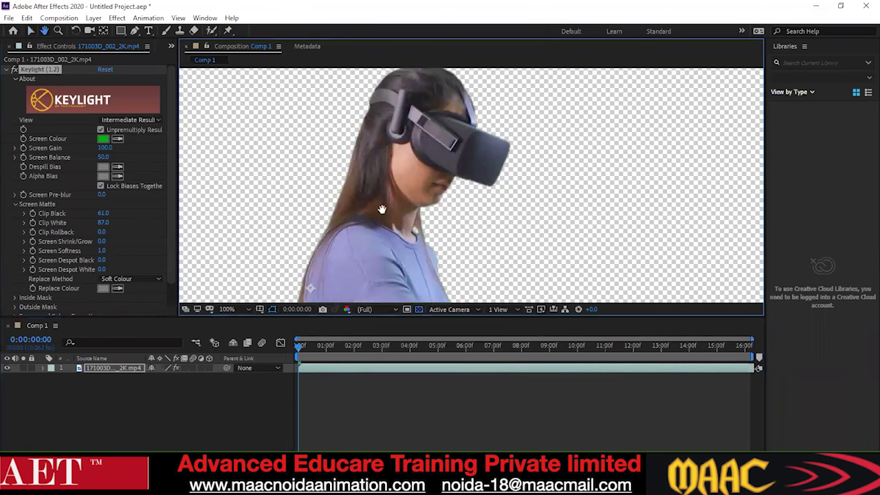
{"action": "scroll", "coordinate": [436, 140], "scroll_direction": "up", "scroll_amount": 1}
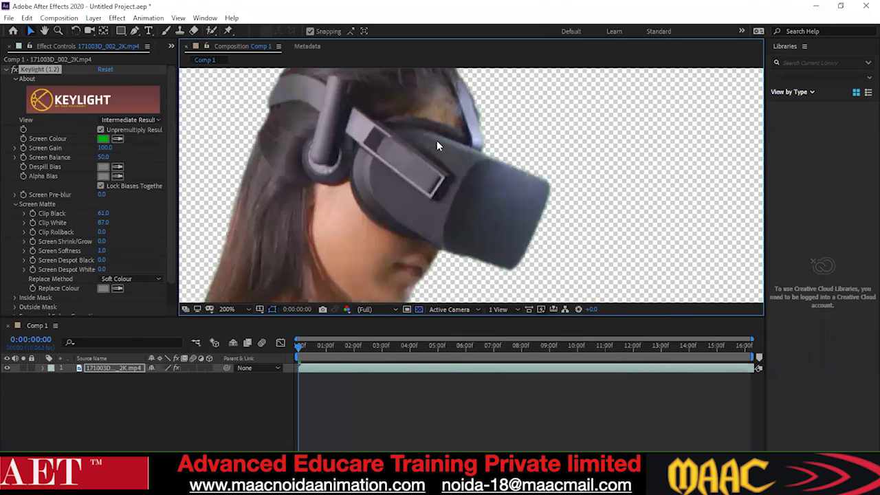
Step: Expand Keylight's Inside Mask settings, leaving Screen Despot White unchanged
{"action": "left_click", "coordinate": [105, 273]}
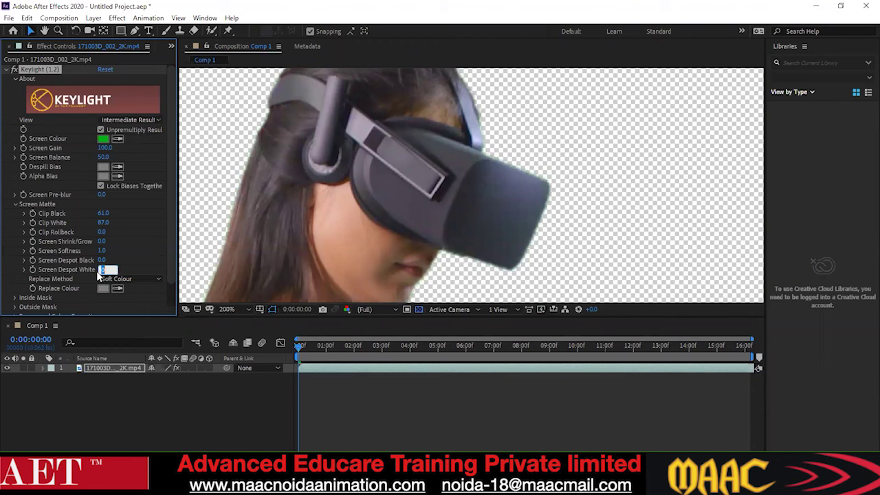
{"action": "left_click", "coordinate": [122, 268]}
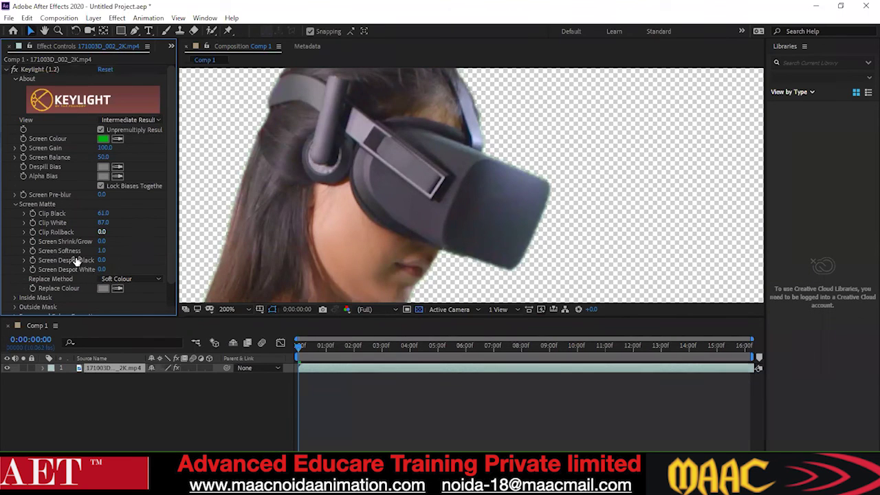
{"action": "scroll", "coordinate": [89, 244], "scroll_direction": "down", "scroll_amount": 1}
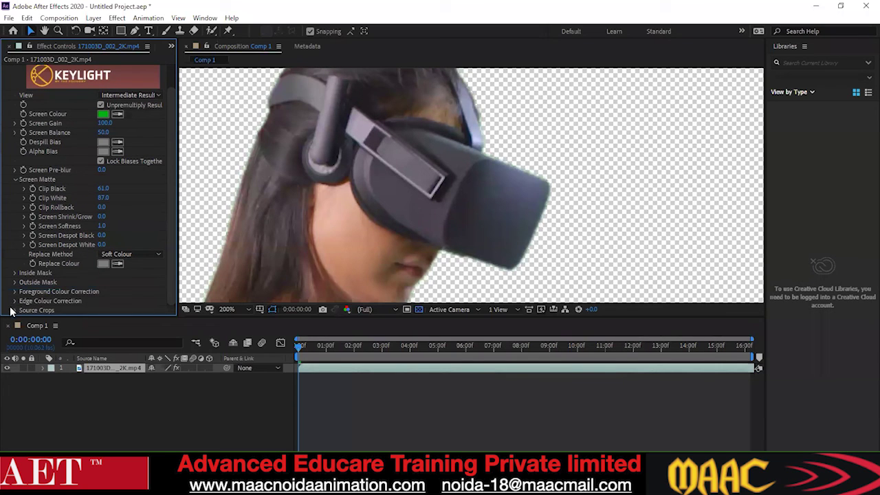
{"action": "left_click", "coordinate": [14, 274]}
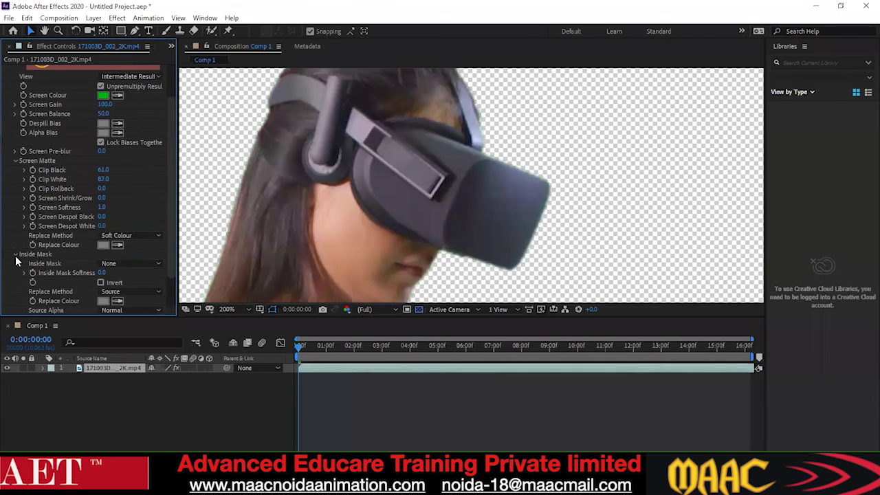
{"action": "left_click", "coordinate": [25, 254]}
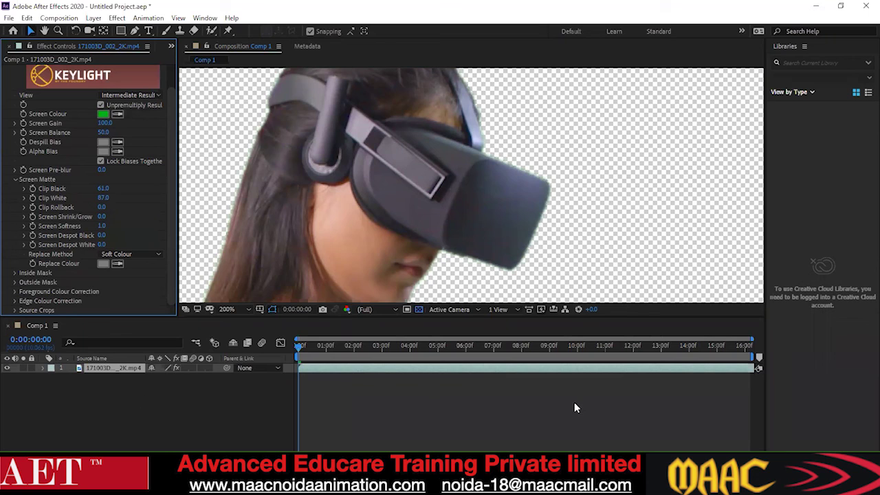
{"action": "left_click", "coordinate": [14, 273]}
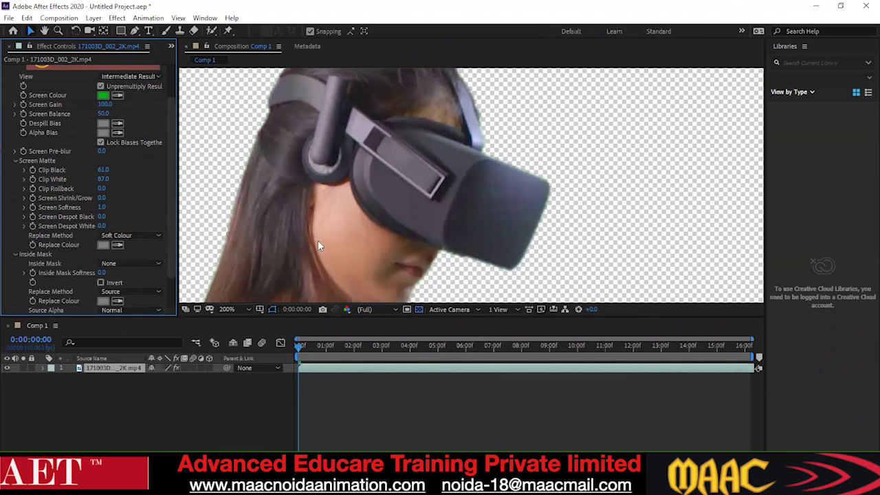
{"action": "left_click", "coordinate": [103, 283]}
Step: Check the sleeve edges and set Keylight's Screen Balance to 52.9
{"action": "scroll", "coordinate": [353, 256], "scroll_direction": "down", "scroll_amount": 4}
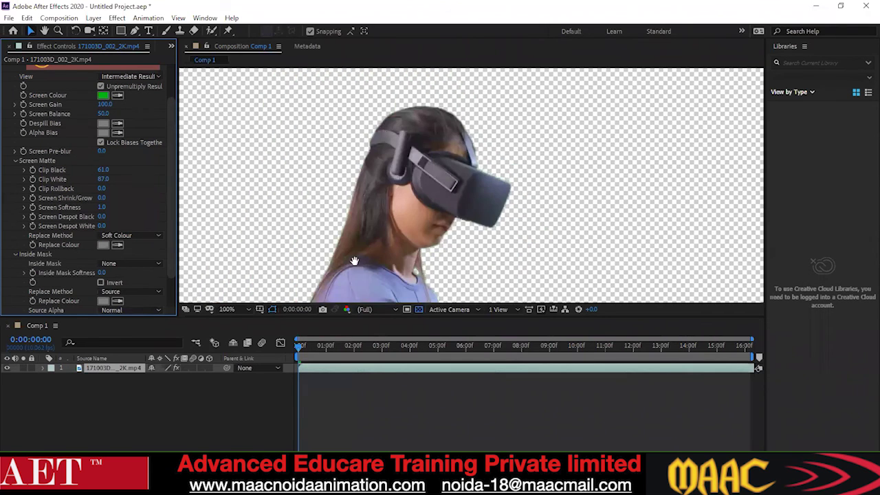
{"action": "scroll", "coordinate": [358, 261], "scroll_direction": "up", "scroll_amount": 2}
{"action": "scroll", "coordinate": [465, 241], "scroll_direction": "up", "scroll_amount": 2}
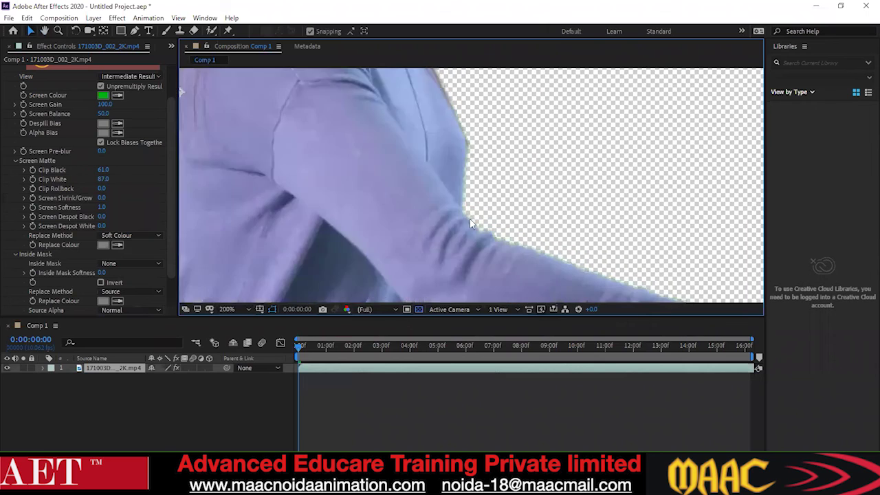
{"action": "scroll", "coordinate": [453, 223], "scroll_direction": "down", "scroll_amount": 2}
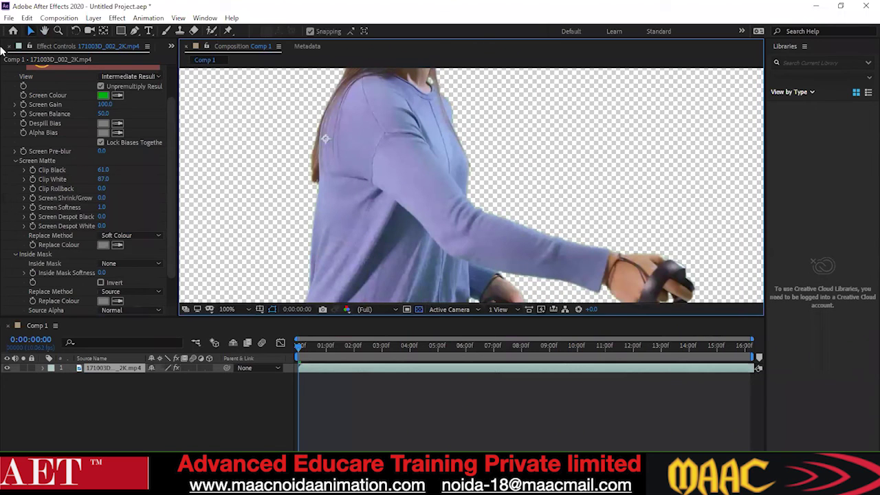
{"action": "left_click", "coordinate": [15, 106]}
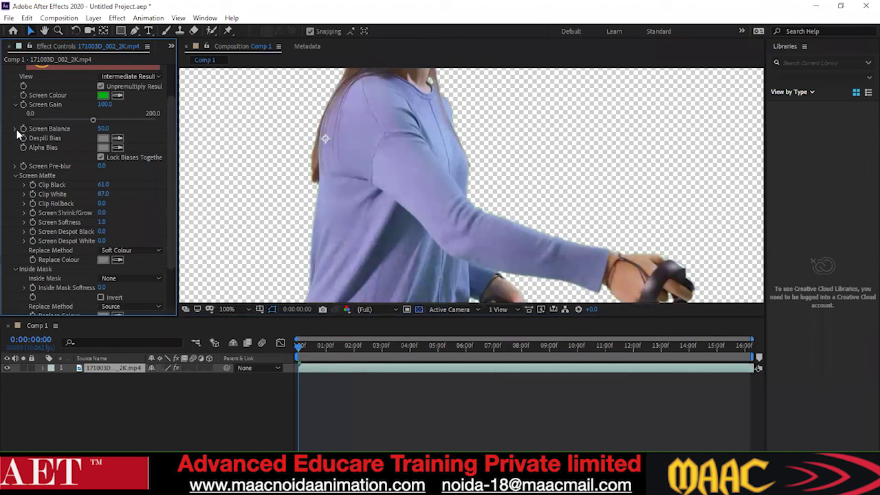
{"action": "left_click", "coordinate": [15, 129]}
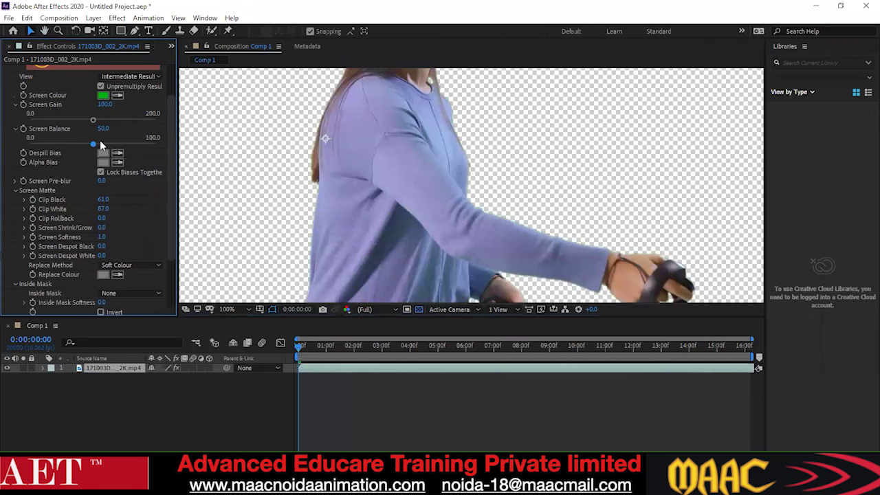
{"action": "left_click_drag", "start_coordinate": [94, 142], "coordinate": [96, 142]}
Step: Examine the hand and controller edges, comparing them with Keylight repeatedly disabled and enabled
{"action": "key", "text": "h"}
{"action": "left_click_drag", "start_coordinate": [692, 299], "coordinate": [452, 249]}
{"action": "scroll", "coordinate": [452, 248], "scroll_direction": "up", "scroll_amount": 1}
{"action": "left_click_drag", "start_coordinate": [623, 242], "coordinate": [671, 204]}
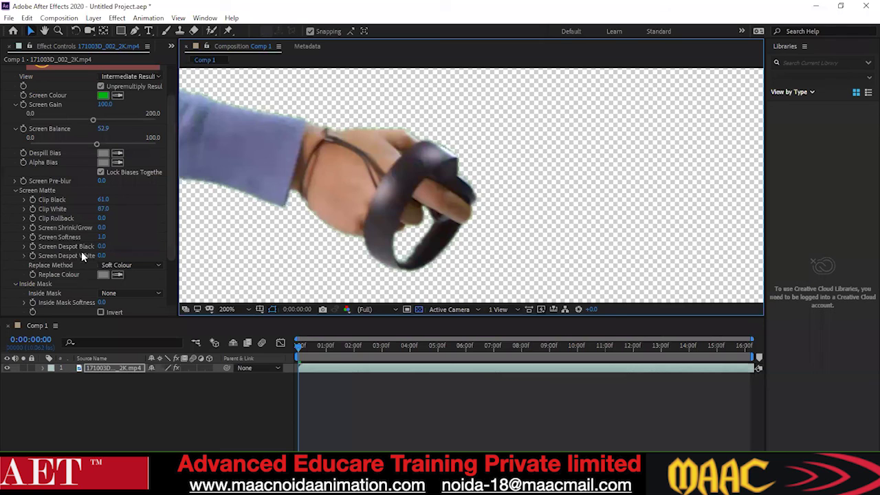
{"action": "scroll", "coordinate": [120, 218], "scroll_direction": "down", "scroll_amount": 3}
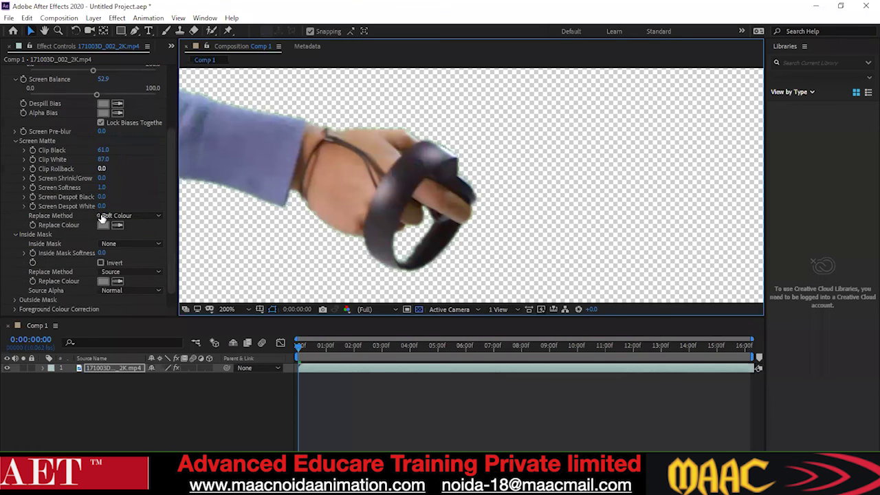
{"action": "scroll", "coordinate": [101, 217], "scroll_direction": "up", "scroll_amount": 5}
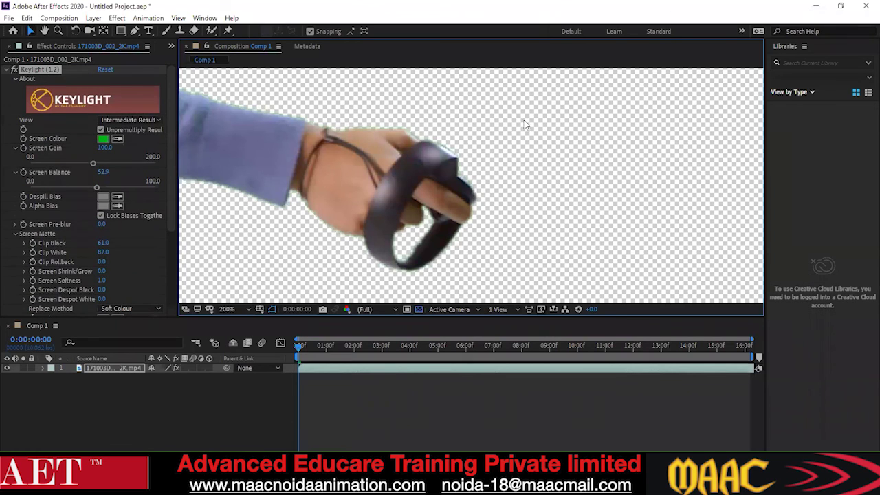
{"action": "left_click", "coordinate": [14, 69]}
{"action": "left_click", "coordinate": [13, 69]}
{"action": "left_click", "coordinate": [14, 70]}
{"action": "left_click", "coordinate": [14, 69]}
{"action": "left_click", "coordinate": [14, 70]}
{"action": "left_click", "coordinate": [13, 69]}
{"action": "left_click", "coordinate": [13, 69]}
{"action": "left_click", "coordinate": [14, 69]}
{"action": "left_click", "coordinate": [14, 69]}
{"action": "left_click", "coordinate": [14, 69]}
Step: Set Keylight's View to Source to inspect the arm and loose hair strand, and return it to Intermediate Result
{"action": "left_click", "coordinate": [148, 121]}
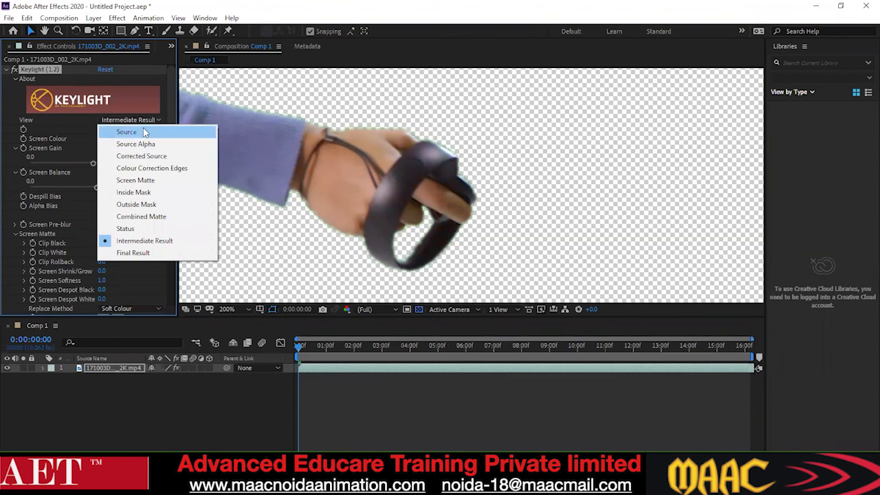
{"action": "left_click", "coordinate": [141, 131]}
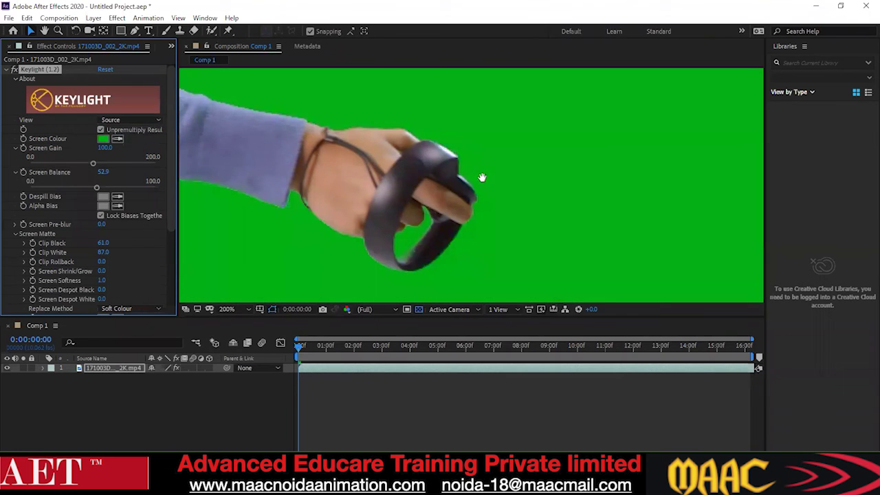
{"action": "left_click_drag", "start_coordinate": [482, 177], "coordinate": [610, 212]}
{"action": "left_click_drag", "start_coordinate": [255, 176], "coordinate": [455, 233]}
{"action": "left_click_drag", "start_coordinate": [372, 76], "coordinate": [456, 203]}
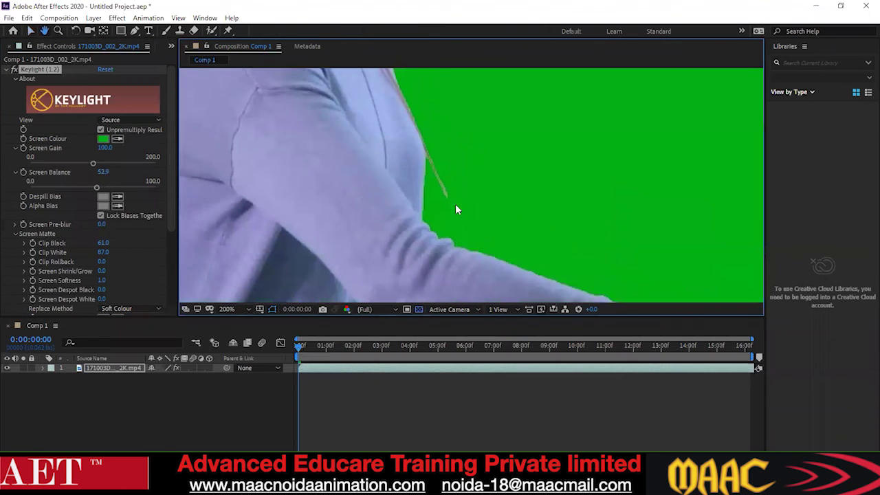
{"action": "left_click", "coordinate": [138, 124]}
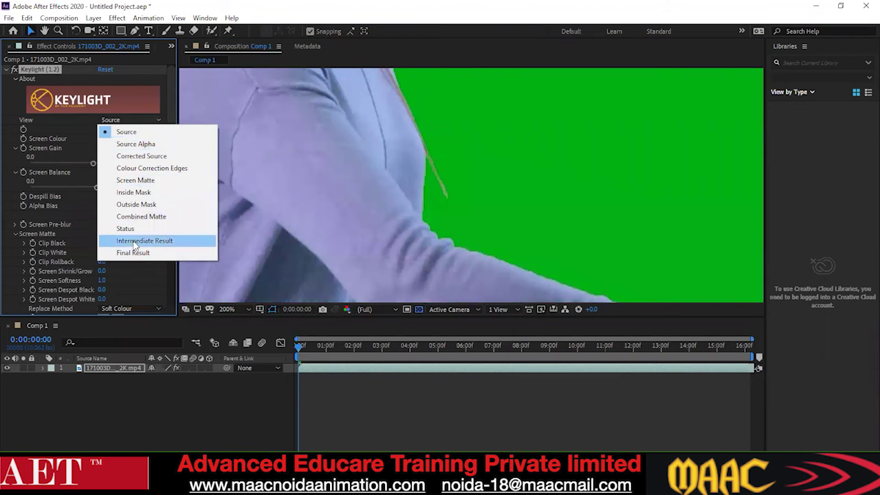
{"action": "left_click", "coordinate": [141, 241]}
Step: Deselect the clip layer and examine the keyed figure as a whole and around the face, neck and headset
{"action": "scroll", "coordinate": [442, 207], "scroll_direction": "down", "scroll_amount": 3}
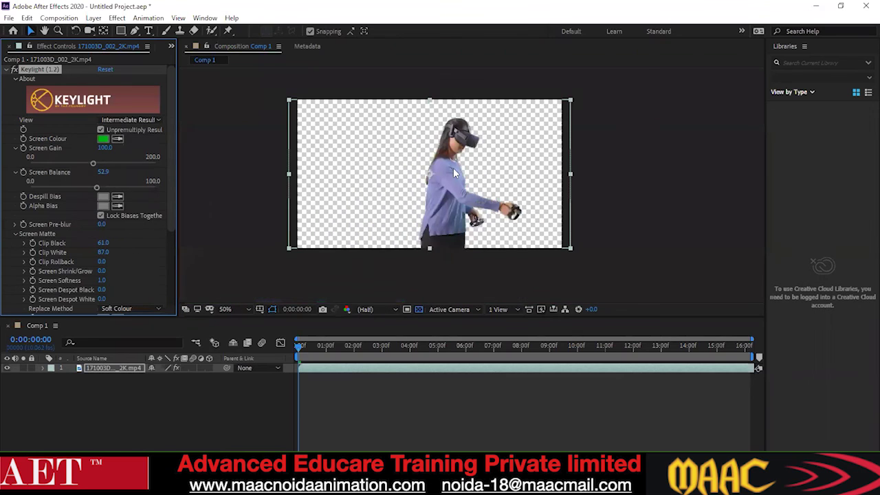
{"action": "scroll", "coordinate": [453, 173], "scroll_direction": "up", "scroll_amount": 2}
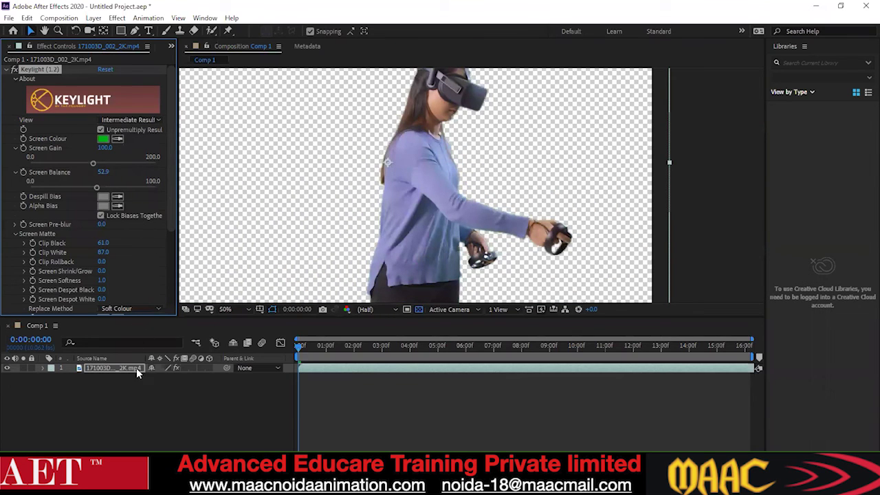
{"action": "left_click", "coordinate": [134, 393]}
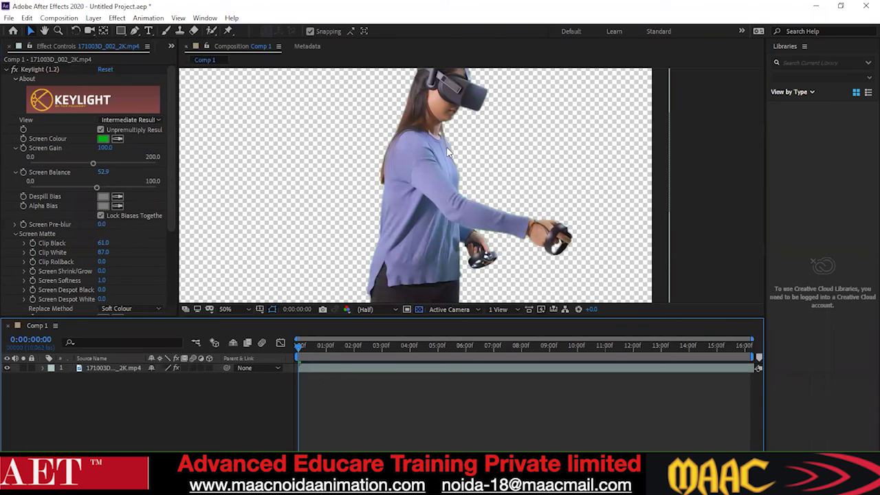
{"action": "scroll", "coordinate": [438, 126], "scroll_direction": "up", "scroll_amount": 2}
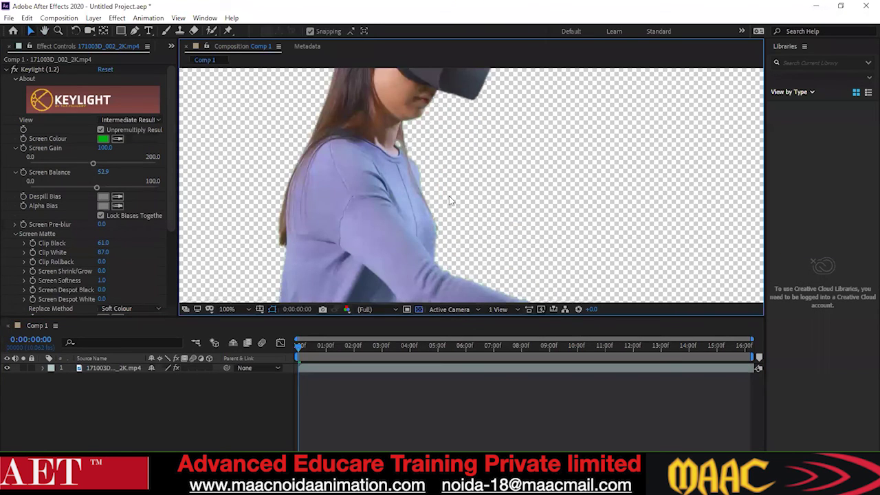
{"action": "scroll", "coordinate": [435, 158], "scroll_direction": "up", "scroll_amount": 1}
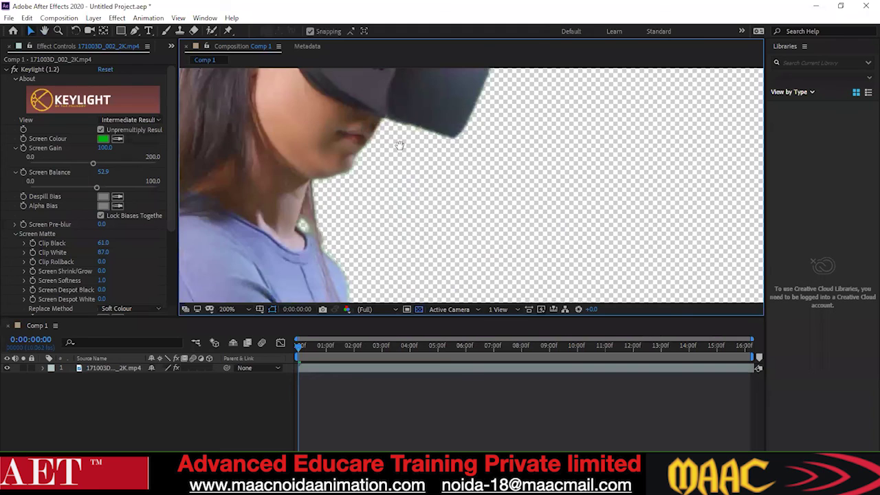
{"action": "scroll", "coordinate": [412, 196], "scroll_direction": "up", "scroll_amount": 1}
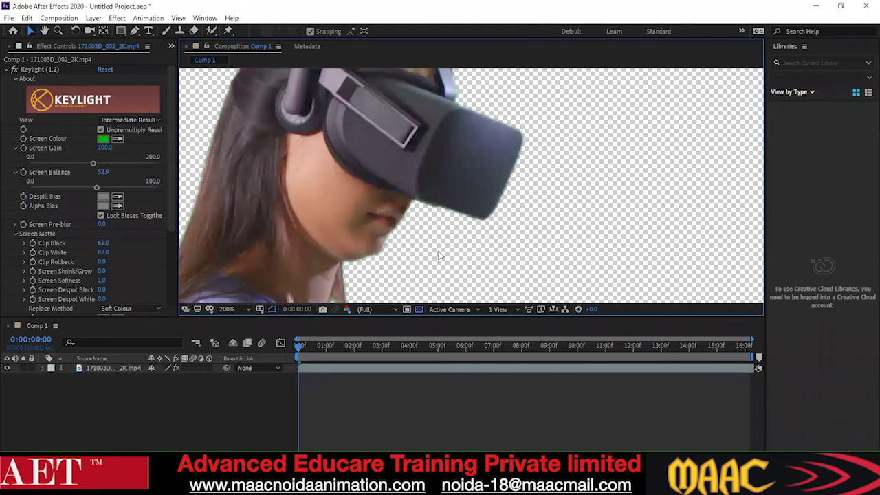
{"action": "scroll", "coordinate": [440, 256], "scroll_direction": "down", "scroll_amount": 1}
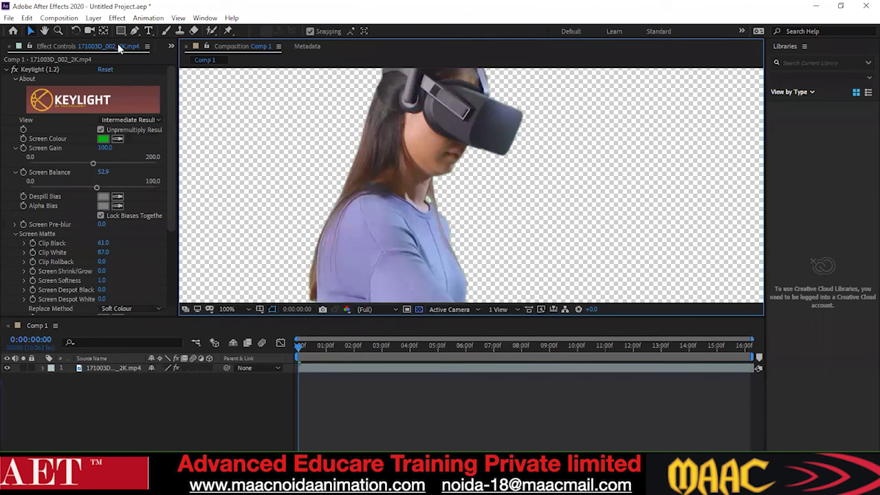
Step: Apply the Hue/Saturation effect to the 171003D_002_2K.mp4 clip layer
{"action": "left_click", "coordinate": [94, 18]}
{"action": "mouse_move", "coordinate": [117, 18]}
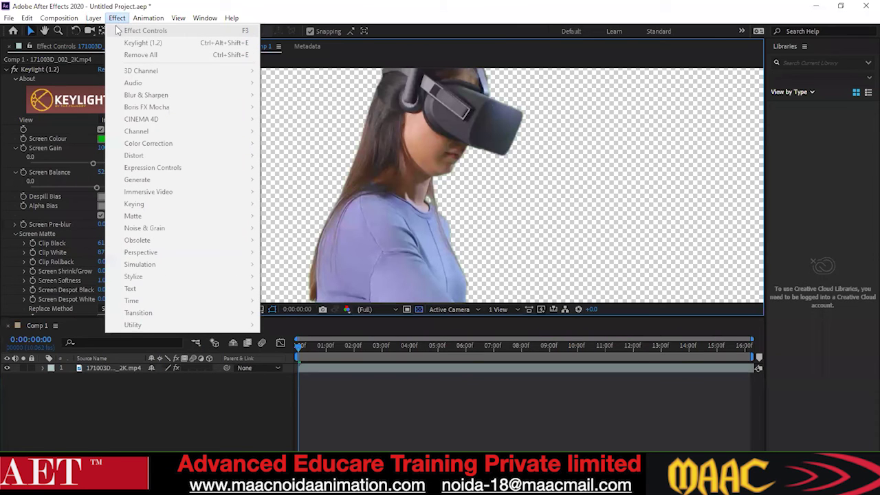
{"action": "left_click", "coordinate": [100, 368]}
{"action": "right_click", "coordinate": [134, 398]}
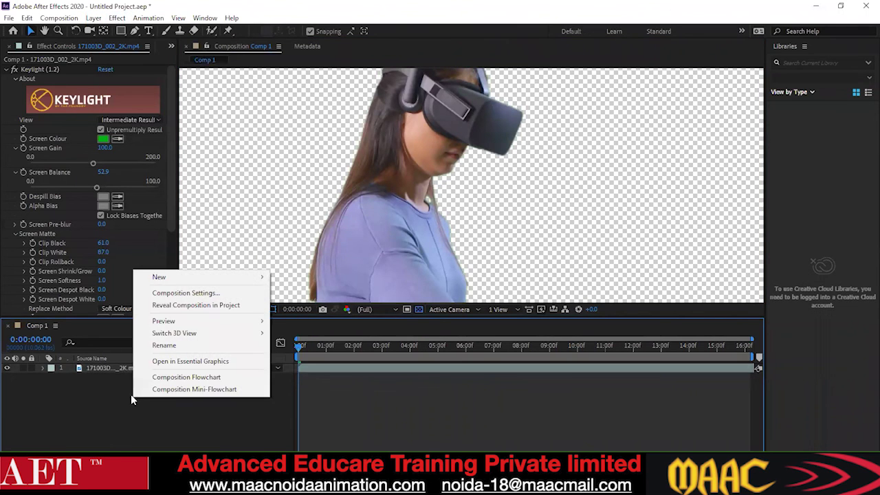
{"action": "left_click", "coordinate": [106, 375]}
{"action": "left_click", "coordinate": [117, 18]}
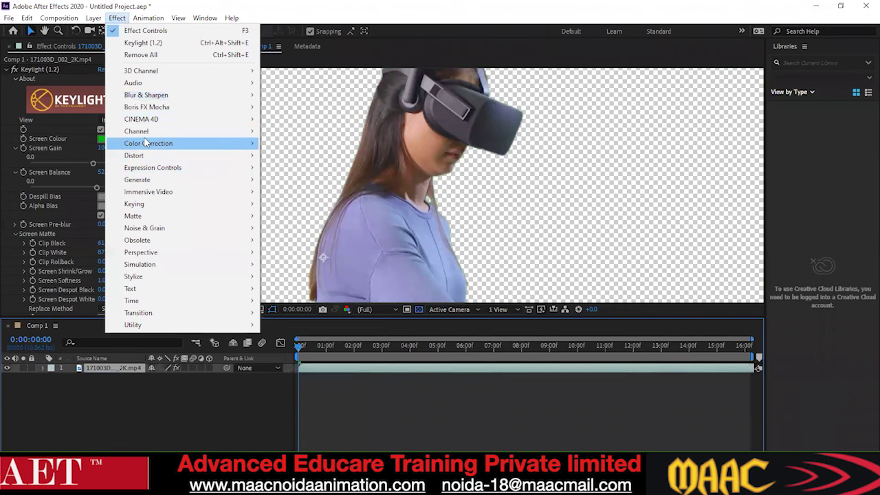
{"action": "mouse_move", "coordinate": [146, 143]}
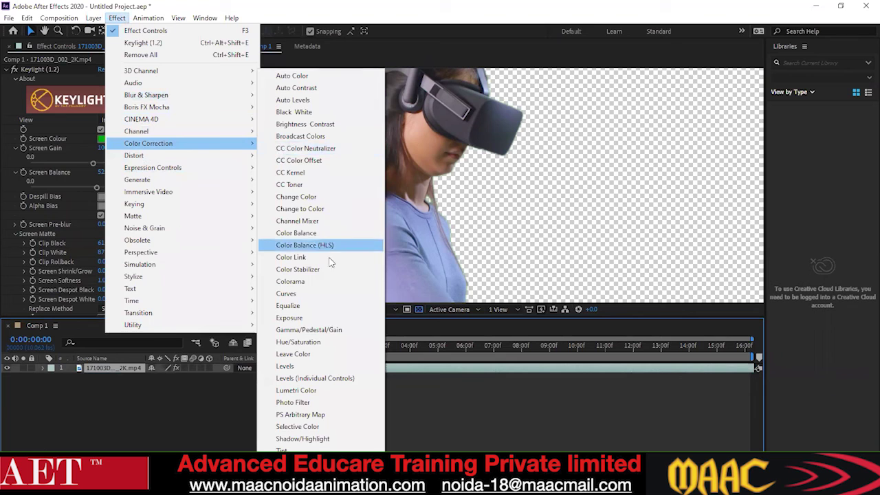
{"action": "left_click", "coordinate": [319, 341]}
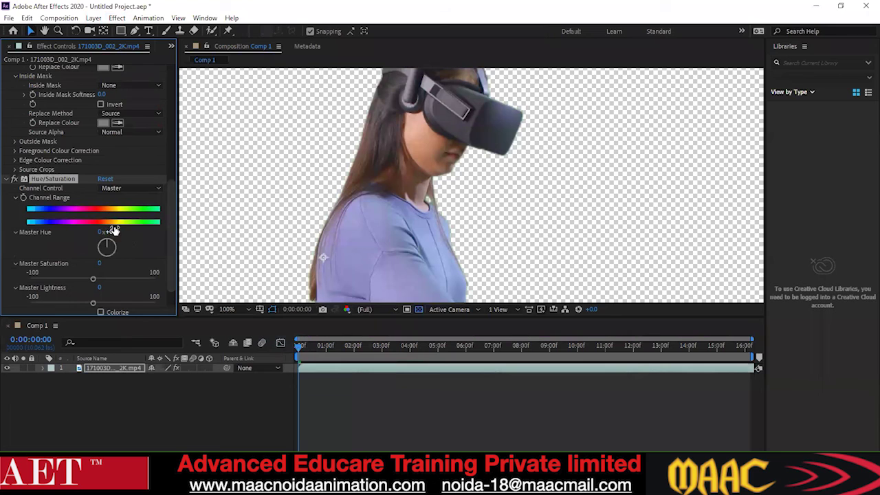
Step: Set Hue/Saturation's Channel Control to Greens and extend the start of its channel range through yellow to orange
{"action": "left_click", "coordinate": [140, 189]}
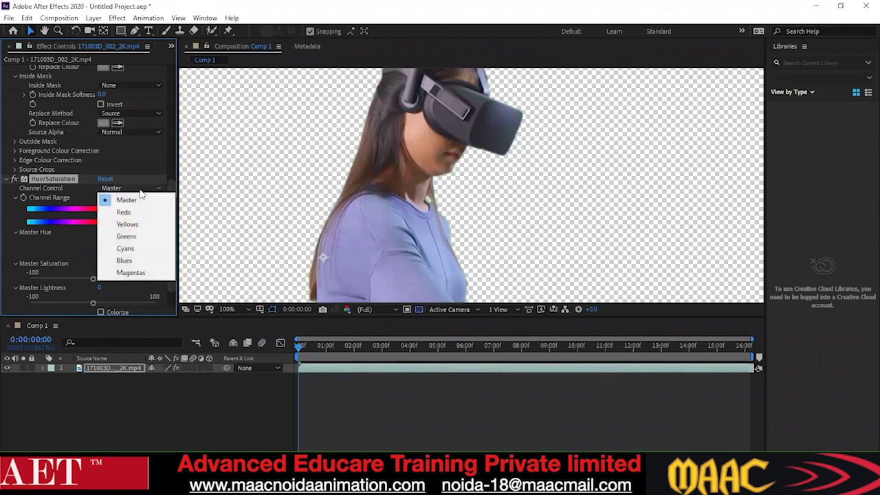
{"action": "left_click", "coordinate": [136, 237]}
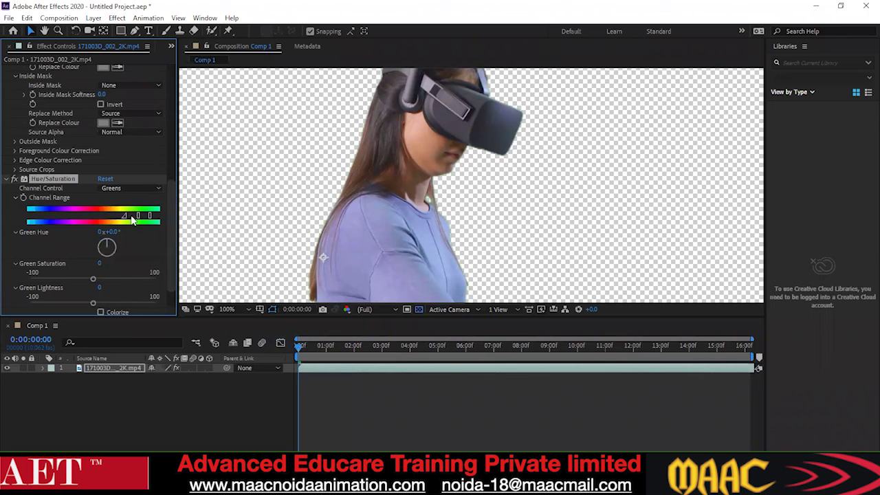
{"action": "left_click_drag", "start_coordinate": [124, 217], "coordinate": [125, 220]}
{"action": "key", "text": "period"}
{"action": "left_click_drag", "start_coordinate": [442, 115], "coordinate": [450, 255]}
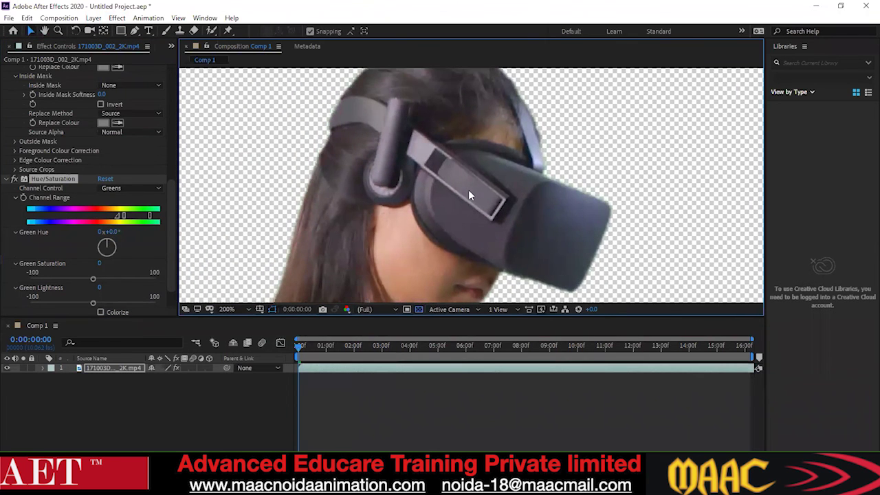
{"action": "left_click_drag", "start_coordinate": [118, 219], "coordinate": [112, 220]}
Step: Check the face, sweater and hand edges, and fine-tune the Greens range's lower limit with its falloff reaching into red
{"action": "scroll", "coordinate": [463, 216], "scroll_direction": "down", "scroll_amount": 5}
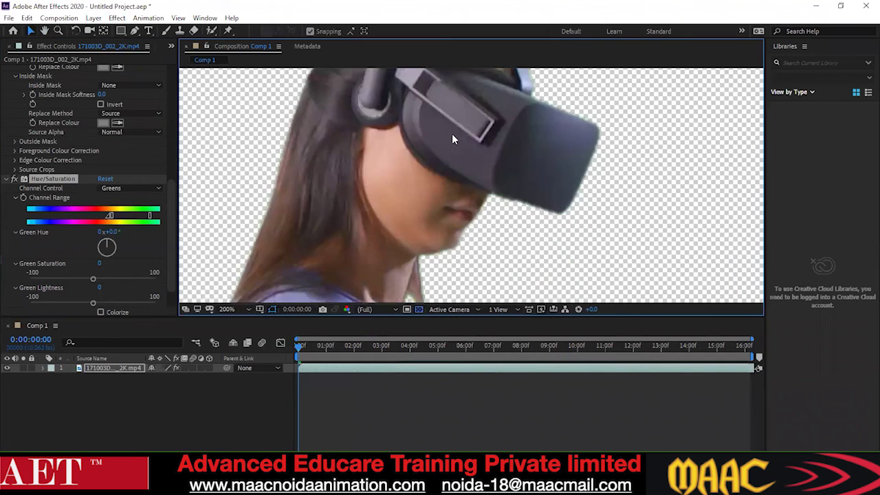
{"action": "scroll", "coordinate": [414, 207], "scroll_direction": "down", "scroll_amount": 5}
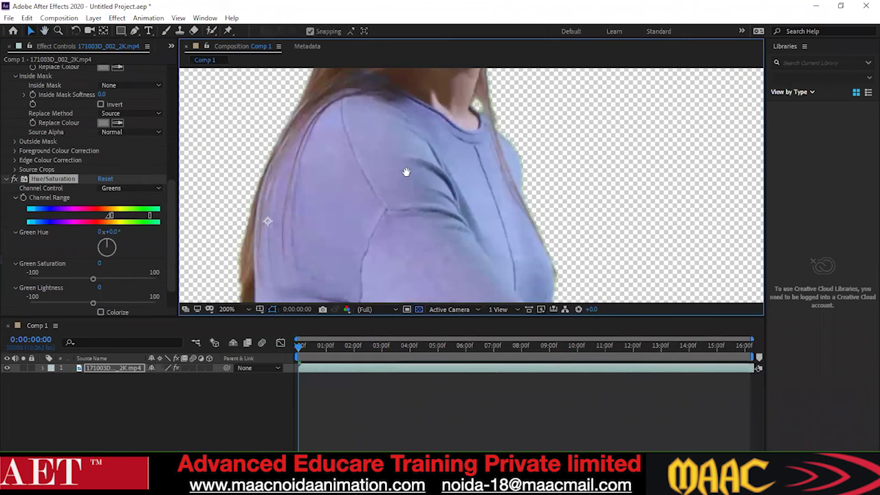
{"action": "scroll", "coordinate": [443, 182], "scroll_direction": "down", "scroll_amount": 4}
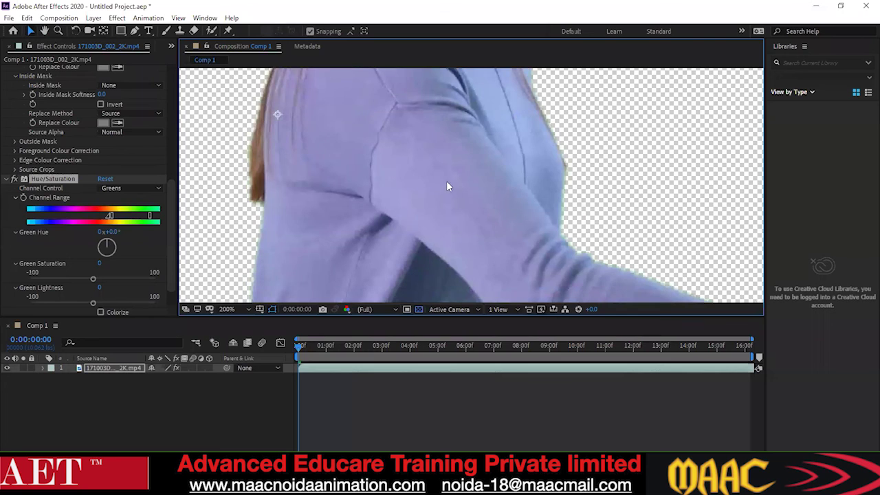
{"action": "key", "text": "comma"}
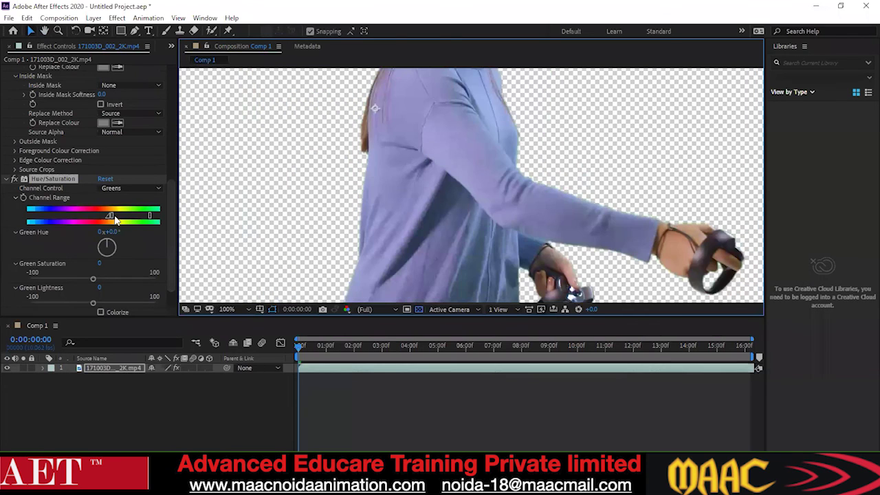
{"action": "left_click_drag", "start_coordinate": [113, 219], "coordinate": [115, 219]}
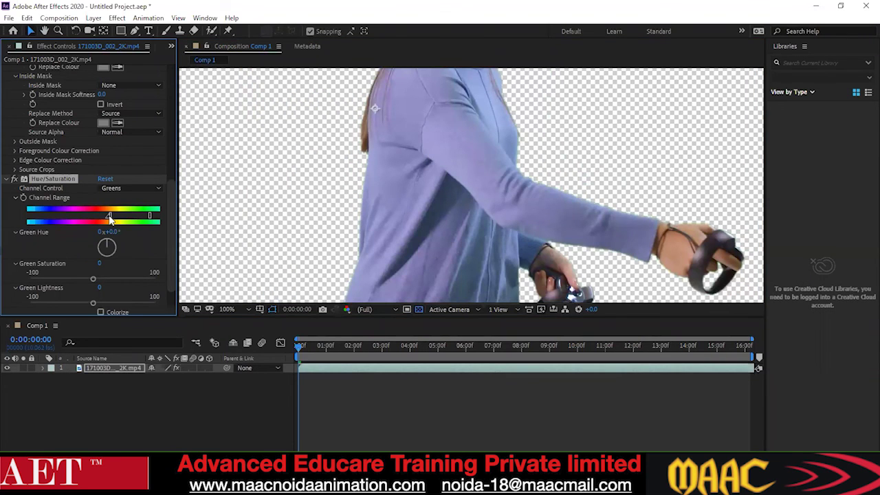
{"action": "left_click_drag", "start_coordinate": [467, 227], "coordinate": [462, 131]}
{"action": "left_click_drag", "start_coordinate": [574, 165], "coordinate": [444, 205]}
{"action": "scroll", "coordinate": [508, 201], "scroll_direction": "up", "scroll_amount": 3}
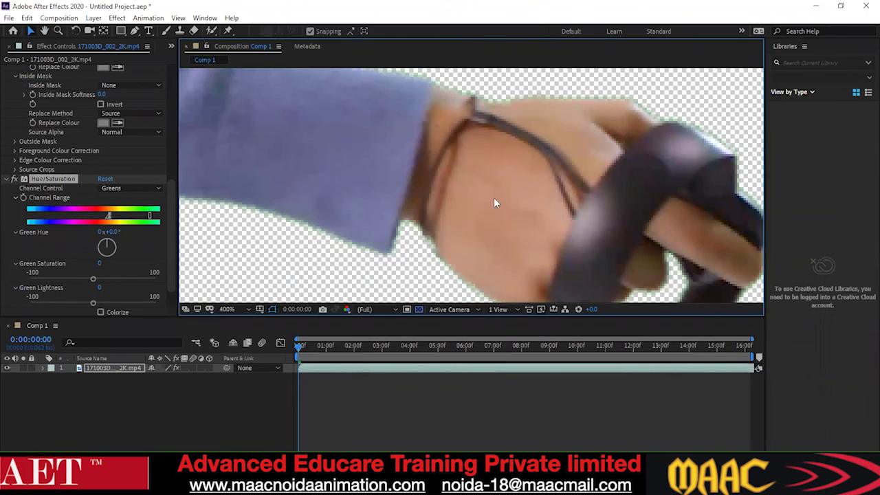
{"action": "left_click", "coordinate": [111, 218]}
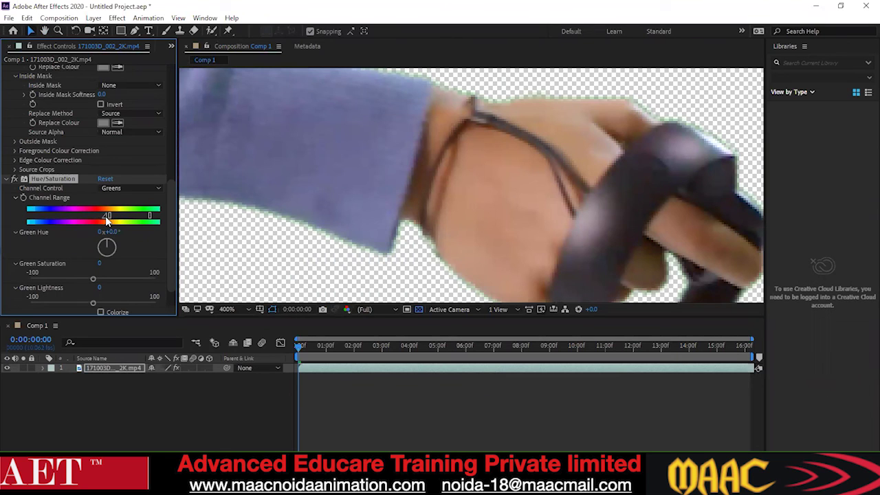
{"action": "left_click_drag", "start_coordinate": [104, 216], "coordinate": [102, 214]}
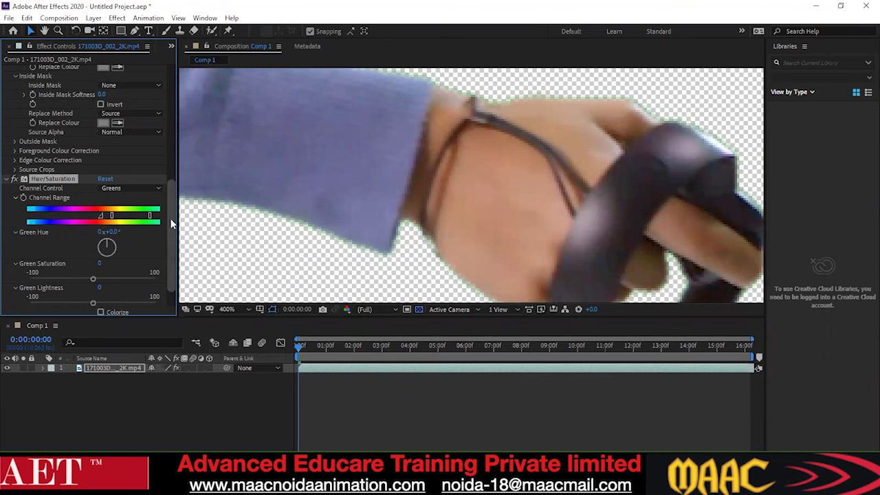
Step: Enable Keylight's Edge Colour Correction, and collapse the About, Screen Gain and Screen Balance groups
{"action": "left_click", "coordinate": [15, 160]}
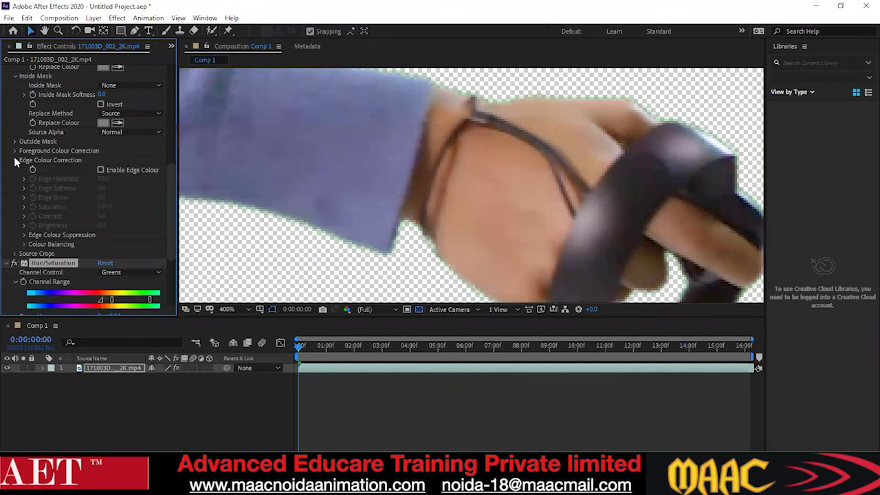
{"action": "left_click", "coordinate": [101, 170]}
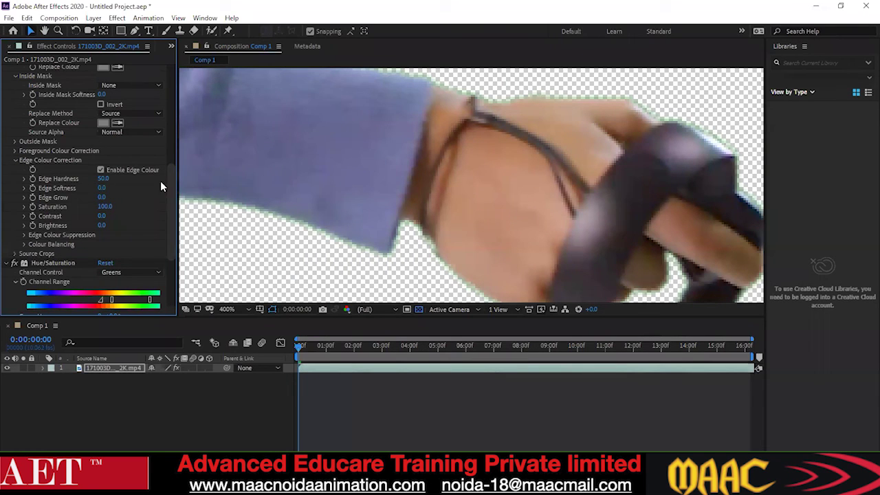
{"action": "left_click_drag", "start_coordinate": [172, 210], "coordinate": [178, 84]}
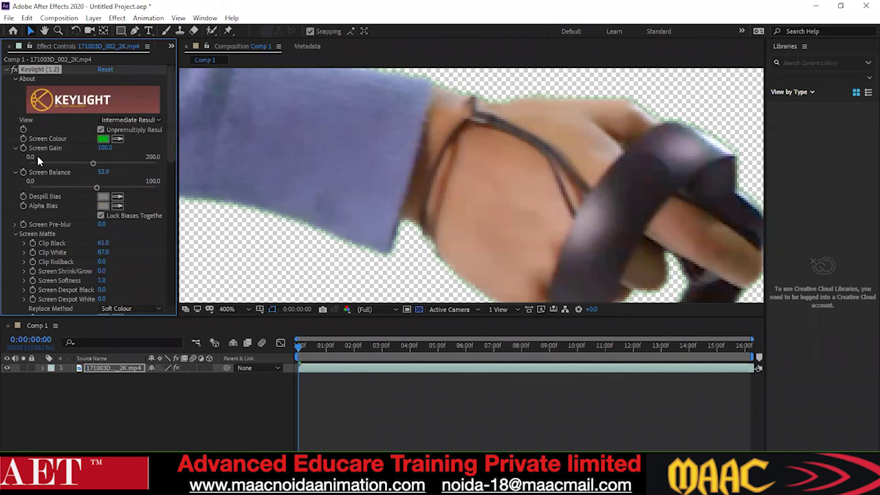
{"action": "left_click", "coordinate": [15, 149]}
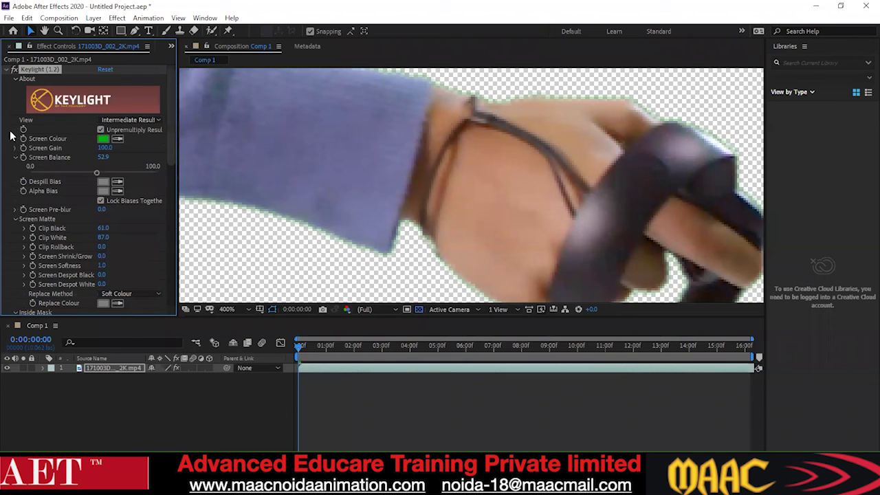
{"action": "left_click", "coordinate": [17, 79]}
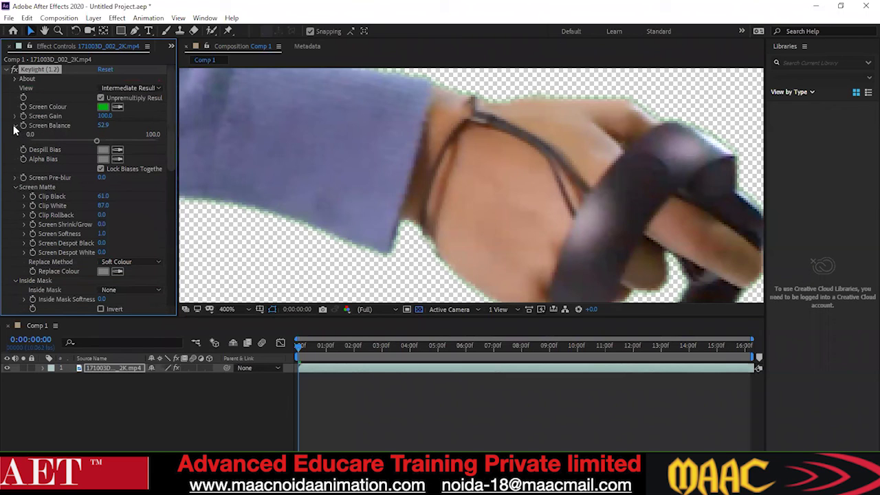
{"action": "left_click", "coordinate": [14, 125]}
Step: Set Keylight's Clip White to 77 and Screen Despot White to 0.9
{"action": "left_click", "coordinate": [103, 191]}
{"action": "type", "text": "86"}
{"action": "key", "text": "Return"}
{"action": "mouse_move", "coordinate": [92, 190]}
{"action": "left_mouse_down"}
{"action": "mouse_move", "coordinate": [77, 190]}
{"action": "mouse_move", "coordinate": [105, 195]}
{"action": "left_mouse_up"}
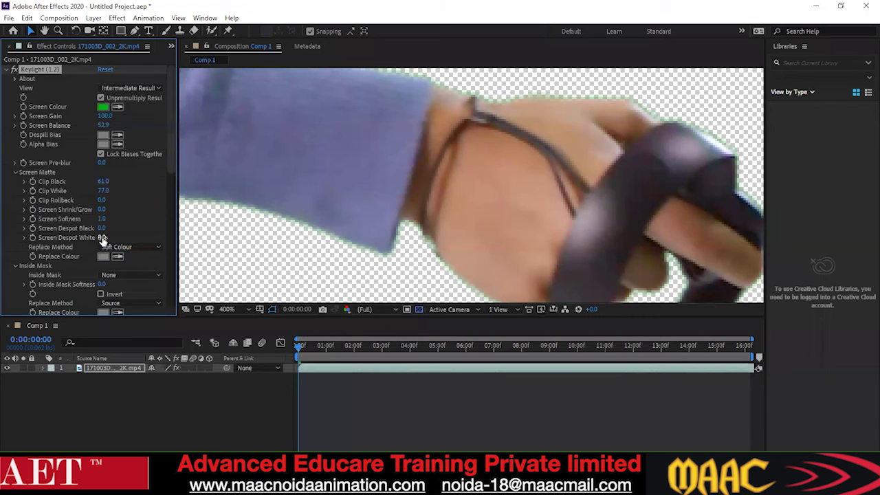
{"action": "left_click_drag", "start_coordinate": [105, 238], "coordinate": [108, 240]}
{"action": "left_click_drag", "start_coordinate": [103, 237], "coordinate": [112, 238]}
Step: Try Keylight's Clip Black at 77, and settle it at 72
{"action": "mouse_move", "coordinate": [171, 164]}
{"action": "left_mouse_down"}
{"action": "mouse_move", "coordinate": [175, 229]}
{"action": "mouse_move", "coordinate": [174, 171]}
{"action": "left_mouse_up"}
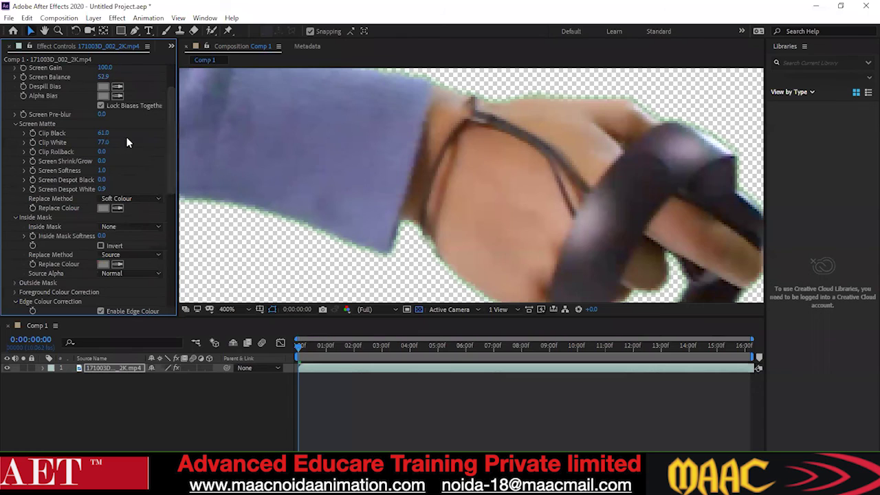
{"action": "left_click_drag", "start_coordinate": [104, 133], "coordinate": [109, 138]}
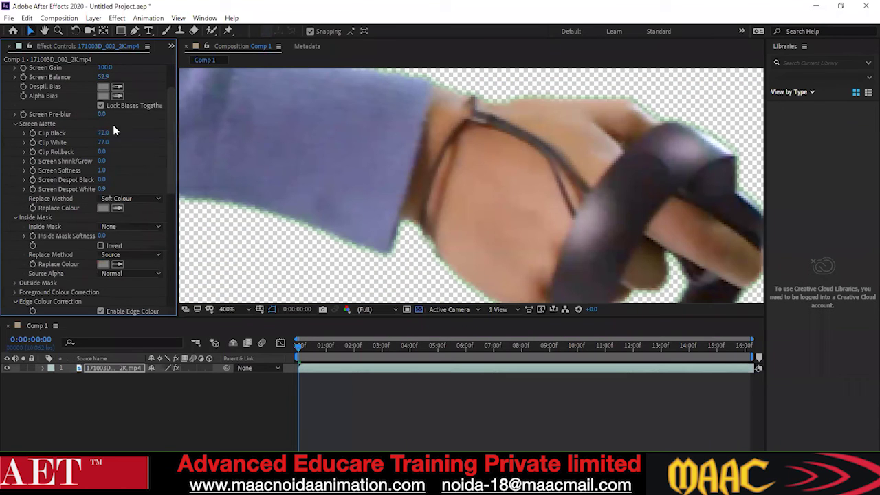
{"action": "left_click", "coordinate": [103, 133]}
{"action": "left_click_drag", "start_coordinate": [101, 133], "coordinate": [104, 135]}
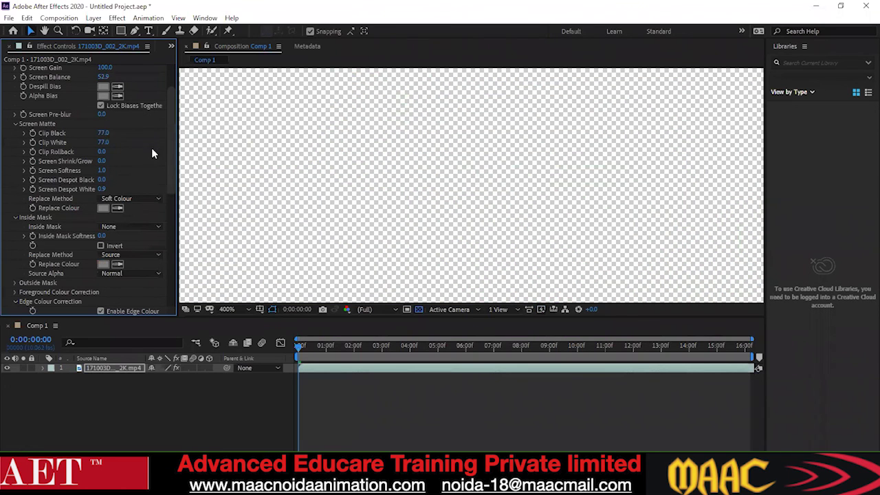
{"action": "scroll", "coordinate": [398, 188], "scroll_direction": "down", "scroll_amount": 4}
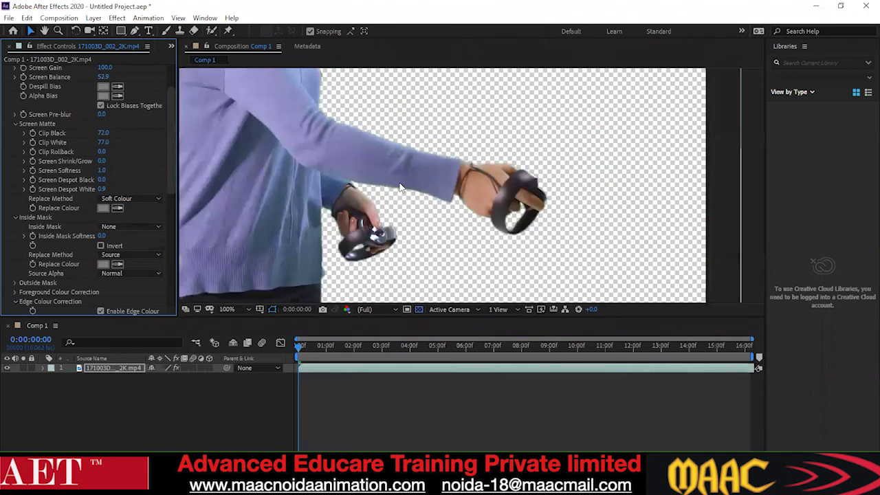
Step: Raise Keylight's Clip White to 93 while checking the edges around the face, torso and arm
{"action": "scroll", "coordinate": [338, 165], "scroll_direction": "up", "scroll_amount": 2}
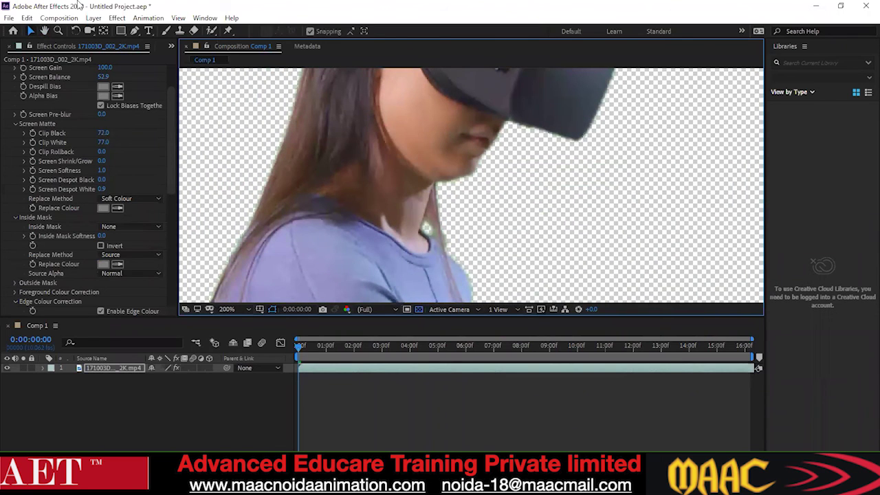
{"action": "left_click", "coordinate": [101, 143]}
{"action": "type", "text": "83"}
{"action": "key", "text": "Return"}
{"action": "left_click_drag", "start_coordinate": [106, 148], "coordinate": [104, 144]}
{"action": "left_click_drag", "start_coordinate": [507, 240], "coordinate": [342, 209]}
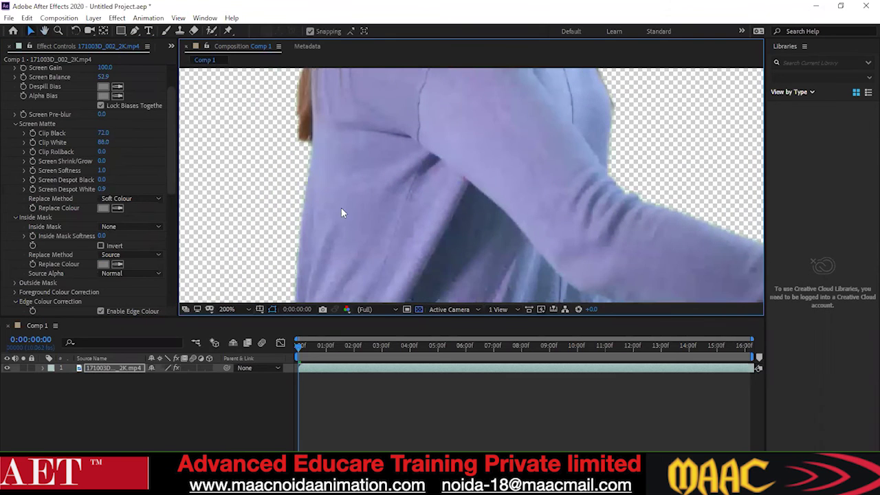
{"action": "left_click_drag", "start_coordinate": [105, 146], "coordinate": [104, 143]}
{"action": "left_click_drag", "start_coordinate": [475, 252], "coordinate": [356, 236]}
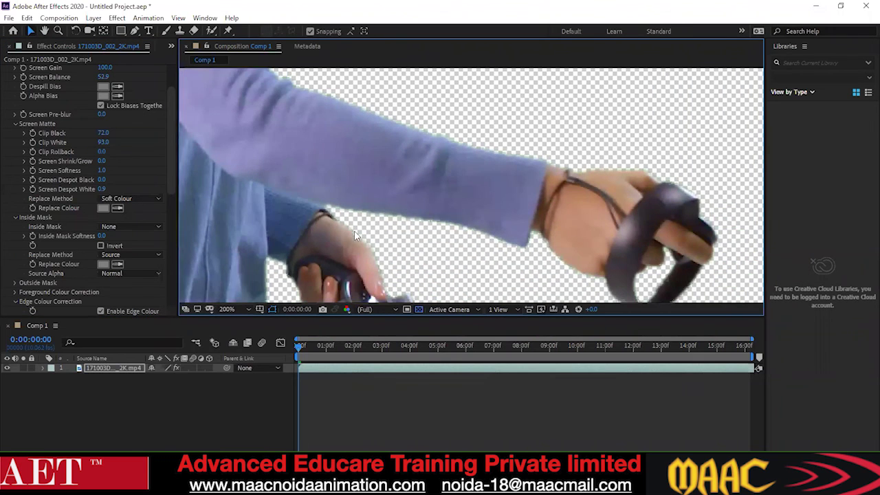
Step: Examine the sleeve and wrist edges with Keylight disabled, and compare them with the effect enabled again
{"action": "key", "text": "period"}
{"action": "scroll", "coordinate": [520, 265], "scroll_direction": "down", "scroll_amount": 2}
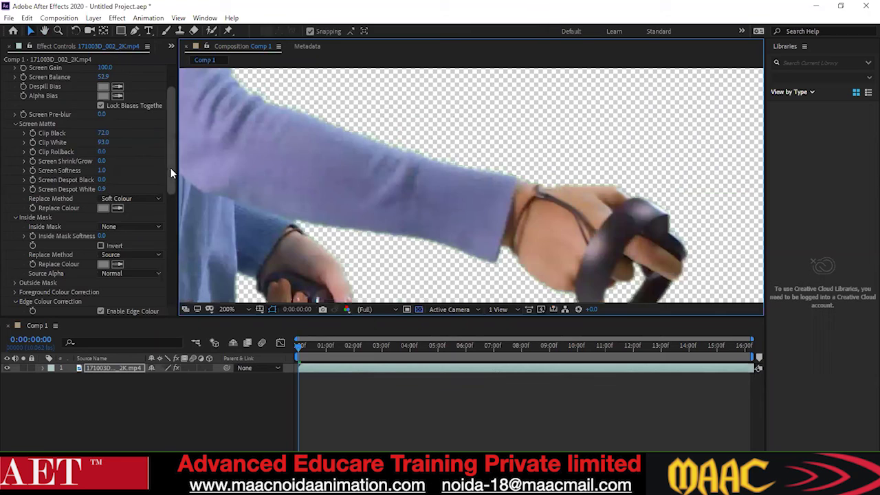
{"action": "left_click_drag", "start_coordinate": [173, 143], "coordinate": [172, 123]}
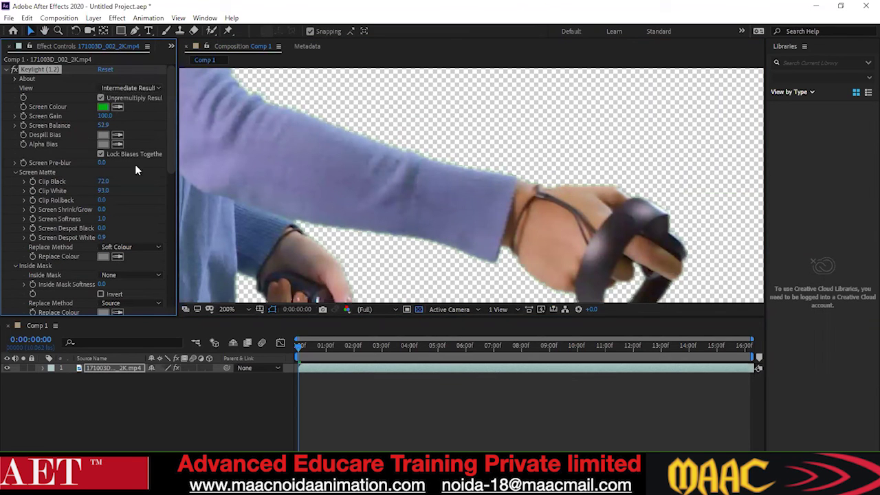
{"action": "left_click", "coordinate": [15, 70]}
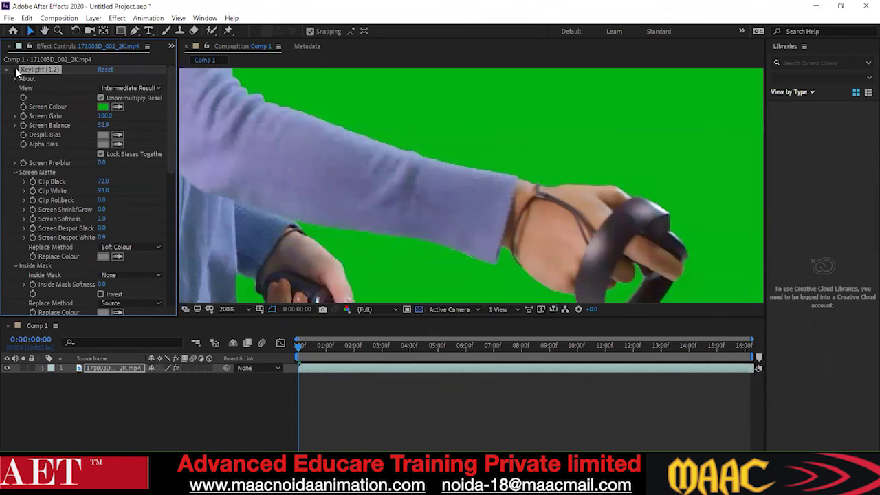
{"action": "scroll", "coordinate": [405, 154], "scroll_direction": "up", "scroll_amount": 3}
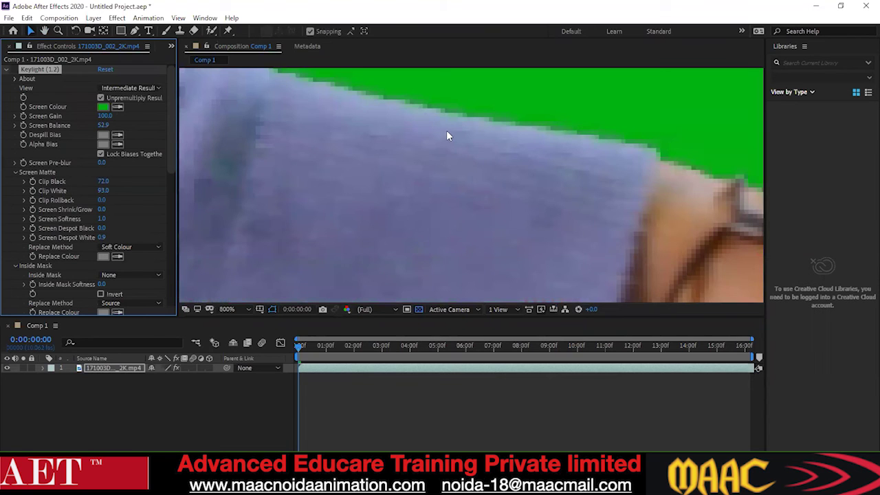
{"action": "left_click", "coordinate": [15, 69]}
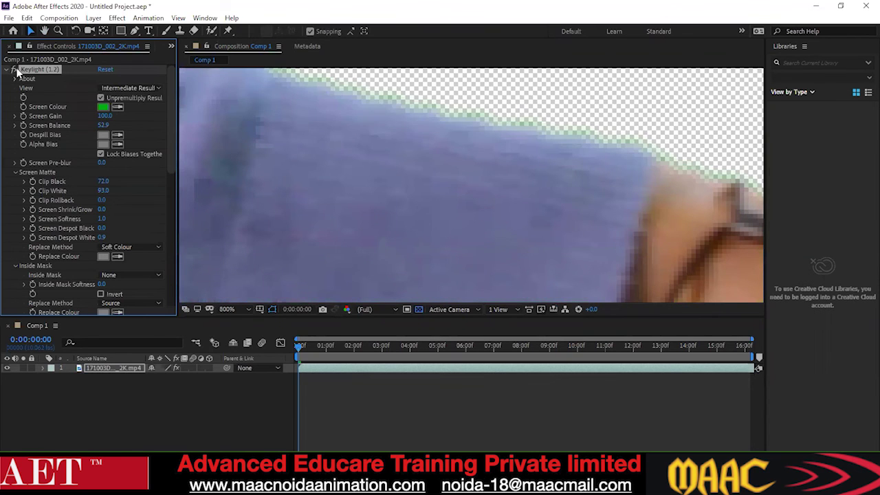
{"action": "scroll", "coordinate": [528, 149], "scroll_direction": "down", "scroll_amount": 2}
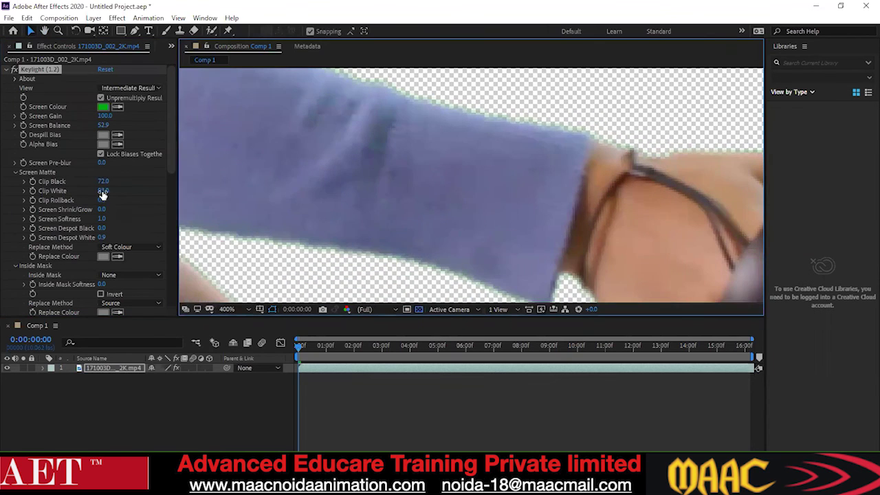
Step: Raise Keylight's Clip White to 98 and check the edge around the top of the hair
{"action": "left_click_drag", "start_coordinate": [103, 196], "coordinate": [103, 195]}
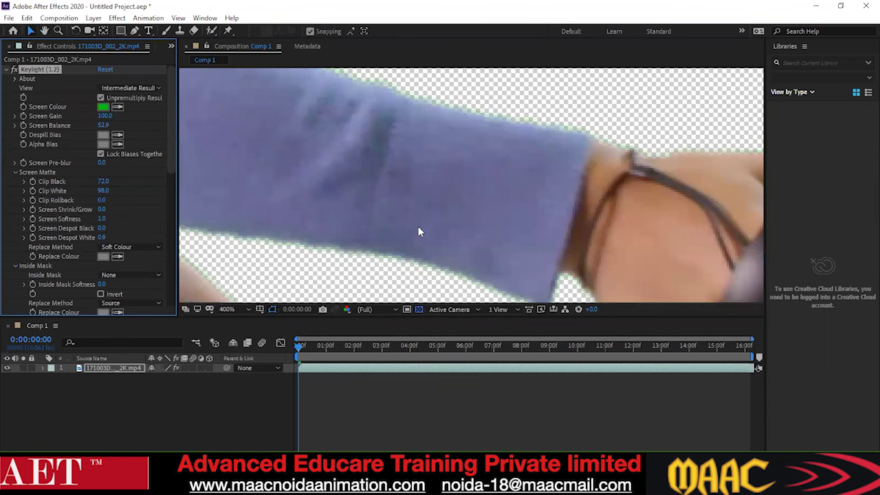
{"action": "scroll", "coordinate": [418, 231], "scroll_direction": "down", "scroll_amount": 4}
{"action": "left_click_drag", "start_coordinate": [386, 144], "coordinate": [441, 196]}
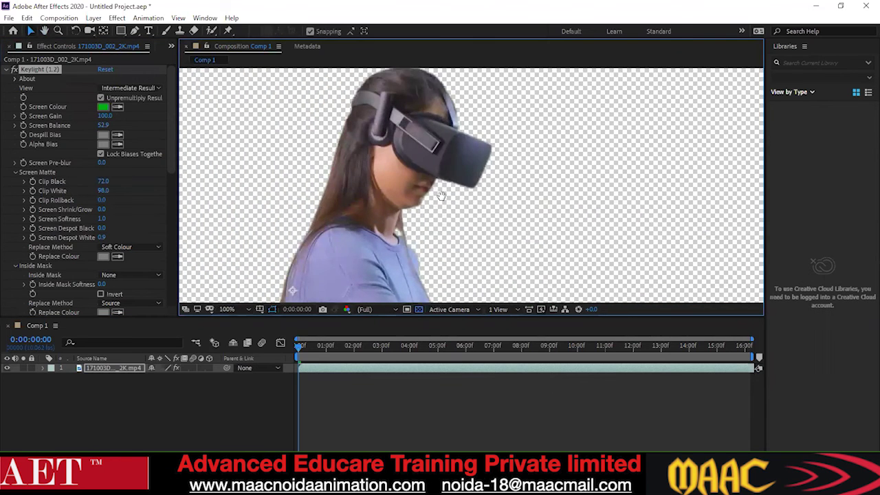
{"action": "scroll", "coordinate": [441, 196], "scroll_direction": "up", "scroll_amount": 3}
{"action": "scroll", "coordinate": [297, 119], "scroll_direction": "up", "scroll_amount": 3}
{"action": "left_click_drag", "start_coordinate": [297, 119], "coordinate": [385, 181]}
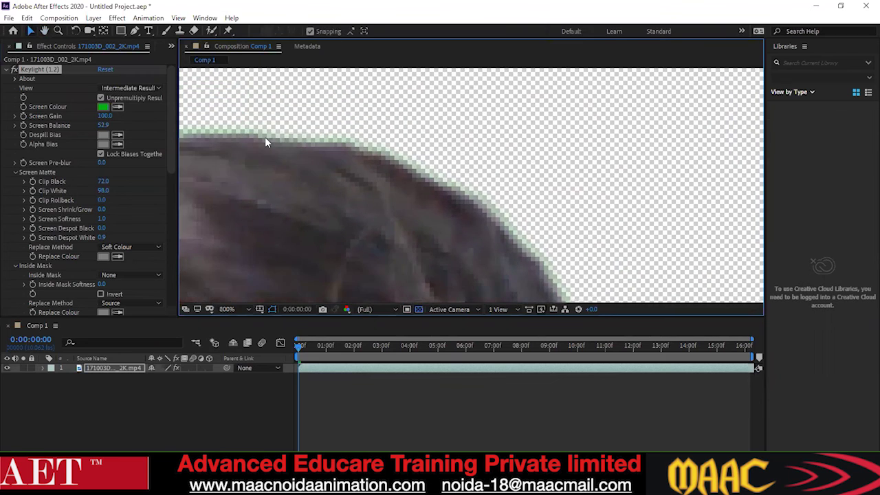
{"action": "left_click_drag", "start_coordinate": [265, 141], "coordinate": [363, 142]}
Step: Try Keylight's Clip Rollback against the hair edge at the top and back of the head, and leave it at 0
{"action": "left_click", "coordinate": [101, 190]}
{"action": "left_click", "coordinate": [102, 209]}
{"action": "left_click_drag", "start_coordinate": [101, 201], "coordinate": [101, 200]}
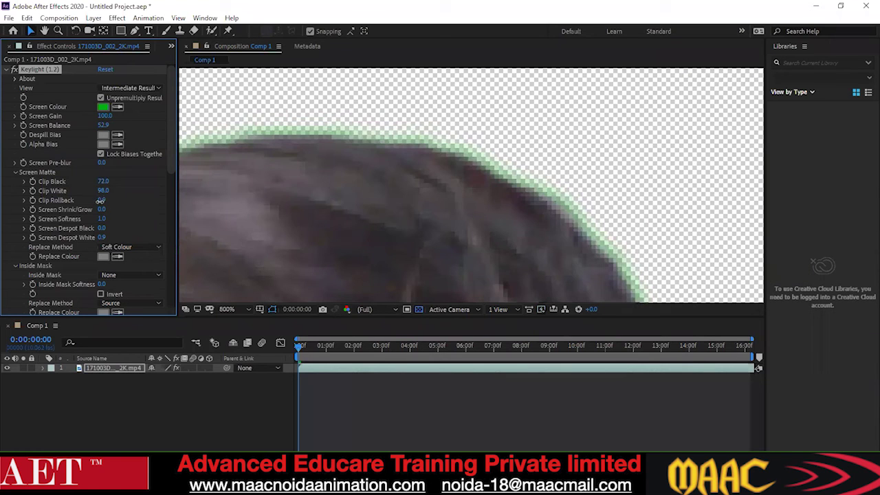
{"action": "scroll", "coordinate": [421, 175], "scroll_direction": "down", "scroll_amount": 3}
{"action": "scroll", "coordinate": [323, 169], "scroll_direction": "up", "scroll_amount": 3}
{"action": "left_click_drag", "start_coordinate": [322, 164], "coordinate": [440, 213]}
{"action": "left_click_drag", "start_coordinate": [102, 201], "coordinate": [100, 200]}
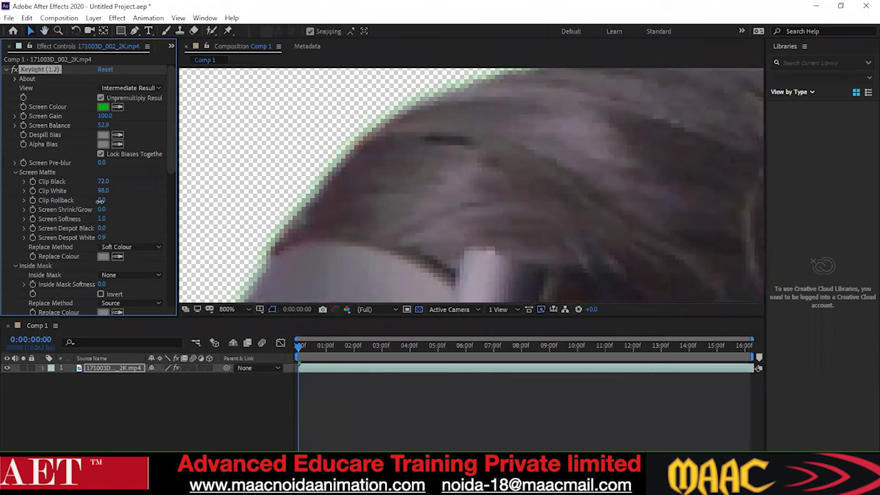
Step: Set Keylight's Screen Softness to 0 and leave the Screen Matte's Replace Method on Soft Colour
{"action": "left_click", "coordinate": [101, 219]}
{"action": "left_click", "coordinate": [118, 219]}
{"action": "left_click", "coordinate": [101, 219]}
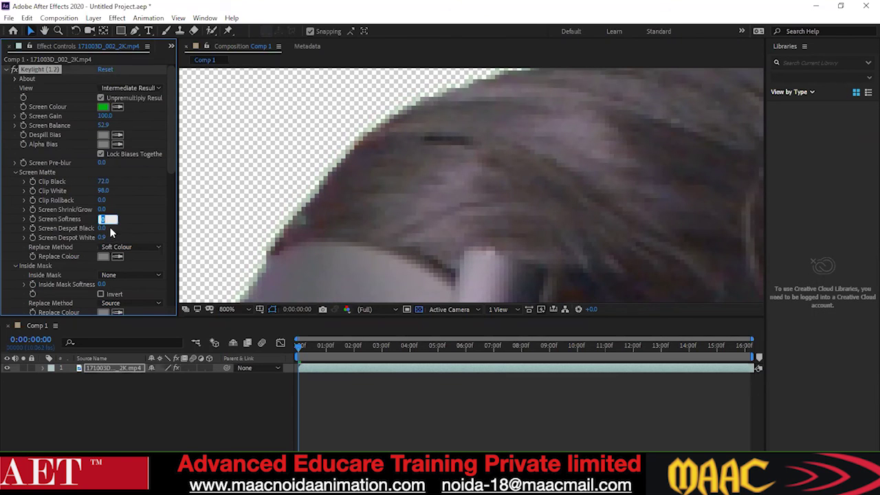
{"action": "key", "text": "BackSpace"}
{"action": "left_click", "coordinate": [112, 228]}
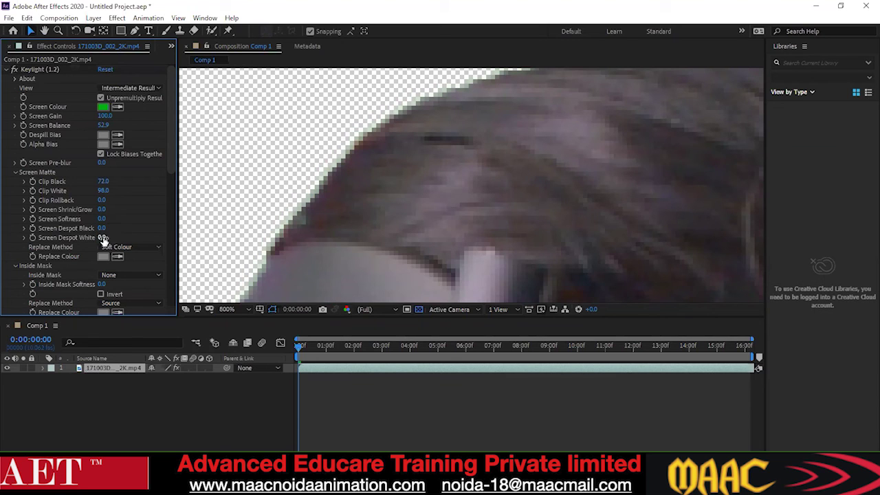
{"action": "left_click", "coordinate": [145, 246]}
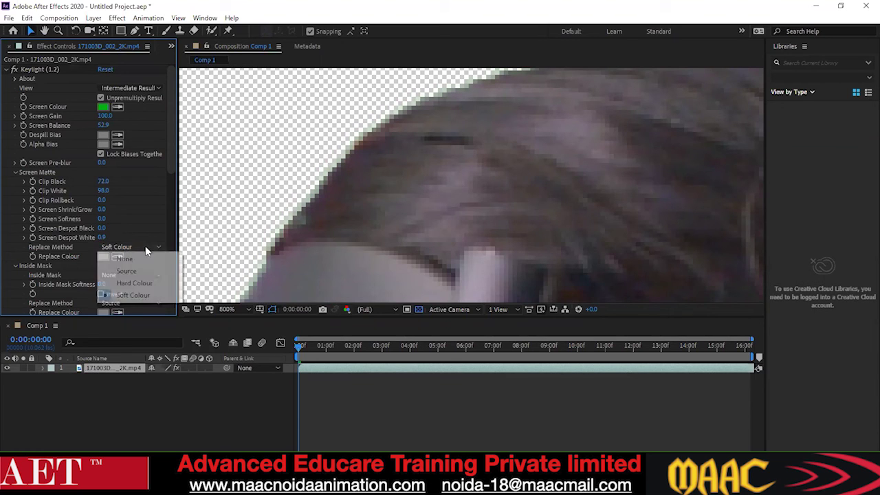
{"action": "left_click", "coordinate": [133, 232]}
Step: Examine the keyed edges around the head, hair, torso and arm
{"action": "scroll", "coordinate": [385, 268], "scroll_direction": "down", "scroll_amount": 5}
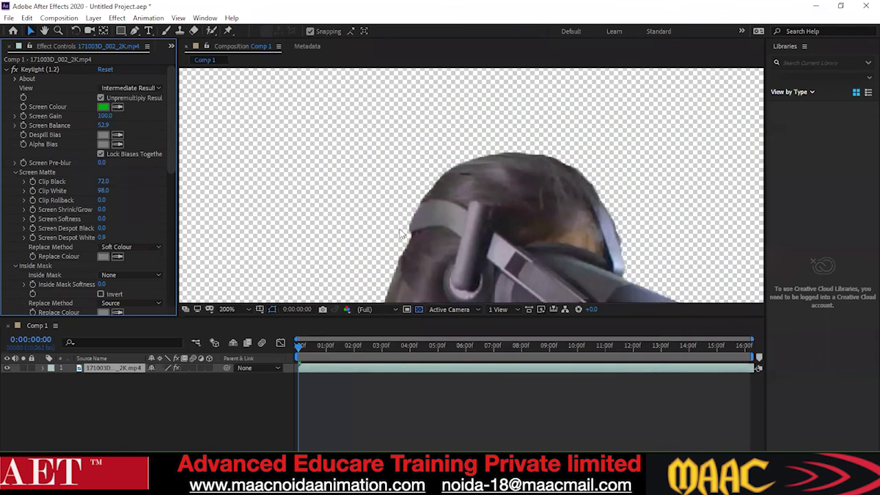
{"action": "left_click_drag", "start_coordinate": [464, 199], "coordinate": [487, 126]}
{"action": "left_click_drag", "start_coordinate": [432, 247], "coordinate": [473, 109]}
{"action": "left_click_drag", "start_coordinate": [305, 248], "coordinate": [343, 190]}
{"action": "mouse_move", "coordinate": [501, 249]}
{"action": "left_mouse_down"}
{"action": "mouse_move", "coordinate": [554, 212]}
{"action": "mouse_move", "coordinate": [574, 257]}
{"action": "mouse_move", "coordinate": [592, 222]}
{"action": "mouse_move", "coordinate": [565, 185]}
{"action": "mouse_move", "coordinate": [497, 200]}
{"action": "mouse_move", "coordinate": [497, 222]}
{"action": "mouse_move", "coordinate": [464, 247]}
{"action": "mouse_move", "coordinate": [423, 226]}
{"action": "mouse_move", "coordinate": [435, 218]}
{"action": "mouse_move", "coordinate": [425, 194]}
{"action": "mouse_move", "coordinate": [454, 237]}
{"action": "mouse_move", "coordinate": [512, 250]}
{"action": "left_mouse_up"}
{"action": "key", "text": "v"}
{"action": "left_click_drag", "start_coordinate": [460, 208], "coordinate": [484, 242]}
{"action": "left_click_drag", "start_coordinate": [393, 216], "coordinate": [421, 198]}
{"action": "left_click_drag", "start_coordinate": [341, 229], "coordinate": [387, 235]}
{"action": "scroll", "coordinate": [387, 234], "scroll_direction": "down", "scroll_amount": 3}
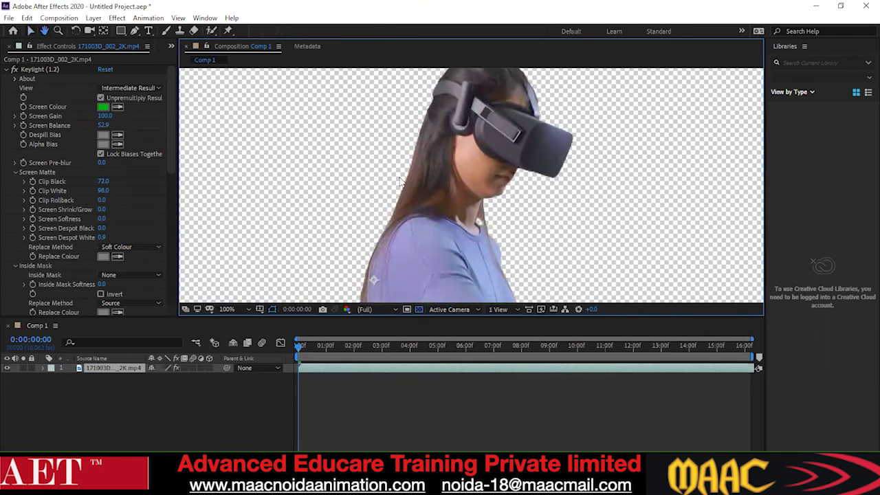
{"action": "scroll", "coordinate": [454, 209], "scroll_direction": "up", "scroll_amount": 1}
{"action": "mouse_move", "coordinate": [445, 238]}
{"action": "left_mouse_down"}
{"action": "mouse_move", "coordinate": [445, 219]}
{"action": "mouse_move", "coordinate": [447, 231]}
{"action": "left_mouse_up"}
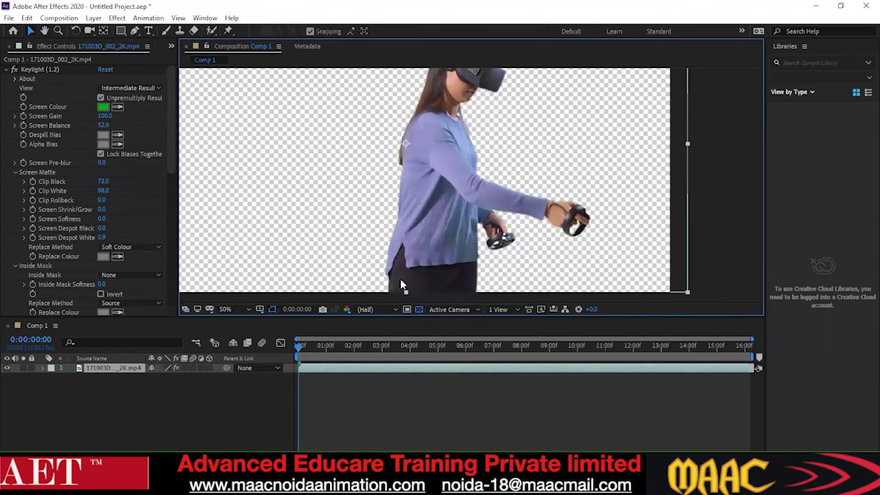
Step: Inspect the keyed silhouette in the Alpha channel view, and return the composition view to RGB
{"action": "left_click", "coordinate": [346, 310]}
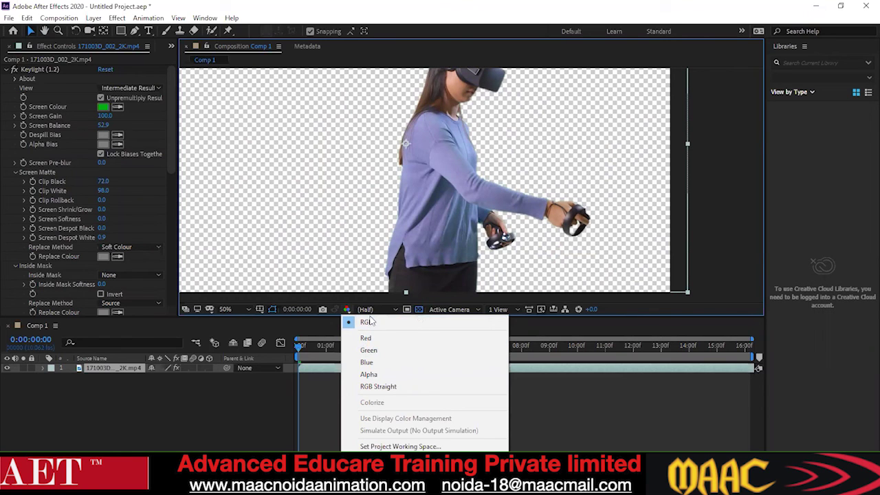
{"action": "left_click", "coordinate": [382, 377]}
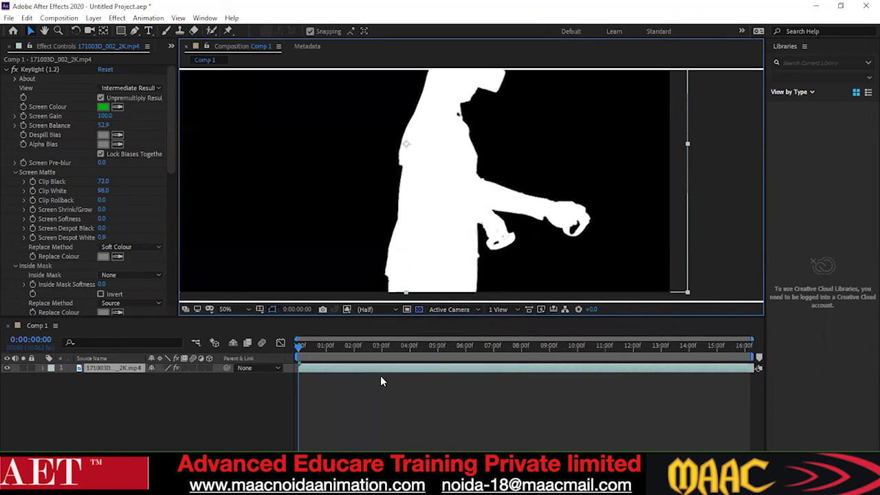
{"action": "scroll", "coordinate": [461, 173], "scroll_direction": "up", "scroll_amount": 2}
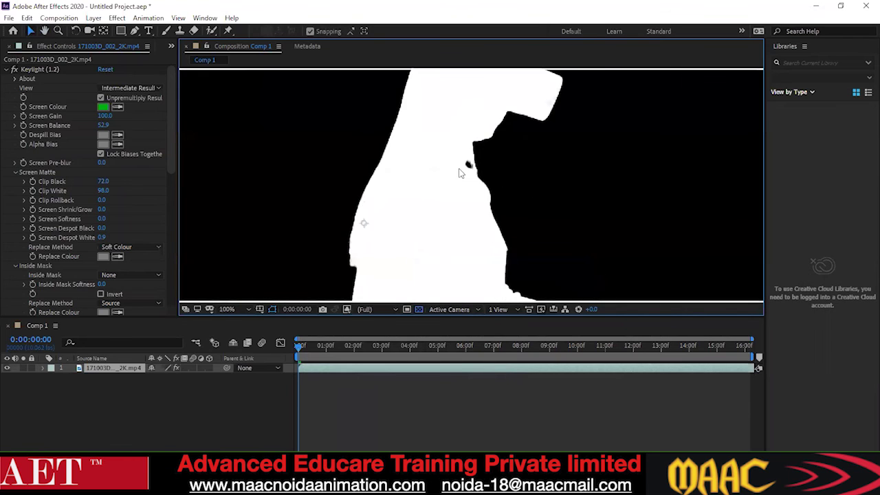
{"action": "scroll", "coordinate": [461, 174], "scroll_direction": "down", "scroll_amount": 2}
{"action": "left_click_drag", "start_coordinate": [449, 172], "coordinate": [470, 249]}
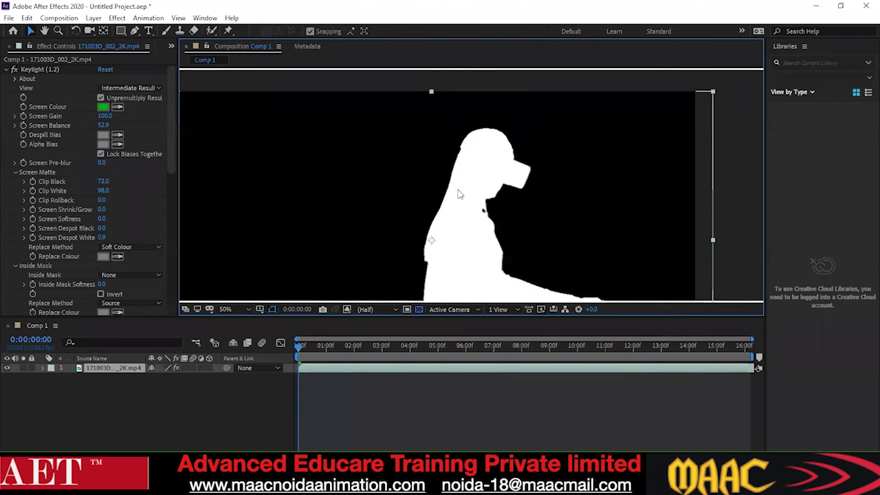
{"action": "left_click_drag", "start_coordinate": [460, 194], "coordinate": [465, 167]}
{"action": "left_click", "coordinate": [347, 310]}
{"action": "left_click", "coordinate": [363, 320]}
{"action": "scroll", "coordinate": [477, 180], "scroll_direction": "down", "scroll_amount": 4}
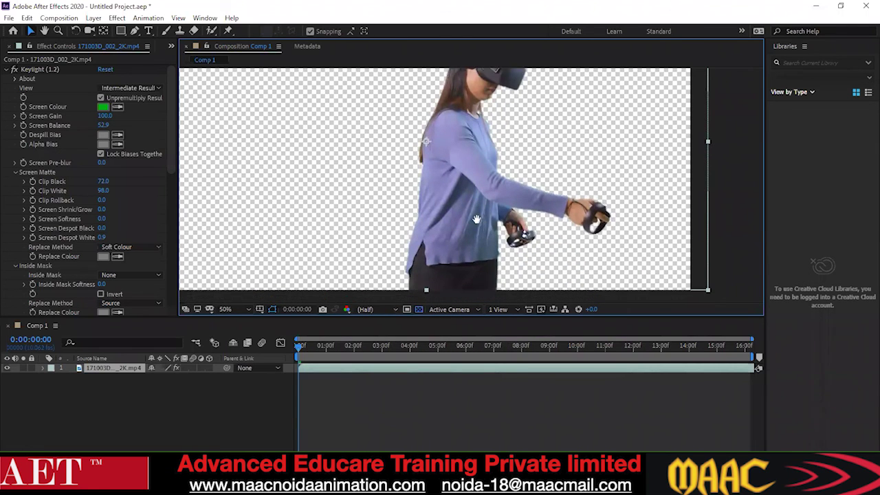
Step: Check the sweater and arm edges, and preview the keyed clip from the start up to 0:00:10:07
{"action": "scroll", "coordinate": [482, 216], "scroll_direction": "up", "scroll_amount": 3}
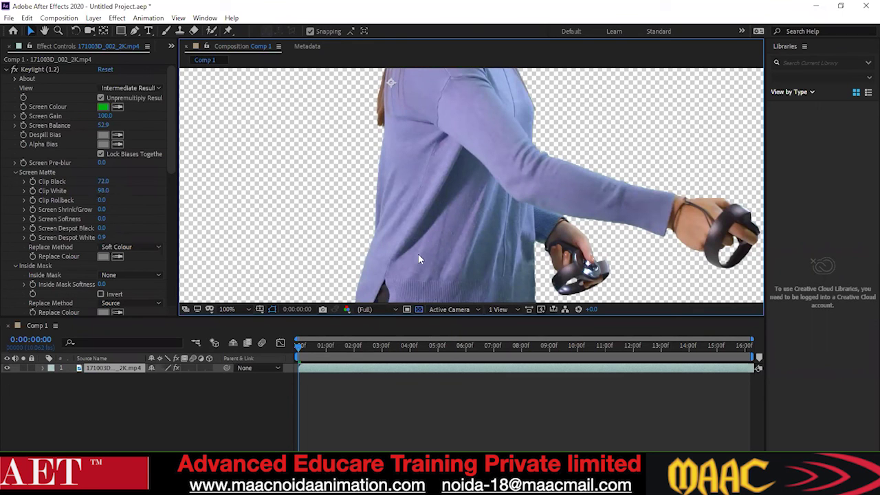
{"action": "scroll", "coordinate": [453, 233], "scroll_direction": "down", "scroll_amount": 4}
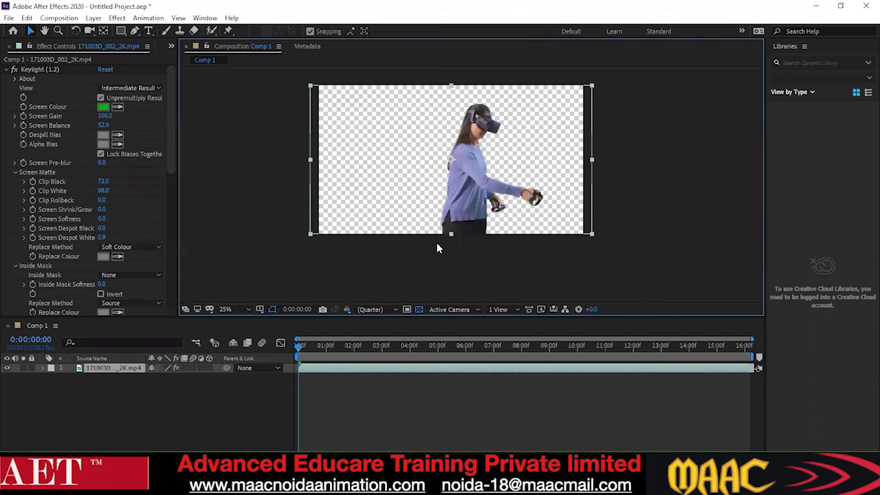
{"action": "left_click", "coordinate": [440, 258]}
{"action": "key", "text": "space"}
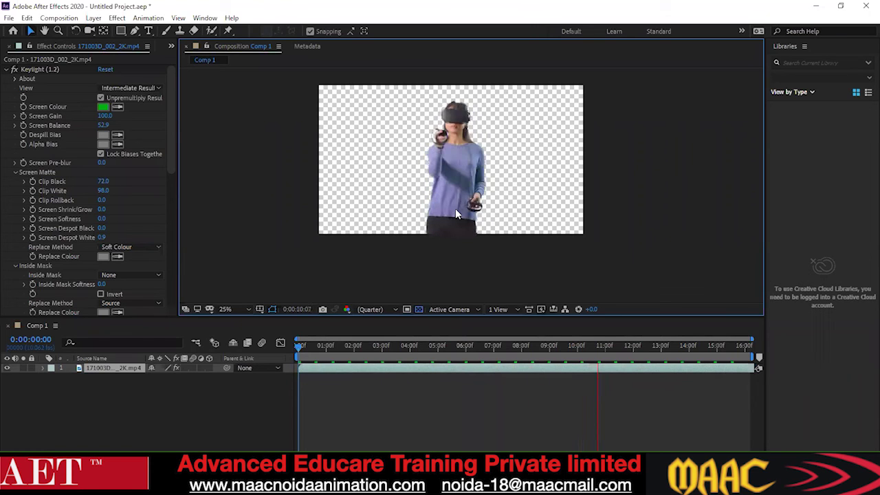
{"action": "key", "text": "space"}
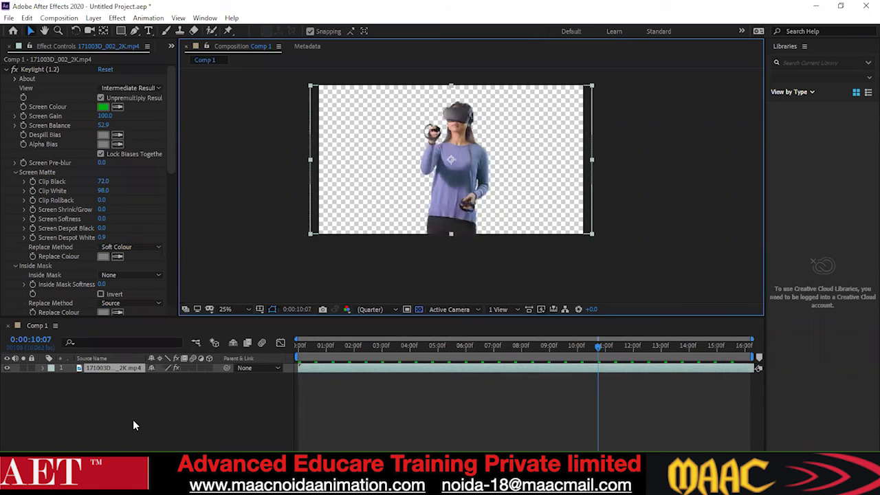
Step: Duplicate the keyed 171003D_002_2K.mp4 layer in Comp 1
{"action": "left_click", "coordinate": [104, 376]}
{"action": "left_click", "coordinate": [100, 369]}
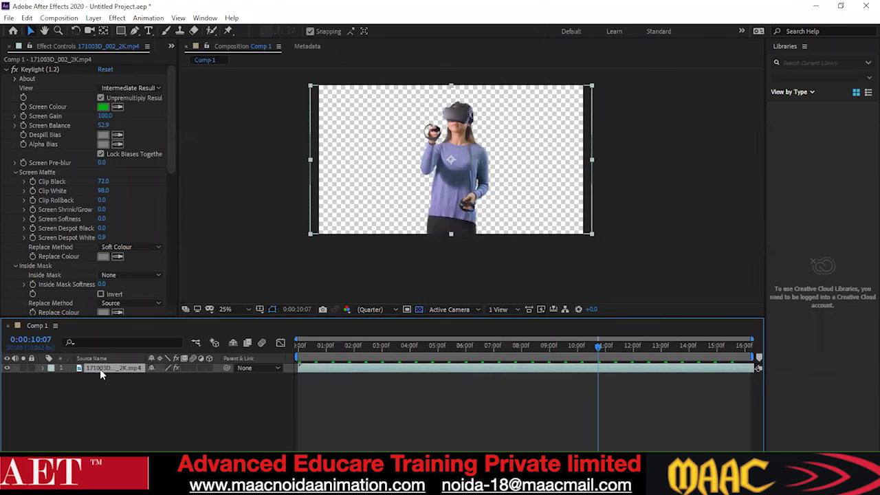
{"action": "key", "text": "ctrl+d"}
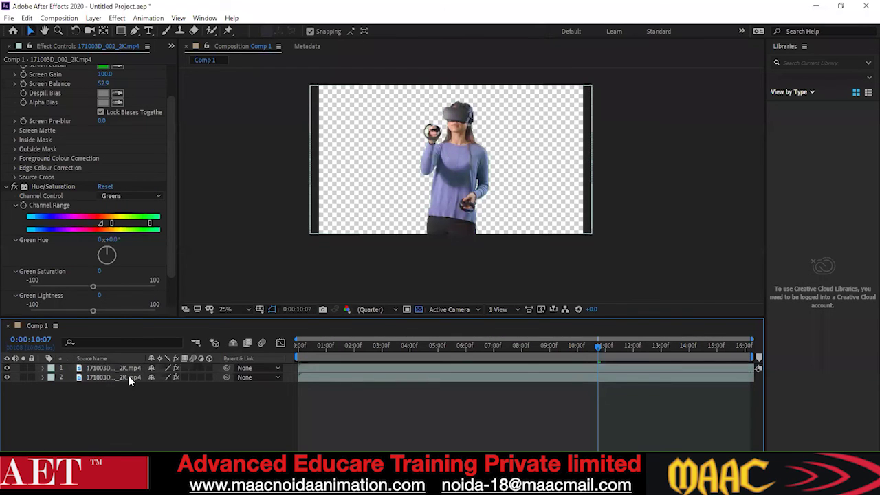
Step: Pre-compose both keyed clip layers as Pre-comp 1, moving all attributes into the new composition
{"action": "left_click", "coordinate": [129, 377]}
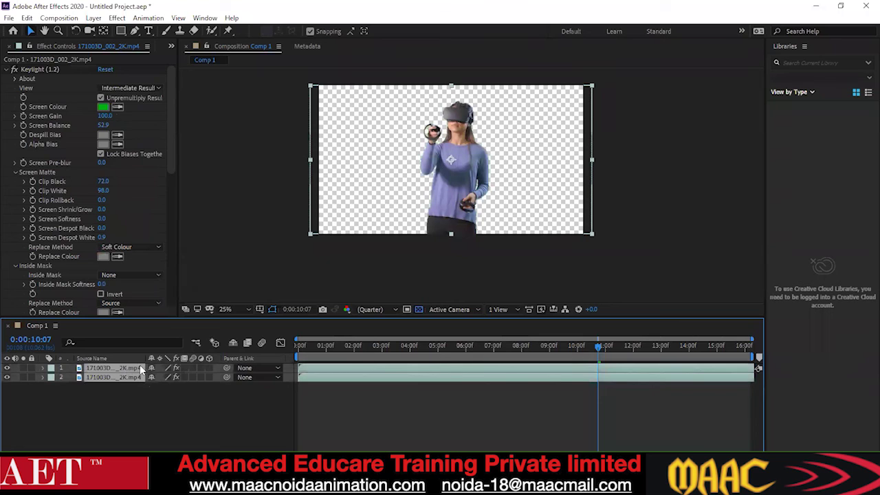
{"action": "key", "text": "ctrl+shift+c"}
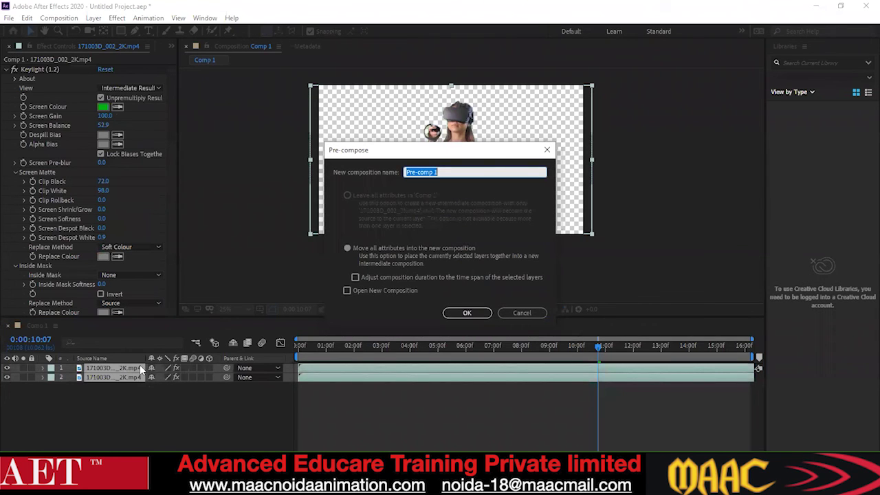
{"action": "key", "text": "Return"}
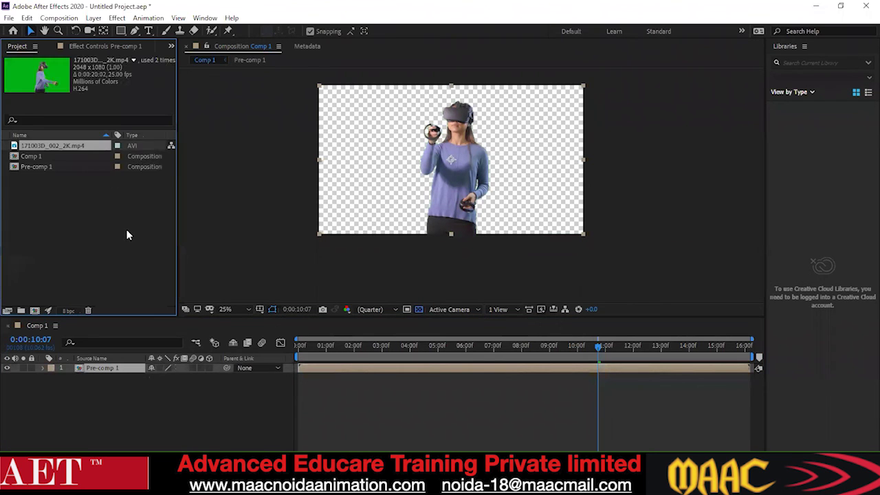
{"action": "double_click", "coordinate": [126, 229]}
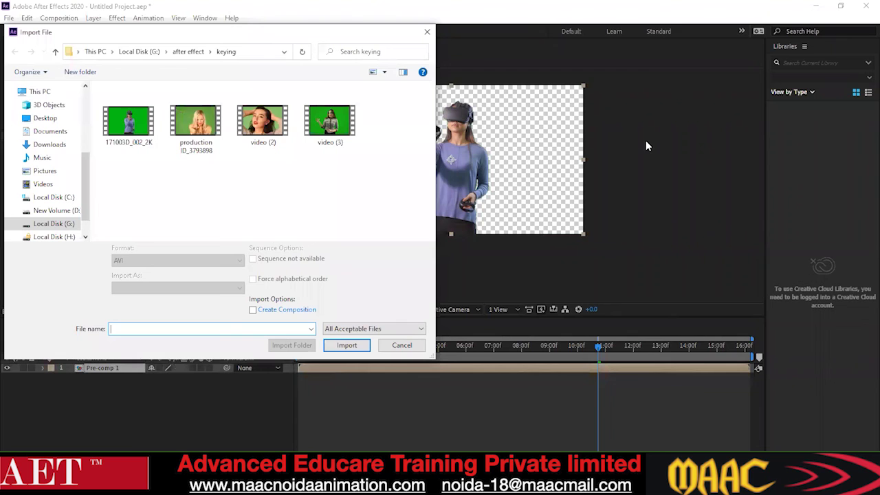
{"action": "left_click", "coordinate": [55, 53]}
{"action": "left_click", "coordinate": [401, 346]}
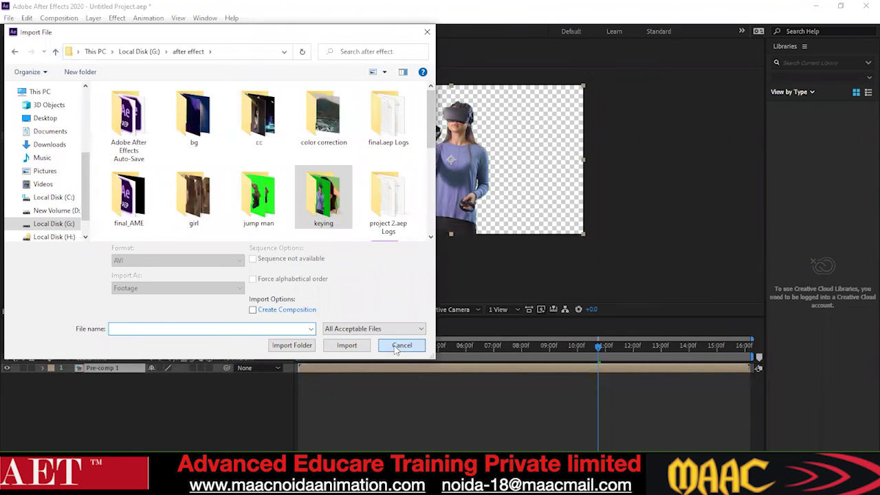
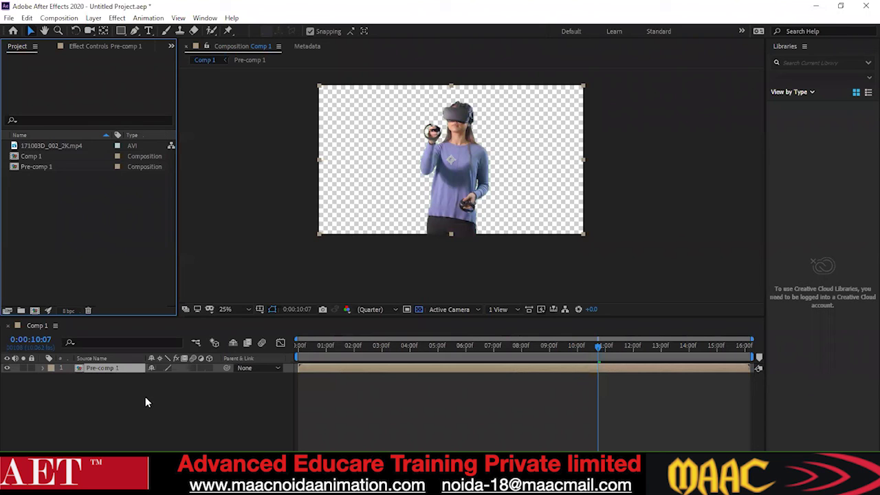
Step: Undo the pre-composition of the two keyed clip layers and leave the lower layer's parent at None
{"action": "key", "text": "ctrl+z"}
{"action": "key", "text": "ctrl+z"}
{"action": "left_click", "coordinate": [266, 377]}
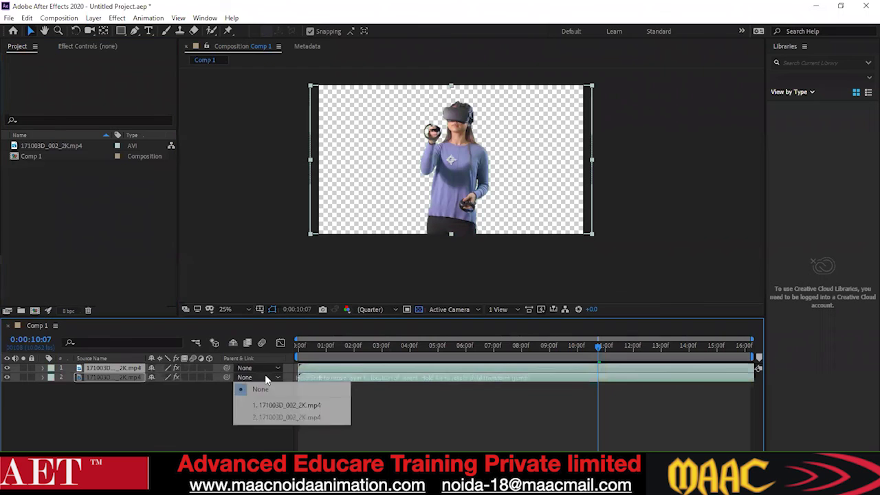
{"action": "left_click", "coordinate": [165, 397]}
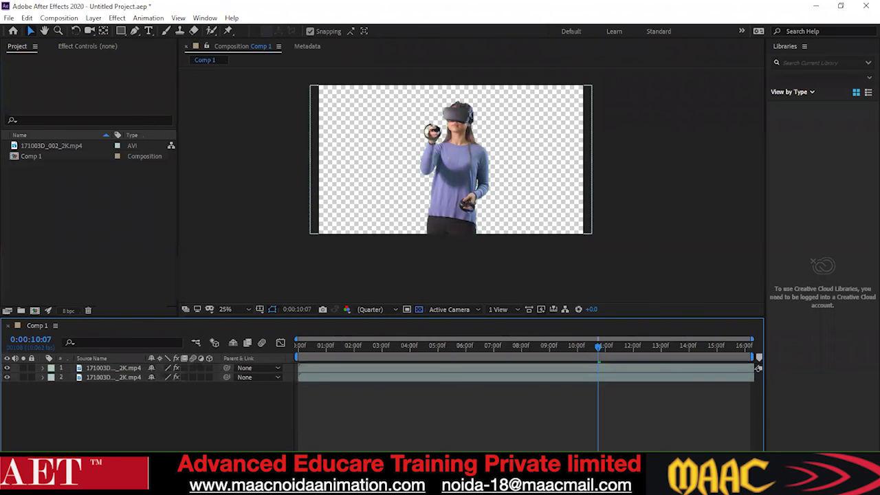
Step: Try Luma Matte and then Alpha Matte as the lower clip layer's track matte, using the copy above it
{"action": "key", "text": "F4"}
{"action": "left_click", "coordinate": [226, 378]}
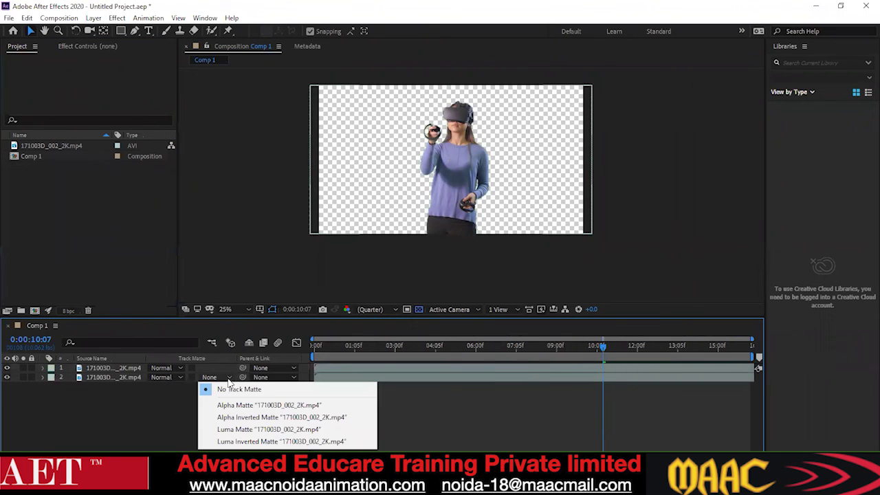
{"action": "left_click", "coordinate": [241, 429]}
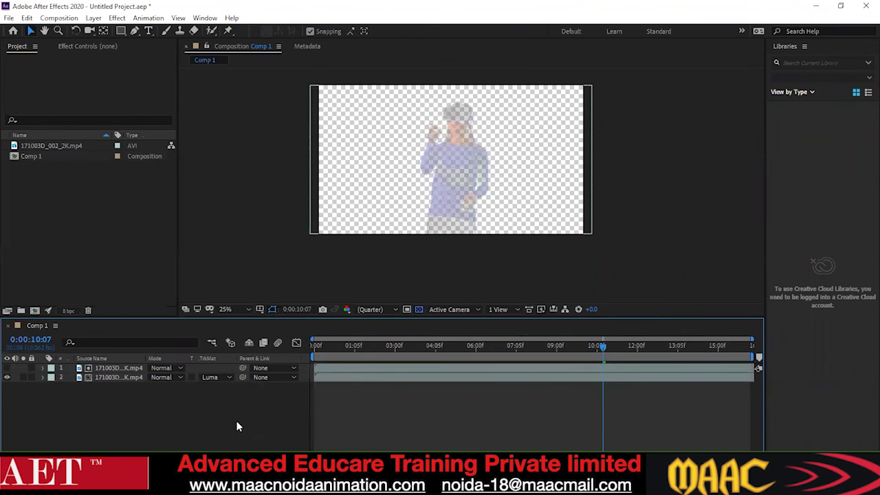
{"action": "left_click", "coordinate": [215, 378]}
{"action": "left_click", "coordinate": [233, 405]}
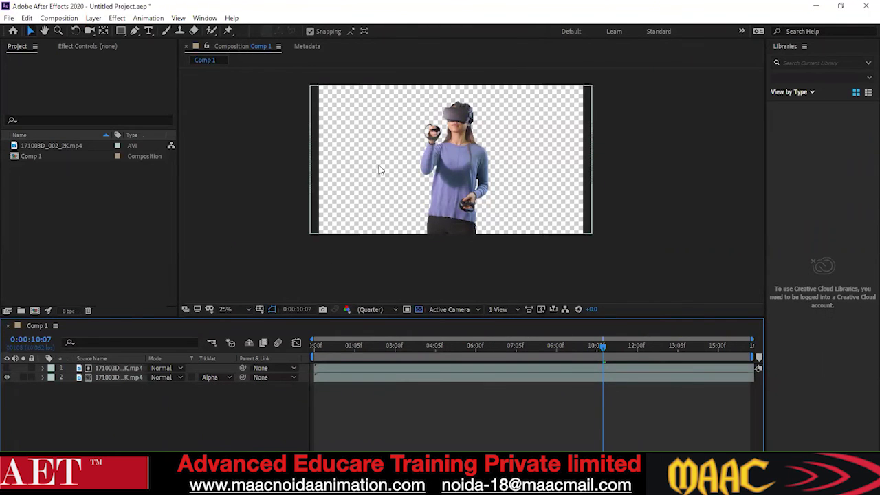
Step: Check the alpha-matted torso and hands, and set the lower clip layer back to No Track Matte
{"action": "scroll", "coordinate": [453, 173], "scroll_direction": "up", "scroll_amount": 5}
{"action": "scroll", "coordinate": [453, 173], "scroll_direction": "down", "scroll_amount": 3}
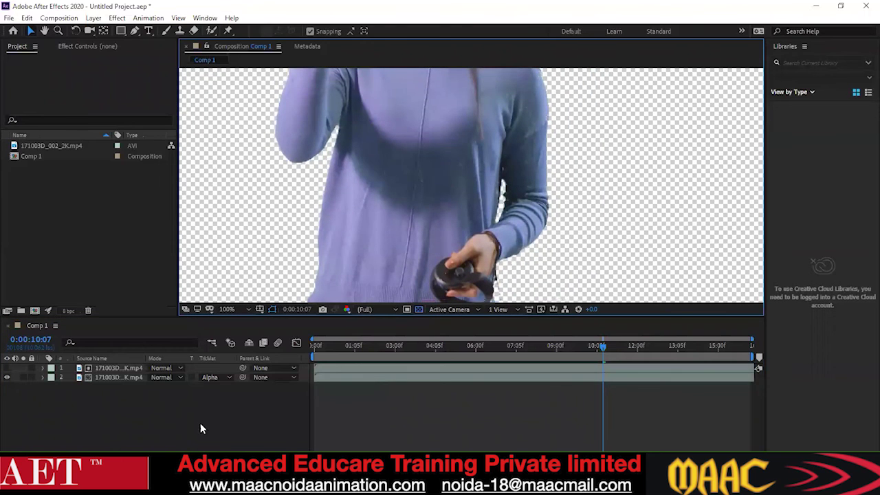
{"action": "left_click", "coordinate": [217, 377]}
{"action": "left_click", "coordinate": [224, 390]}
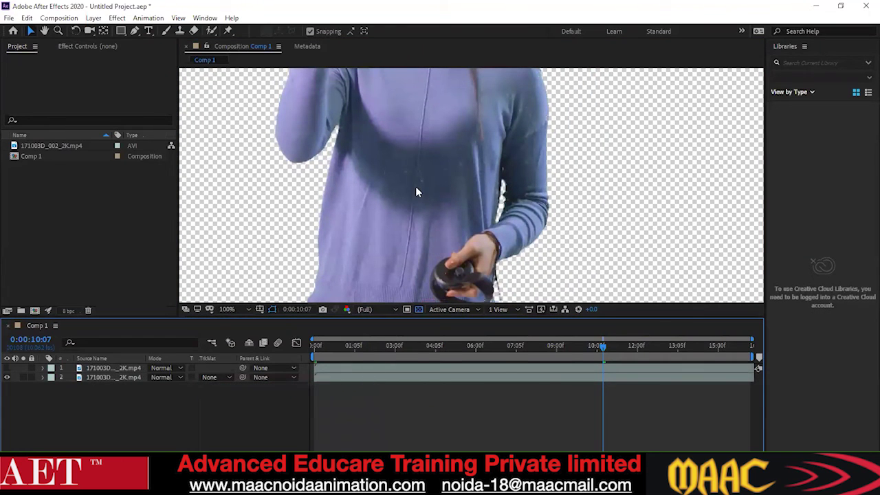
Step: Pre-compose both keyed clip layers as Pre-comp 1
{"action": "scroll", "coordinate": [415, 186], "scroll_direction": "down", "scroll_amount": 4}
{"action": "scroll", "coordinate": [459, 214], "scroll_direction": "up", "scroll_amount": 1}
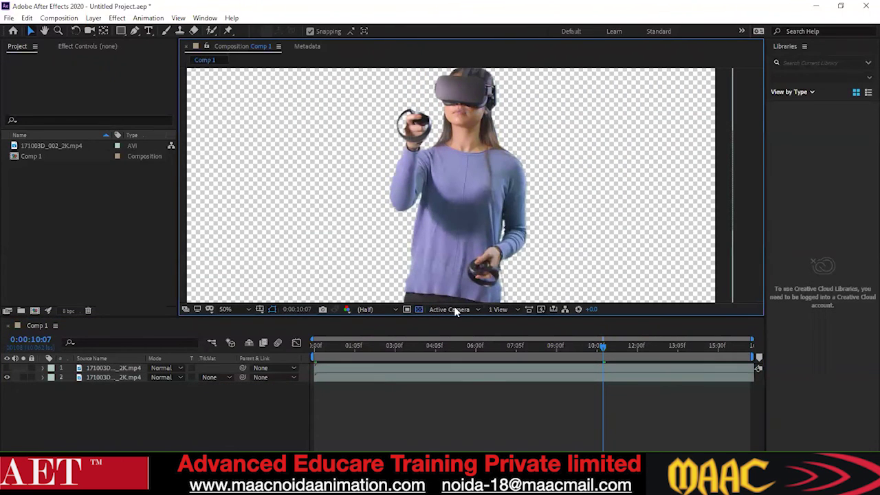
{"action": "left_click", "coordinate": [212, 387]}
{"action": "left_click", "coordinate": [114, 378]}
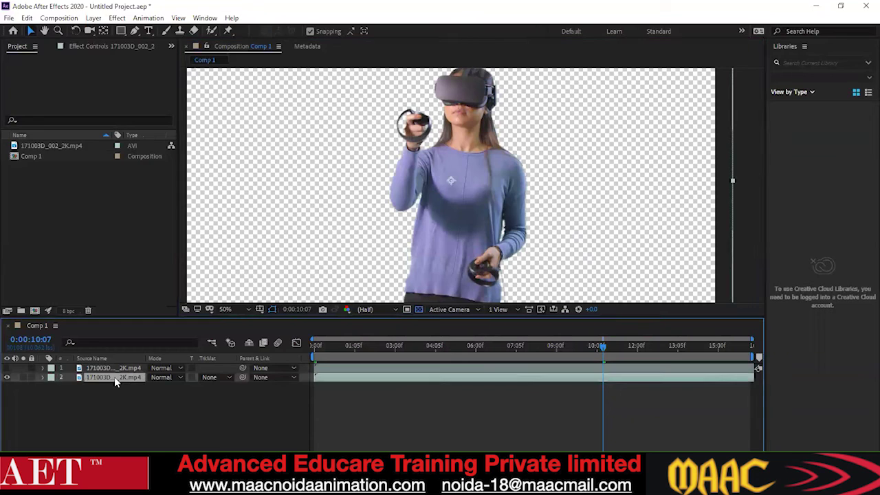
{"action": "left_click", "coordinate": [110, 370], "text": "shift"}
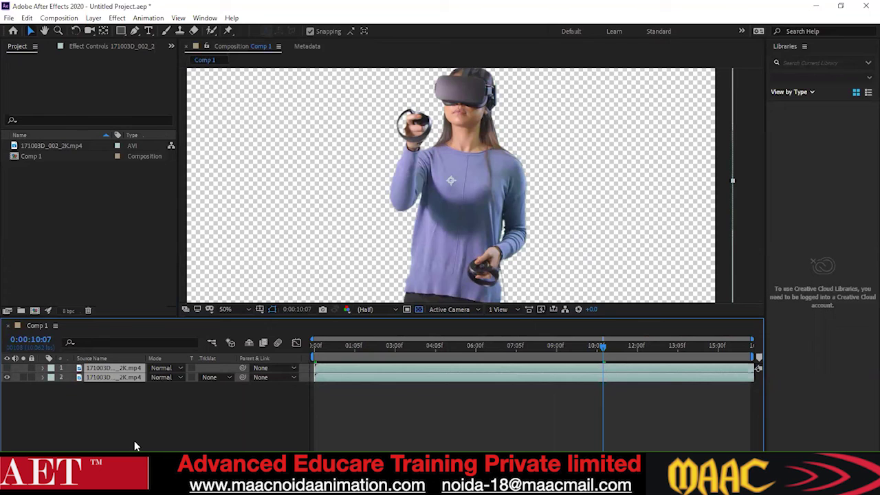
{"action": "key", "text": "ctrl+shift+c"}
{"action": "key", "text": "Return"}
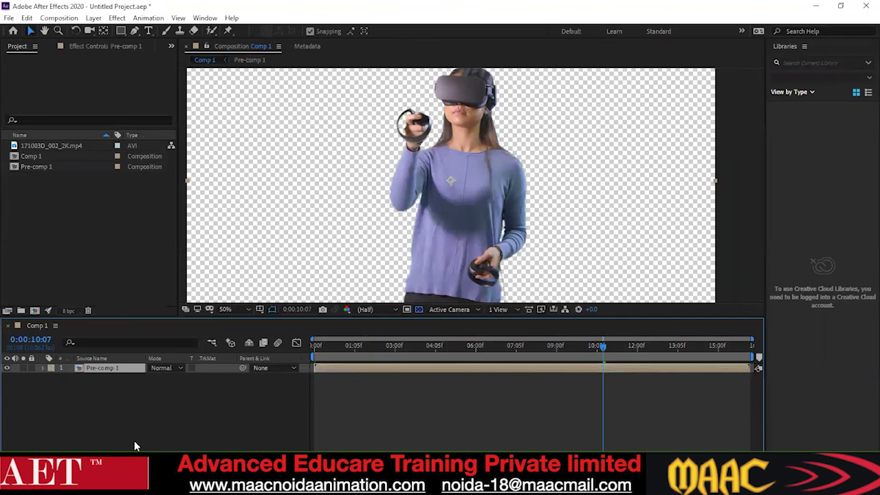
{"action": "left_click", "coordinate": [105, 214]}
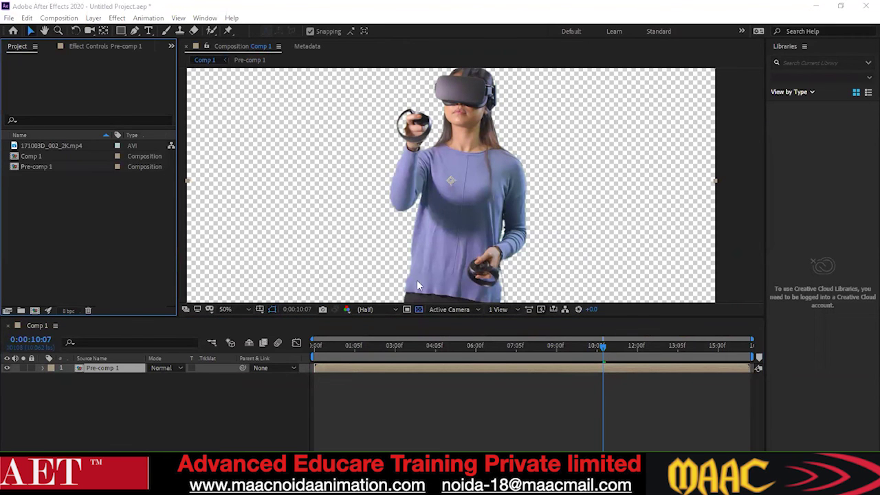
{"action": "key", "text": "ctrl+i"}
{"action": "left_click", "coordinate": [328, 177]}
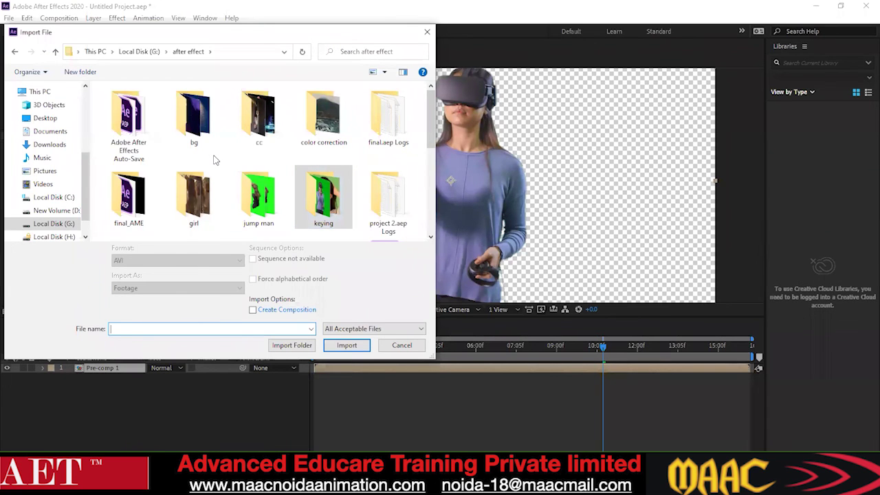
{"action": "left_click", "coordinate": [328, 128]}
{"action": "double_click", "coordinate": [328, 128]}
{"action": "left_click", "coordinate": [14, 53]}
{"action": "left_click", "coordinate": [14, 52]}
{"action": "left_click", "coordinate": [31, 52]}
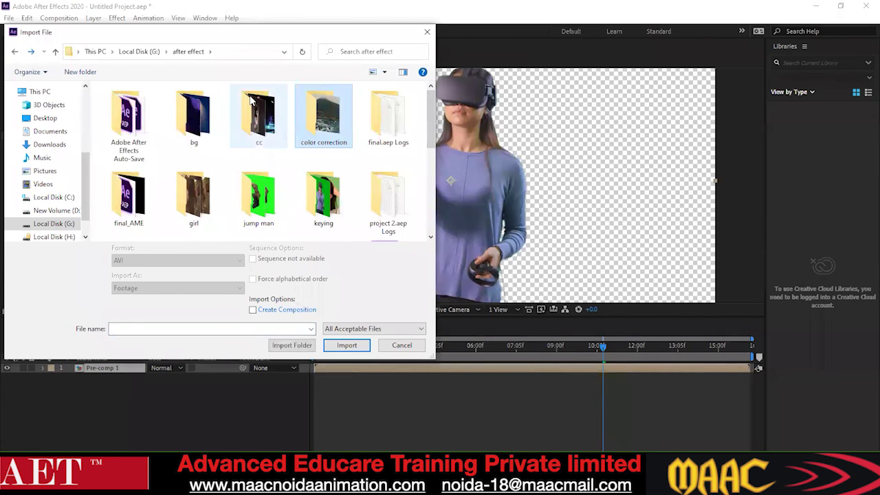
{"action": "double_click", "coordinate": [251, 104]}
{"action": "key", "text": "alt+Left"}
{"action": "left_click", "coordinate": [205, 117]}
{"action": "double_click", "coordinate": [205, 117]}
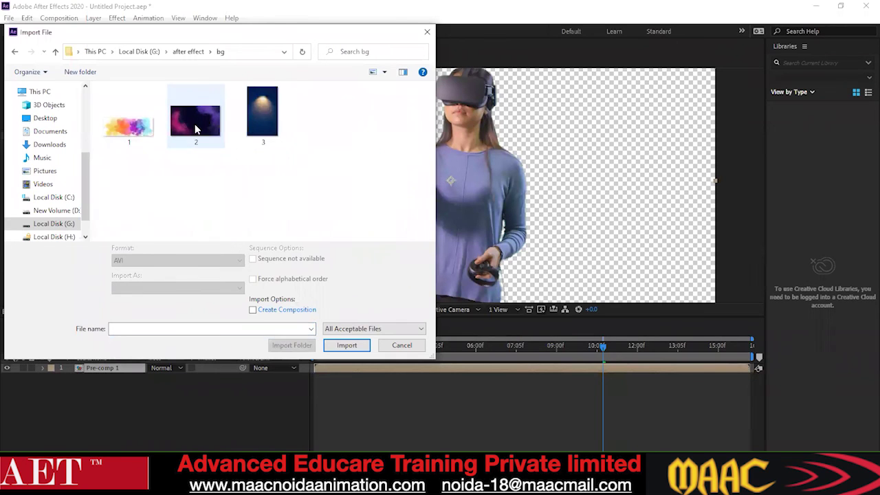
{"action": "left_click", "coordinate": [195, 117]}
{"action": "left_click", "coordinate": [402, 346]}
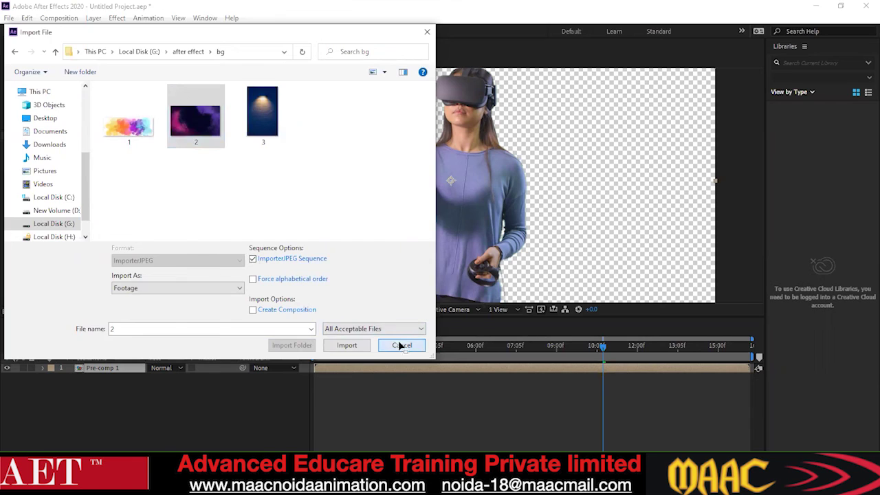
{"action": "left_click", "coordinate": [402, 346]}
Step: Import video (7) from the color correction folder and place it below Pre-comp 1 in Comp 1, with the time at 0:00:00:00
{"action": "left_click", "coordinate": [310, 350]}
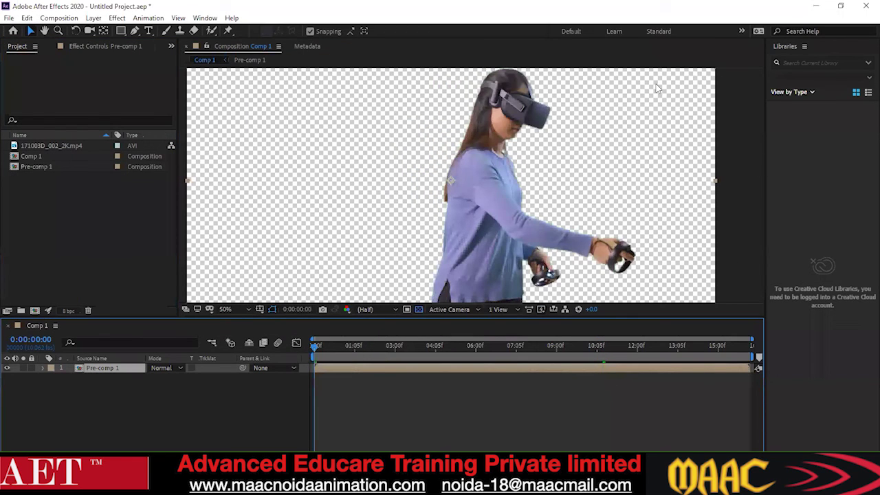
{"action": "double_click", "coordinate": [101, 241]}
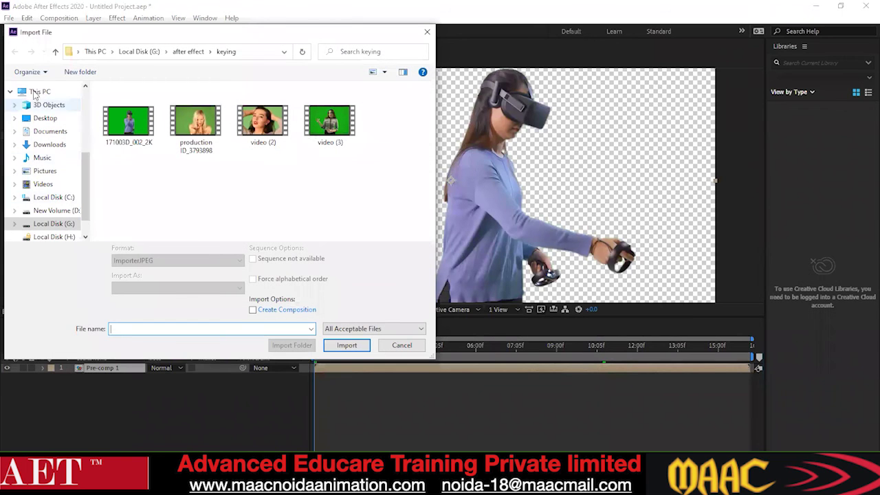
{"action": "scroll", "coordinate": [85, 88], "scroll_direction": "up", "scroll_amount": 5}
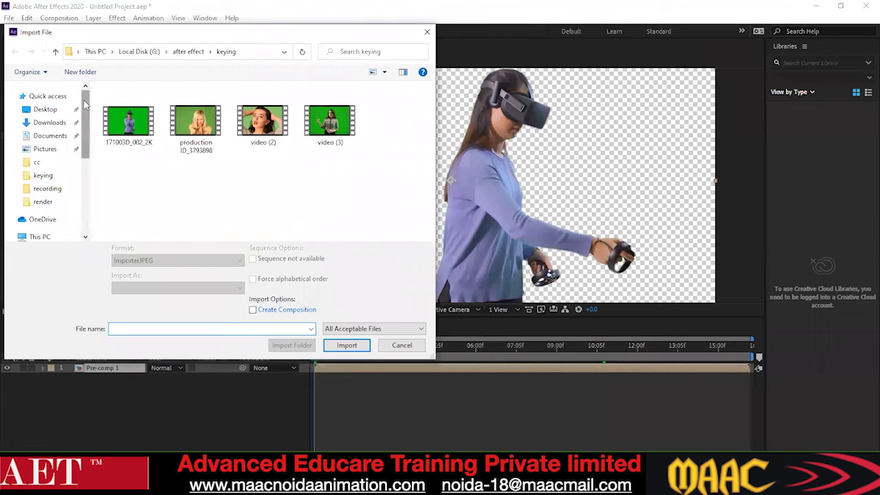
{"action": "scroll", "coordinate": [84, 101], "scroll_direction": "down", "scroll_amount": 1}
{"action": "left_click", "coordinate": [57, 53]}
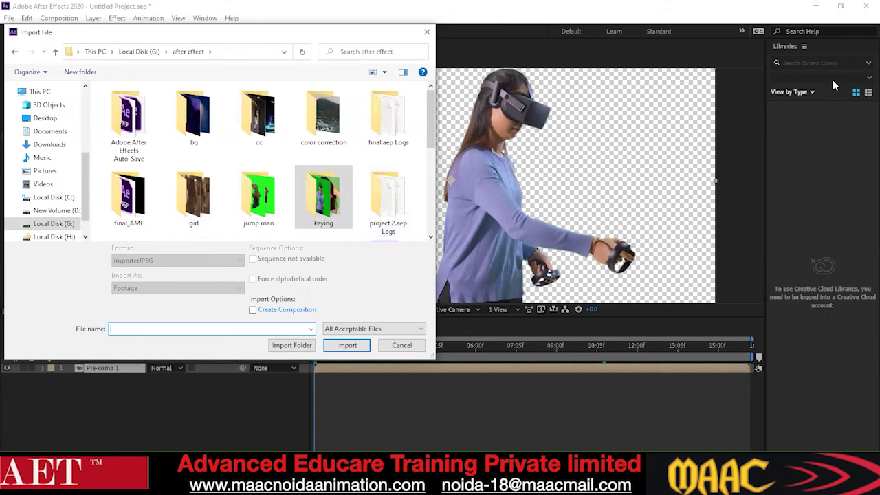
{"action": "double_click", "coordinate": [321, 135]}
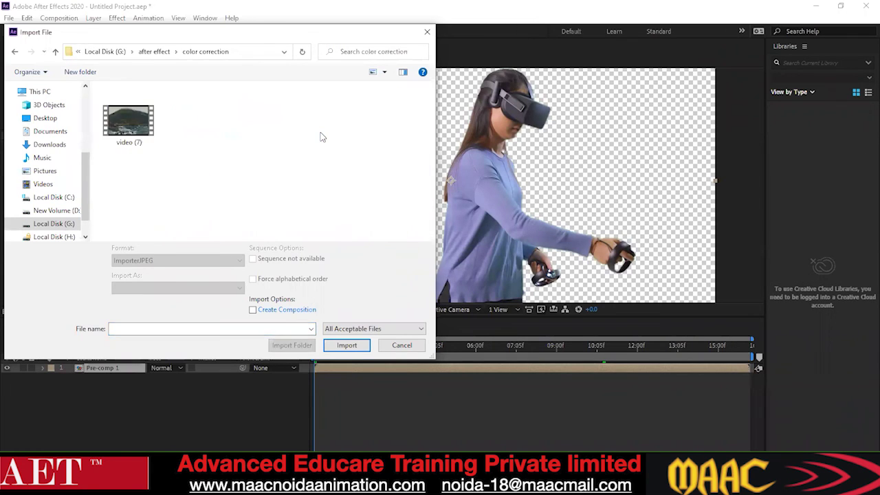
{"action": "left_click", "coordinate": [129, 117]}
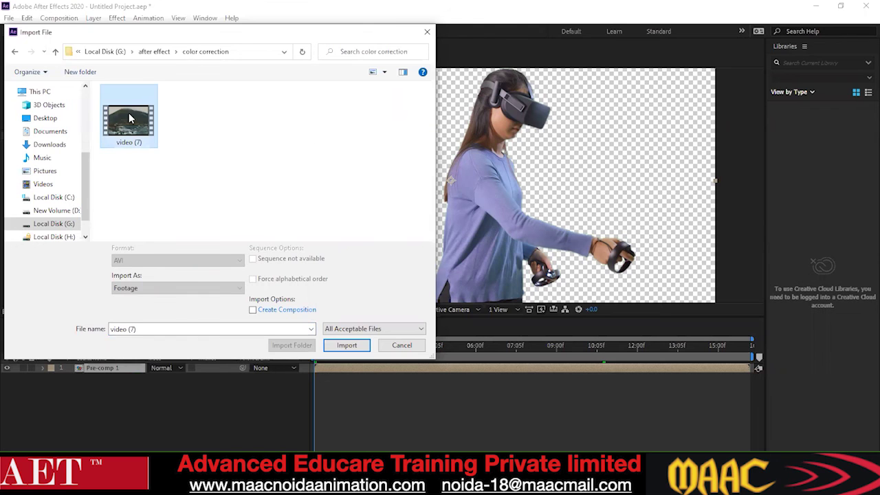
{"action": "left_click", "coordinate": [349, 345]}
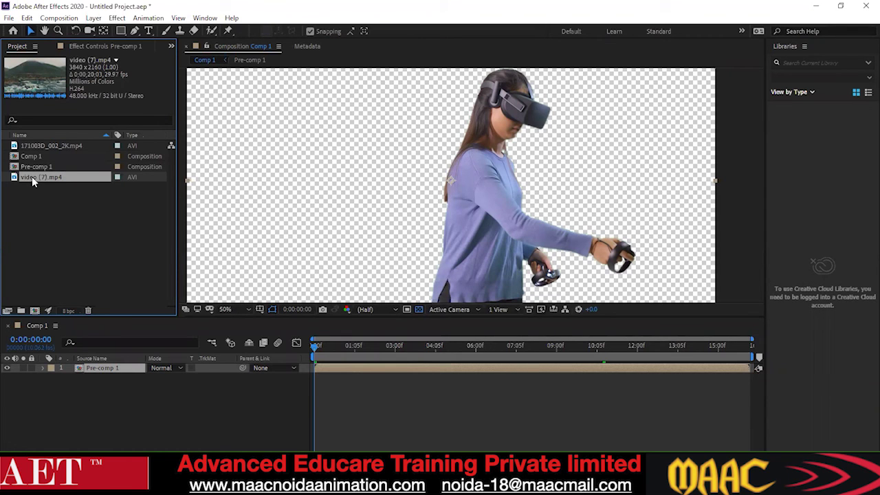
{"action": "left_click_drag", "start_coordinate": [31, 176], "coordinate": [79, 386]}
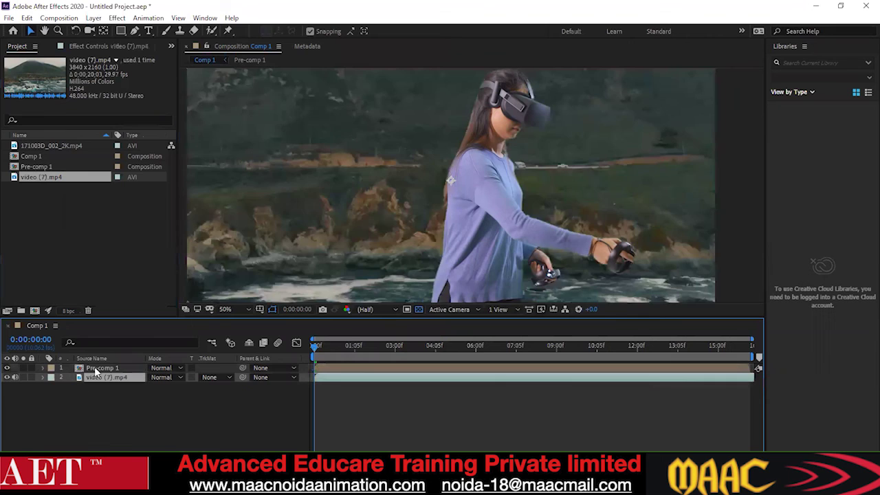
Step: Play the composite from the start to check the keyed woman against the coastal background, stopping at 0:00:11:09
{"action": "scroll", "coordinate": [460, 189], "scroll_direction": "down", "scroll_amount": 2}
{"action": "scroll", "coordinate": [460, 190], "scroll_direction": "up", "scroll_amount": 2}
{"action": "scroll", "coordinate": [460, 190], "scroll_direction": "down", "scroll_amount": 2}
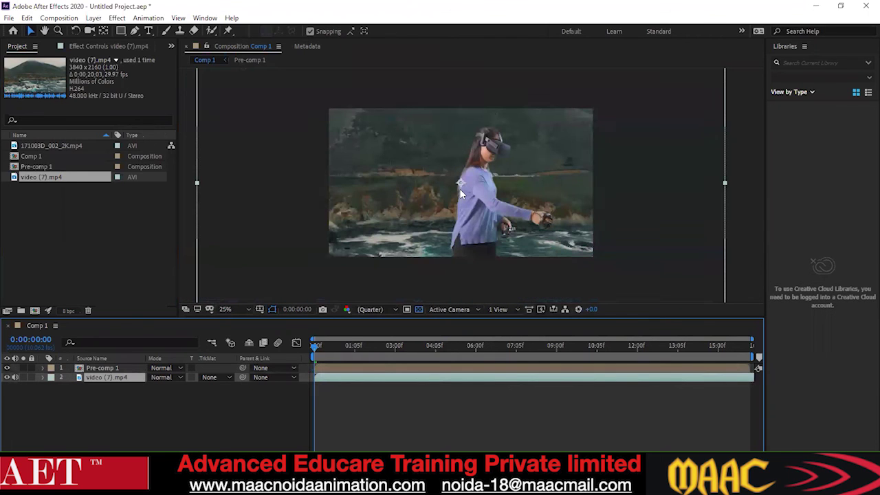
{"action": "left_click", "coordinate": [417, 195]}
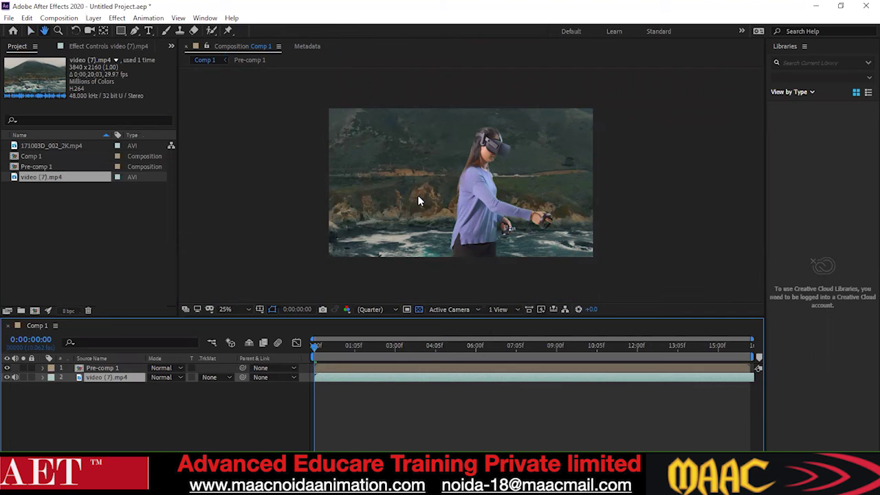
{"action": "key", "text": "space"}
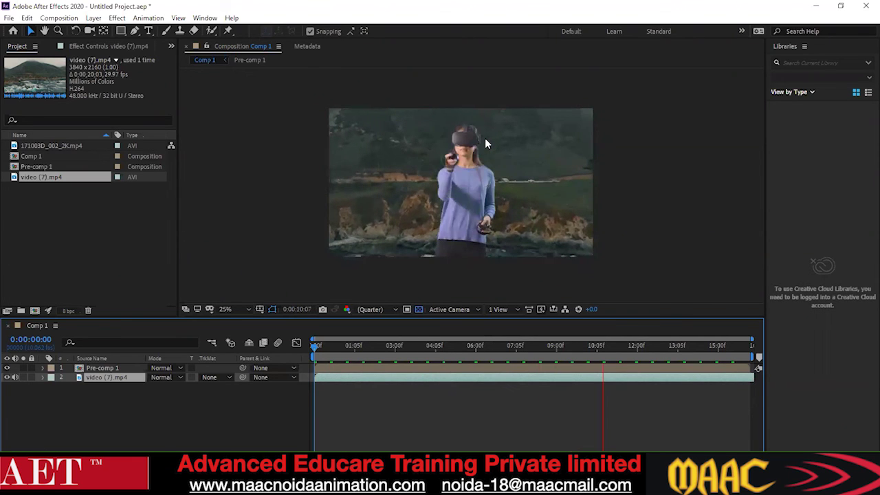
{"action": "key", "text": "space"}
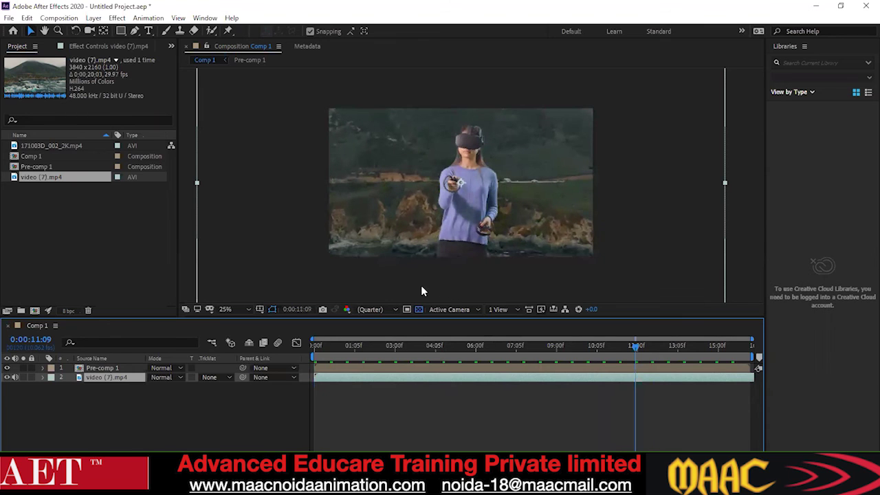
Step: Apply the Hue/Saturation color correction effect to the video (7).mp4 background layer
{"action": "left_click", "coordinate": [95, 222]}
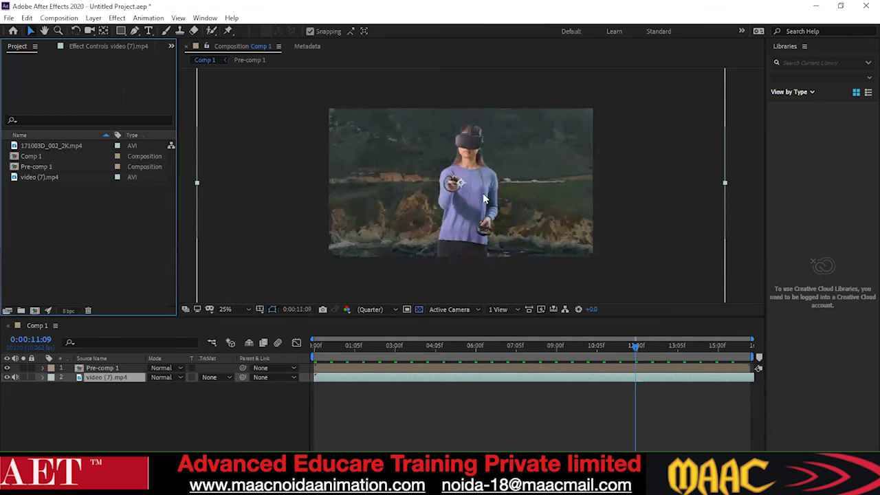
{"action": "scroll", "coordinate": [435, 190], "scroll_direction": "up", "scroll_amount": 1}
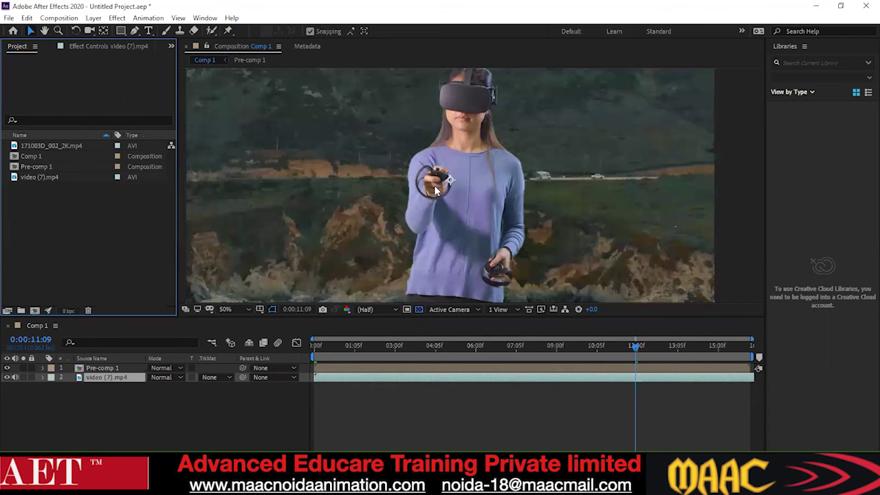
{"action": "left_click", "coordinate": [112, 377]}
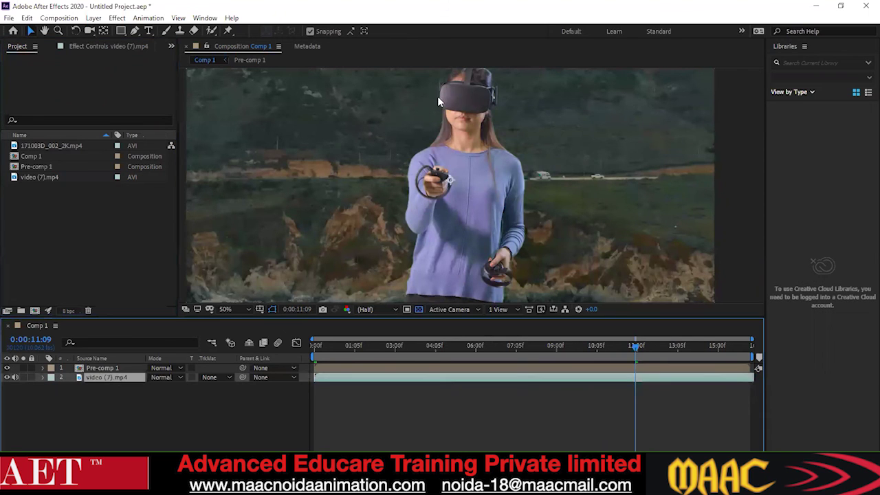
{"action": "left_click", "coordinate": [117, 18]}
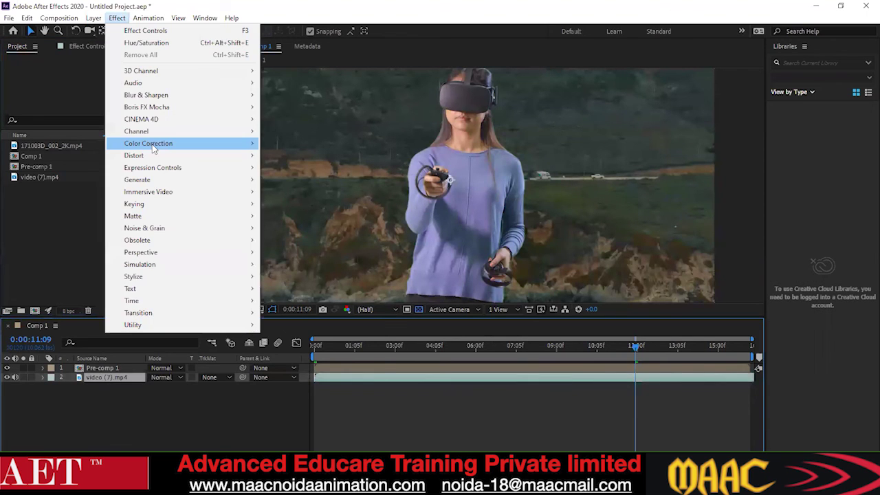
{"action": "mouse_move", "coordinate": [172, 143]}
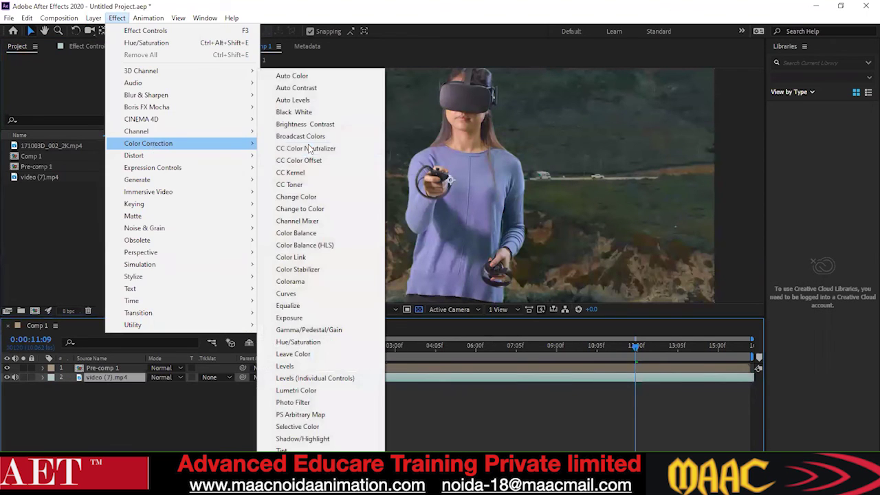
{"action": "left_click", "coordinate": [317, 342]}
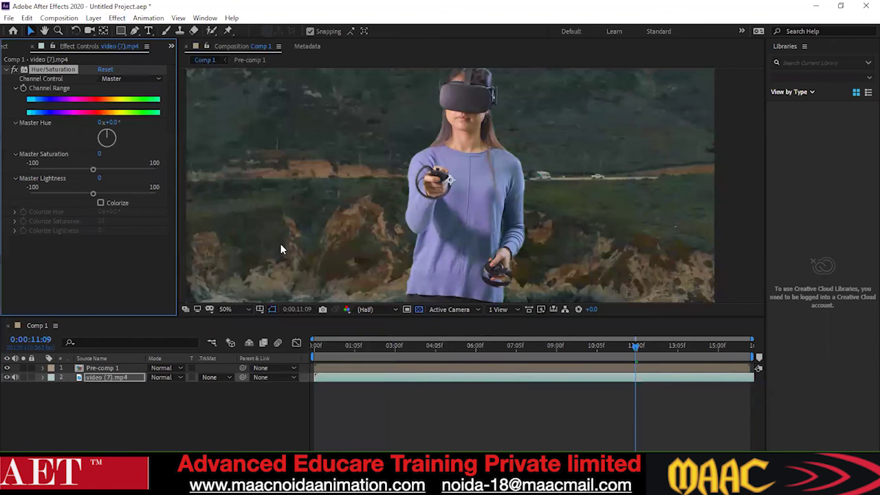
Step: Set the Hue/Saturation channel to Greens and extend the channel range's lower limits through yellow toward orange
{"action": "left_click", "coordinate": [140, 79]}
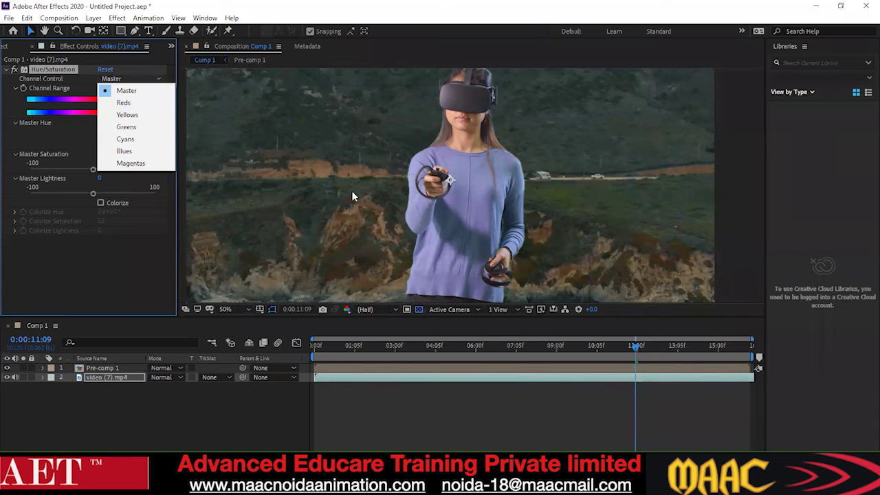
{"action": "left_click", "coordinate": [152, 127]}
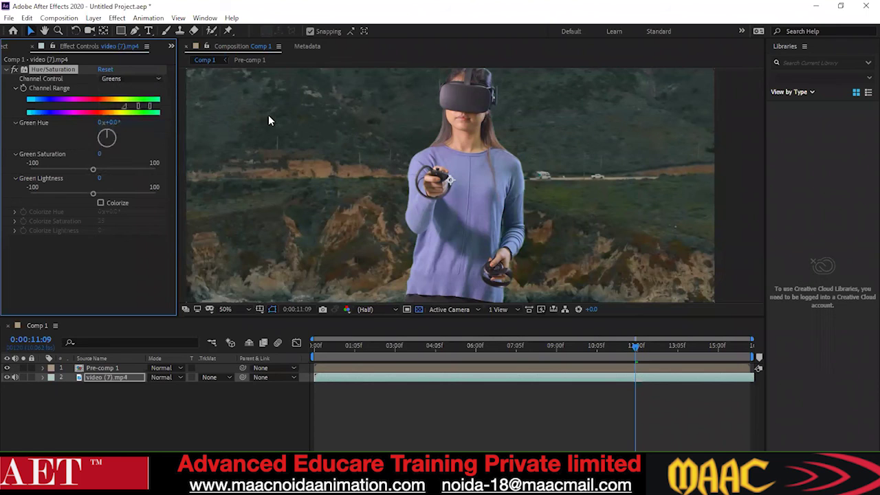
{"action": "left_click_drag", "start_coordinate": [124, 107], "coordinate": [125, 113]}
{"action": "left_click_drag", "start_coordinate": [138, 109], "coordinate": [127, 117]}
{"action": "scroll", "coordinate": [296, 147], "scroll_direction": "down", "scroll_amount": 2}
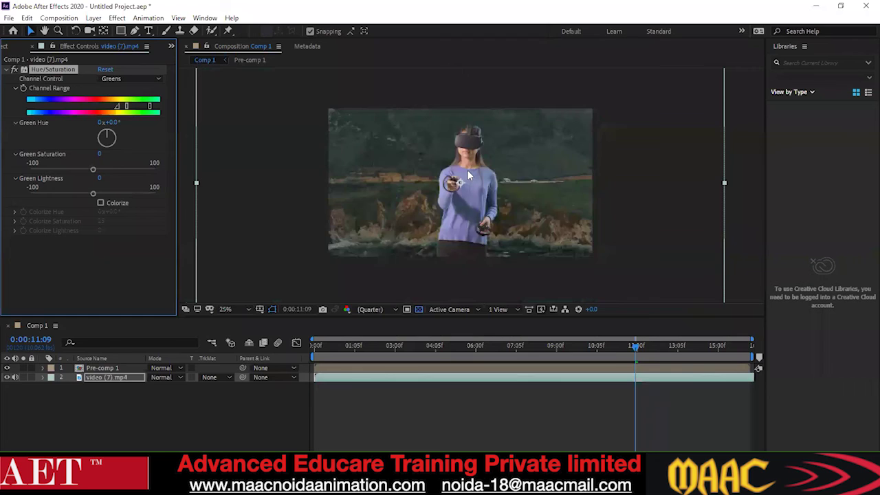
{"action": "scroll", "coordinate": [467, 169], "scroll_direction": "up", "scroll_amount": 2}
{"action": "left_click_drag", "start_coordinate": [117, 108], "coordinate": [114, 110]}
{"action": "scroll", "coordinate": [431, 206], "scroll_direction": "down", "scroll_amount": 2}
Step: Rotate the background's Green Hue to 0x-337.0° and raise its Green Saturation to about 61
{"action": "left_click_drag", "start_coordinate": [110, 136], "coordinate": [172, 122]}
{"action": "left_click_drag", "start_coordinate": [103, 137], "coordinate": [117, 143]}
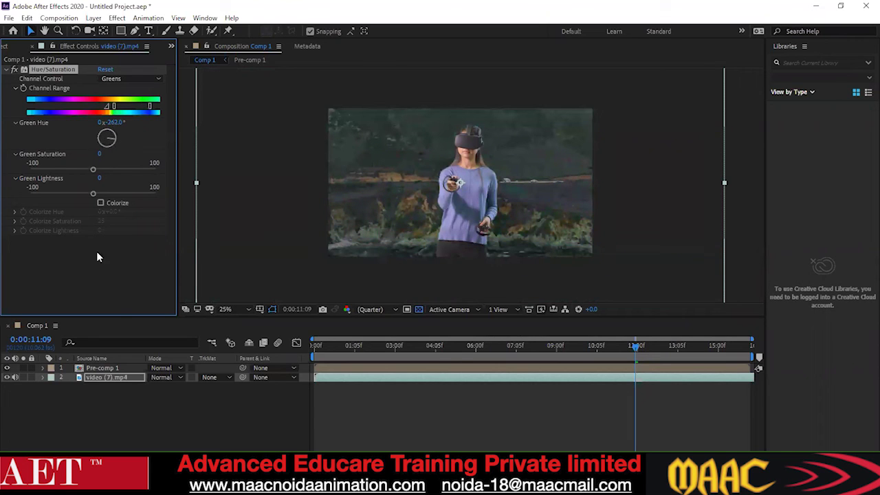
{"action": "left_click_drag", "start_coordinate": [116, 141], "coordinate": [105, 156]}
{"action": "left_click_drag", "start_coordinate": [93, 170], "coordinate": [125, 170]}
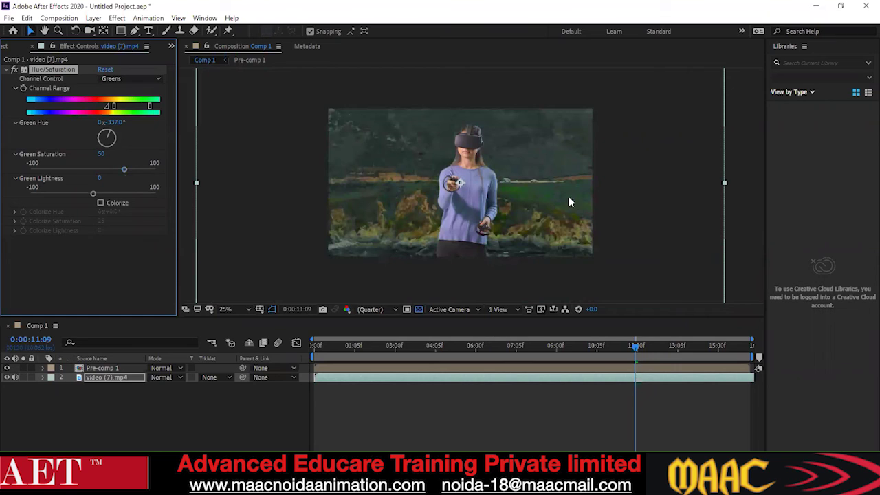
{"action": "left_click", "coordinate": [125, 169]}
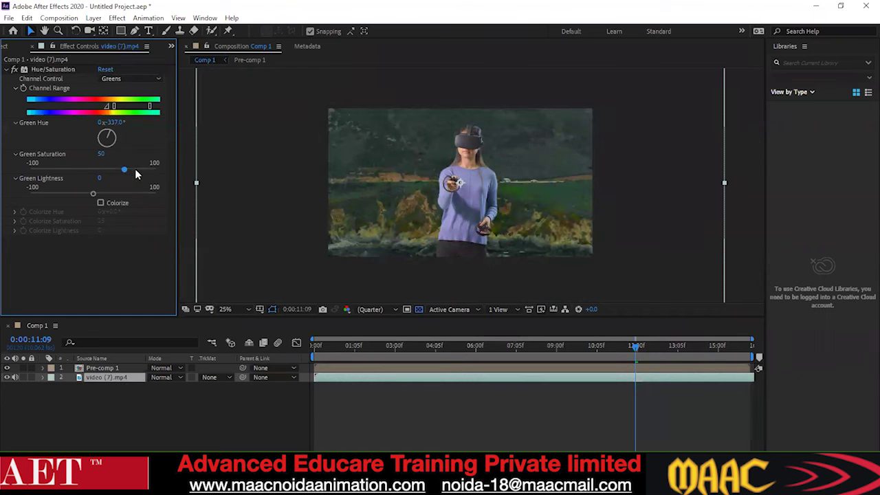
{"action": "left_click_drag", "start_coordinate": [126, 172], "coordinate": [132, 172]}
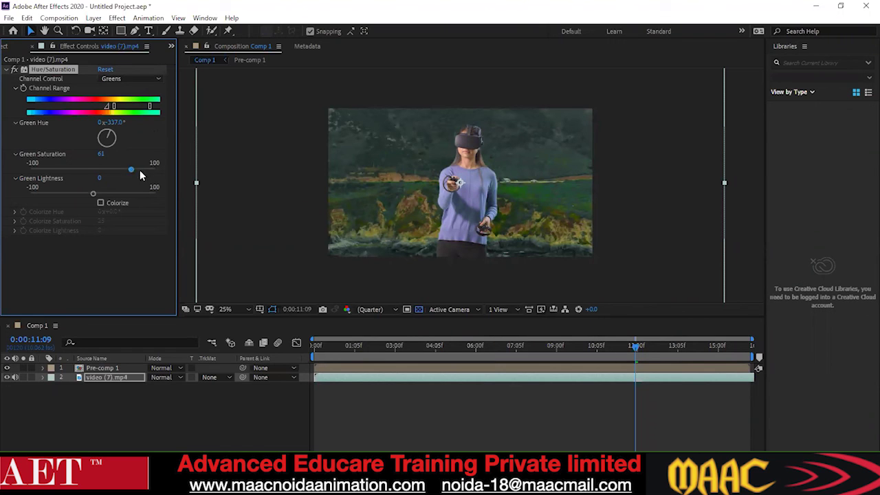
Step: Raise the Green Saturation of the video (7).mp4 background's Hue/Saturation effect to 71
{"action": "left_click", "coordinate": [134, 78]}
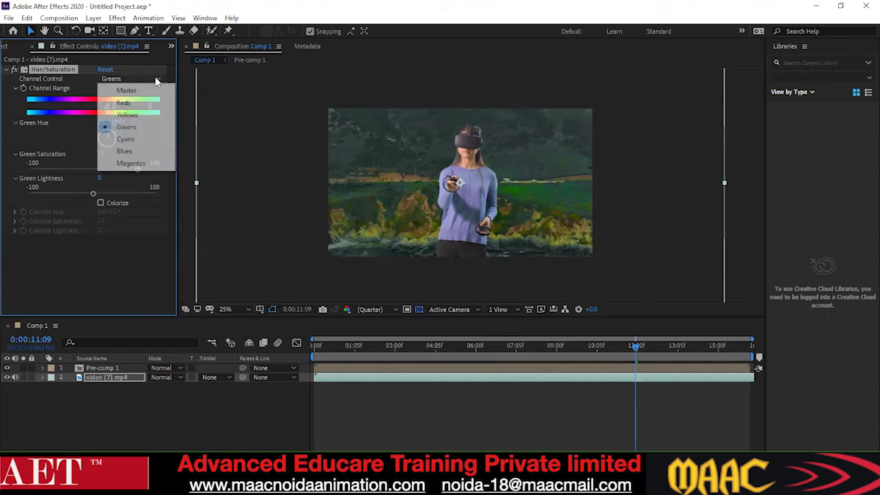
{"action": "left_click", "coordinate": [117, 193]}
{"action": "left_click_drag", "start_coordinate": [130, 171], "coordinate": [108, 182]}
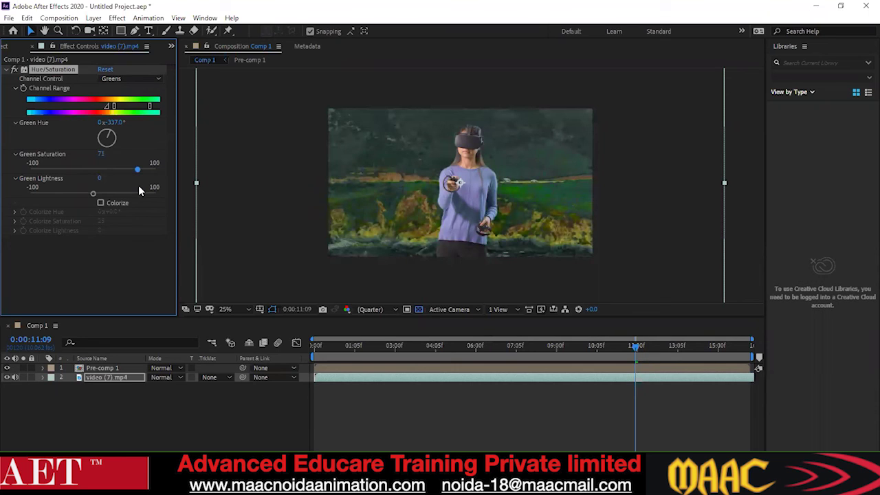
Step: Play the color-corrected composite from the start and stop at 0:00:12:05
{"action": "left_click_drag", "start_coordinate": [635, 346], "coordinate": [314, 385]}
{"action": "key", "text": "space"}
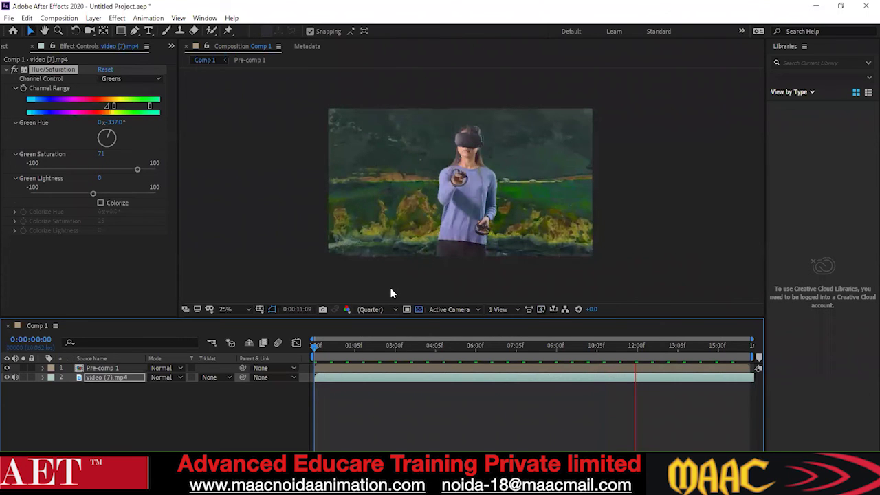
{"action": "key", "text": "space"}
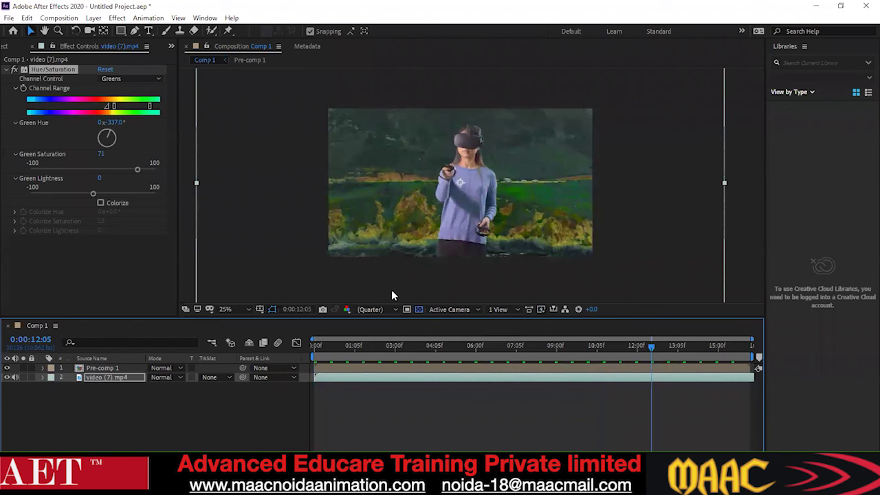
Step: Inspect the keyed woman against the recolored background up close at 0:00:00:04
{"action": "left_click_drag", "start_coordinate": [654, 348], "coordinate": [329, 388]}
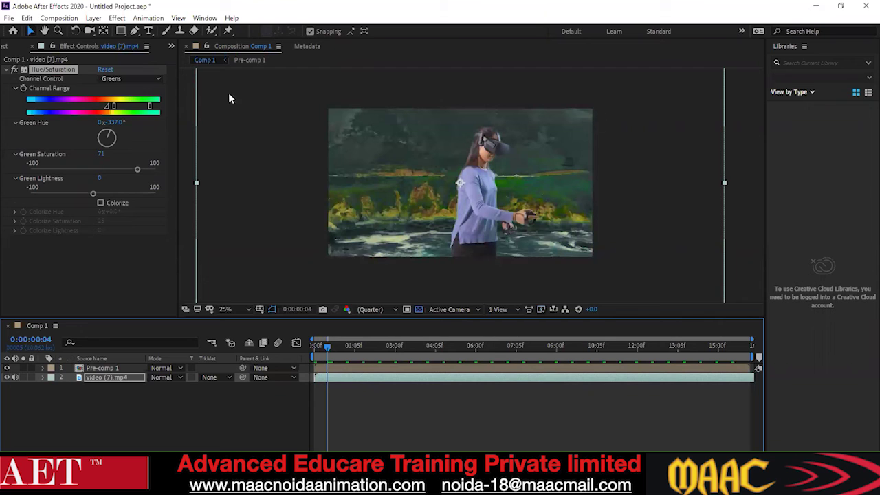
{"action": "key", "text": "period"}
{"action": "key", "text": "period"}
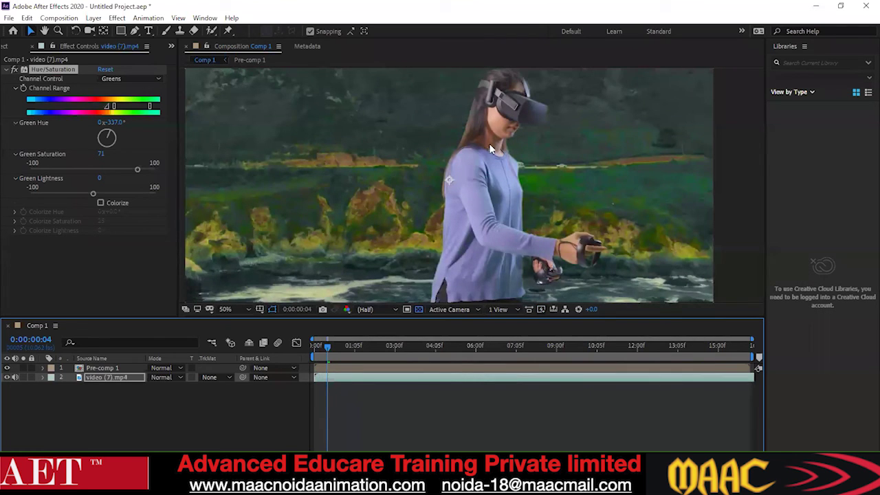
{"action": "scroll", "coordinate": [489, 173], "scroll_direction": "up", "scroll_amount": 2}
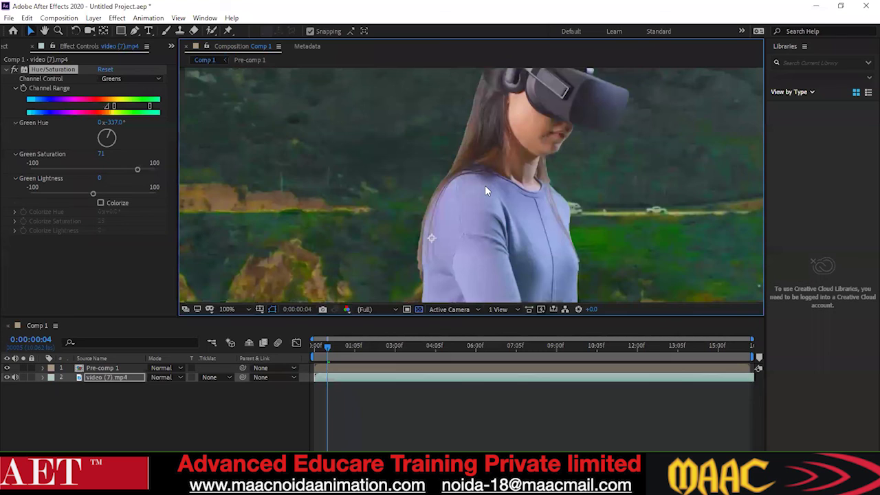
{"action": "scroll", "coordinate": [485, 187], "scroll_direction": "down", "scroll_amount": 2}
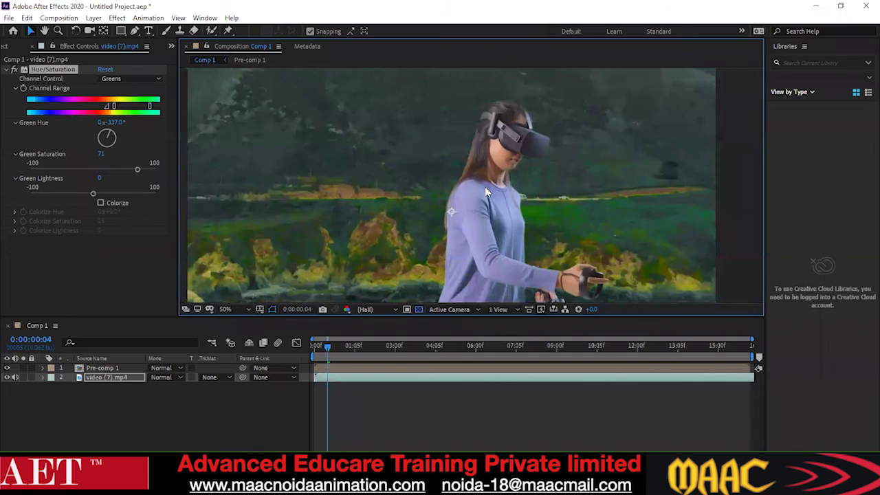
{"action": "scroll", "coordinate": [486, 191], "scroll_direction": "down", "scroll_amount": 1}
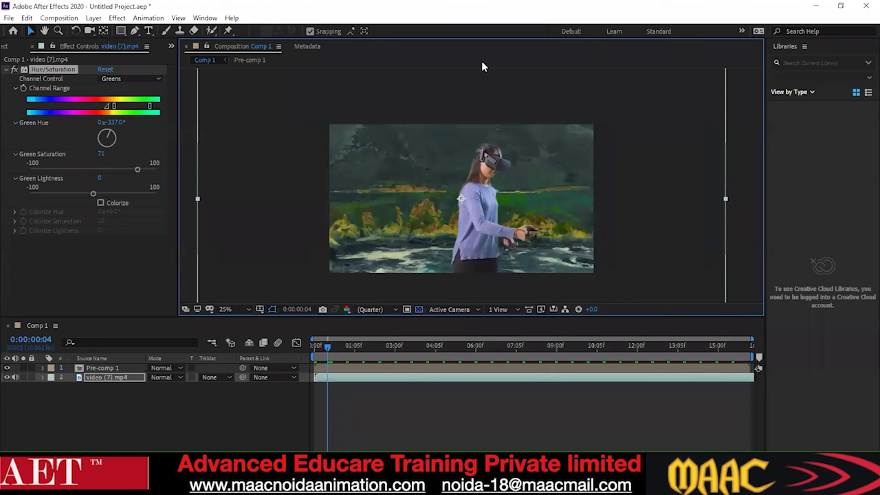
Step: Apply the Photo Filter effect to the video (7).mp4 background and set its Density to 27.3%
{"action": "left_click", "coordinate": [117, 18]}
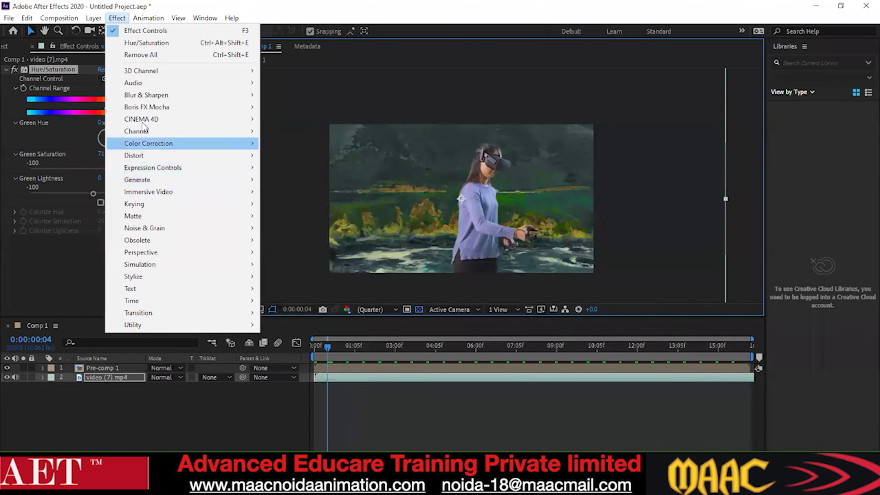
{"action": "mouse_move", "coordinate": [155, 144]}
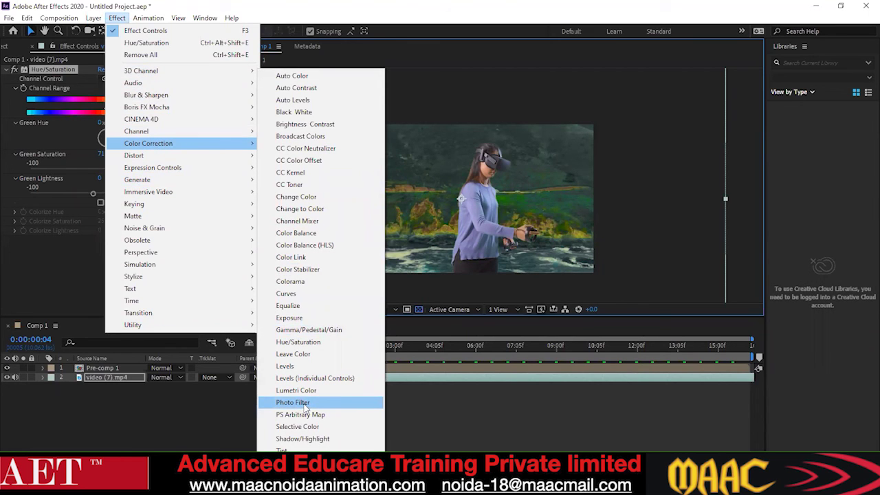
{"action": "left_click", "coordinate": [306, 406]}
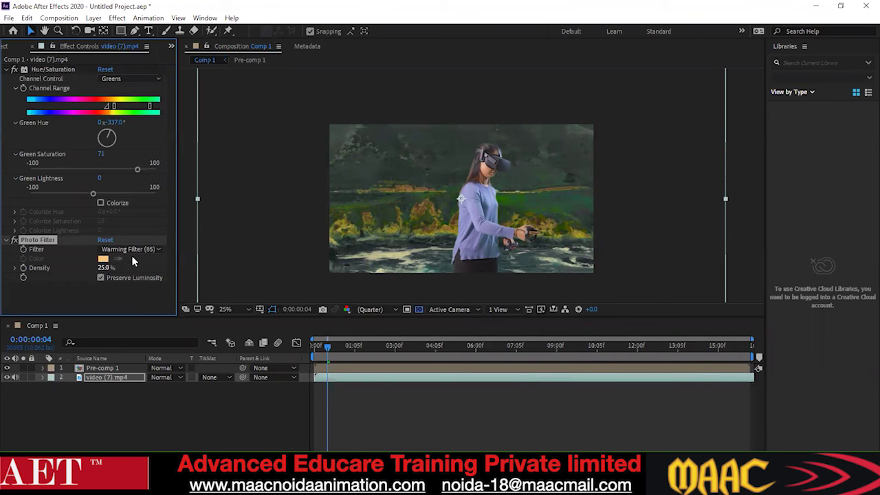
{"action": "left_click", "coordinate": [15, 268]}
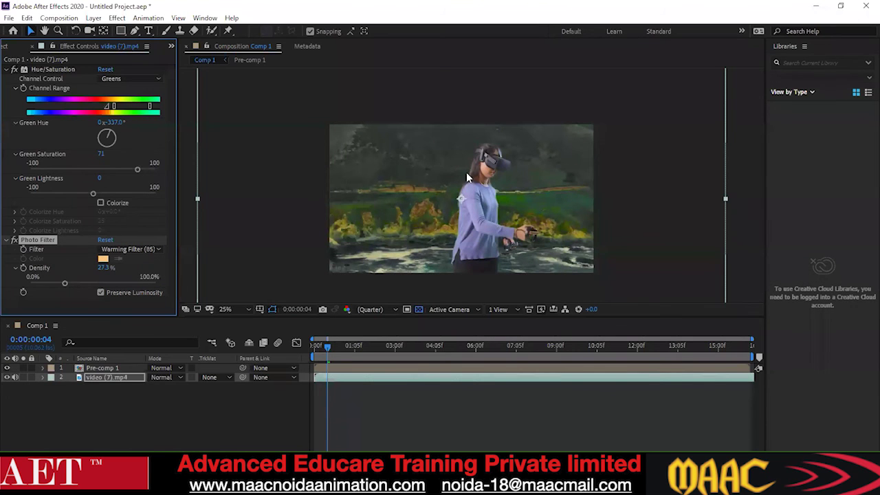
Step: Examine the keyed edges around the woman's hair, face, sweater and hands at up to 200% magnification
{"action": "scroll", "coordinate": [466, 172], "scroll_direction": "up", "scroll_amount": 2}
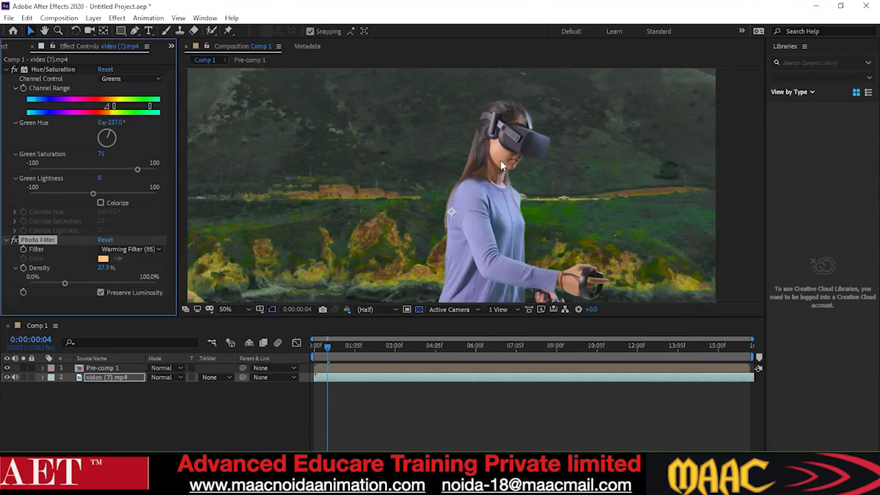
{"action": "scroll", "coordinate": [501, 165], "scroll_direction": "up", "scroll_amount": 4}
{"action": "key", "text": "v"}
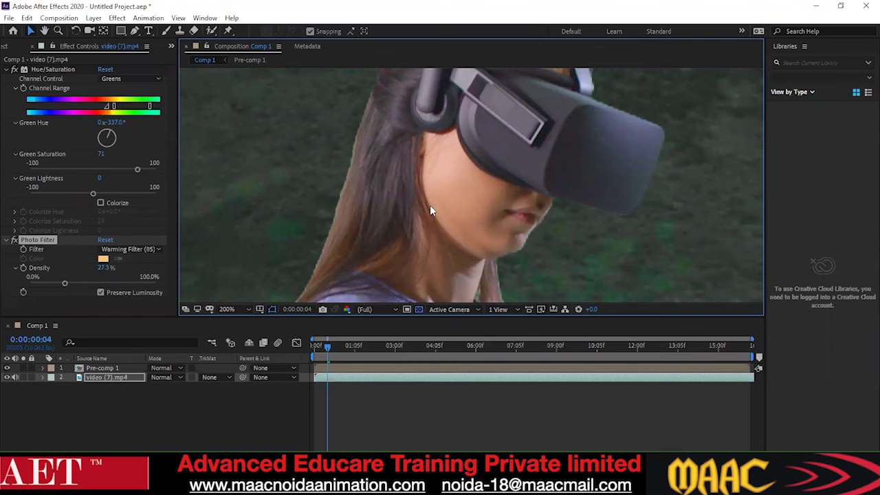
{"action": "left_click_drag", "start_coordinate": [480, 174], "coordinate": [426, 179]}
{"action": "key", "text": "v"}
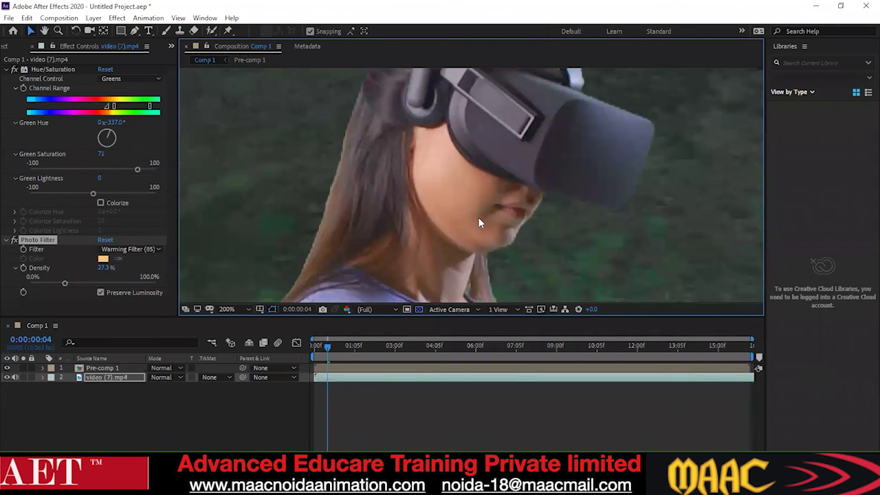
{"action": "scroll", "coordinate": [478, 217], "scroll_direction": "down", "scroll_amount": 2}
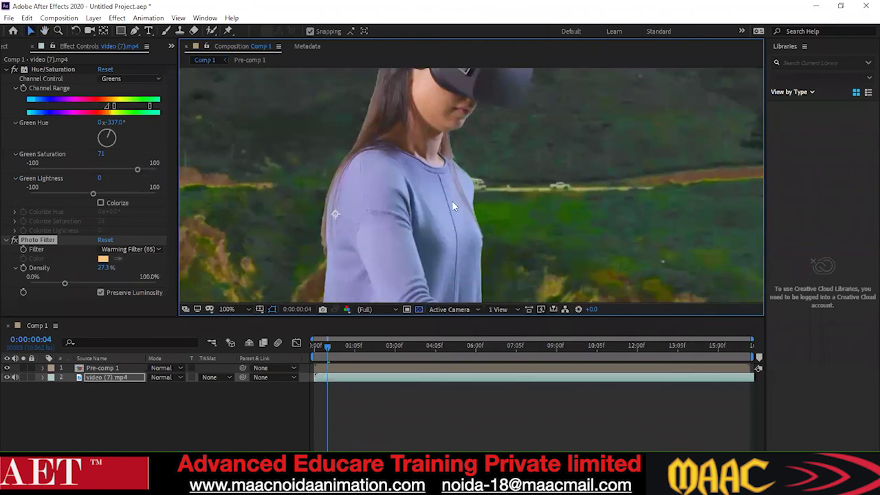
{"action": "scroll", "coordinate": [452, 201], "scroll_direction": "up", "scroll_amount": 3}
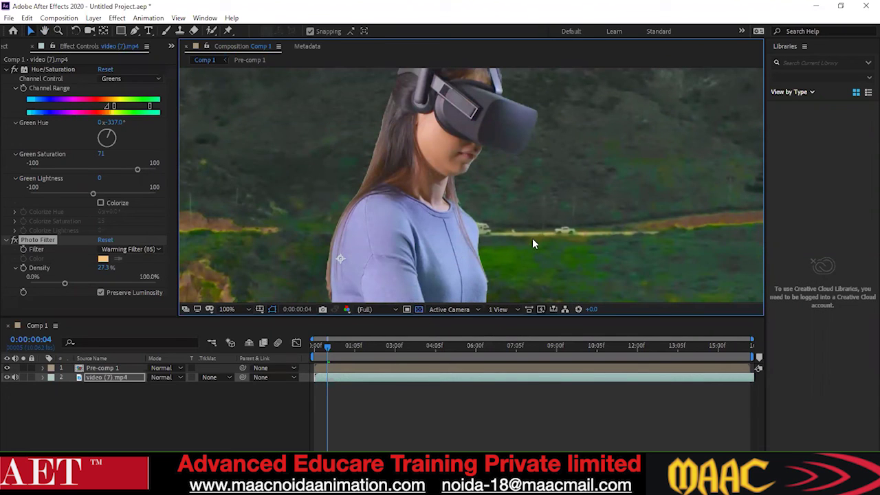
{"action": "scroll", "coordinate": [464, 251], "scroll_direction": "down", "scroll_amount": 2}
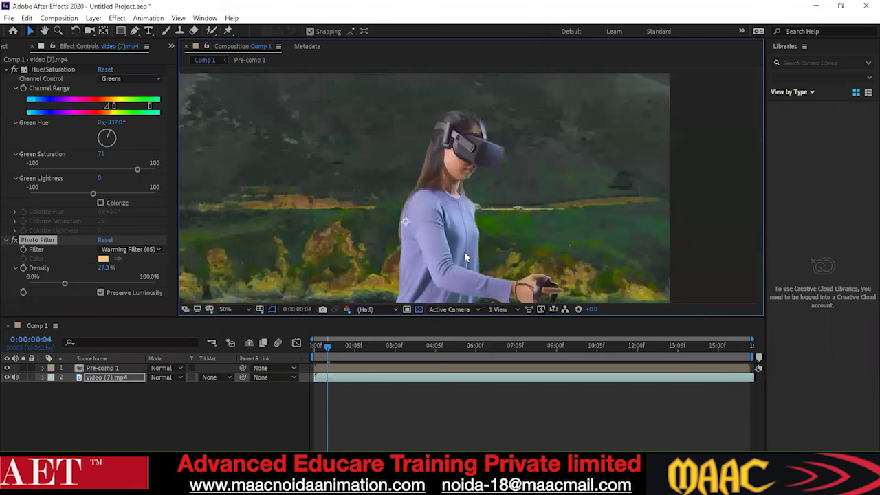
{"action": "scroll", "coordinate": [462, 236], "scroll_direction": "up", "scroll_amount": 2}
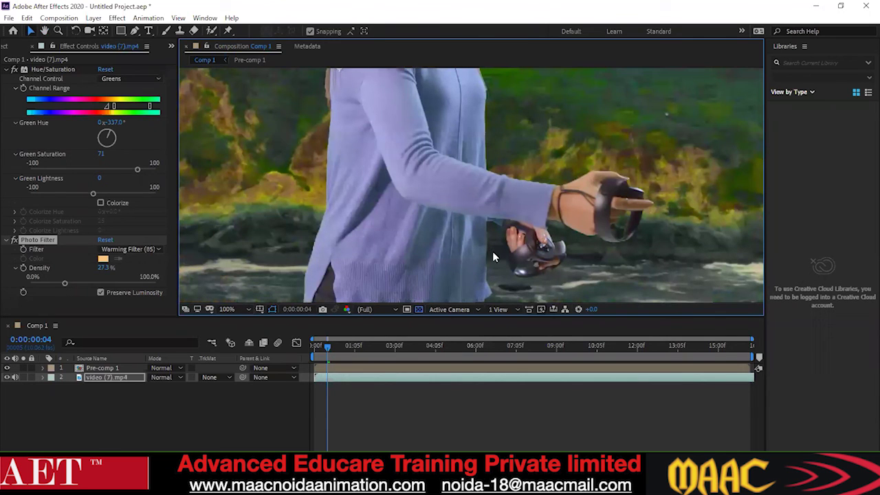
{"action": "scroll", "coordinate": [646, 204], "scroll_direction": "down", "scroll_amount": 2}
Step: Preview the filtered composite from 0:00:01:00 to 0:00:02:03
{"action": "left_click_drag", "start_coordinate": [320, 350], "coordinate": [346, 356]}
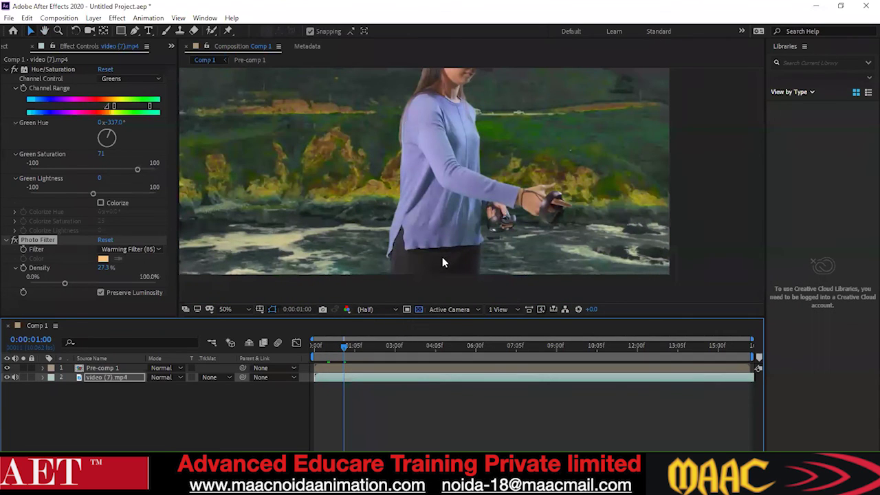
{"action": "key", "text": "space"}
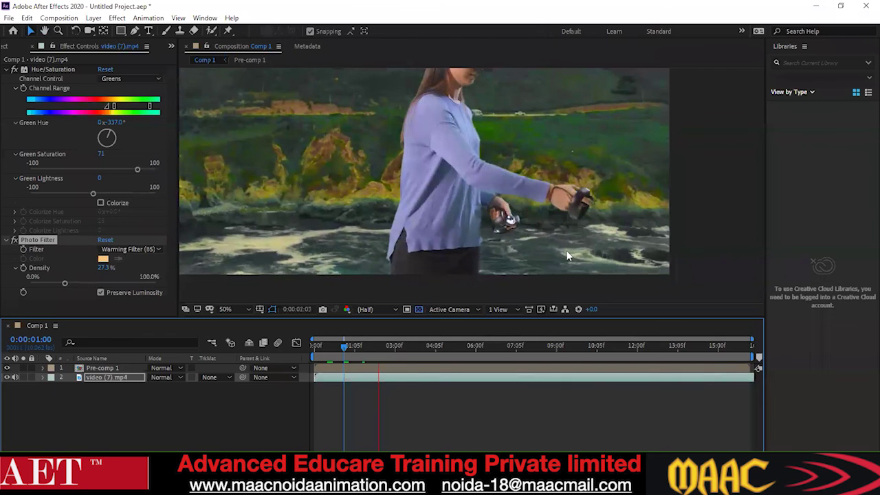
{"action": "key", "text": "space"}
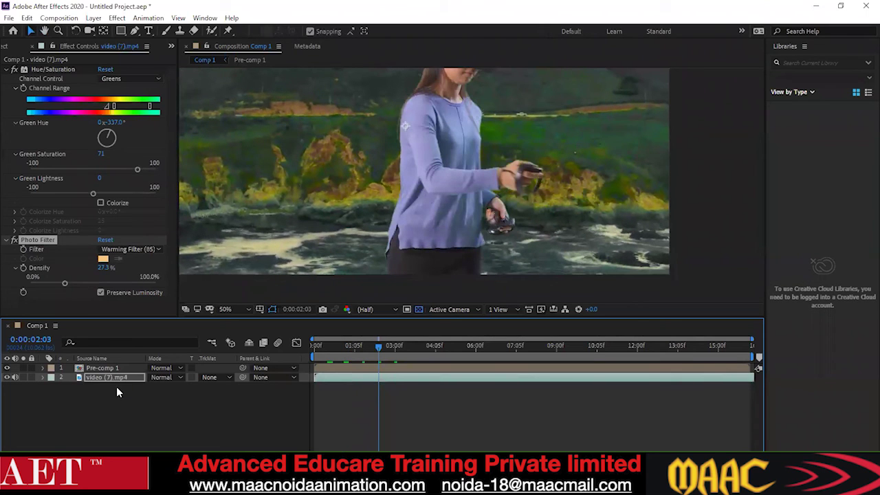
Step: Select the video (7).mp4 layer and review the Color Correction effects available for it without applying one
{"action": "left_click", "coordinate": [102, 390]}
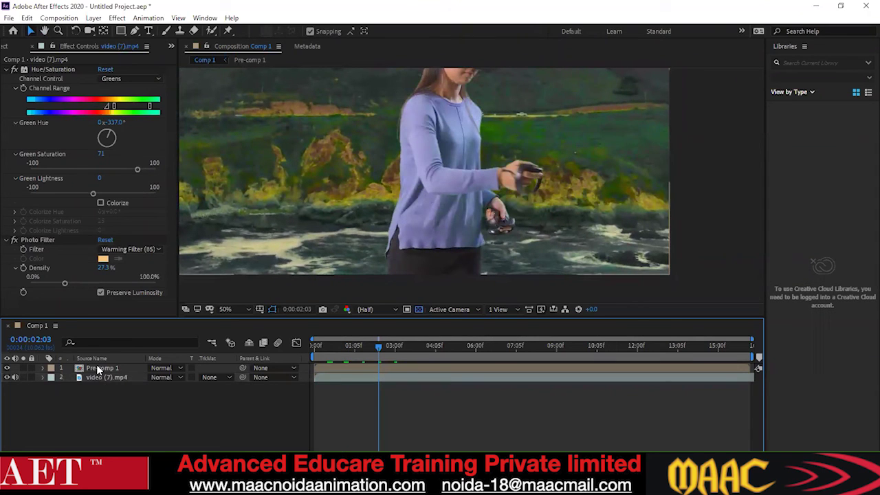
{"action": "left_click", "coordinate": [96, 376]}
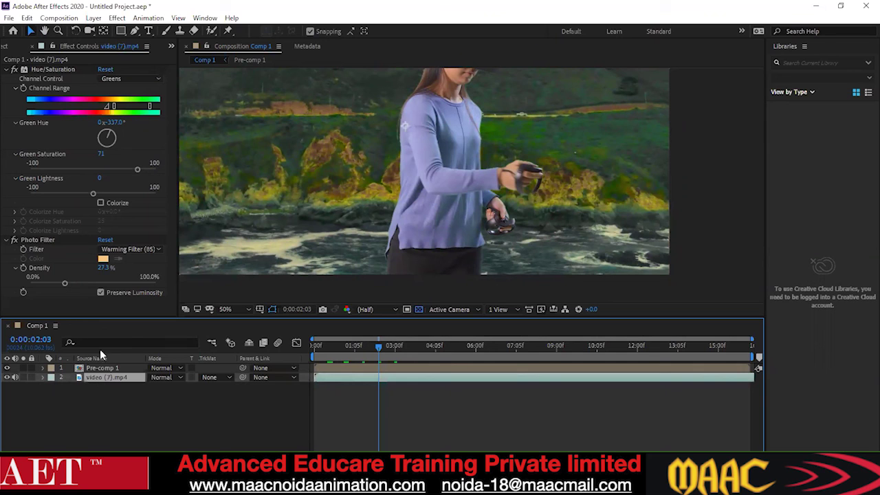
{"action": "left_click", "coordinate": [144, 19]}
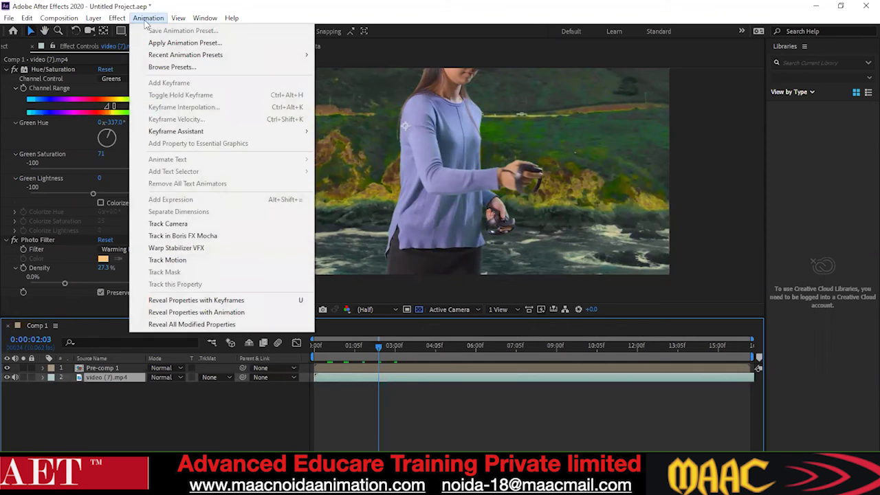
{"action": "left_click", "coordinate": [110, 17]}
{"action": "left_click", "coordinate": [93, 18]}
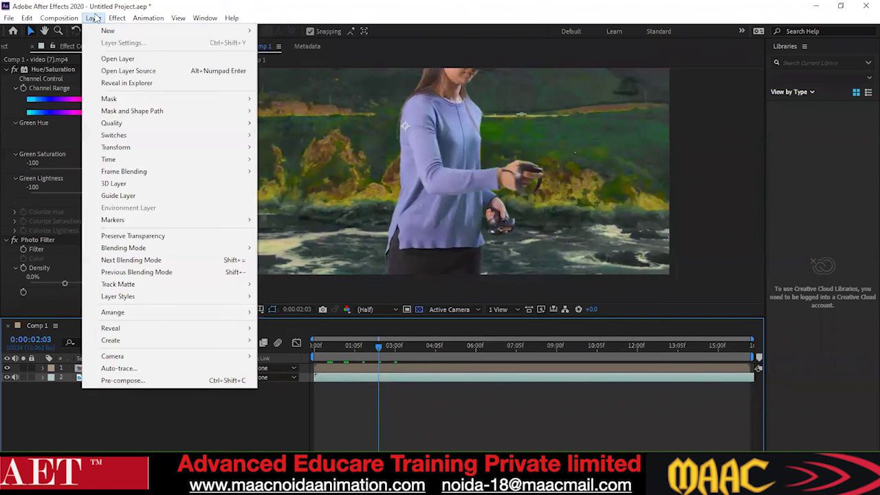
{"action": "mouse_move", "coordinate": [117, 18]}
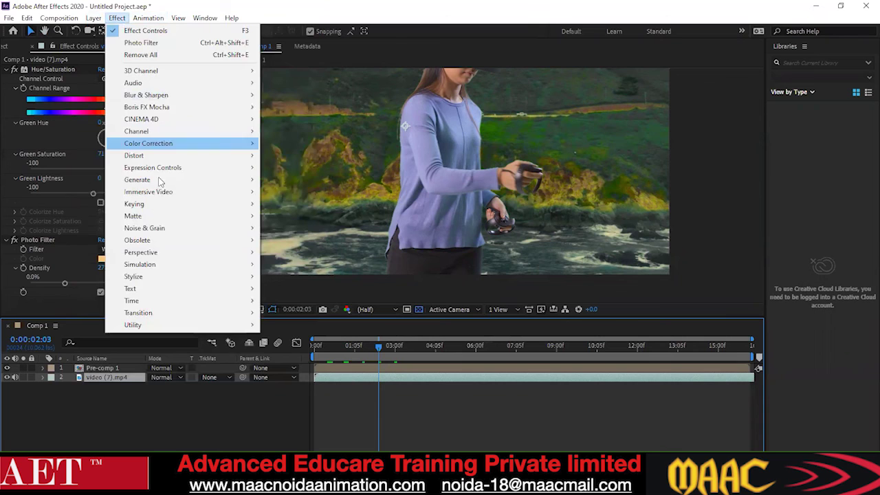
{"action": "mouse_move", "coordinate": [161, 149]}
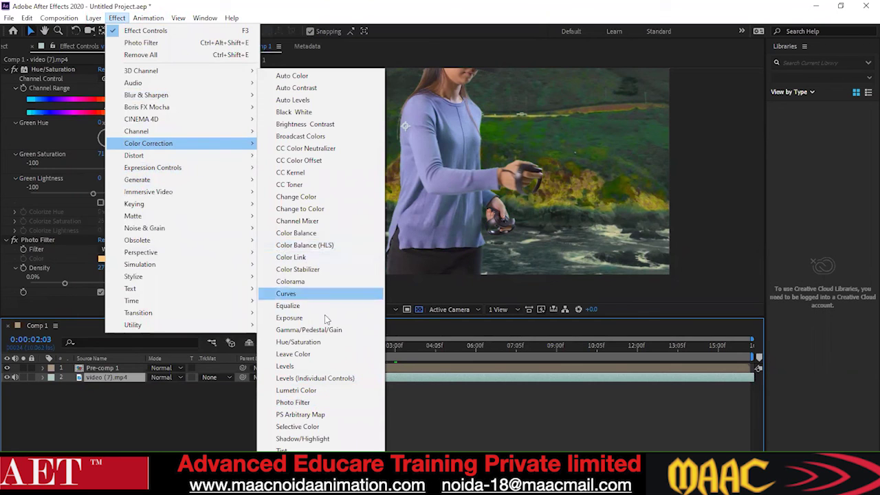
{"action": "left_click", "coordinate": [581, 210]}
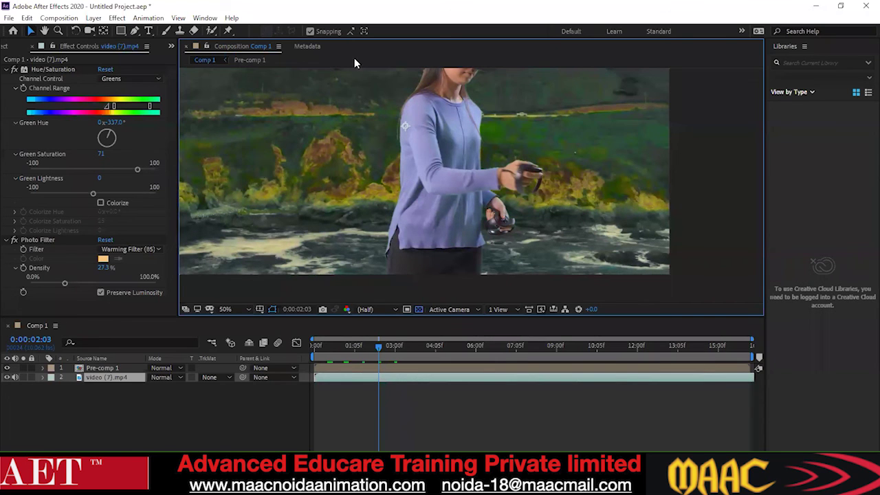
Step: Apply the Lumetri Color effect to the video (7).mp4 background layer
{"action": "scroll", "coordinate": [481, 124], "scroll_direction": "up", "scroll_amount": 2}
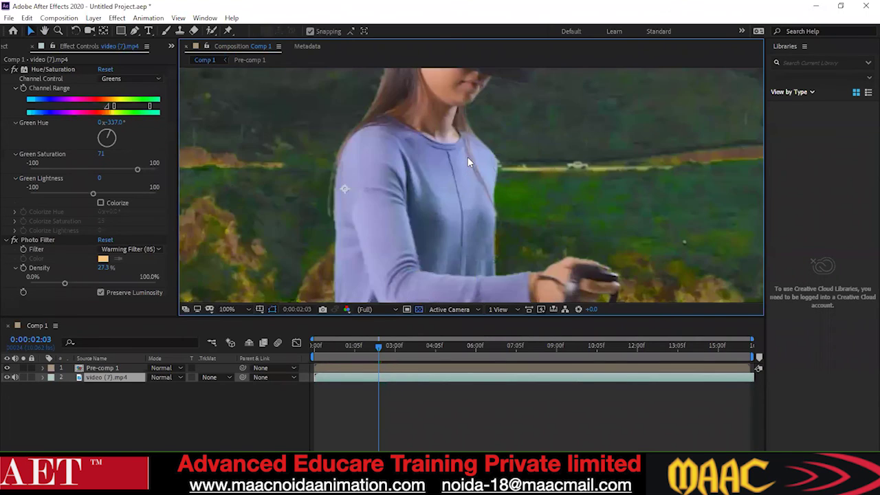
{"action": "left_click_drag", "start_coordinate": [441, 121], "coordinate": [439, 160]}
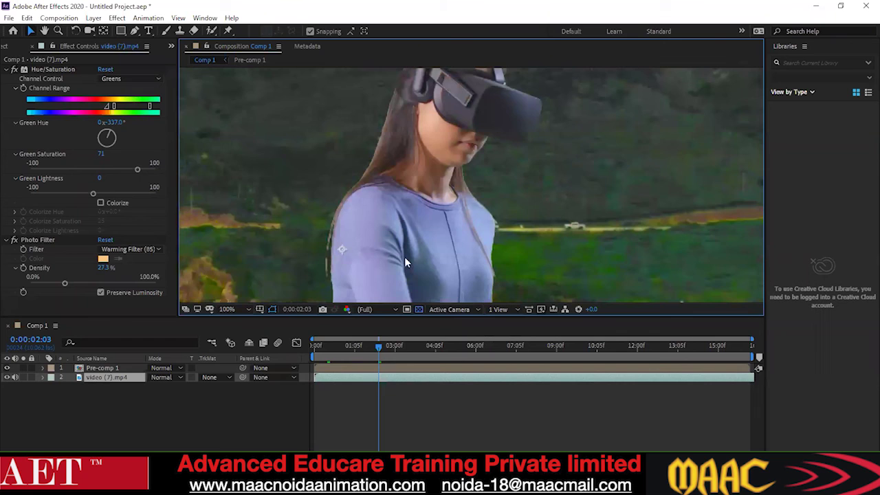
{"action": "left_click_drag", "start_coordinate": [426, 178], "coordinate": [419, 213]}
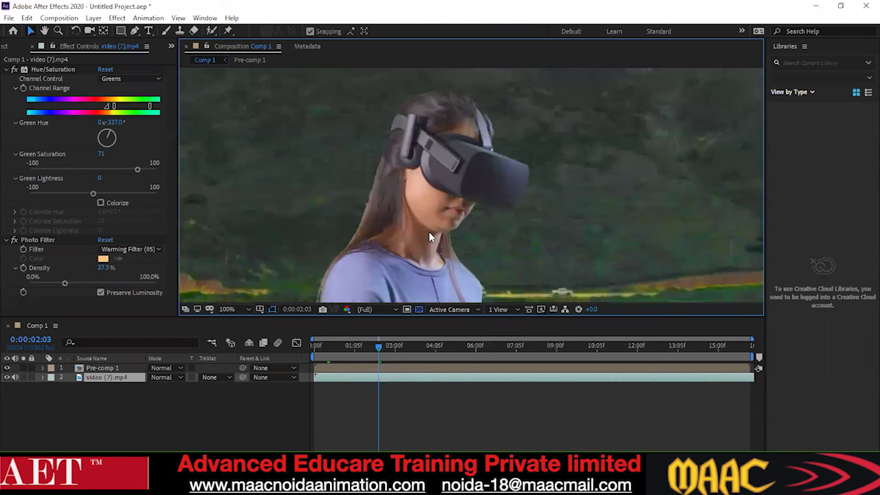
{"action": "left_click", "coordinate": [118, 18]}
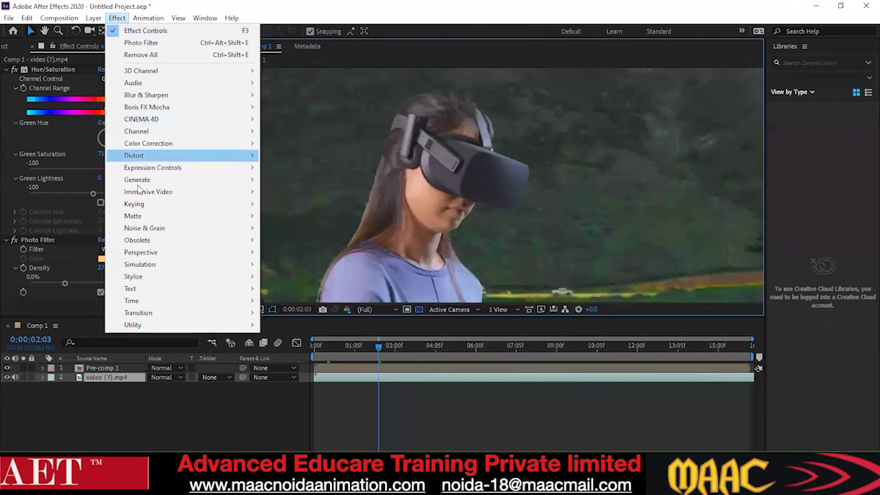
{"action": "mouse_move", "coordinate": [149, 146]}
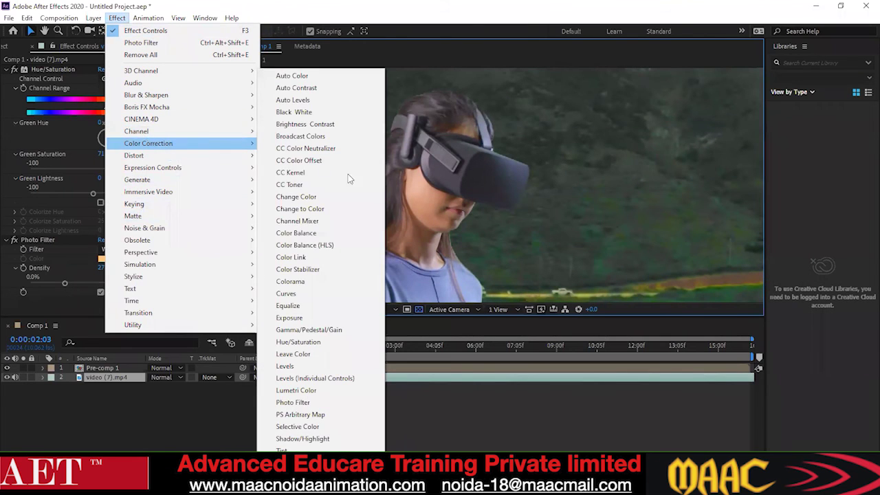
{"action": "left_click", "coordinate": [285, 392]}
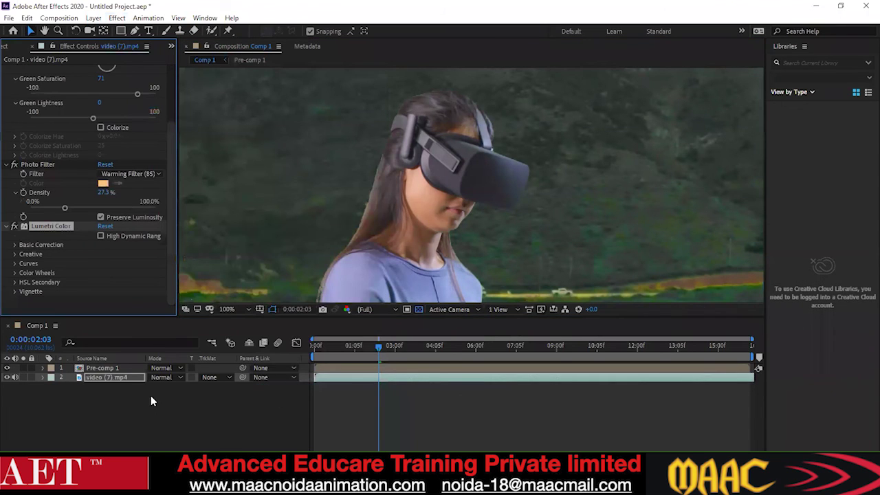
Step: Expand the Curves and Color Wheels sections of the Lumetri Color effect and review their controls
{"action": "scroll", "coordinate": [86, 249], "scroll_direction": "up", "scroll_amount": 2}
{"action": "scroll", "coordinate": [82, 225], "scroll_direction": "down", "scroll_amount": 1}
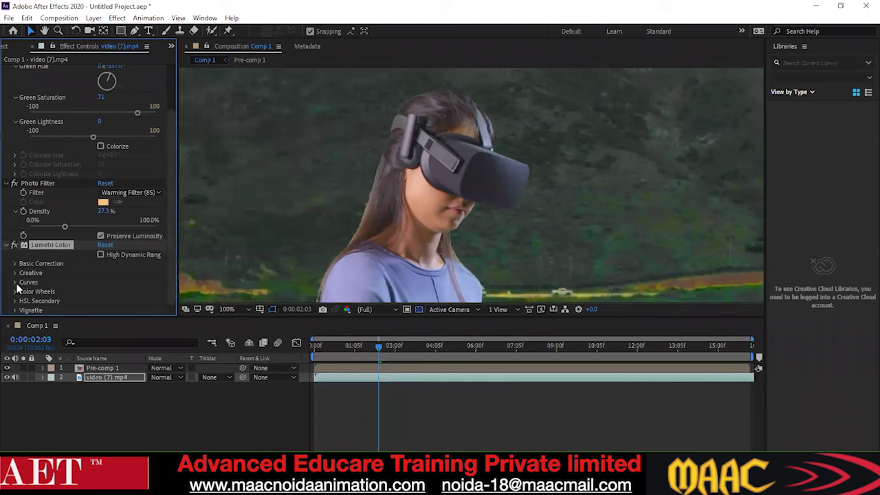
{"action": "left_click", "coordinate": [15, 282]}
{"action": "left_click_drag", "start_coordinate": [177, 149], "coordinate": [178, 299]}
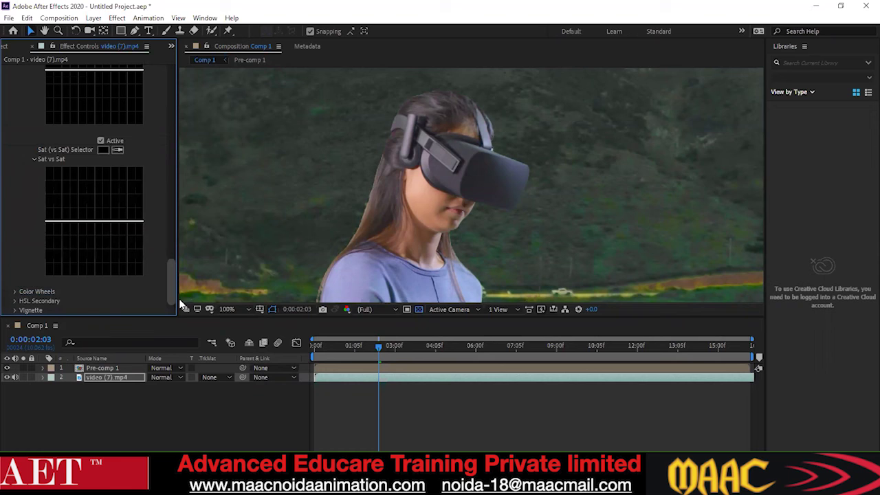
{"action": "left_click", "coordinate": [15, 292]}
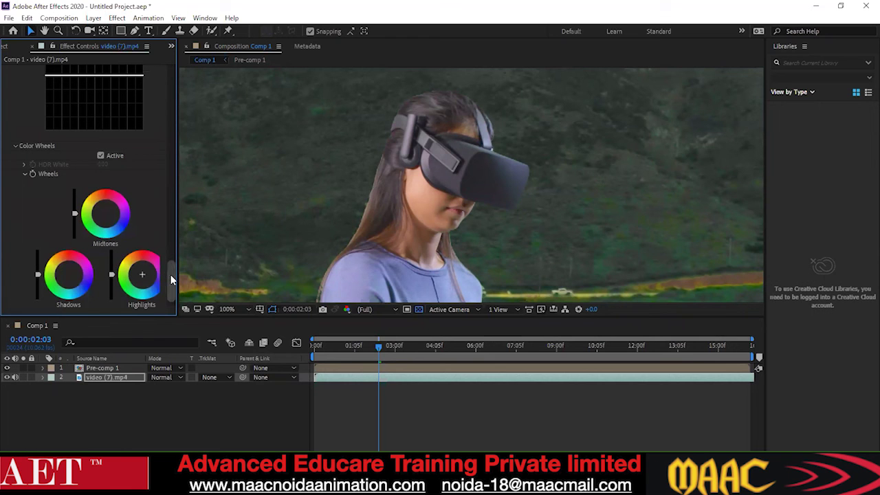
{"action": "left_click_drag", "start_coordinate": [171, 280], "coordinate": [174, 73]}
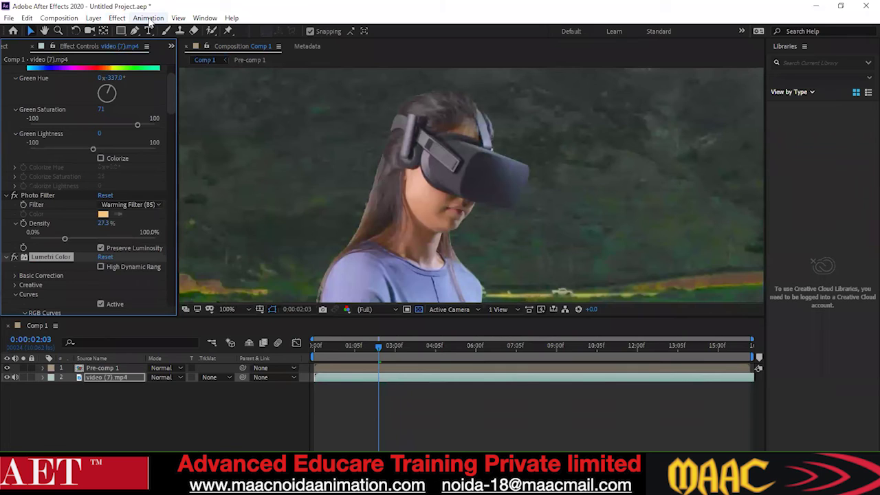
{"action": "left_click", "coordinate": [148, 18]}
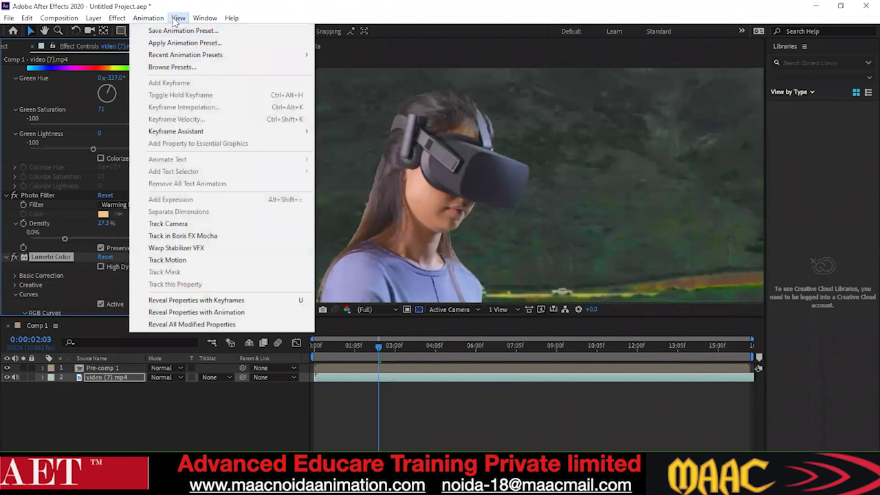
{"action": "mouse_move", "coordinate": [178, 18]}
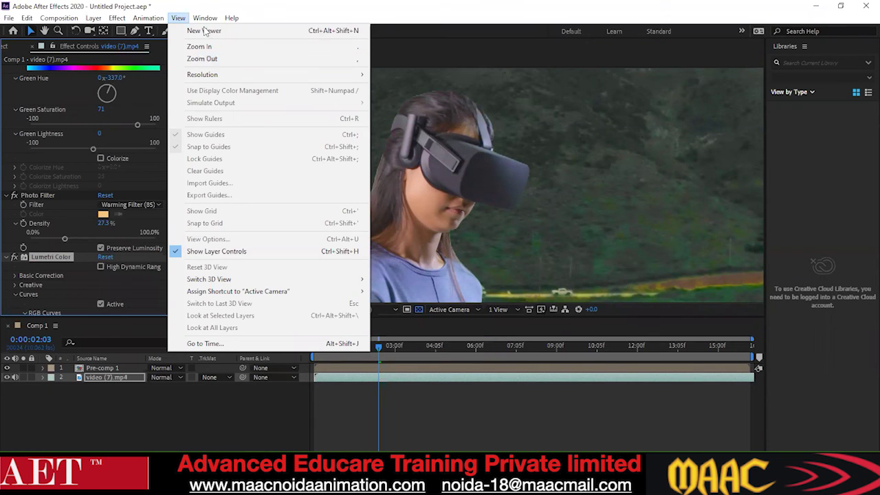
{"action": "mouse_move", "coordinate": [117, 18]}
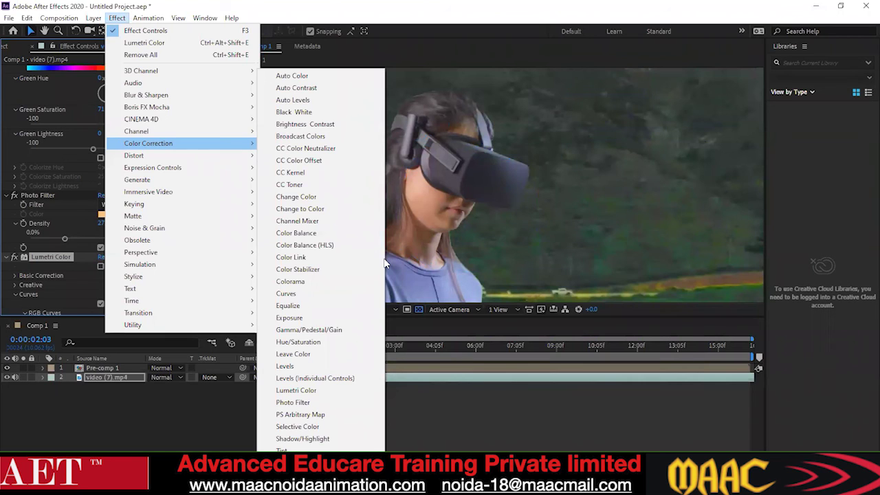
{"action": "left_click", "coordinate": [404, 117]}
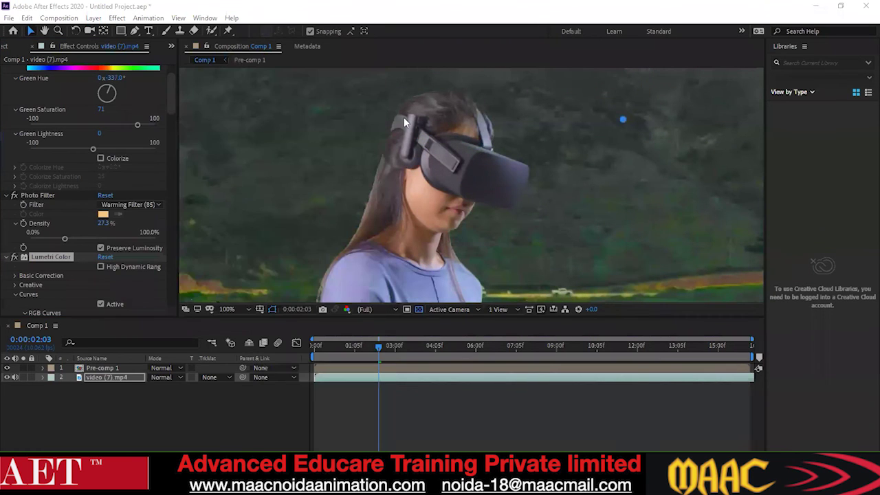
{"action": "left_click_drag", "start_coordinate": [494, 111], "coordinate": [546, 281]}
{"action": "left_click_drag", "start_coordinate": [389, 177], "coordinate": [524, 221]}
{"action": "left_click_drag", "start_coordinate": [581, 208], "coordinate": [612, 269]}
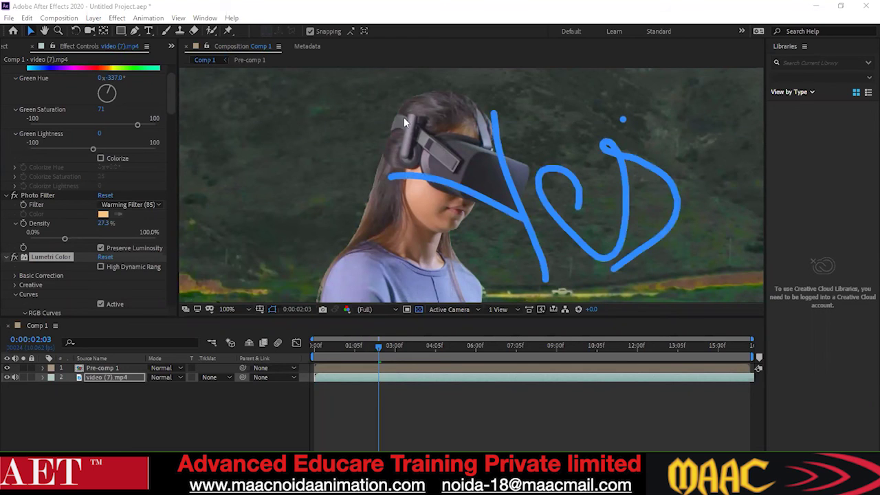
{"action": "key", "text": "Escape"}
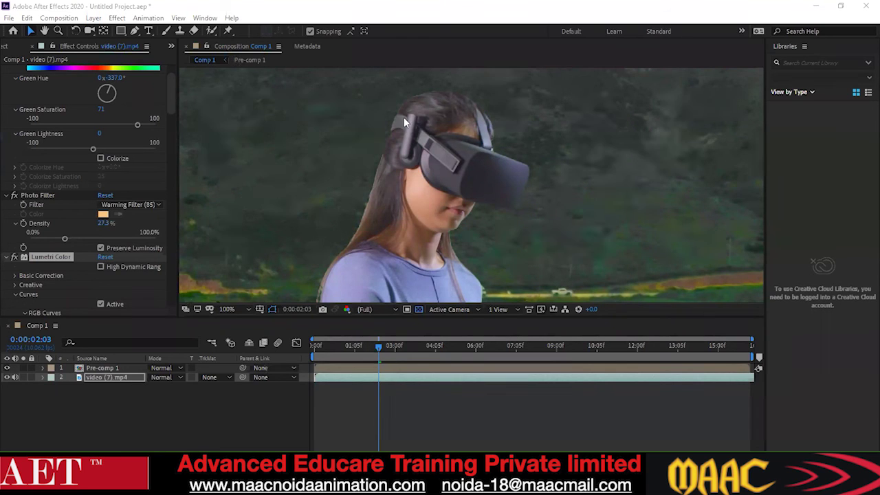
{"action": "left_click", "coordinate": [516, 218]}
{"action": "left_click", "coordinate": [571, 186]}
{"action": "left_click", "coordinate": [601, 145]}
{"action": "left_click", "coordinate": [661, 197]}
{"action": "left_click", "coordinate": [610, 252]}
{"action": "left_click", "coordinate": [676, 135]}
{"action": "left_click", "coordinate": [568, 98]}
{"action": "left_click", "coordinate": [570, 215]}
{"action": "left_click", "coordinate": [466, 232]}
{"action": "left_click", "coordinate": [497, 119]}
{"action": "left_click", "coordinate": [590, 93]}
{"action": "left_click", "coordinate": [661, 106]}
{"action": "left_click", "coordinate": [689, 150]}
{"action": "mouse_move", "coordinate": [391, 484]}
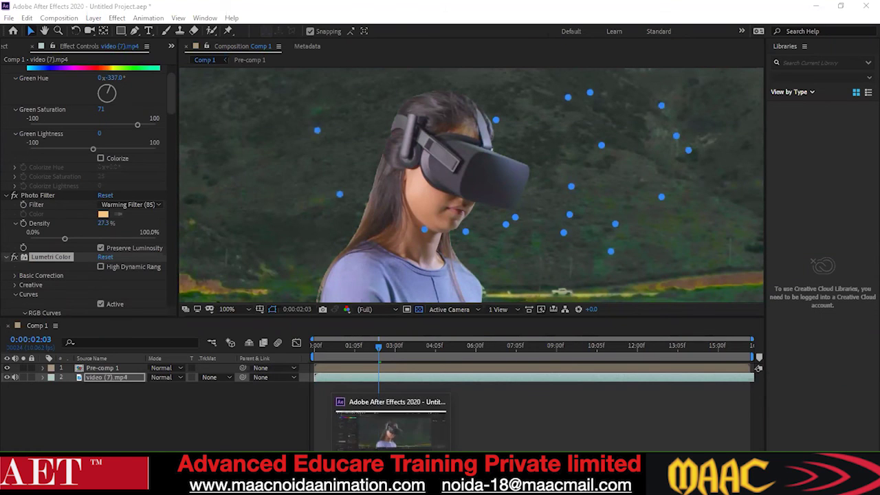
{"action": "left_click", "coordinate": [391, 485]}
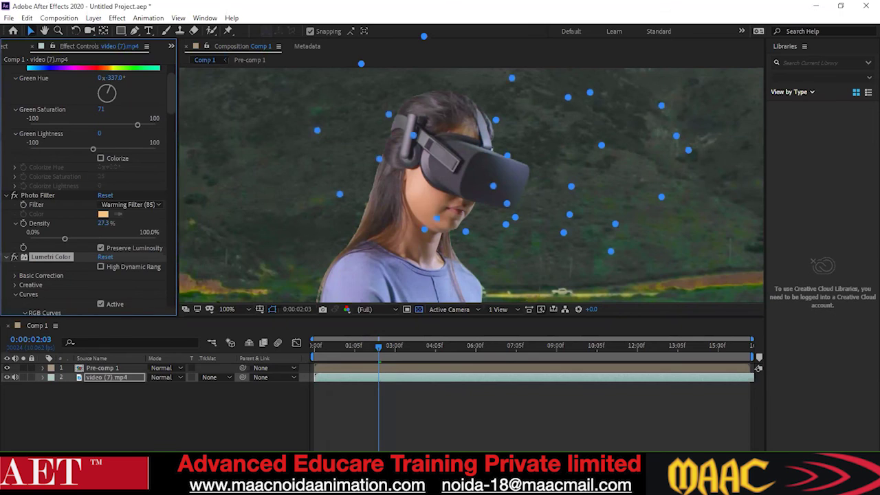